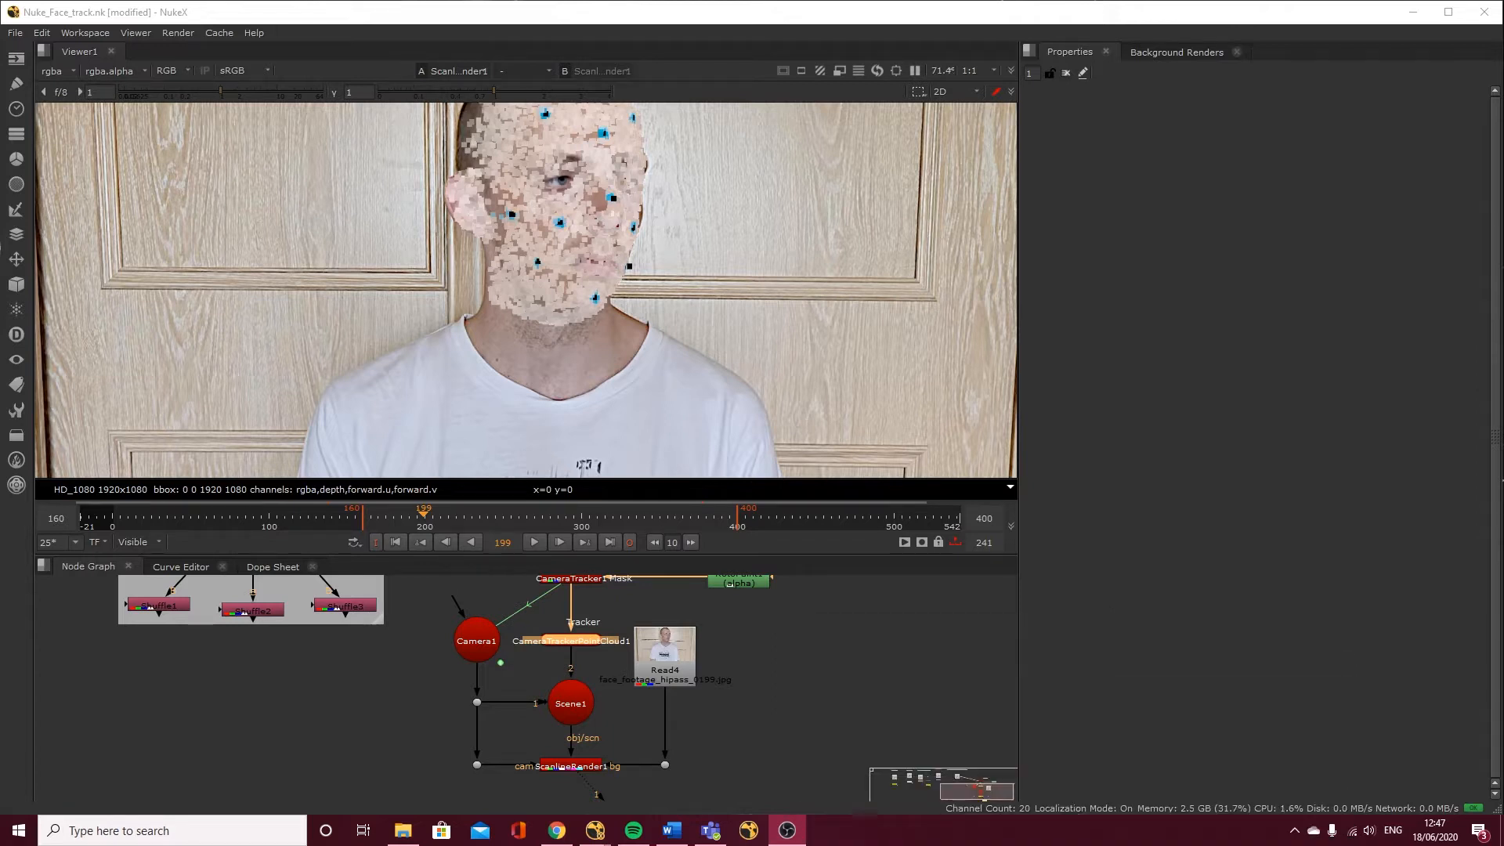
At frame 238, add a Sphere node and connect it to Scene1
left_click(484, 519)
left_click_drag(486, 523, 484, 519)
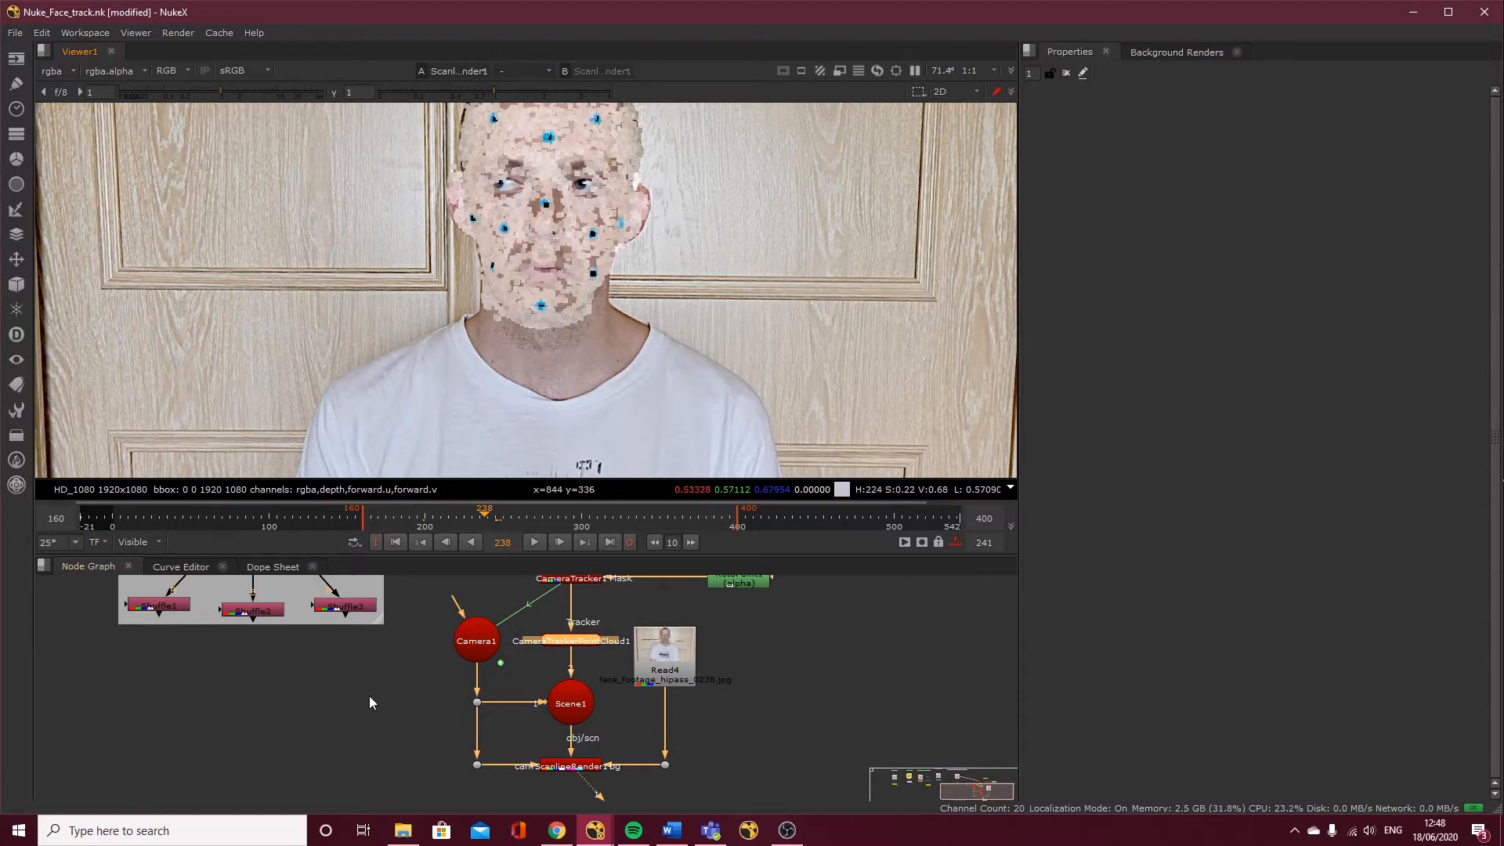
key("Tab")
type("sphere")
key("Return")
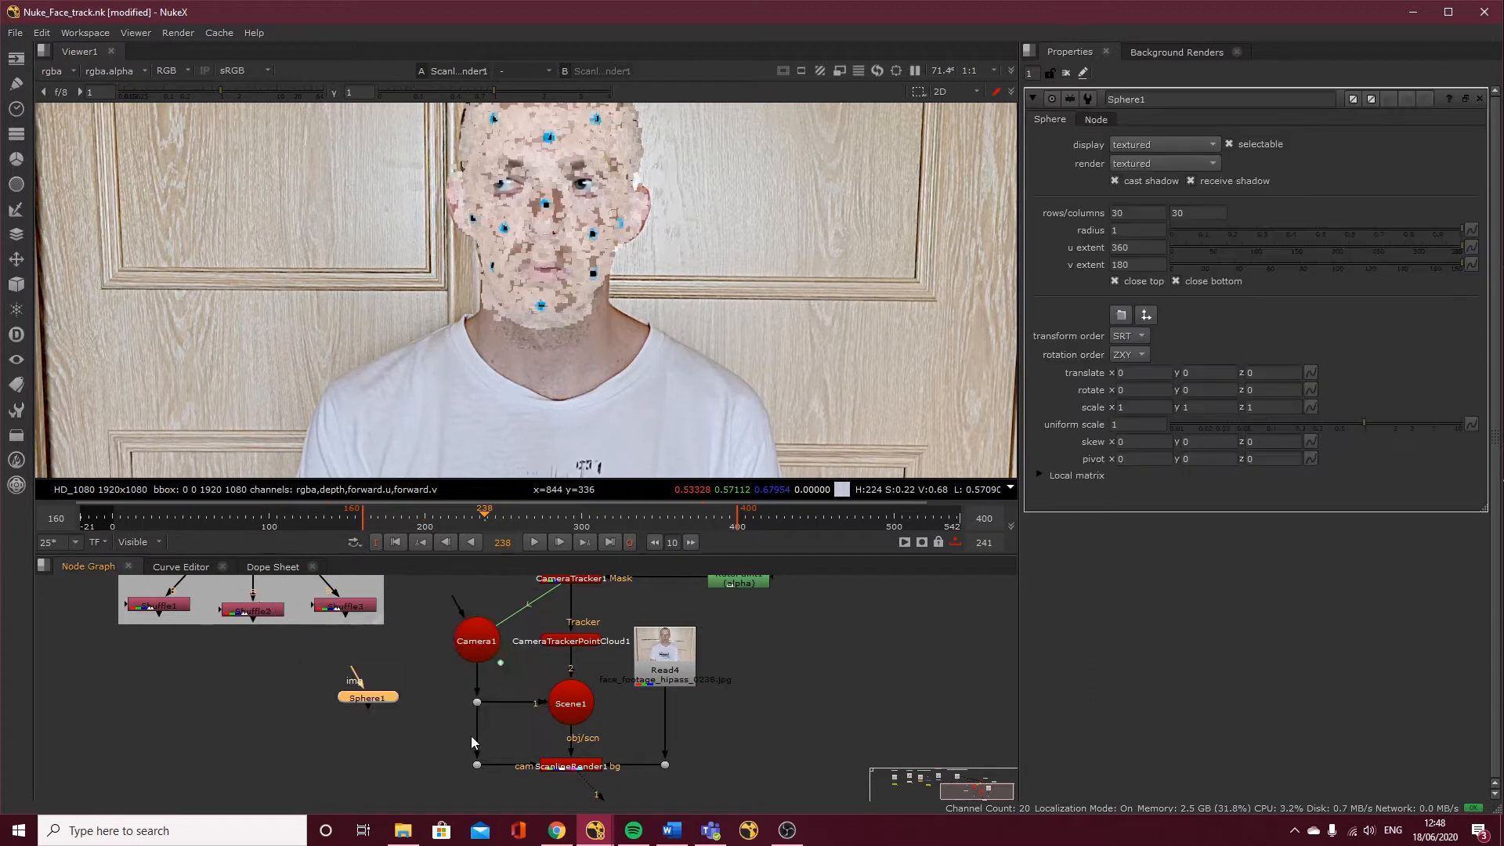
left_click_drag(398, 701, 549, 702)
left_click_drag(395, 693, 403, 668)
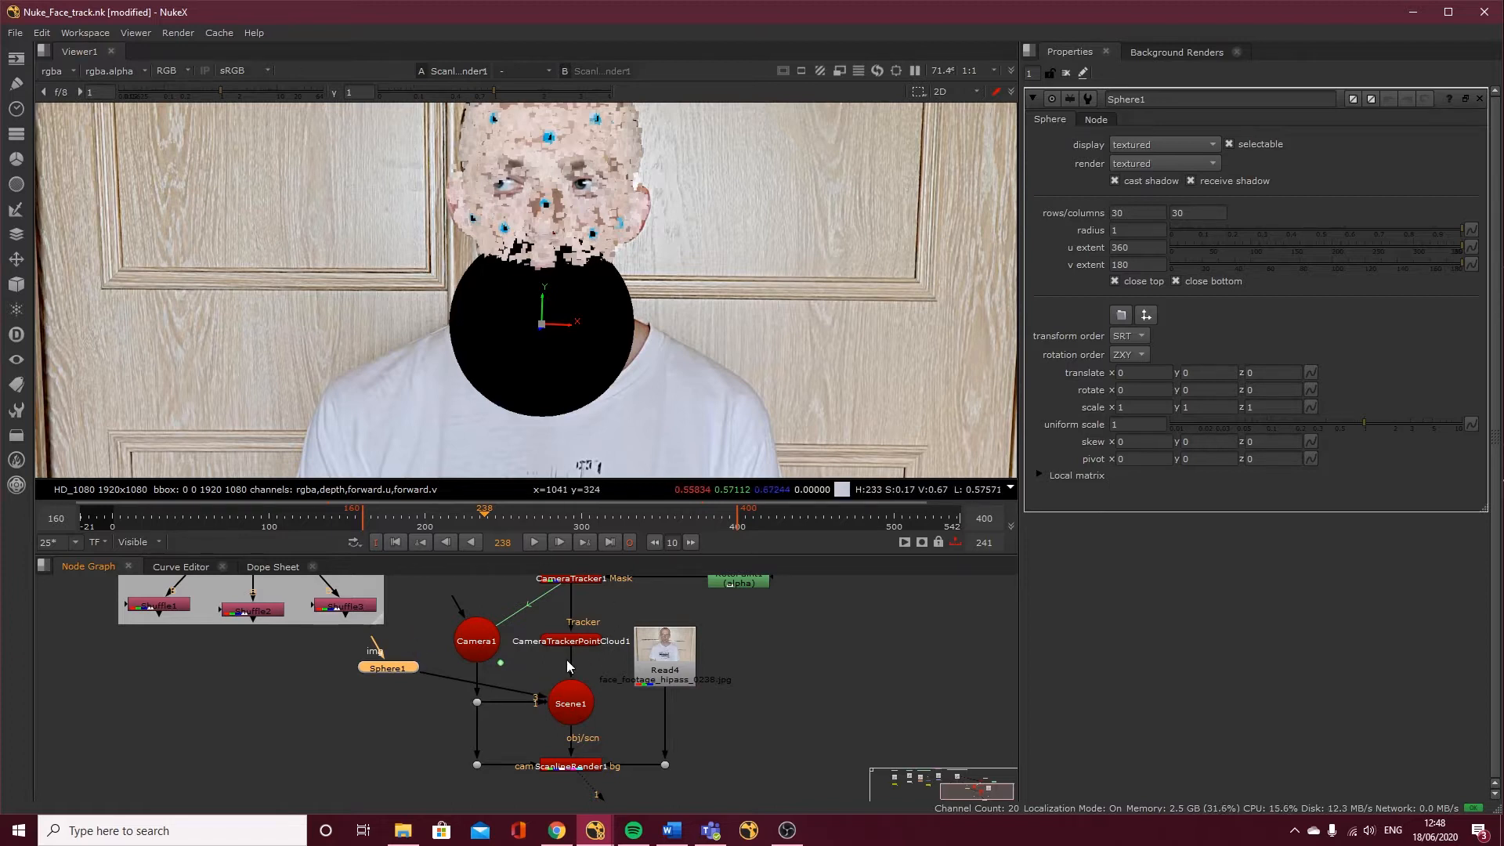
Switch the viewer to 3D and shrink Sphere1 to a uniform scale of 0.195
key("Tab")
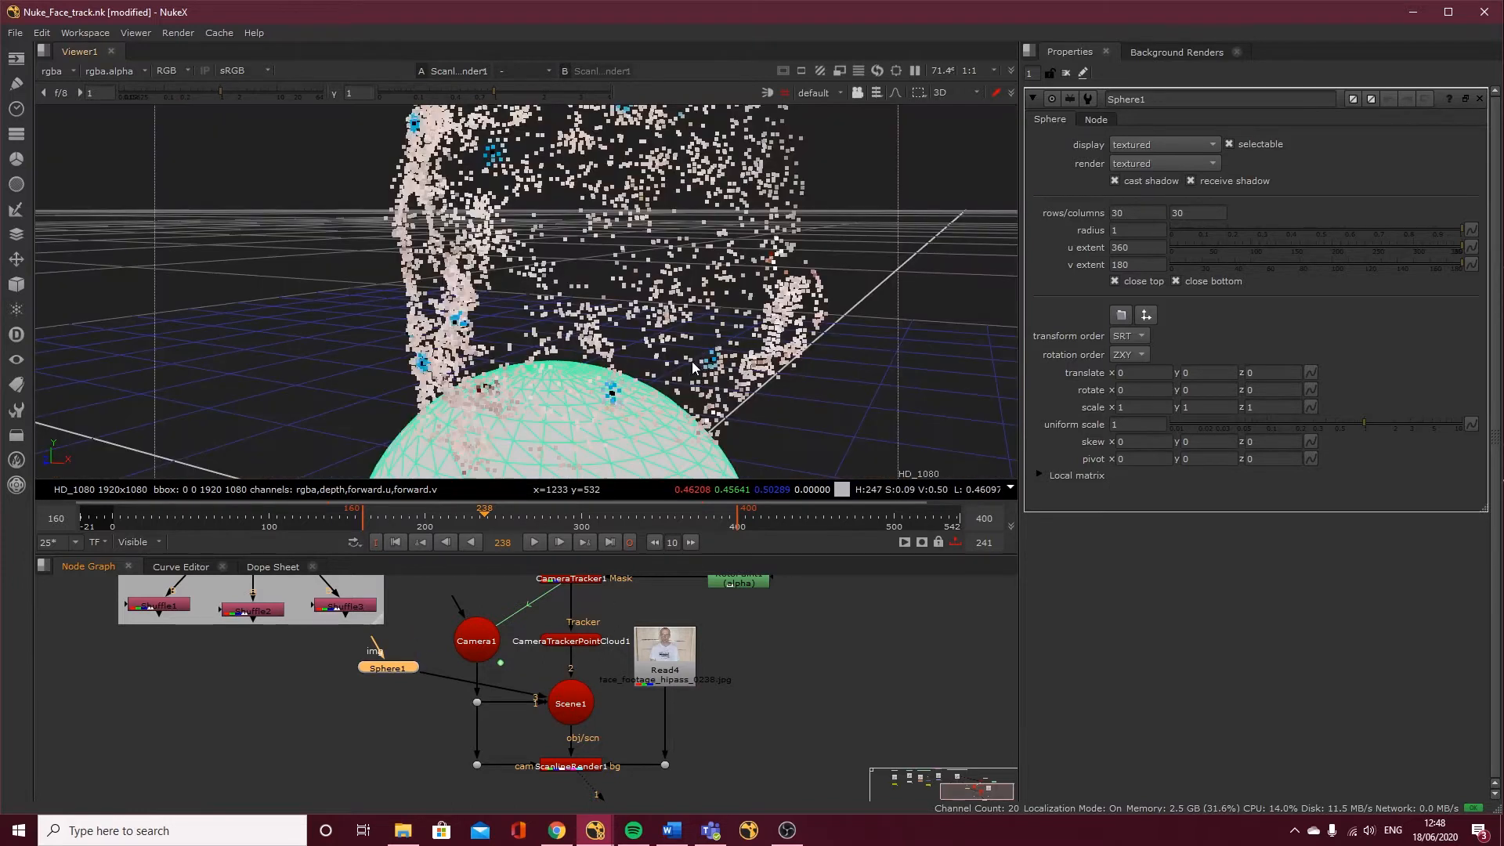
middle_click_drag(836, 430, 484, 389, "alt")
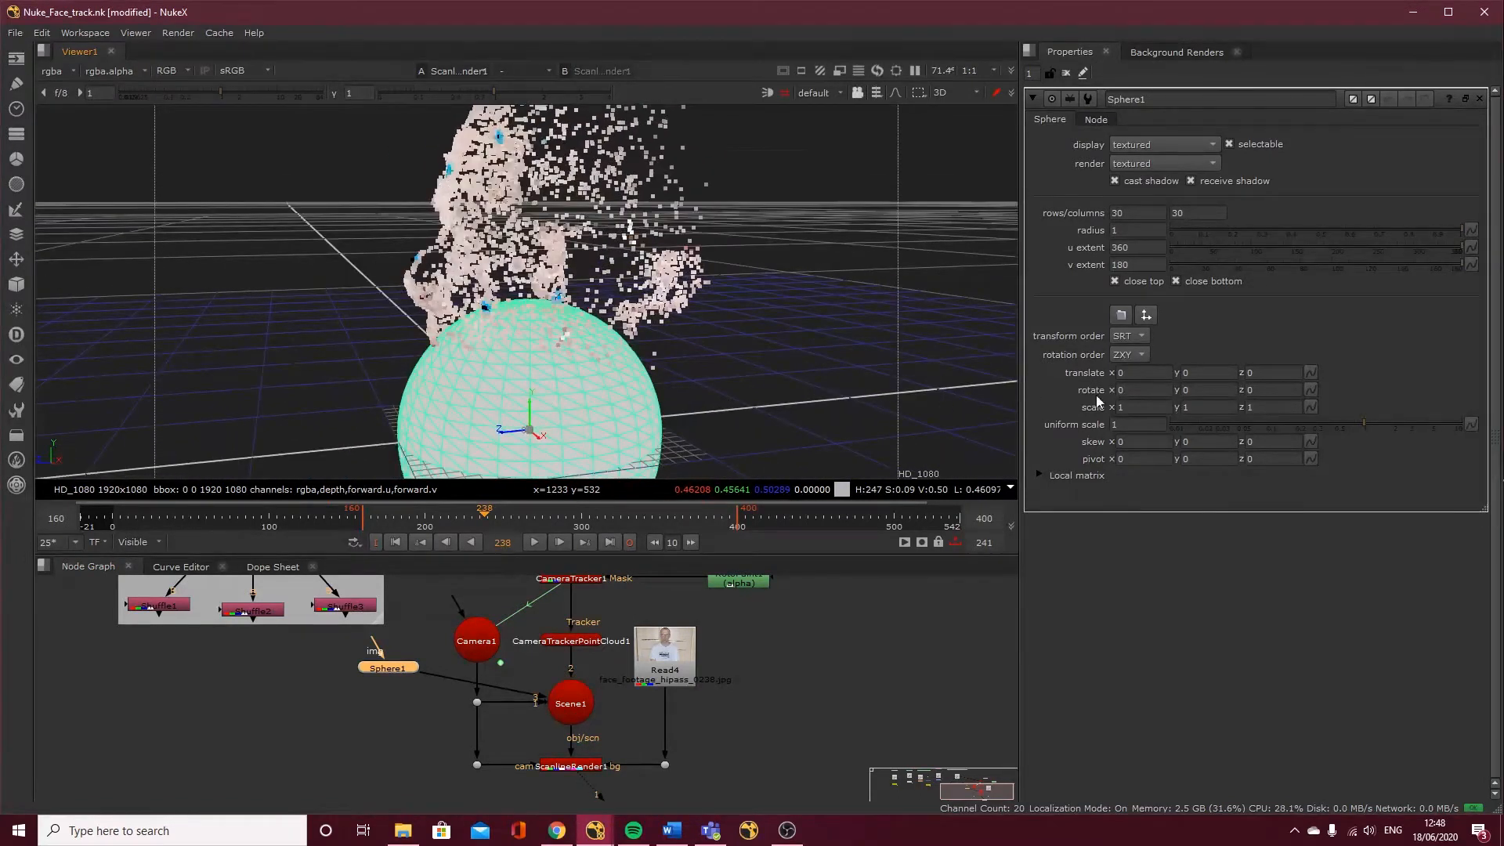
left_click(387, 668)
left_click(1198, 425)
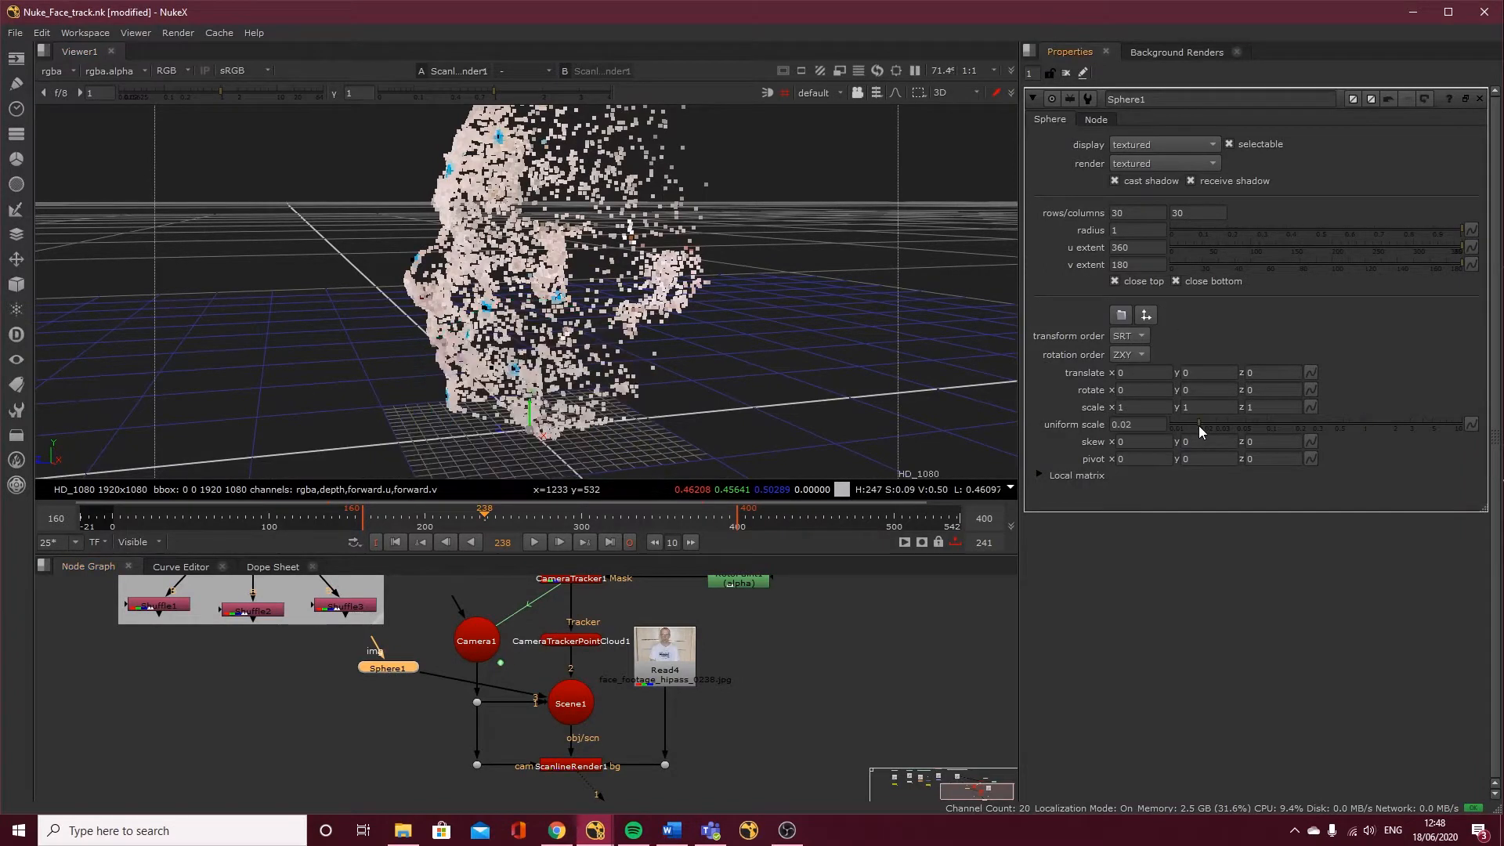
left_click_drag(1196, 426, 1296, 425)
left_click_drag(1144, 425, 1123, 431)
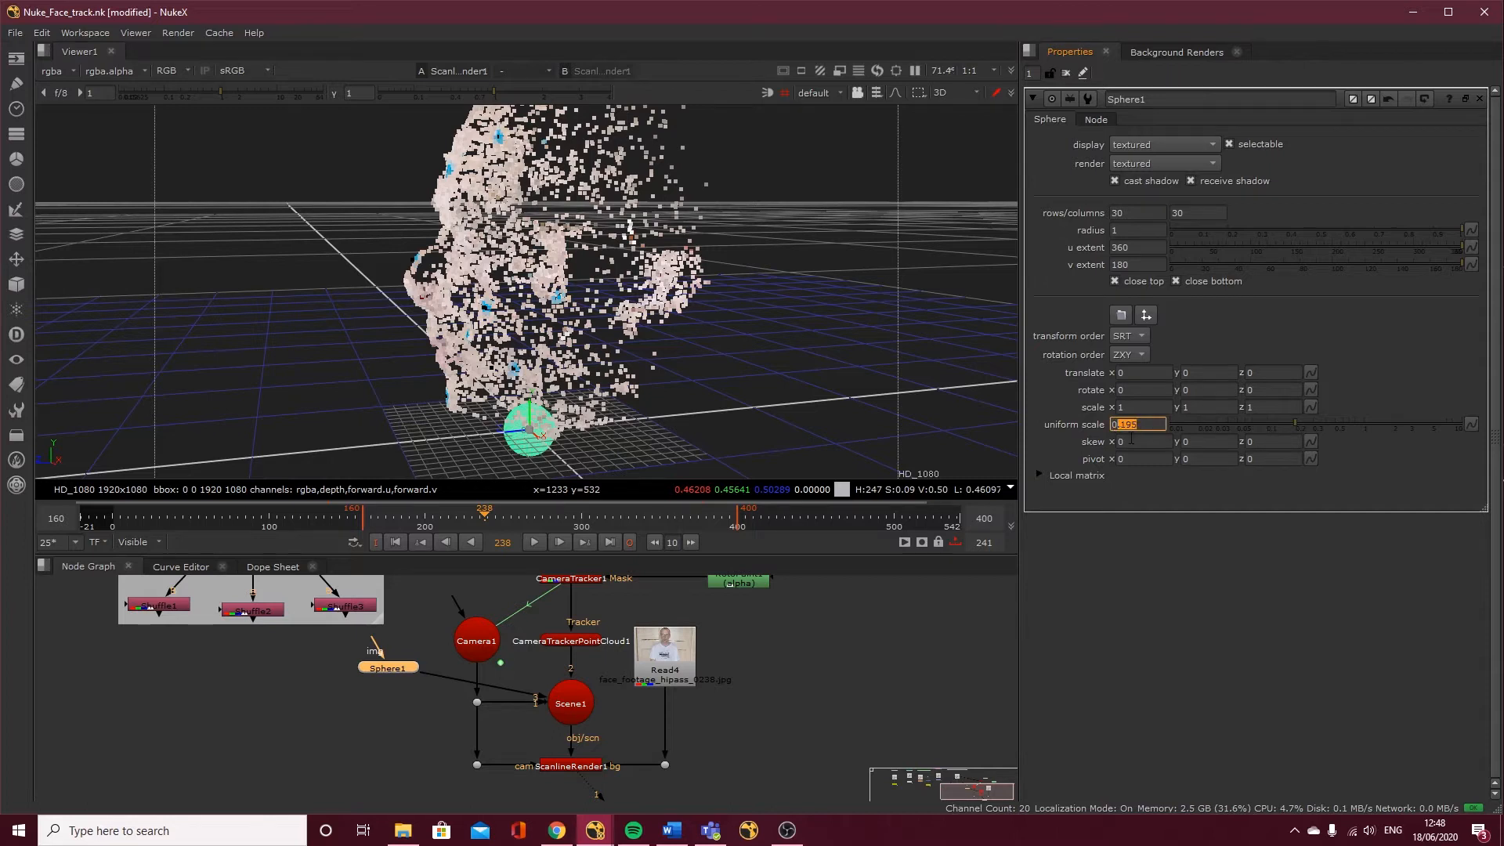
Move Sphere1 into one eye socket of the face point cloud, at about x -0.305, y 1.585, z 0.57
left_click_drag(529, 407, 525, 198)
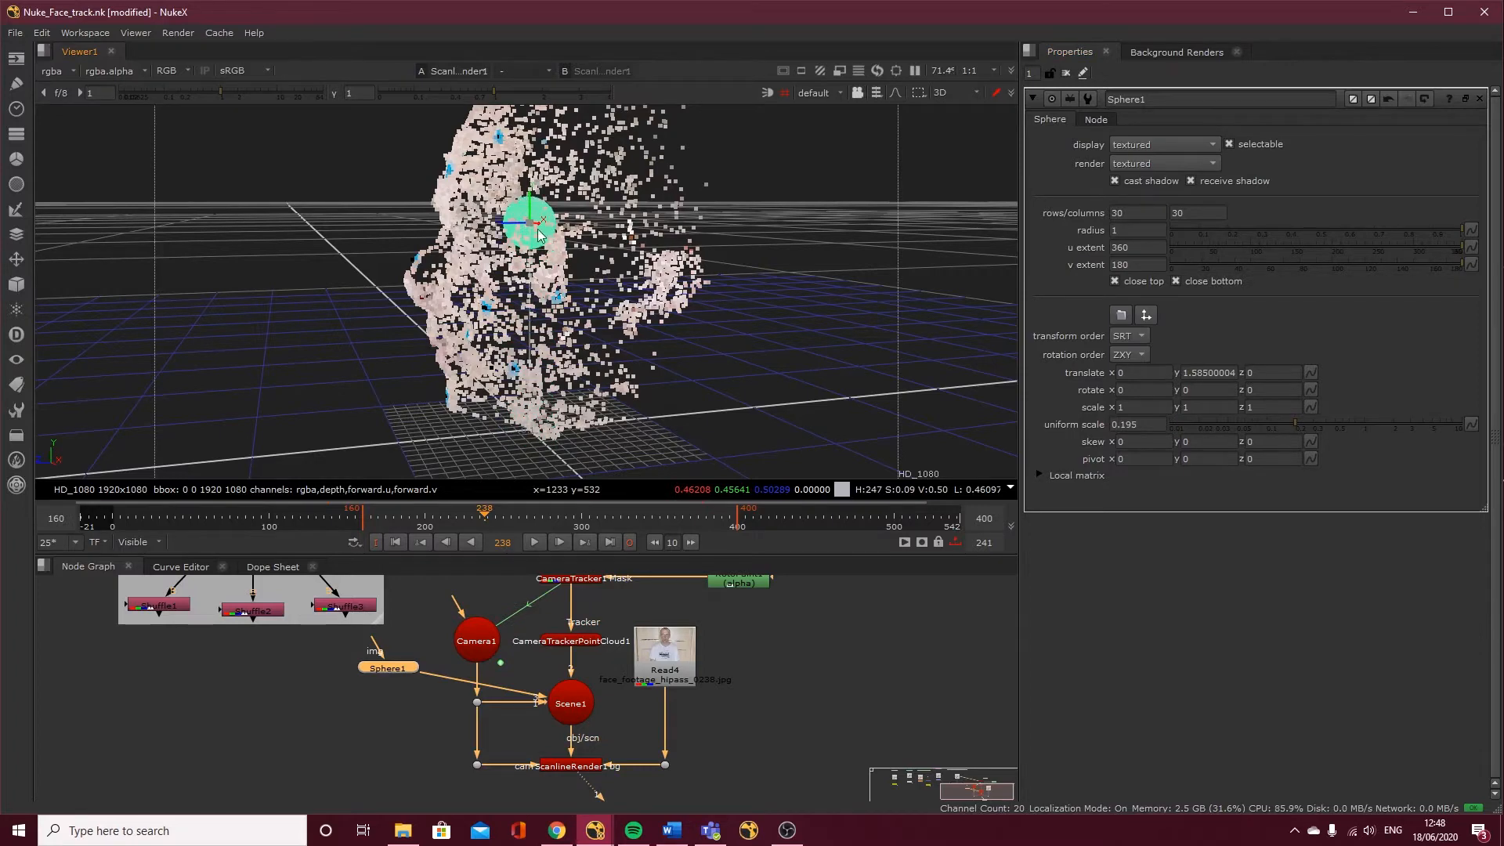
left_click_drag(581, 305, 110, 330, "ctrl")
left_click_drag(445, 306, 568, 235, "ctrl")
left_click_drag(734, 351, 392, 327, "ctrl")
left_click_drag(535, 230, 608, 229)
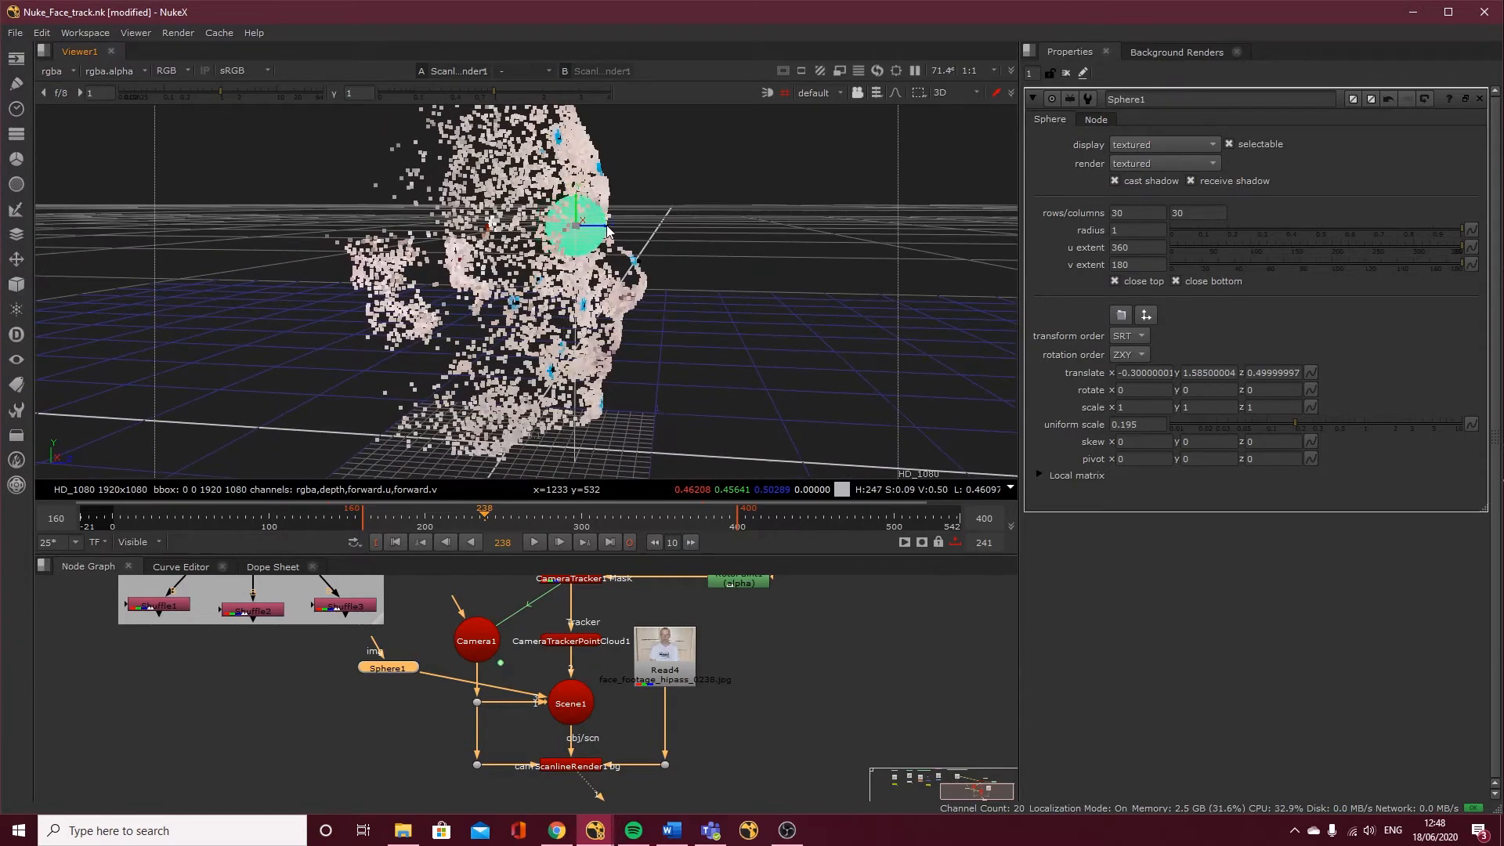
left_click_drag(629, 294, 509, 436, "ctrl")
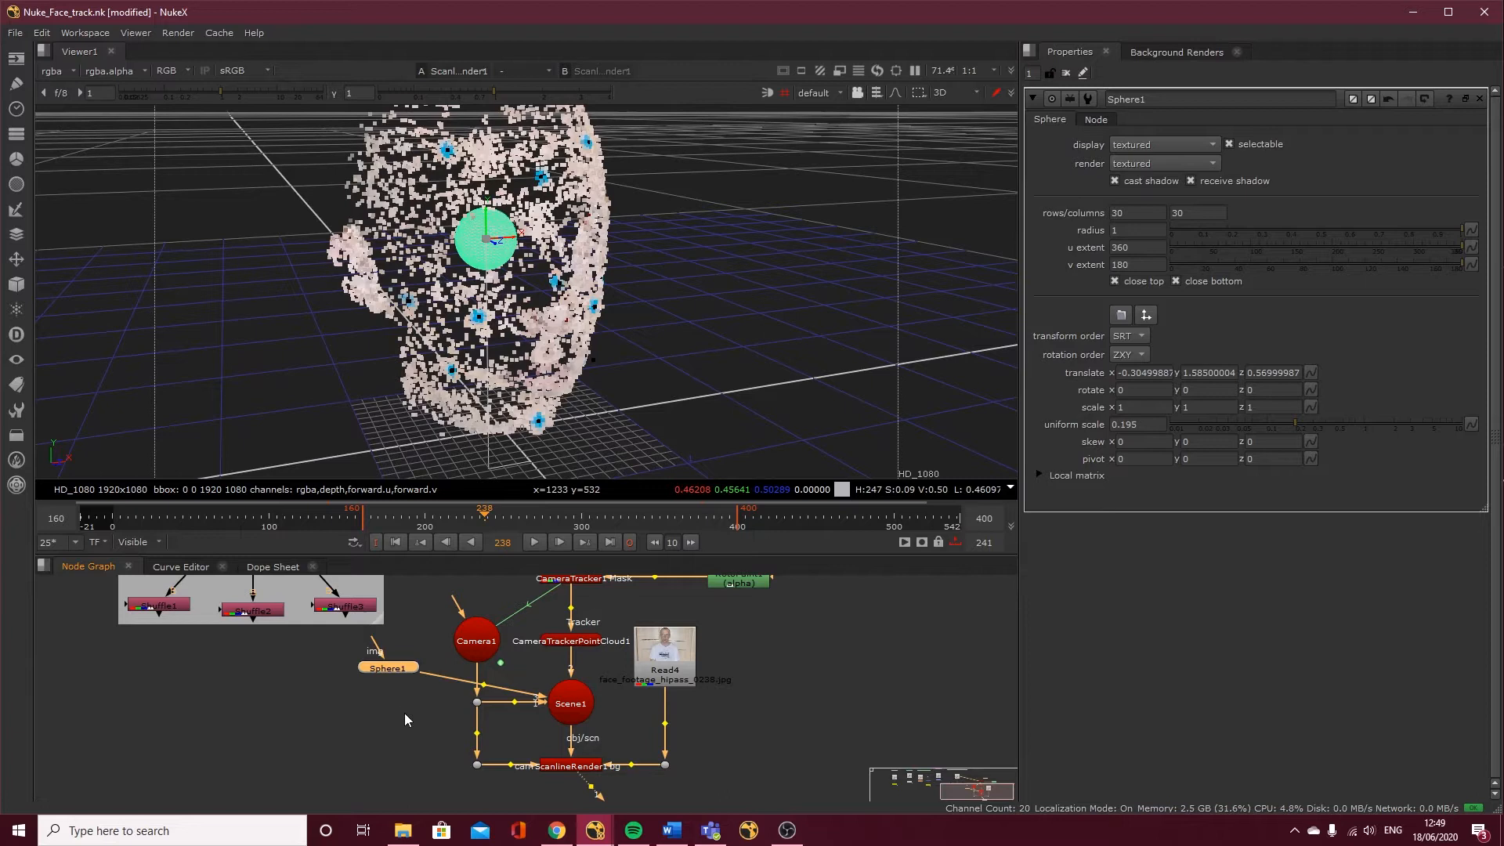
Duplicate the sphere, connect the copy to Scene1, place it over the other eye at x 0.3, and return to the 2D view
key("ctrl+v")
left_click_drag(391, 687, 561, 703)
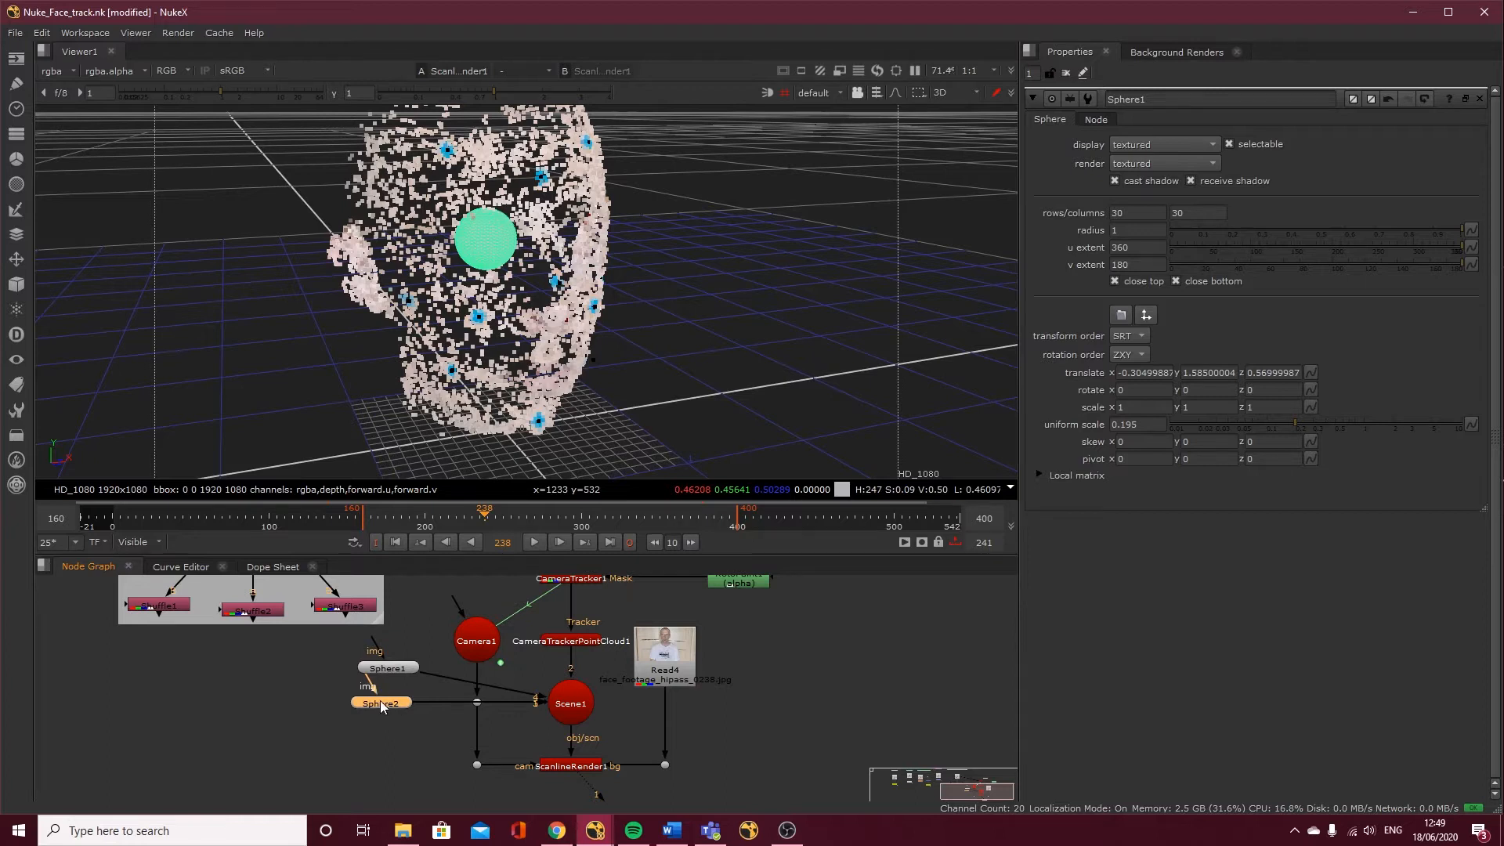
left_click_drag(378, 703, 376, 692)
left_click(377, 693)
left_click_drag(513, 244, 612, 229)
left_click_drag(625, 318, 515, 323, "ctrl")
left_click_drag(430, 739, 391, 689)
key("Tab")
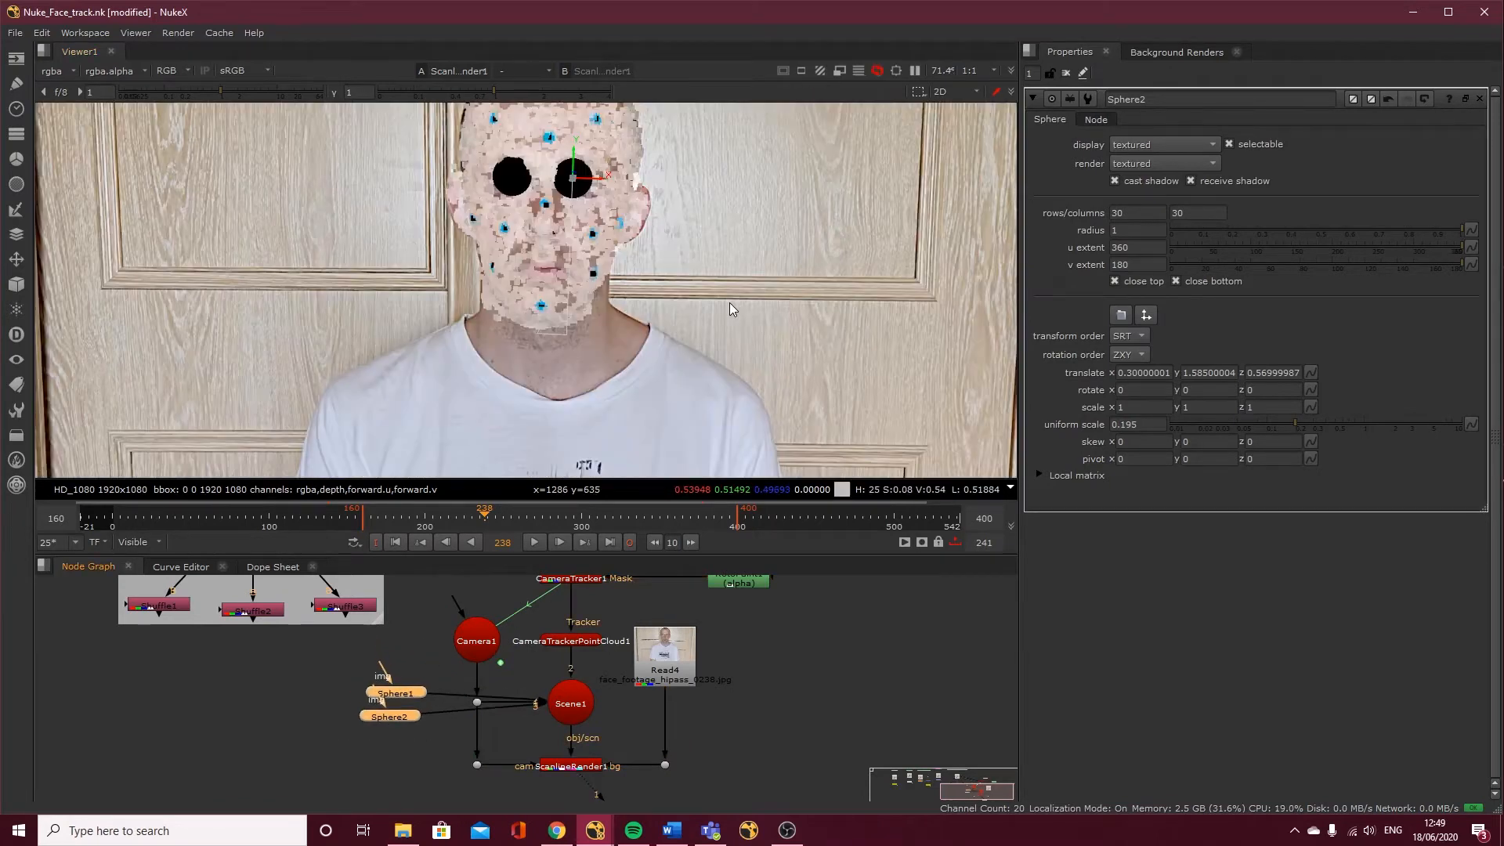
Add a CheckerBoard node and connect it as the image input of both Sphere1 and Sphere2
left_click(284, 680)
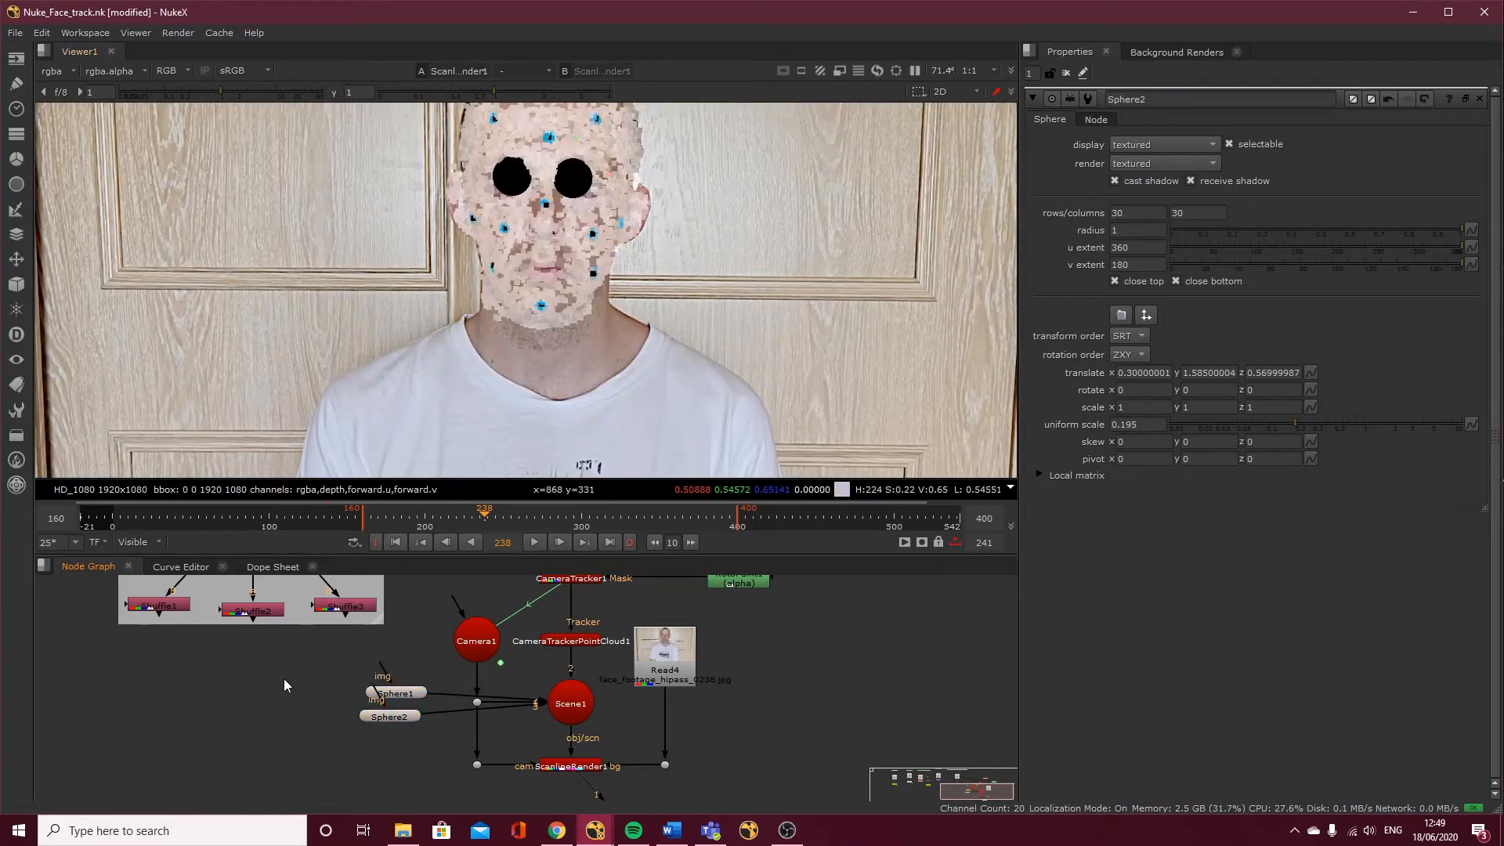
key("Tab")
type("ch")
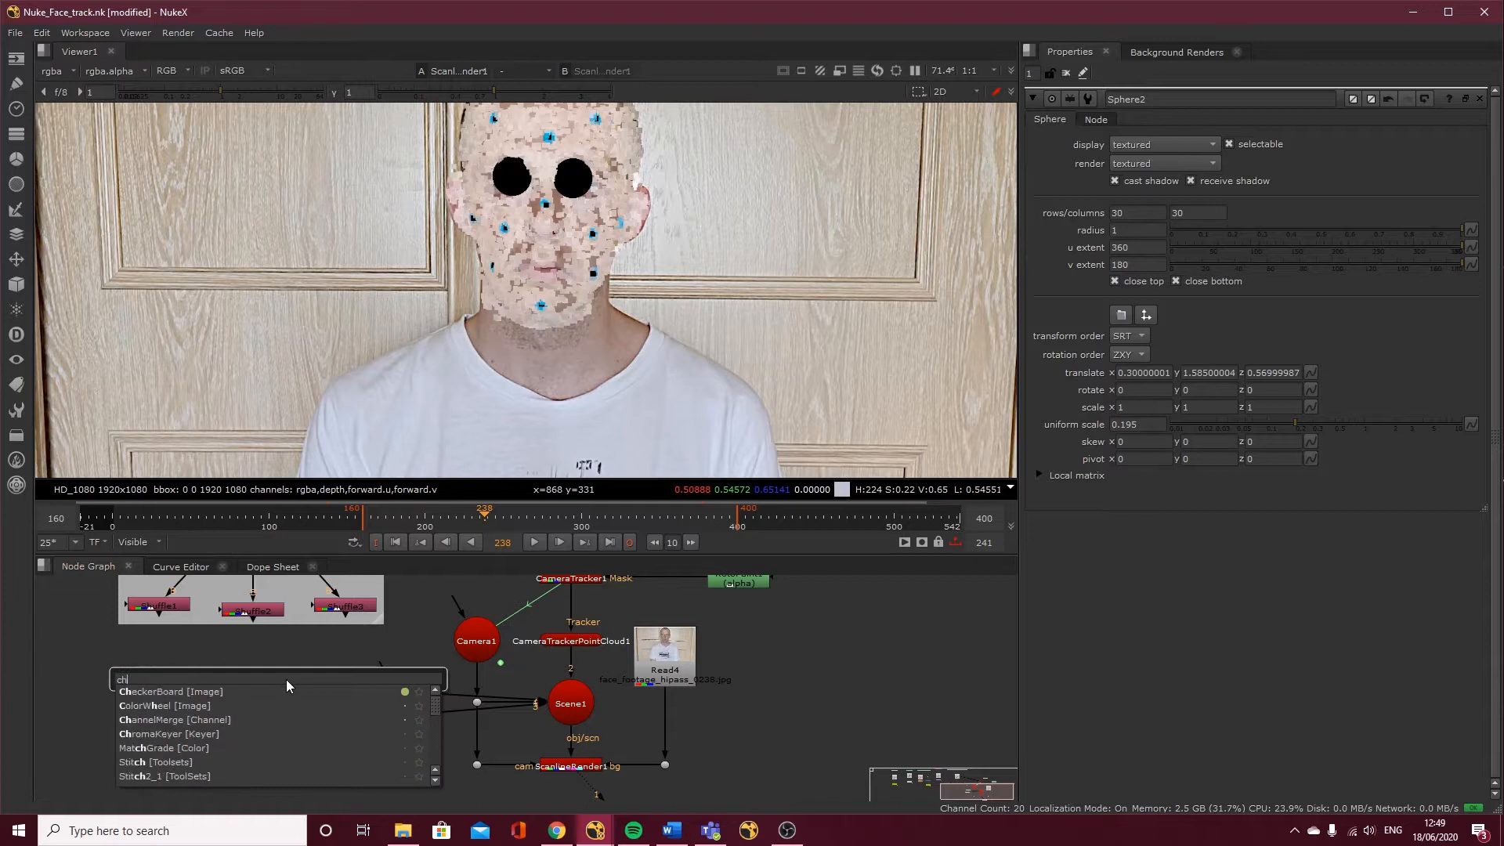
left_click(178, 694)
left_click(362, 696)
left_click_drag(358, 697, 289, 671)
left_click_drag(380, 700, 309, 696)
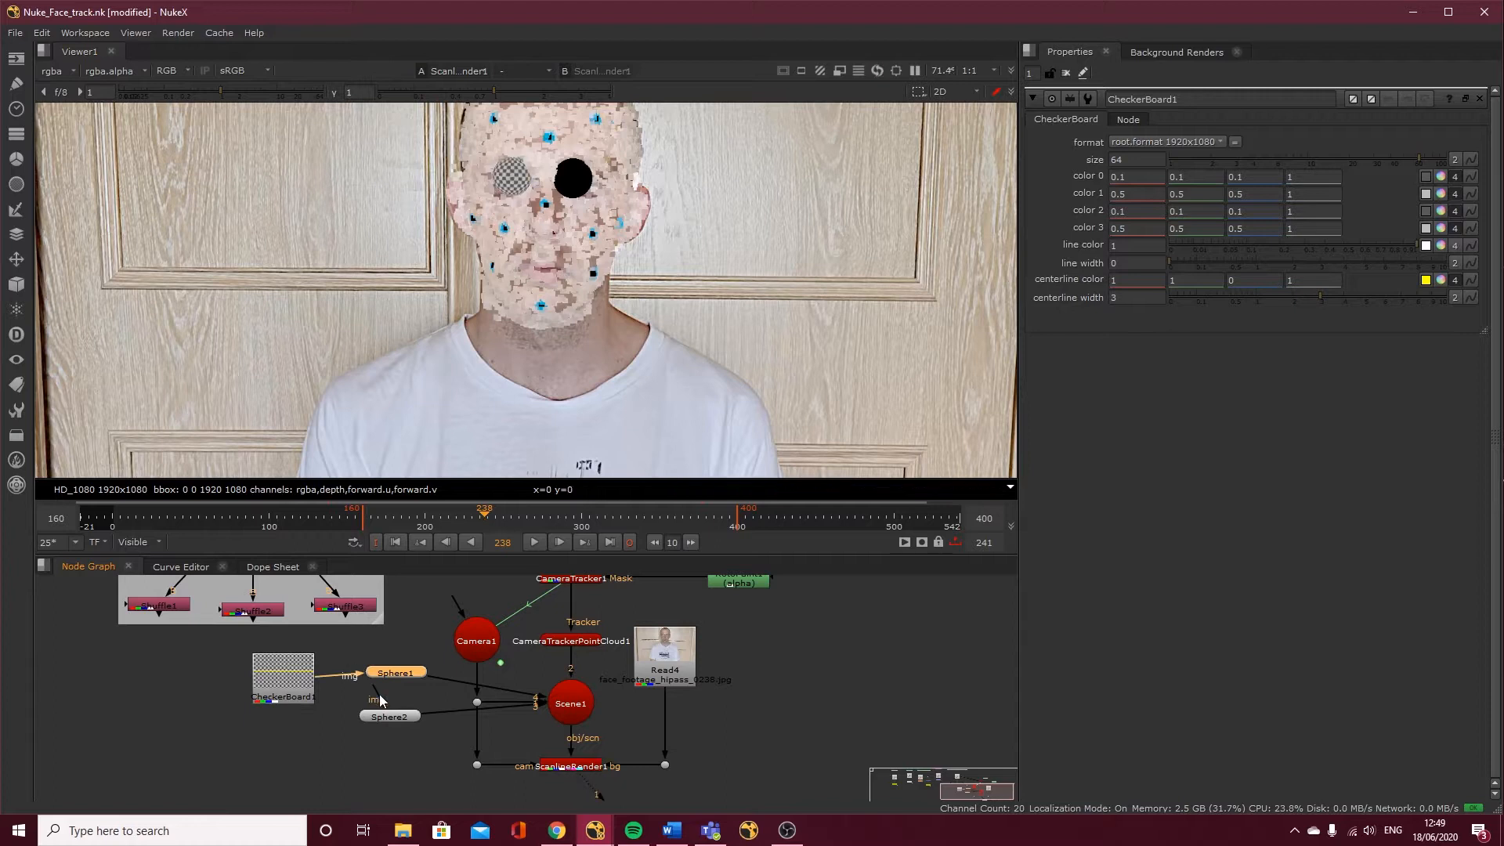
Scrub and play the shot to check how well the checkered spheres stick to the eyes
left_click(370, 524)
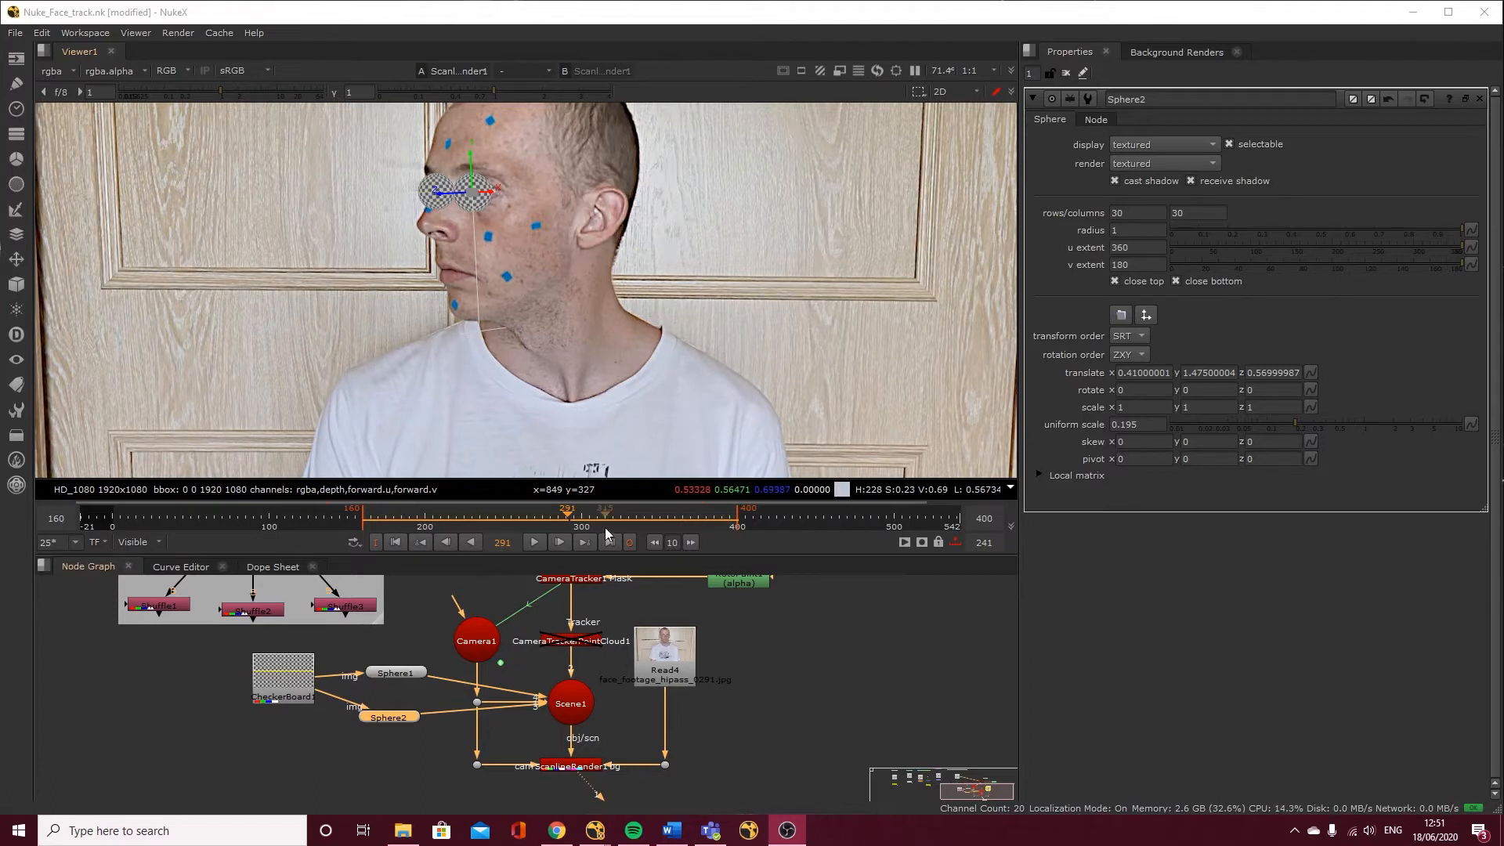
left_click(579, 526)
left_click(532, 542)
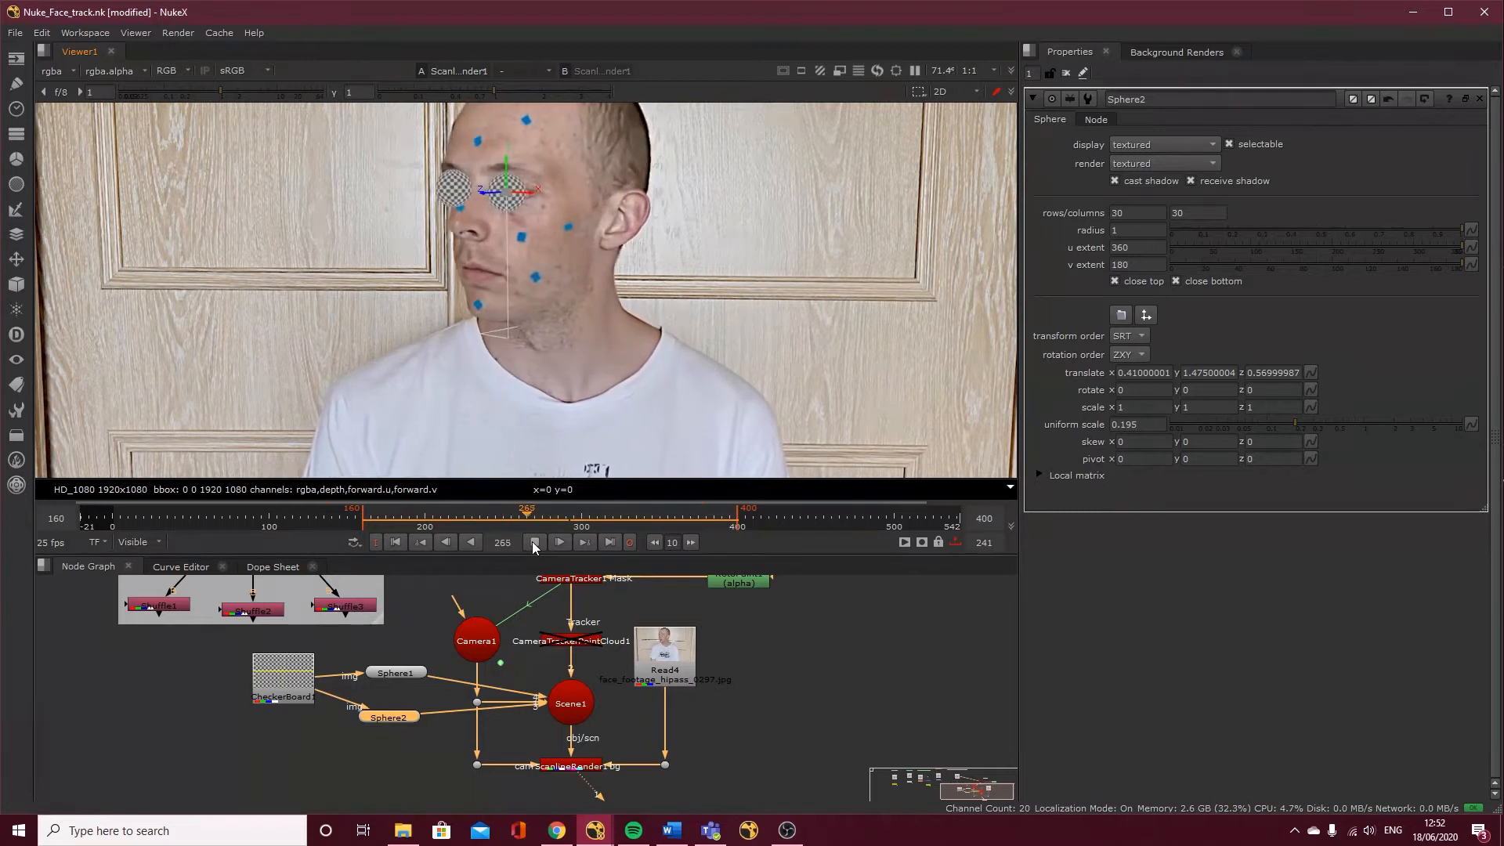
left_click(532, 542)
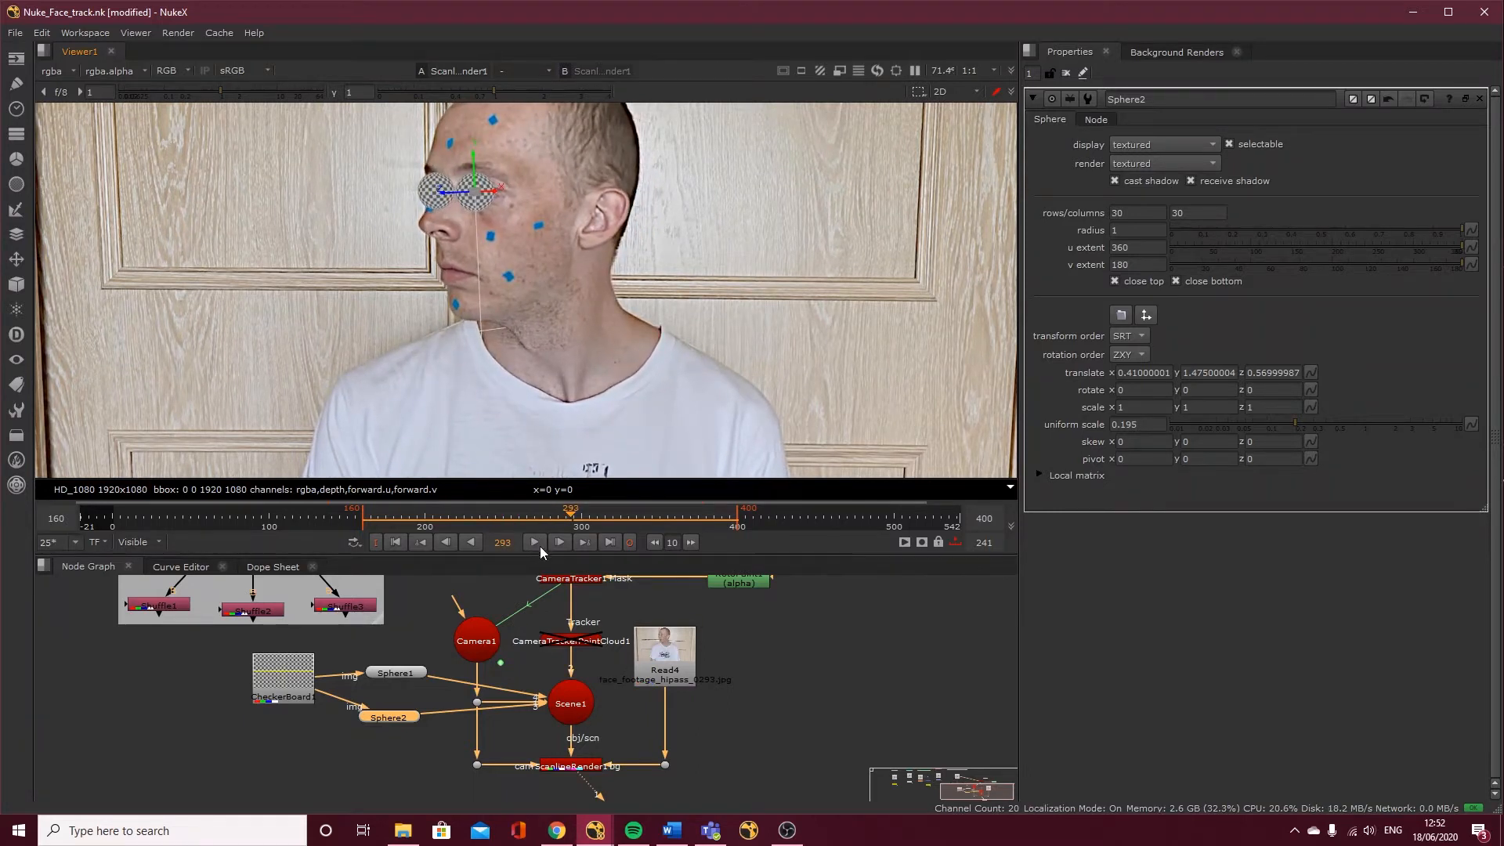
Delete the test spheres and checkerboard along with the exported camera, point cloud, scene and ScanlineRender nodes
left_click_drag(434, 641, 235, 656)
key("Delete")
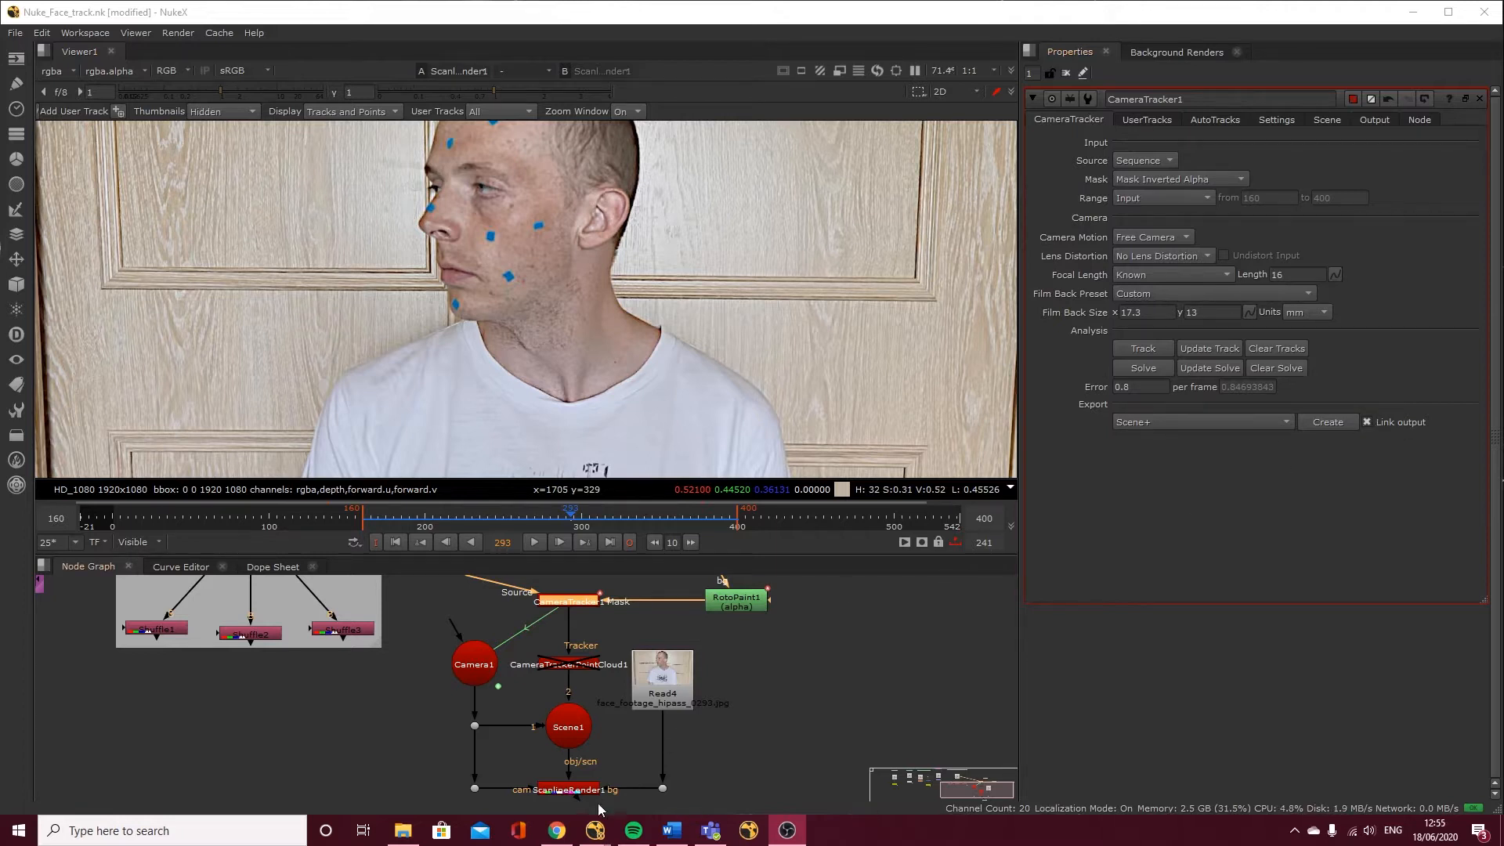
left_click(597, 829)
left_click_drag(432, 629, 613, 795)
key("Delete")
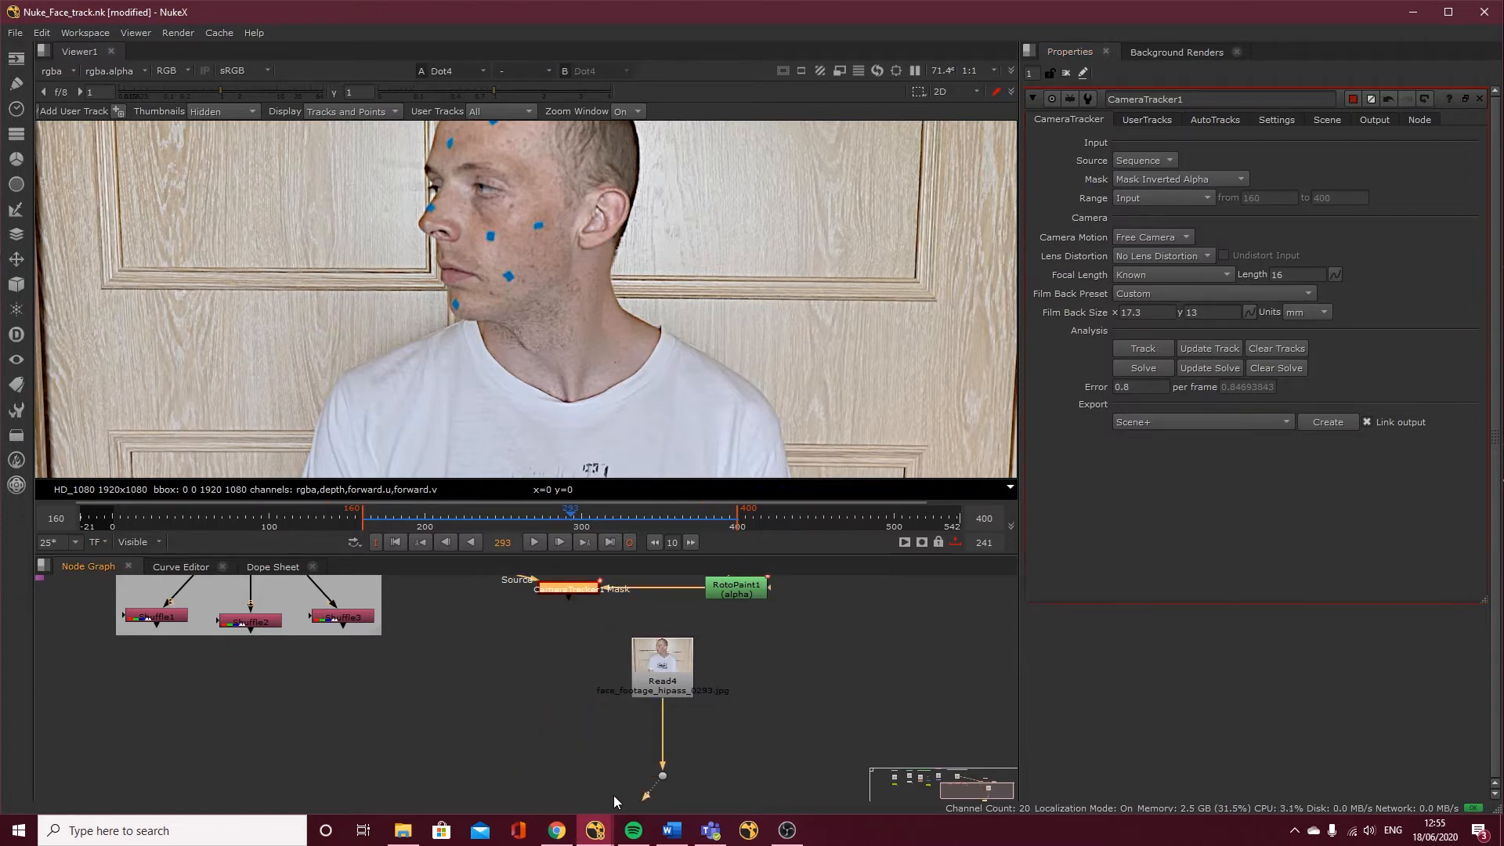
Export a Scene+ setup from CameraTracker1 with Link output turned off, and delete the generated LensDistortion node
left_click(571, 589)
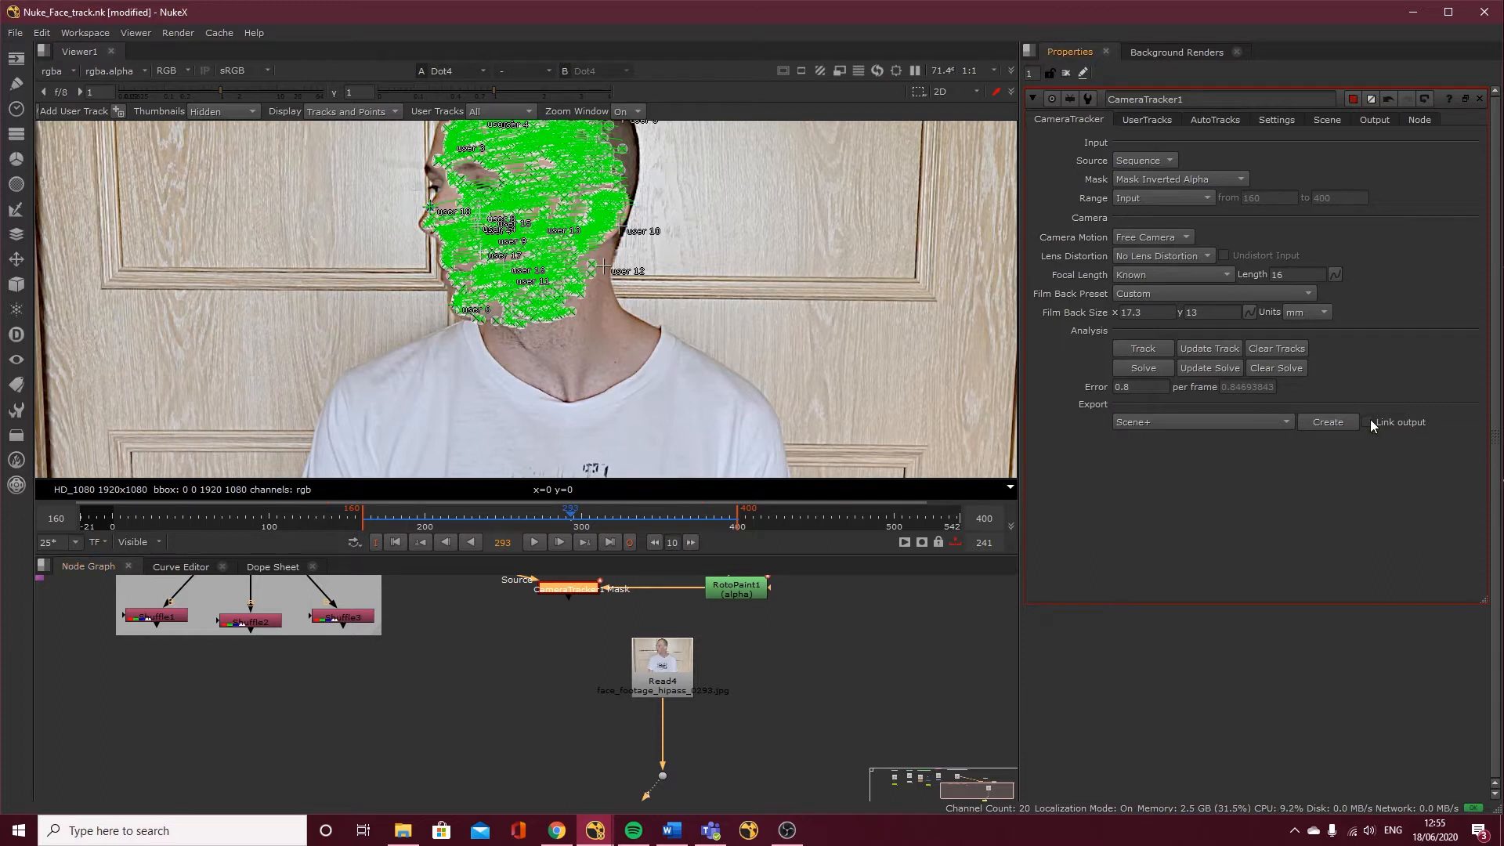
left_click(1327, 423)
left_click_drag(647, 658, 678, 636)
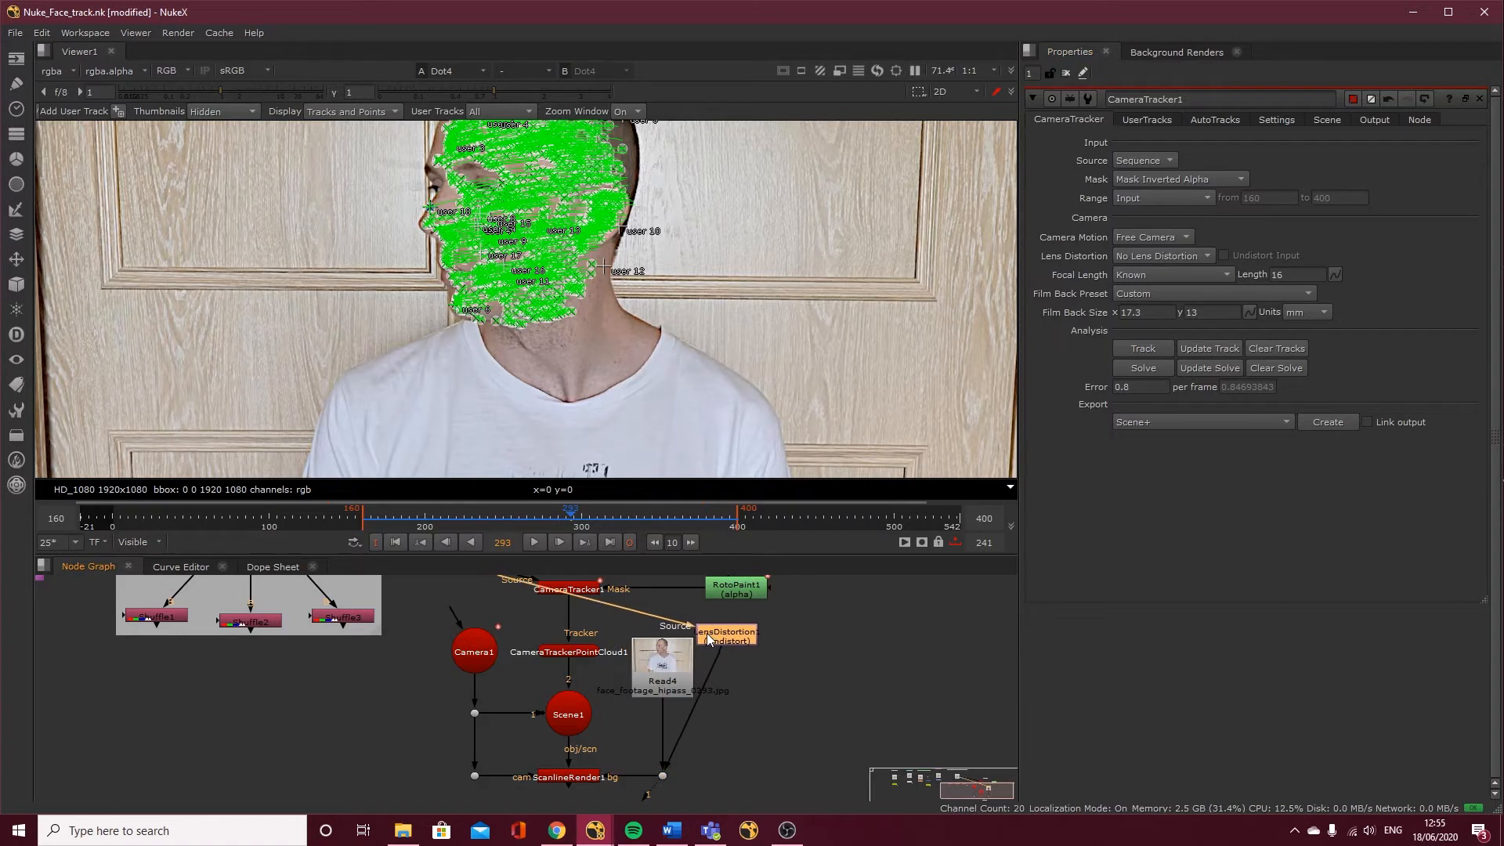
key("Delete")
Disconnect CameraTrackerPointCloud1 from CameraTracker1 and move the tracker node away from the exported scene setup
left_click_drag(645, 758, 610, 718)
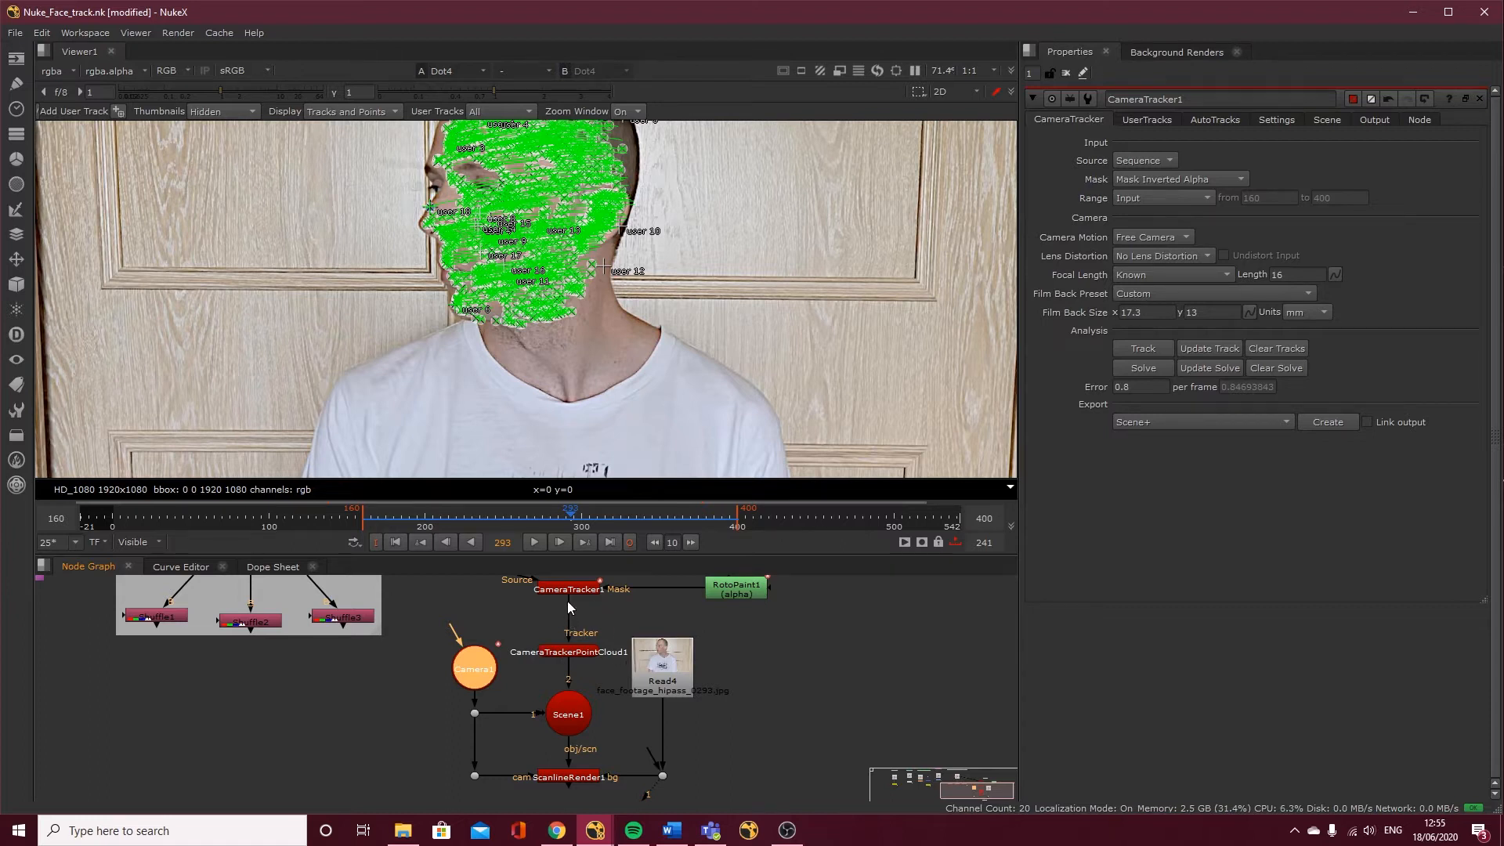
left_click_drag(565, 616, 566, 619)
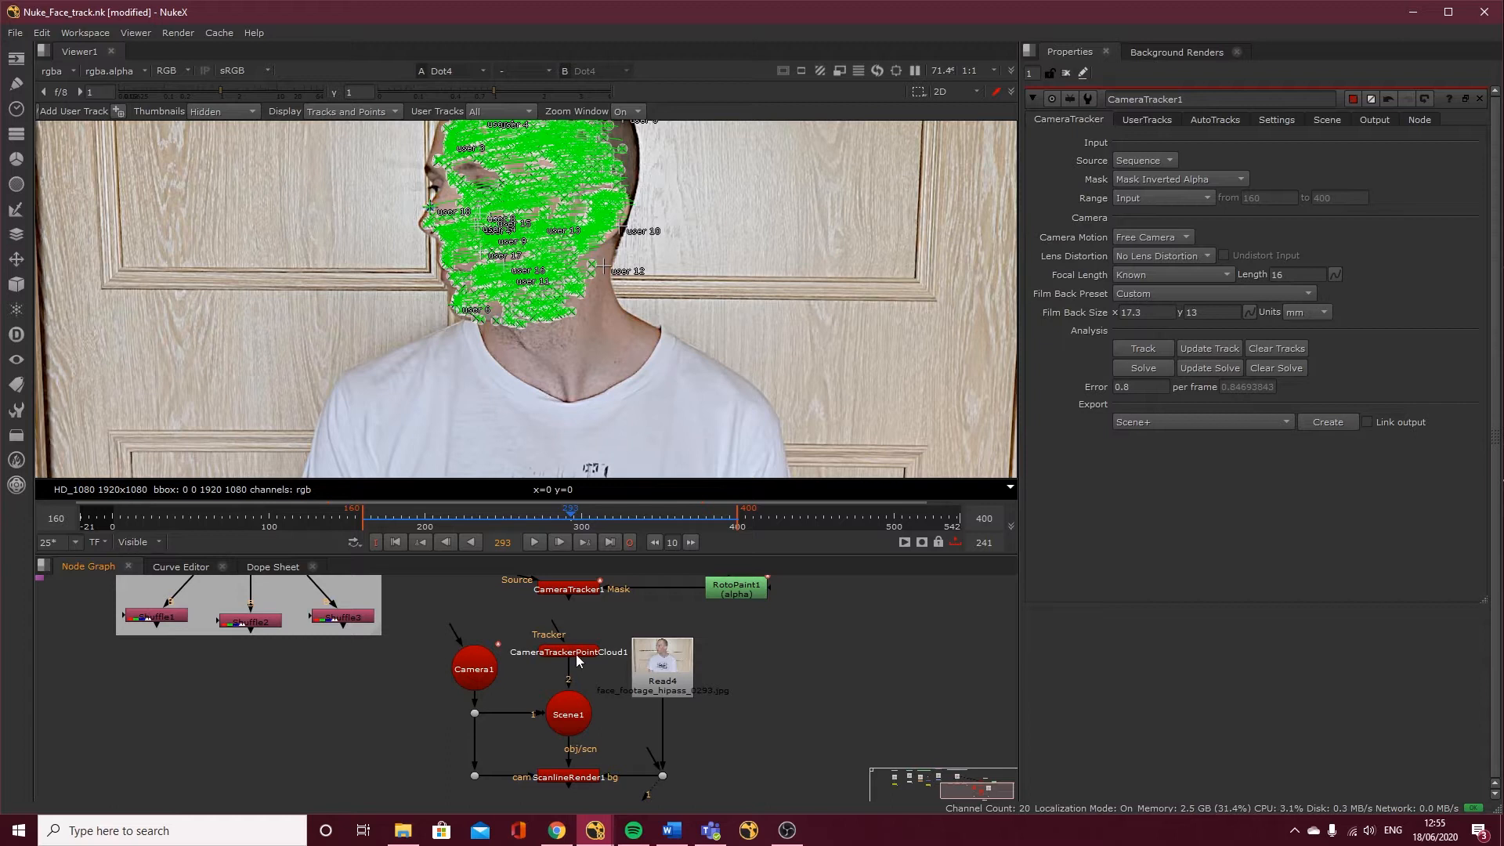
middle_click_drag(568, 591, 567, 659)
left_click_drag(566, 659, 724, 685)
left_click_drag(817, 718, 798, 593)
left_click(665, 601)
Show ScanlineRender1 in the viewer, connect the Read4 footage as its background, and reposition the Viewer1 node below it
scroll(674, 633, "down", 5)
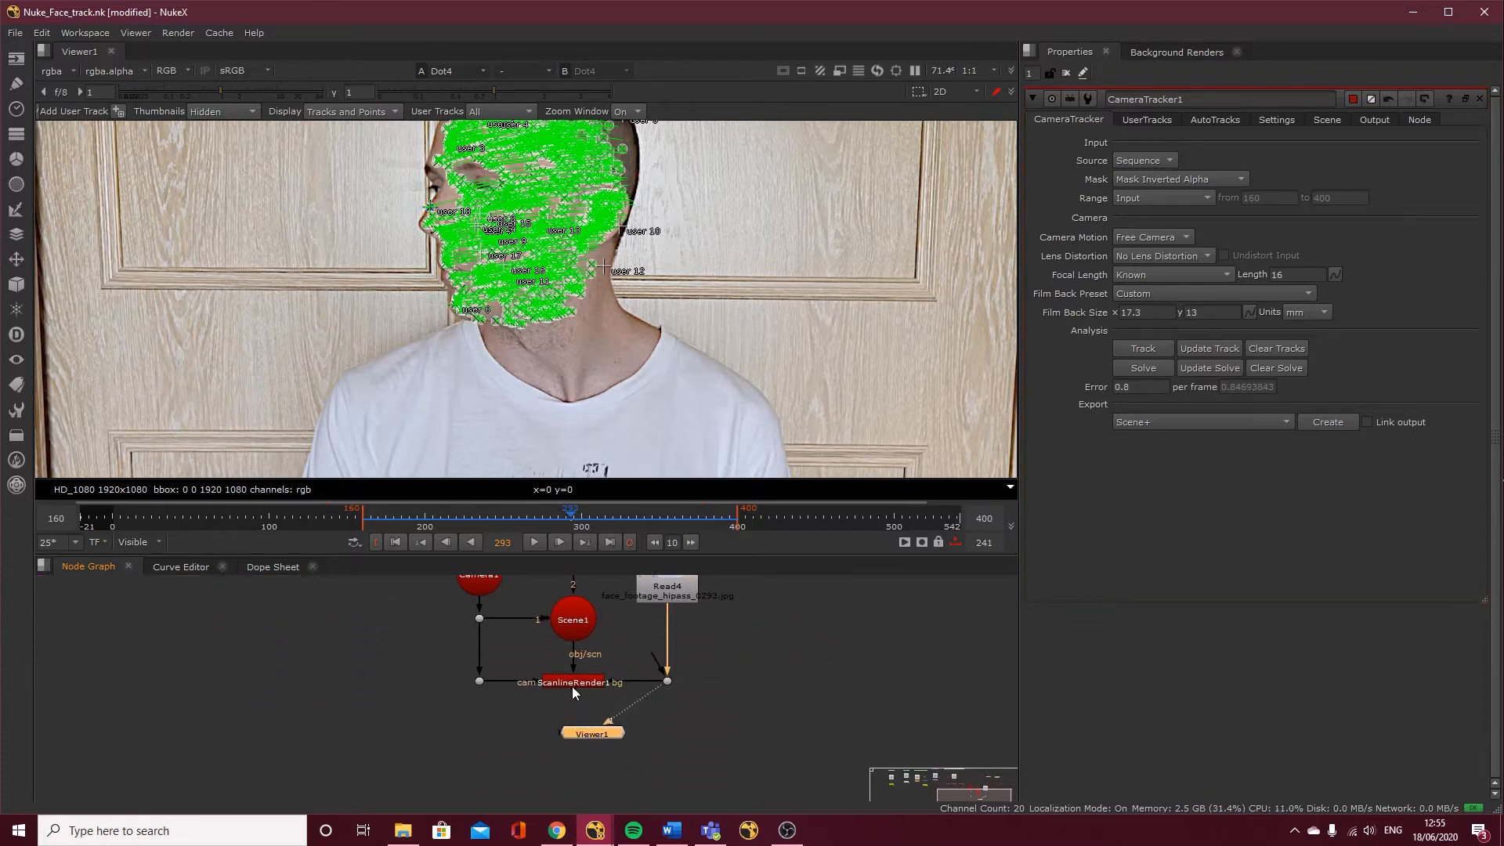
scroll(580, 650, "up", 2)
left_click_drag(584, 612, 585, 614)
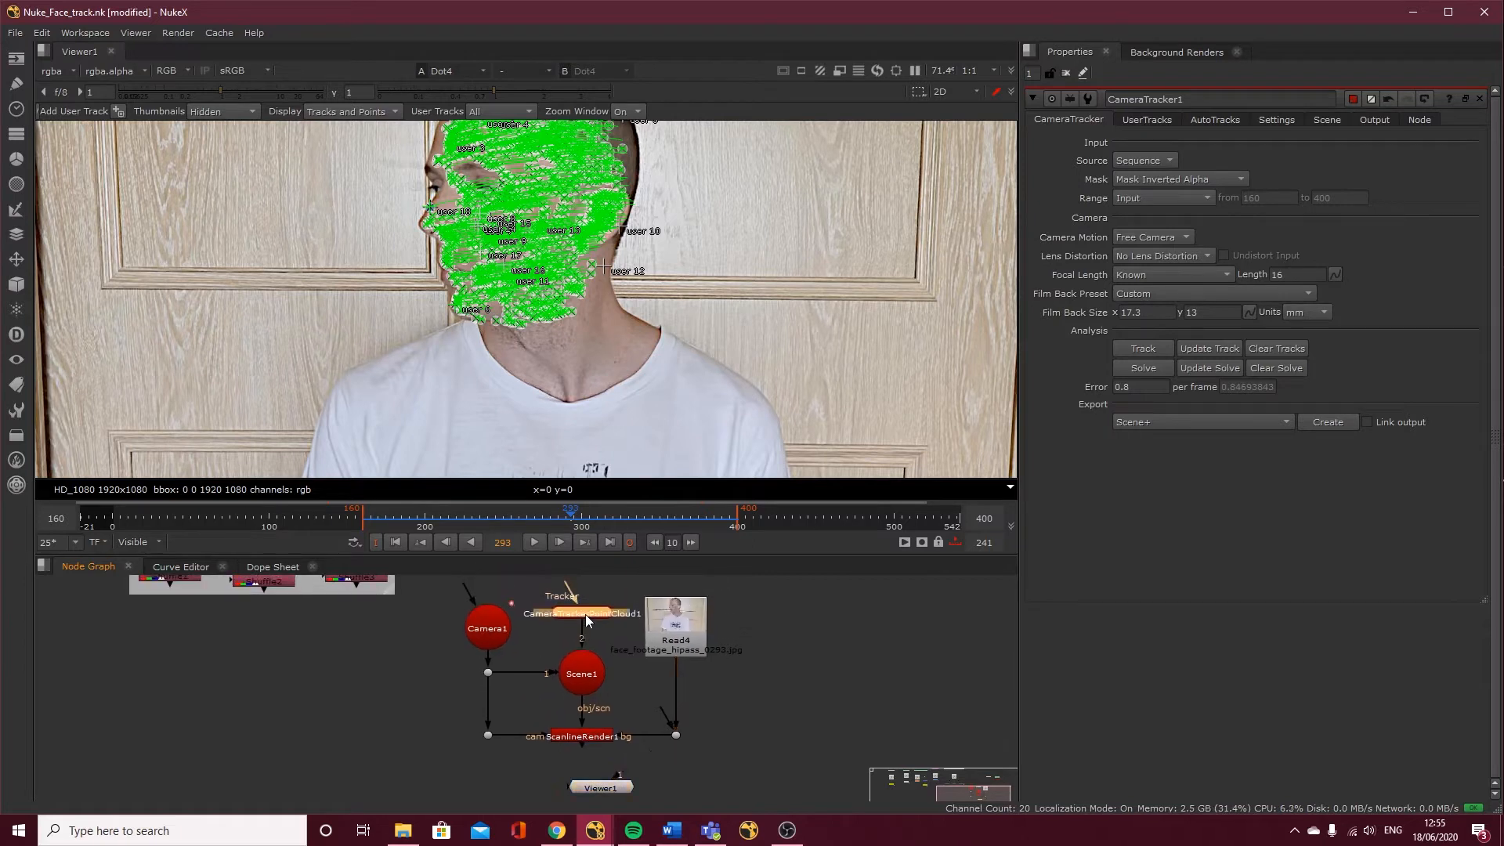
left_click(584, 735)
key("1")
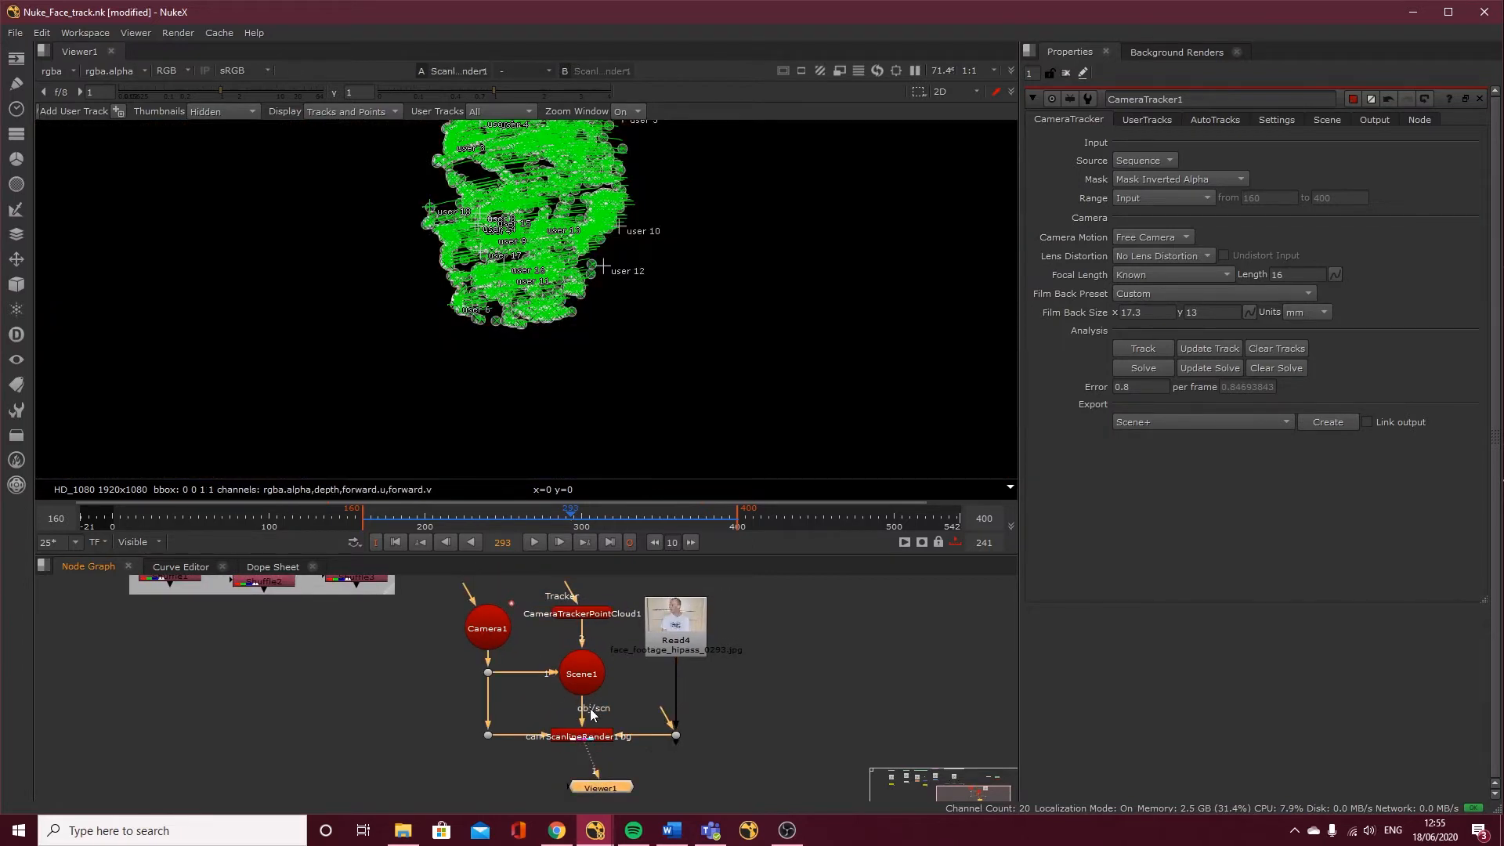
left_click_drag(671, 753, 676, 736)
left_click(766, 722)
middle_click_drag(633, 780, 642, 713)
left_click_drag(640, 714, 609, 768)
Add a PointCloudGenerator node and connect its Source input to the Read4 footage
left_click(683, 727)
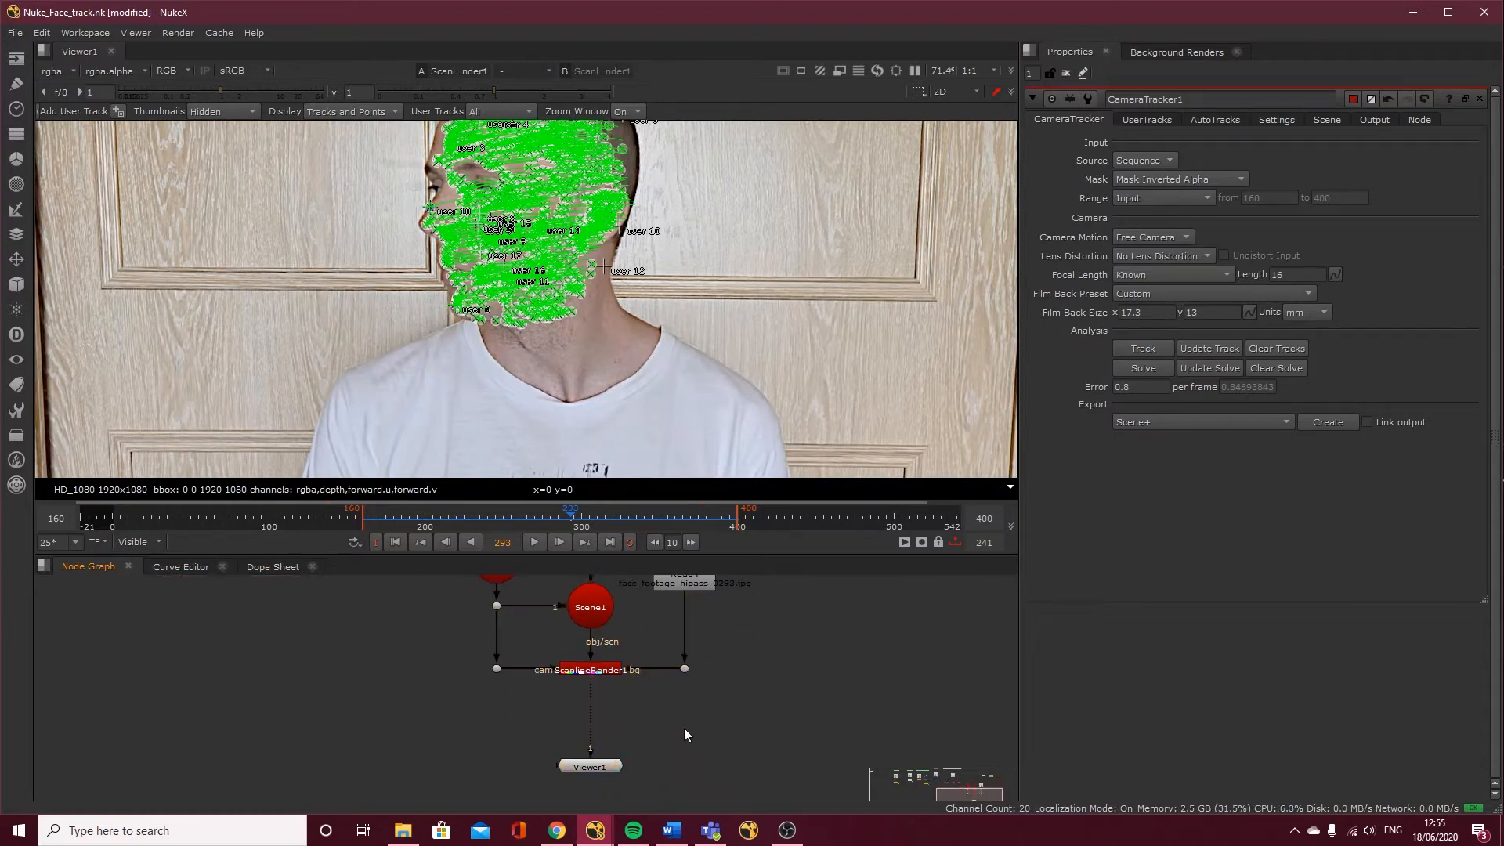
key("Tab")
type("poi")
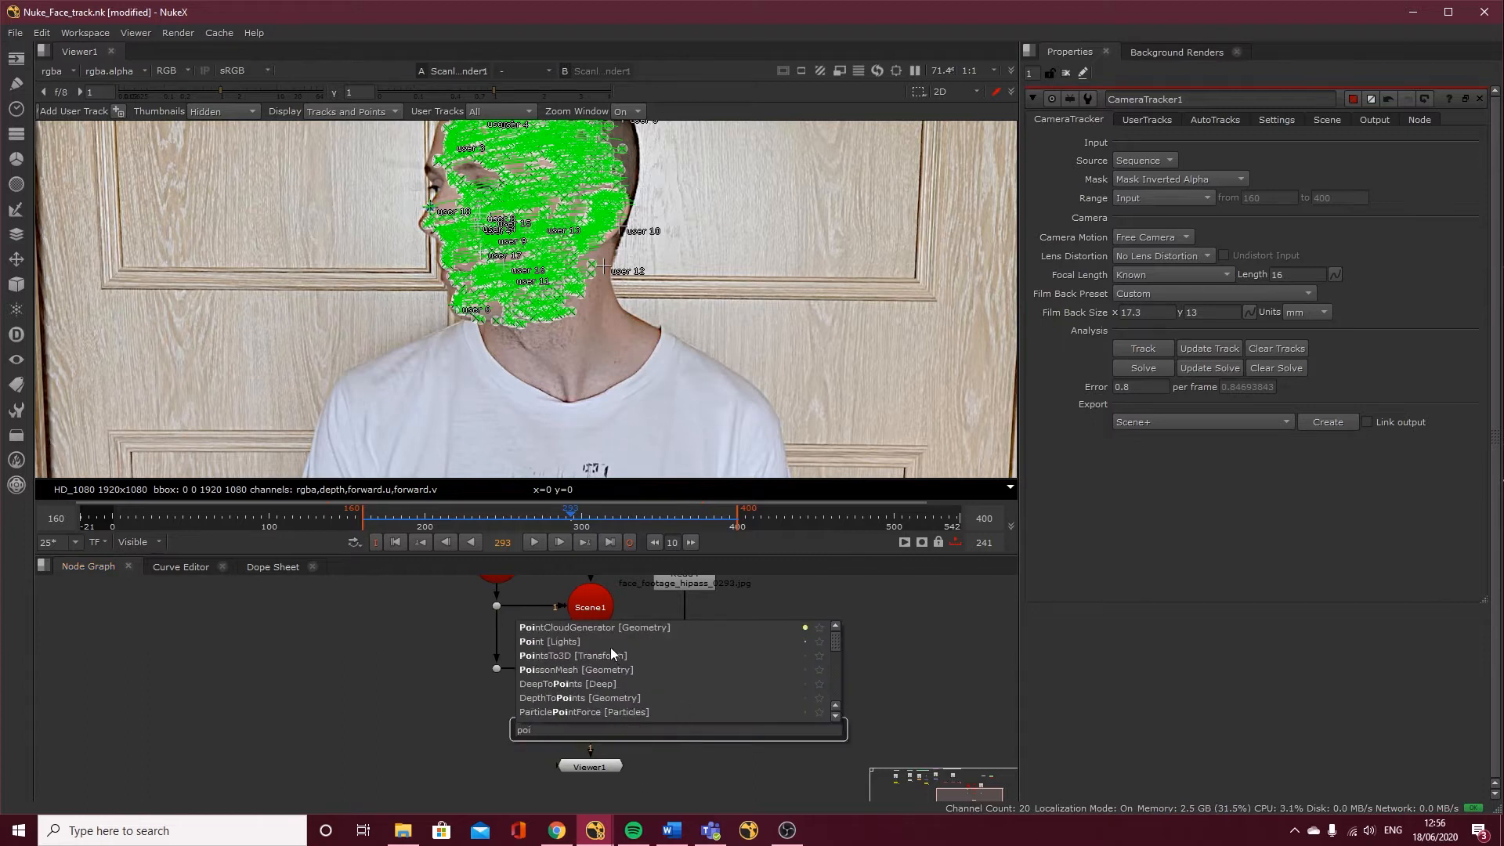
left_click(590, 627)
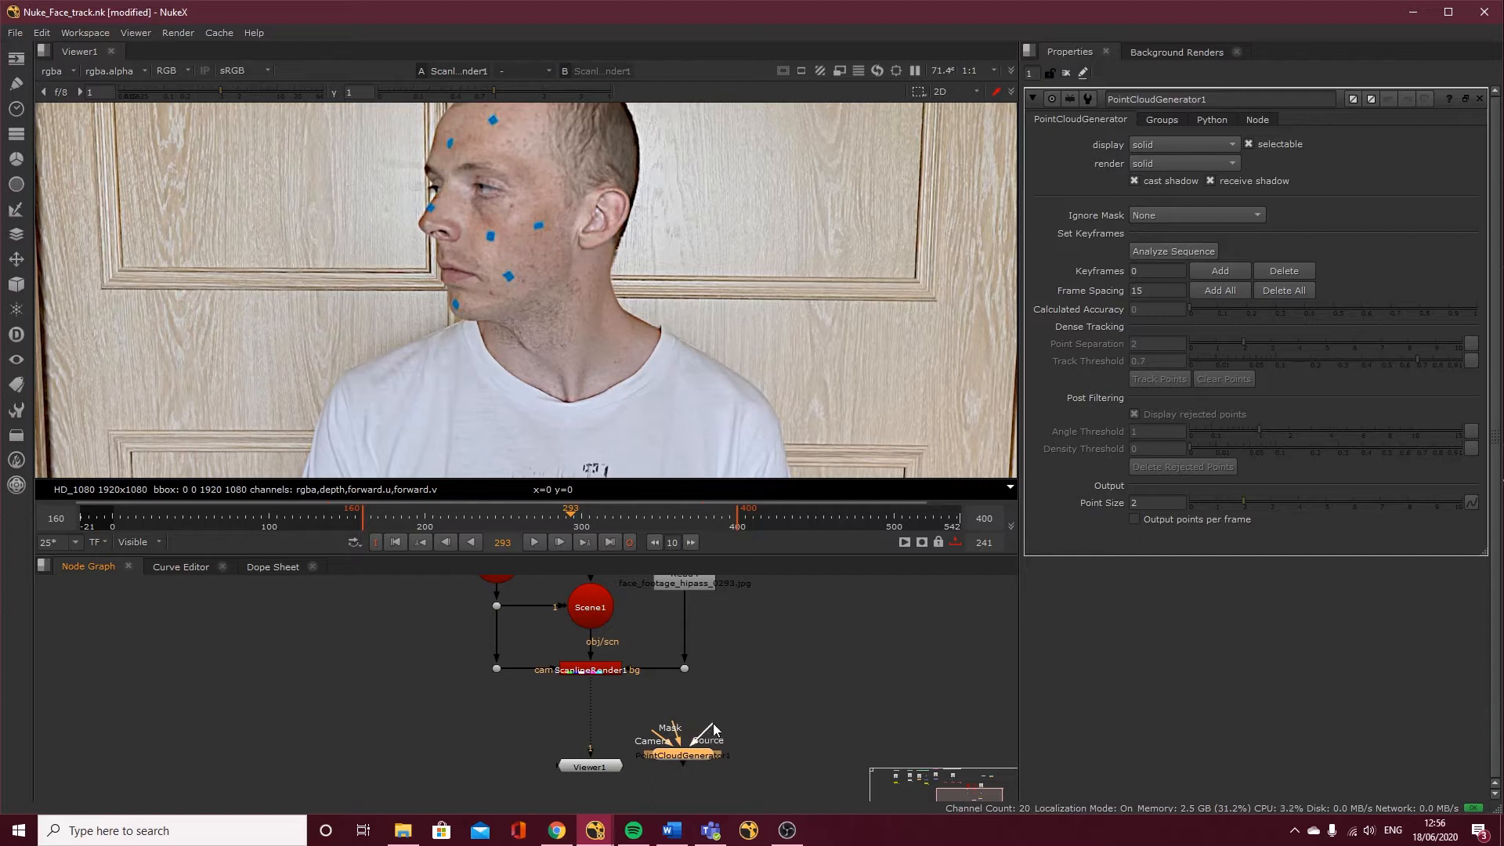
left_click_drag(737, 710, 685, 670)
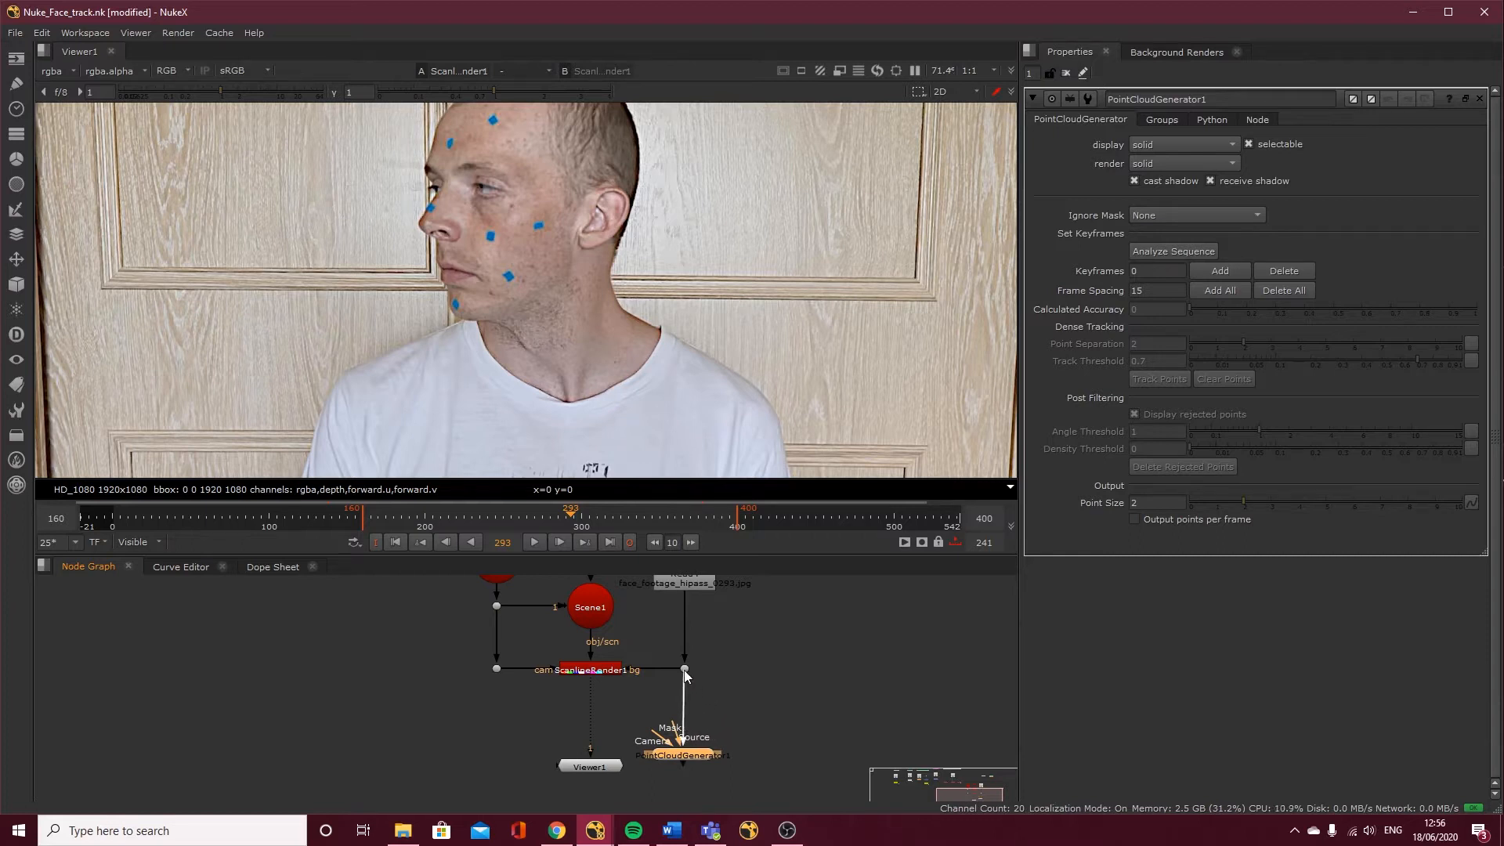
Move Camera1 clear of the other nodes and connect the PointCloudGenerator's Camera input to it
middle_click_drag(606, 675, 617, 709)
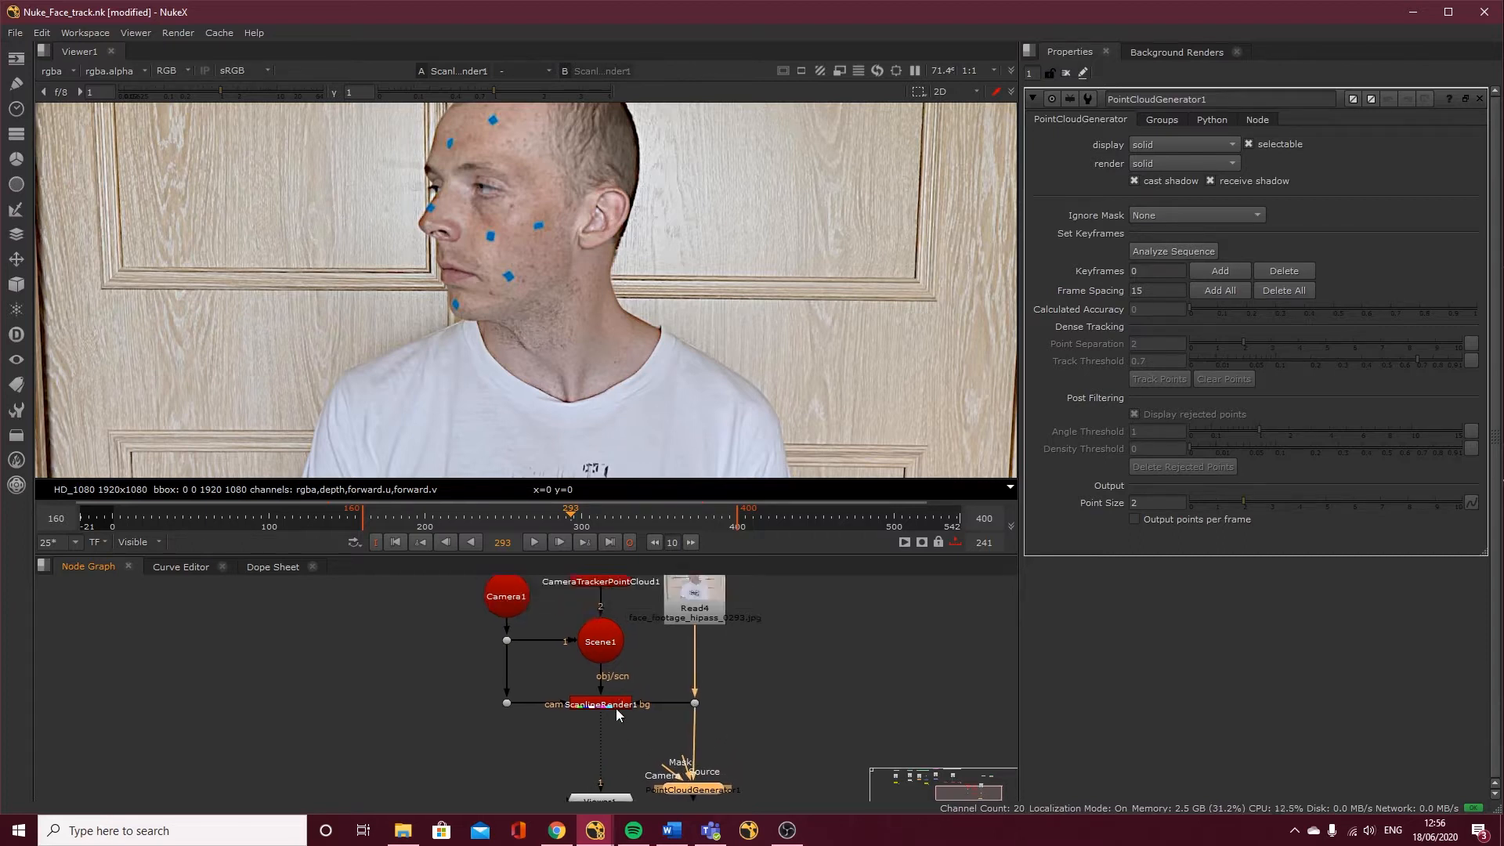
left_click_drag(523, 604, 436, 649)
left_click_drag(657, 758, 435, 651)
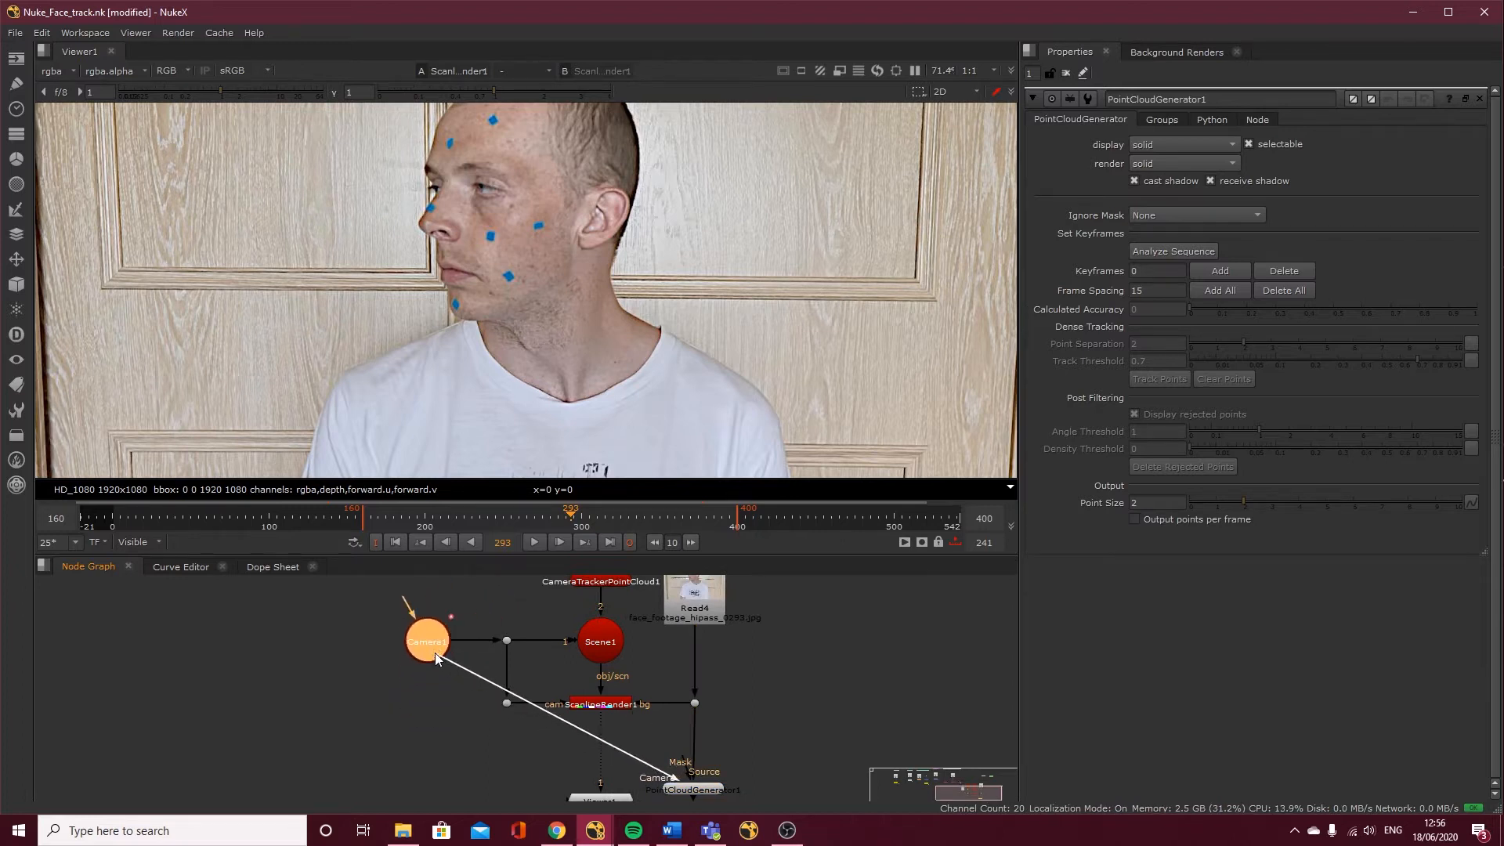
Move the RotoPaint1 node down beside the PointCloudGenerator
middle_click_drag(731, 722, 642, 750)
scroll(675, 721, "down", 3)
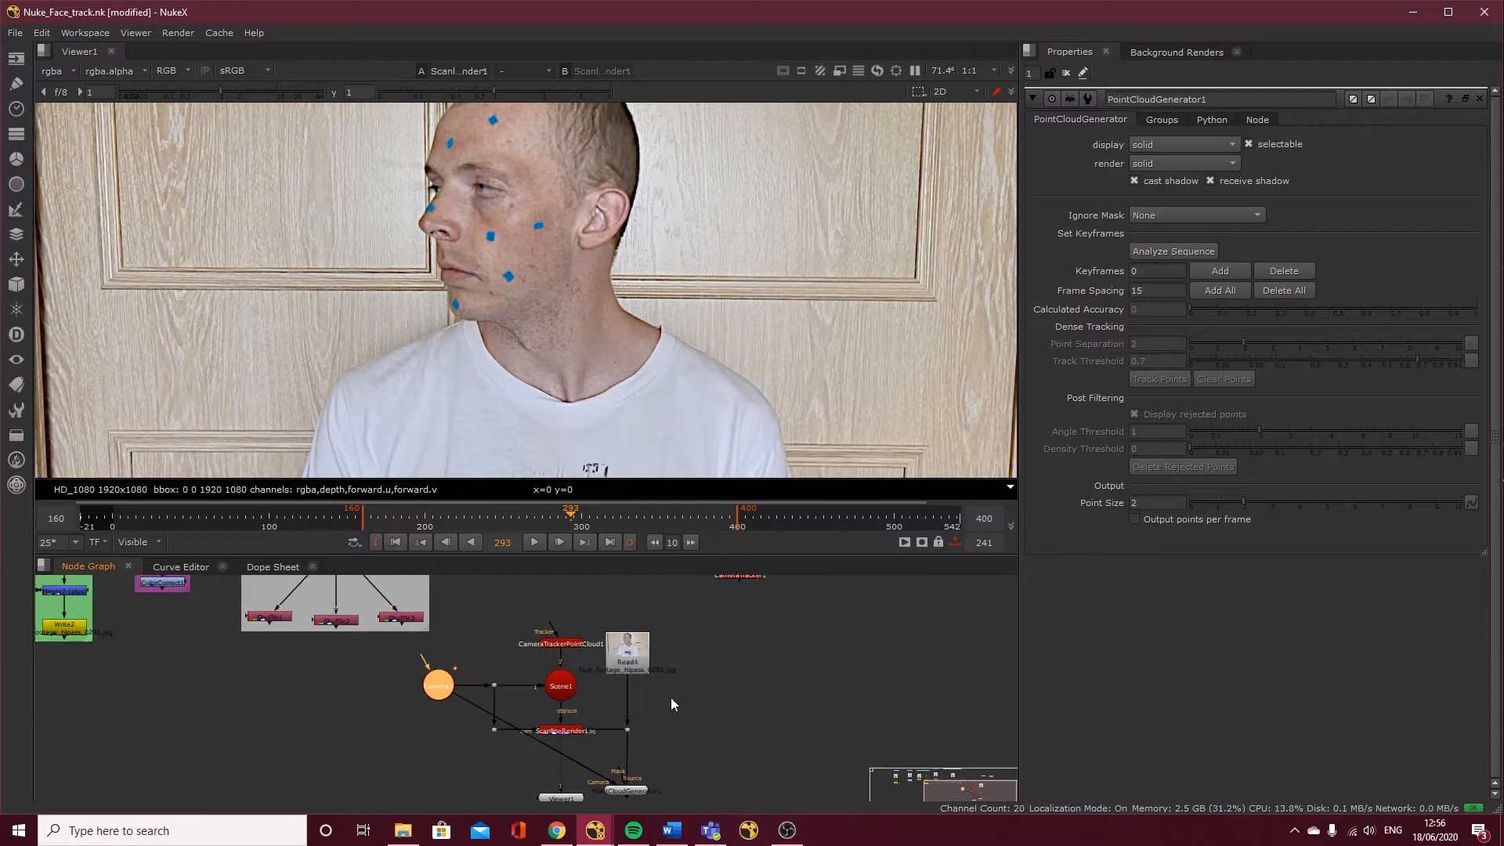
middle_click_drag(716, 671, 672, 729)
left_click_drag(684, 620, 651, 777)
middle_click_drag(628, 771, 643, 655)
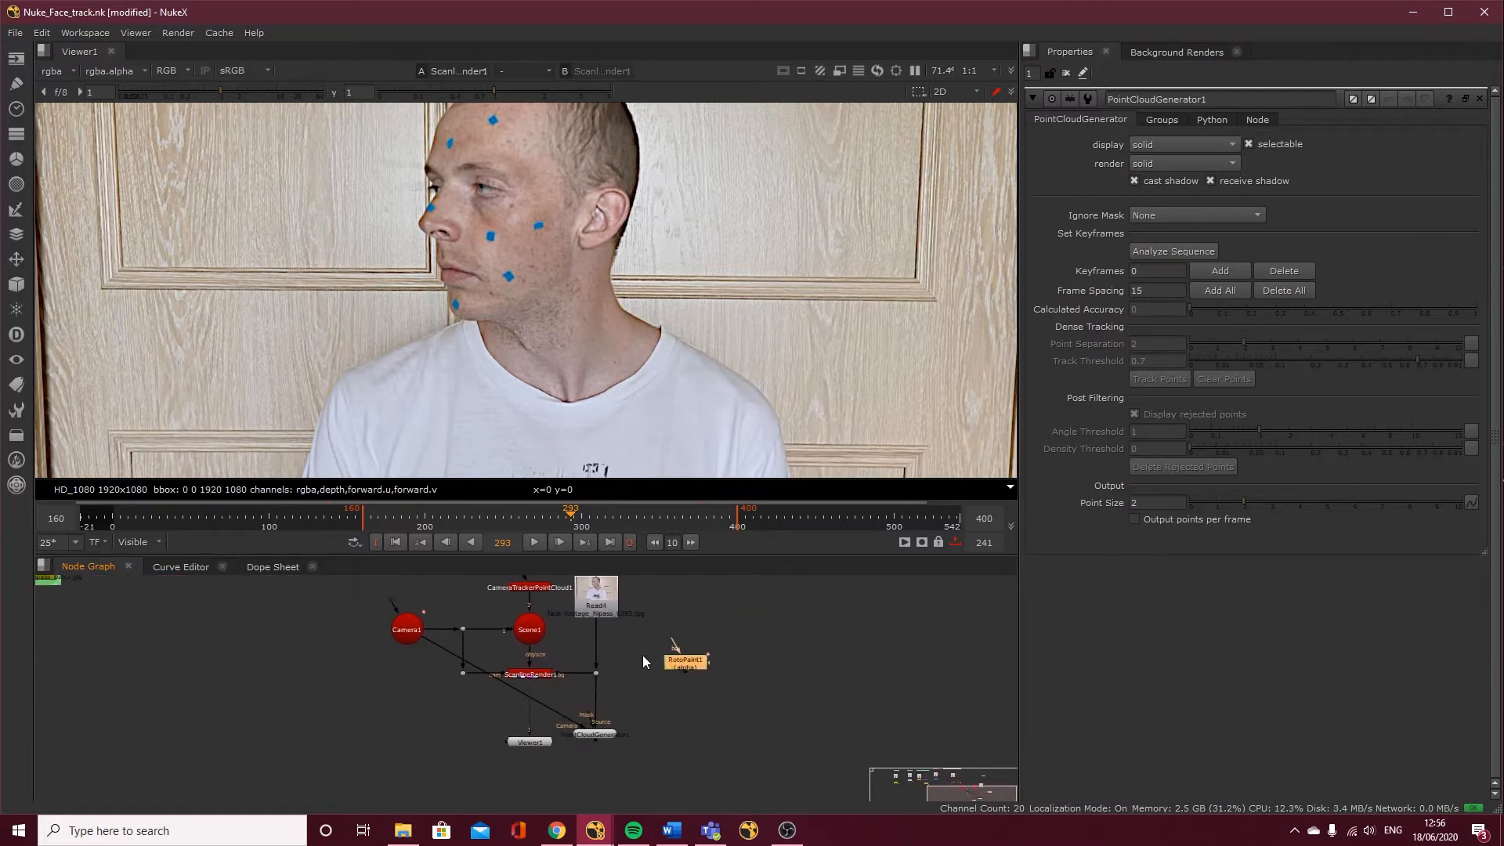
left_click_drag(674, 665, 650, 724)
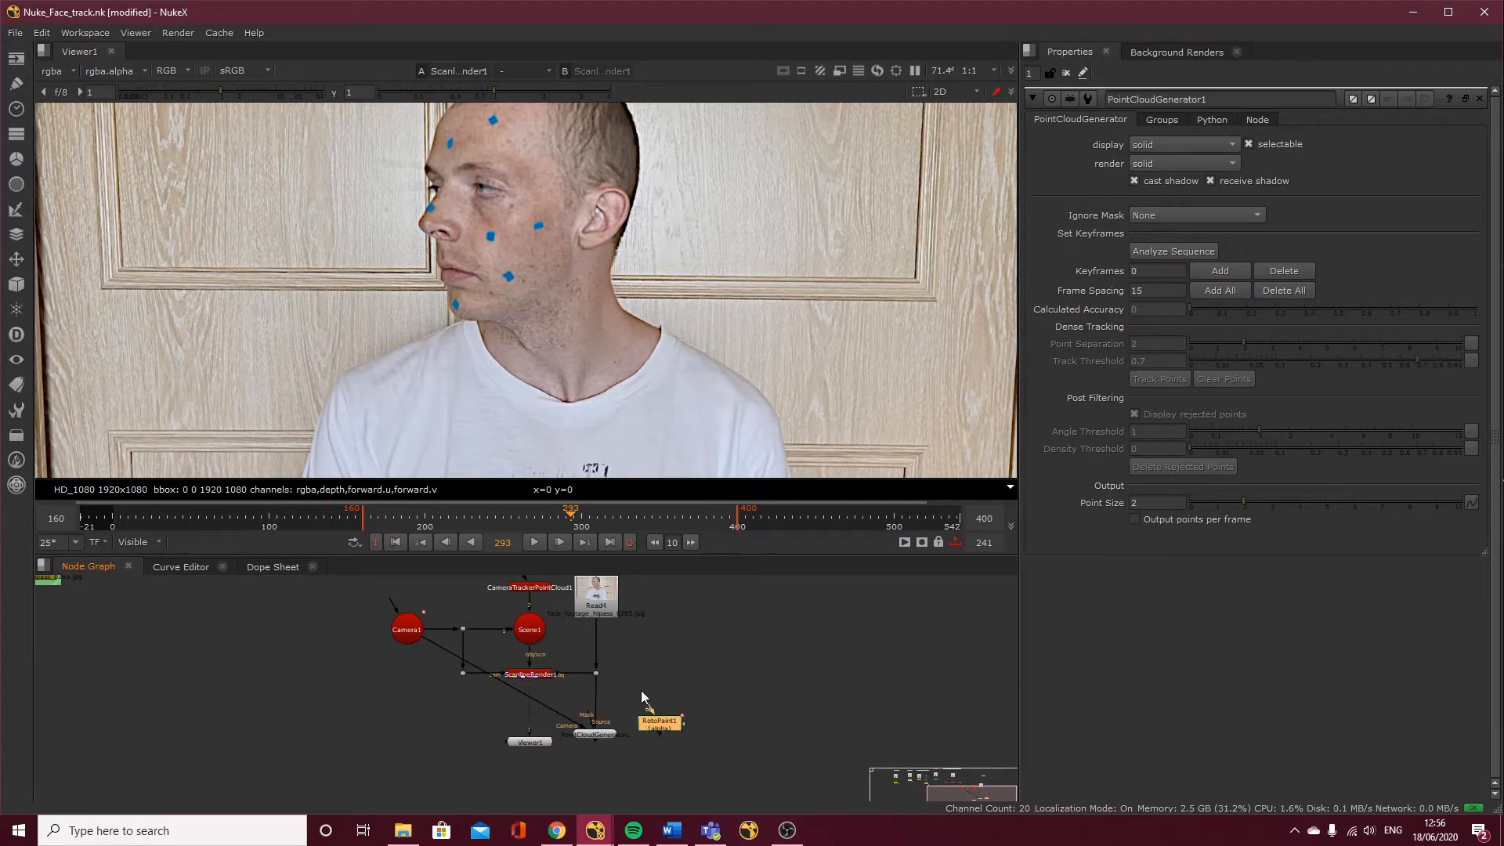
scroll(576, 709, "up", 2)
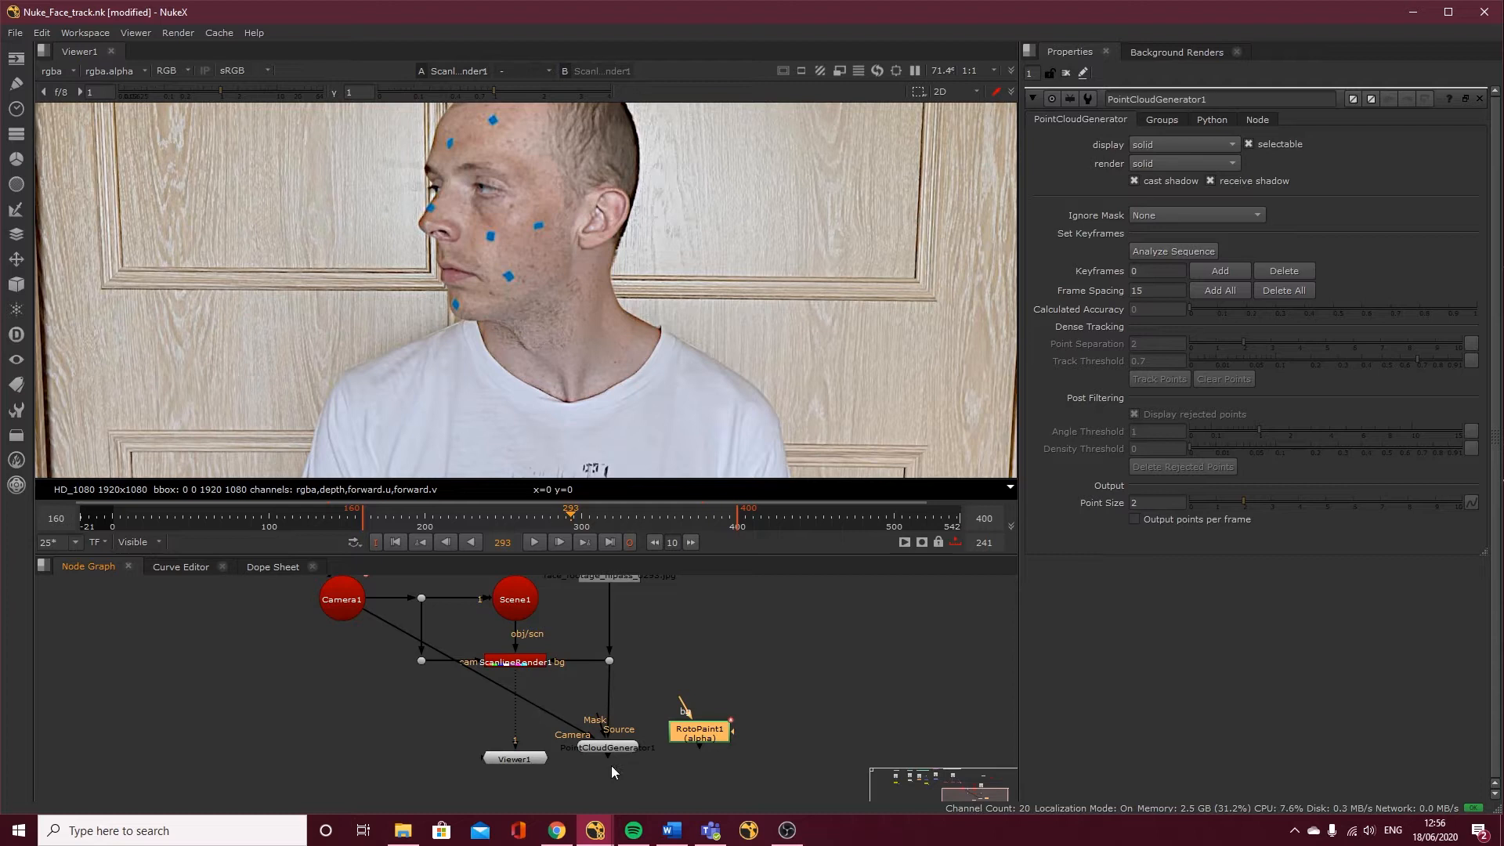
scroll(543, 361, "down", 2)
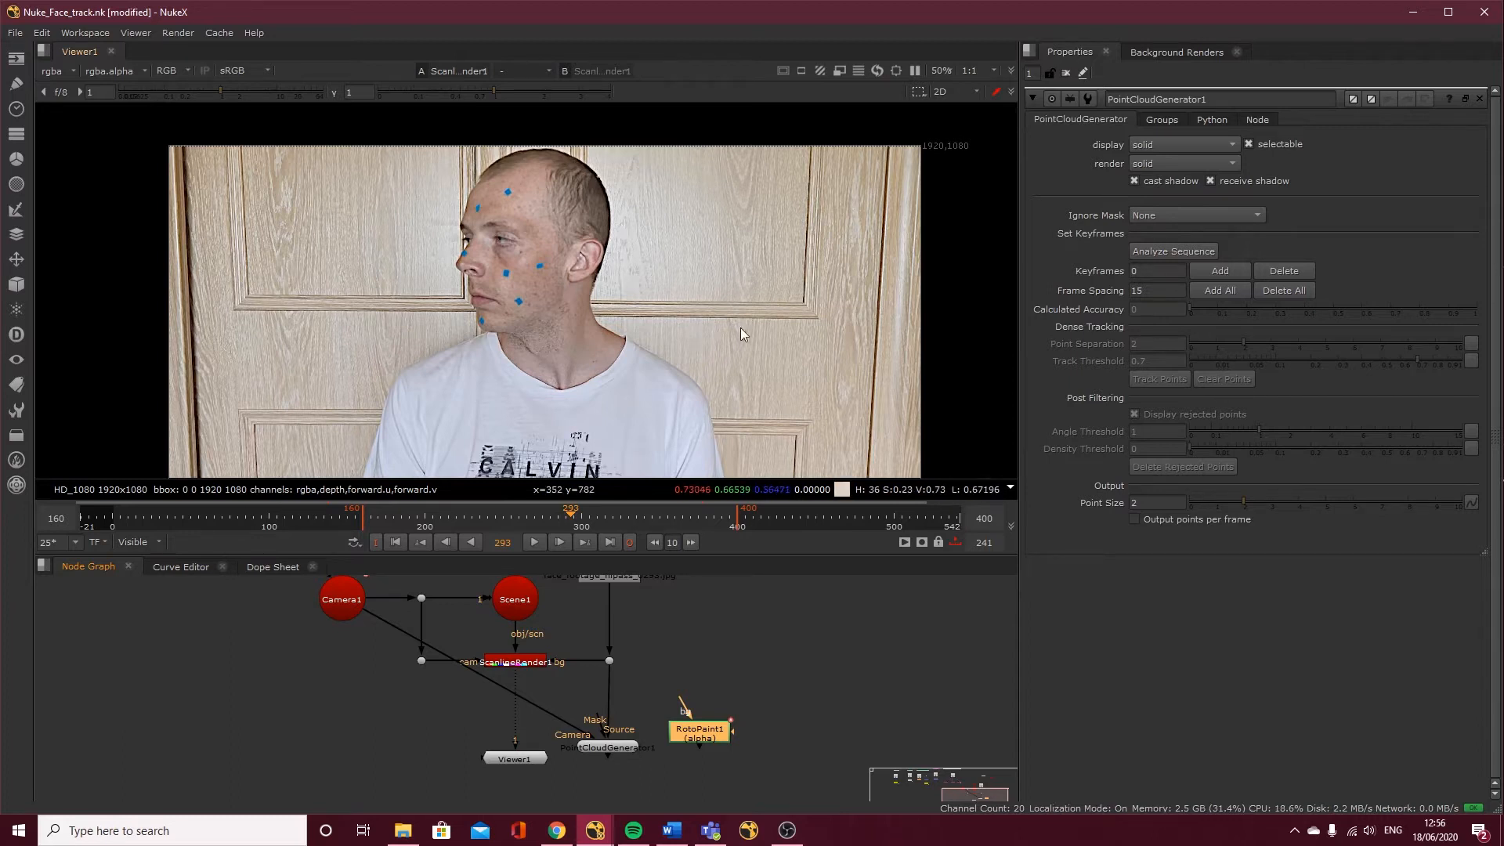
Connect the PointCloudGenerator's Mask input to RotoPaint1 and set Ignore Mask to Mask Inverted Alpha
left_click_drag(597, 725, 710, 750)
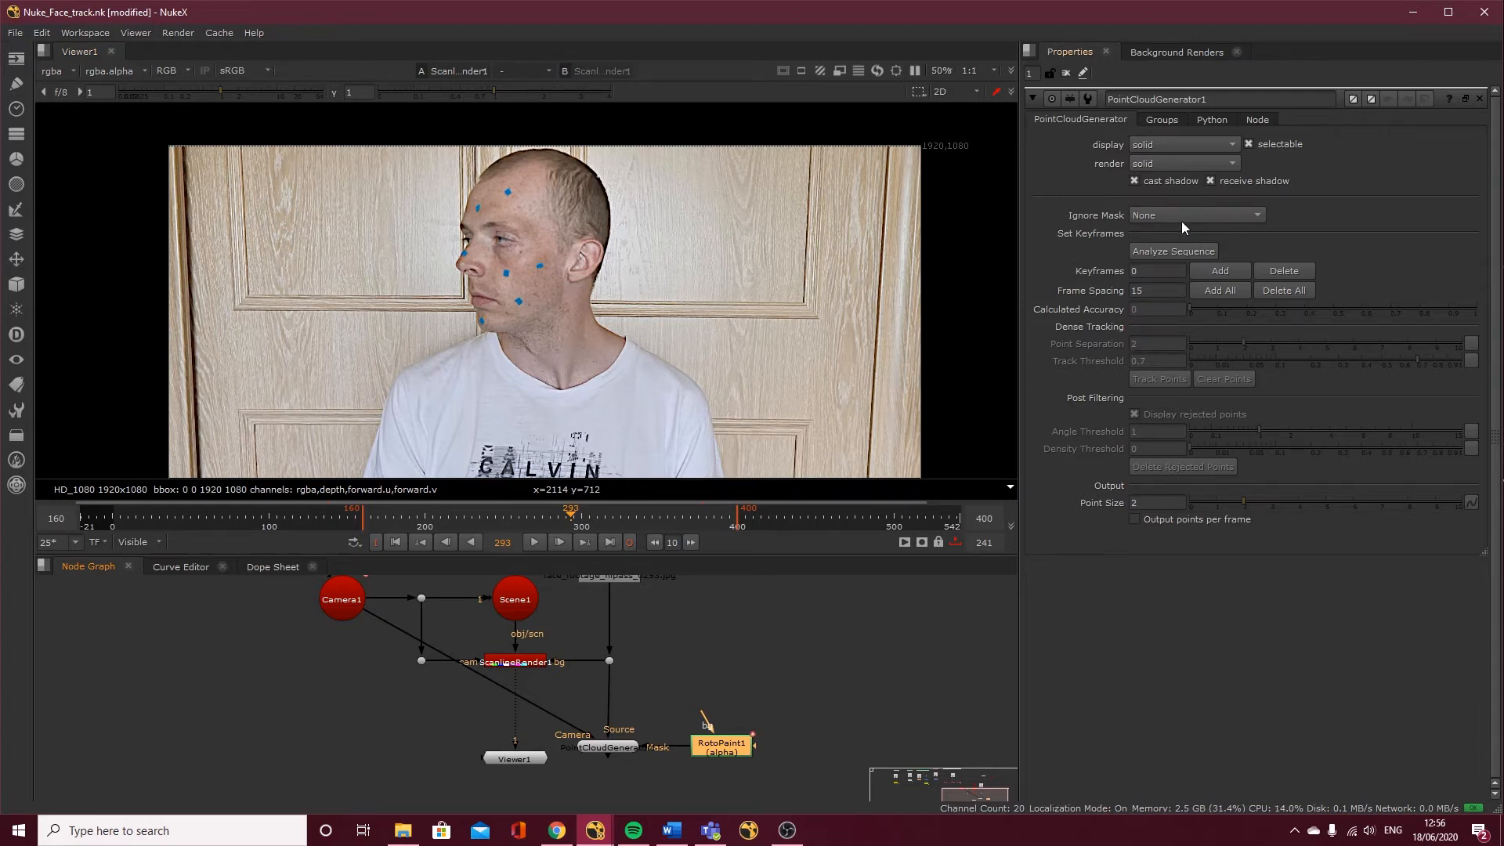
left_click(1151, 221)
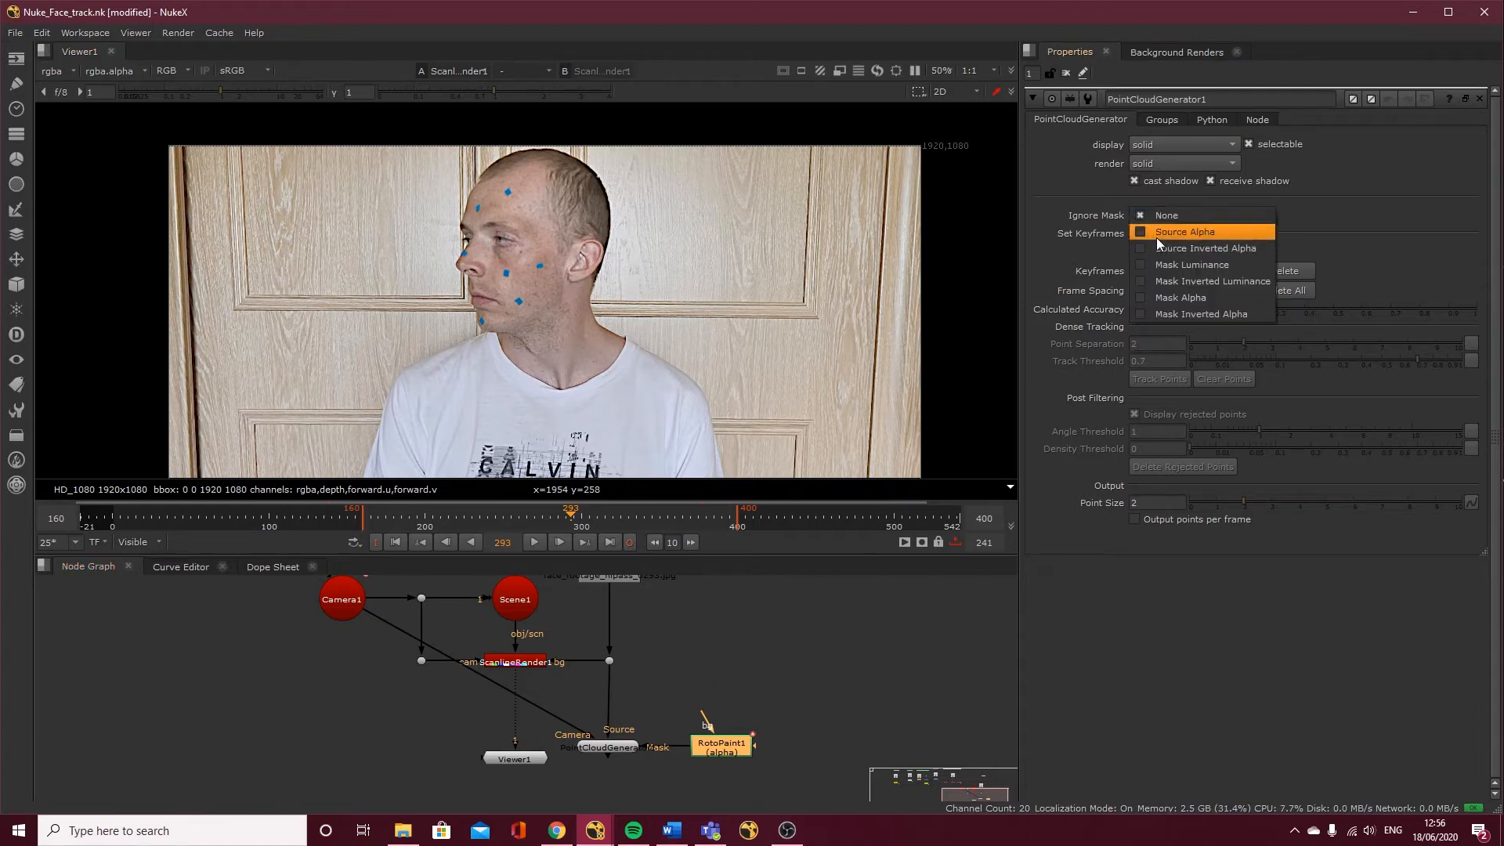
left_click(1184, 311)
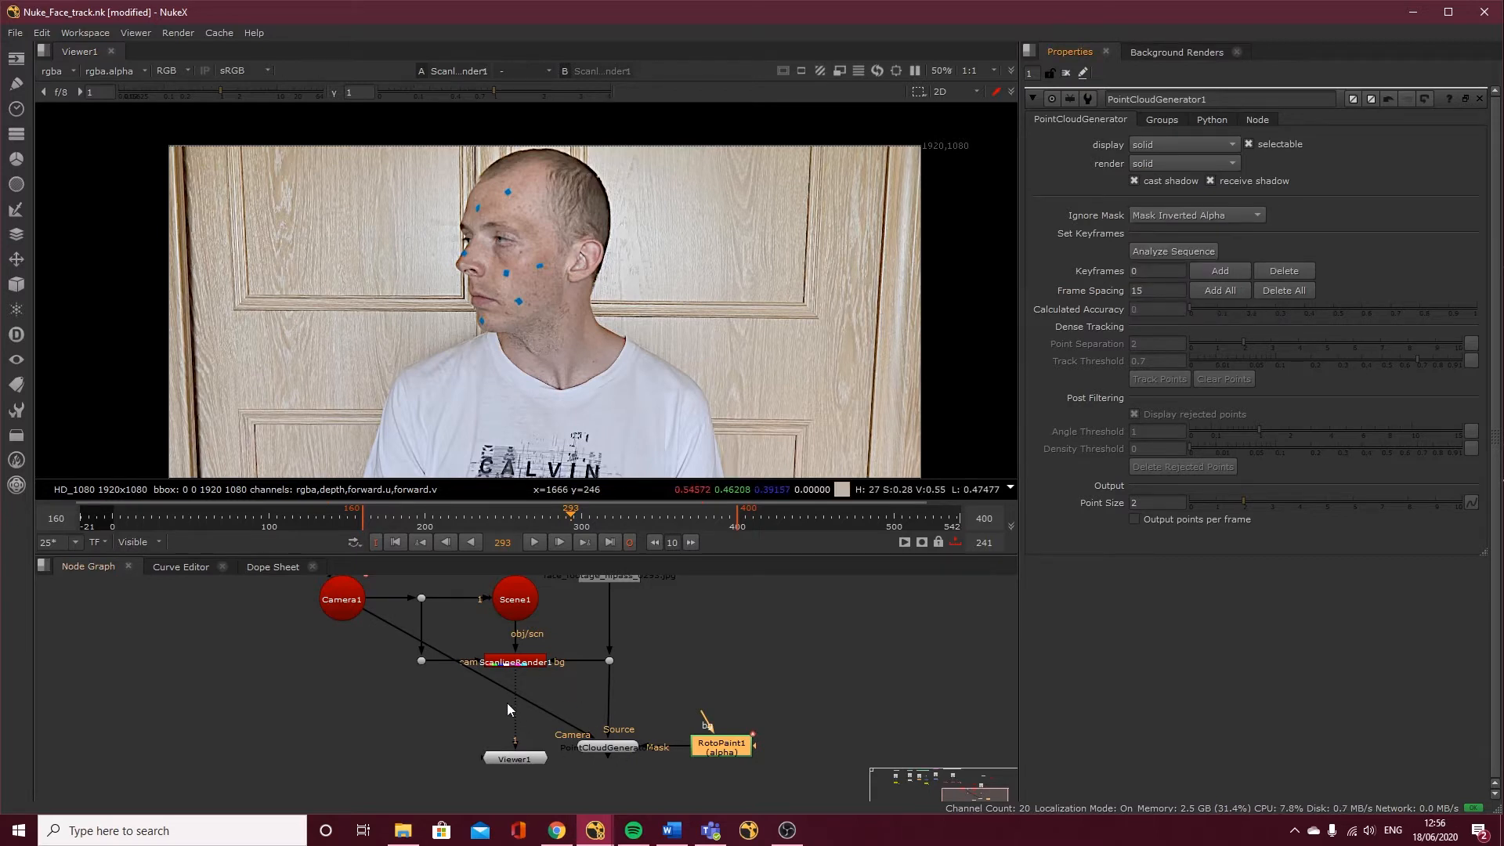
Reroute the Camera1 connection to the PointCloudGenerator through a dot below the camera, and move Viewer1 further down
left_click_drag(480, 675, 342, 746, "ctrl")
left_click_drag(510, 763, 533, 809)
left_click(598, 745)
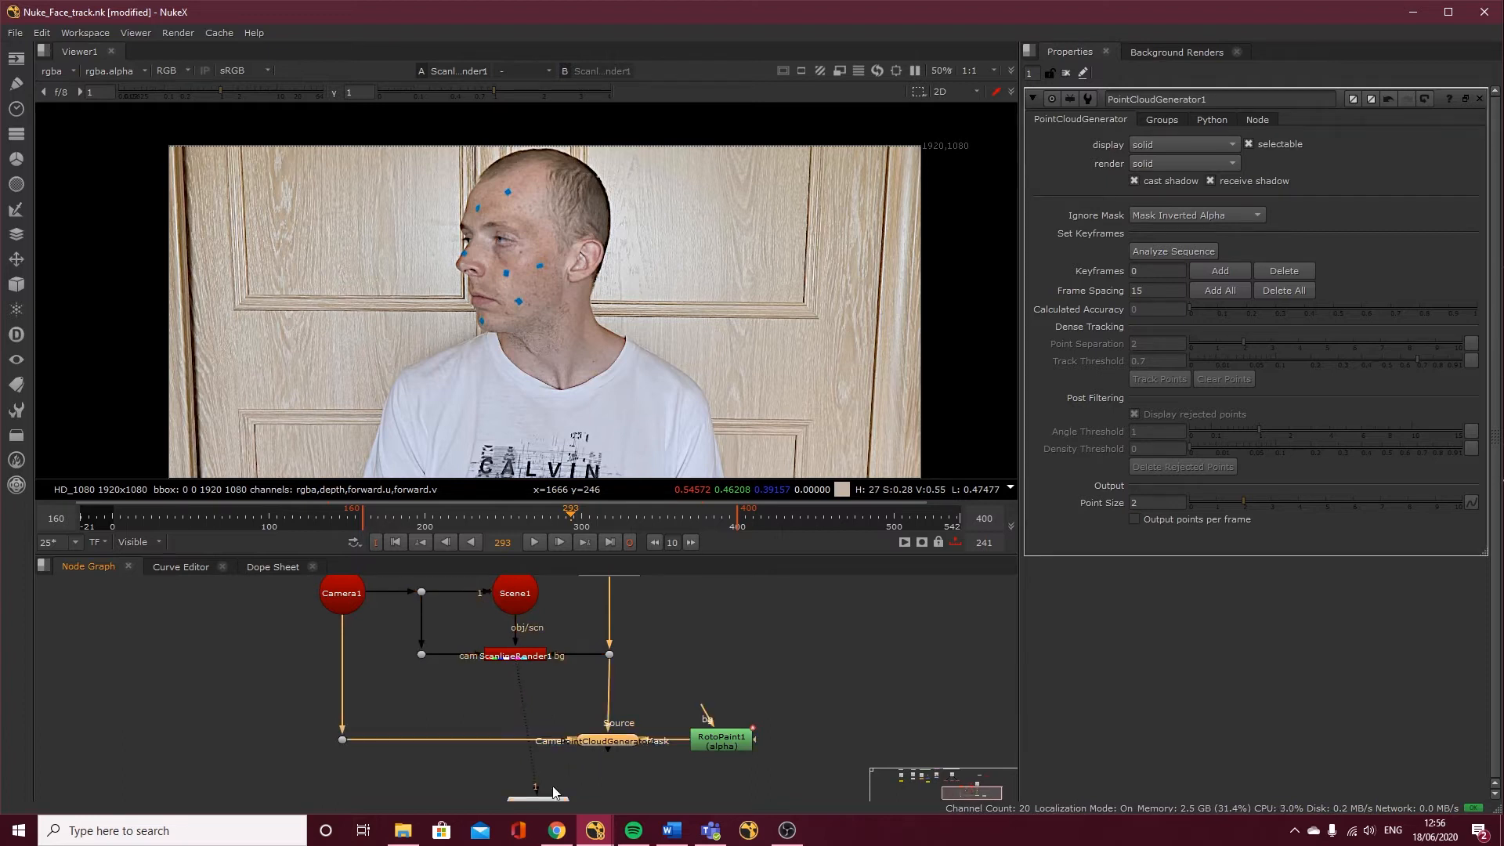
Connect Viewer1 to the PointCloudGenerator and place it directly below that node
middle_click_drag(589, 779, 551, 742)
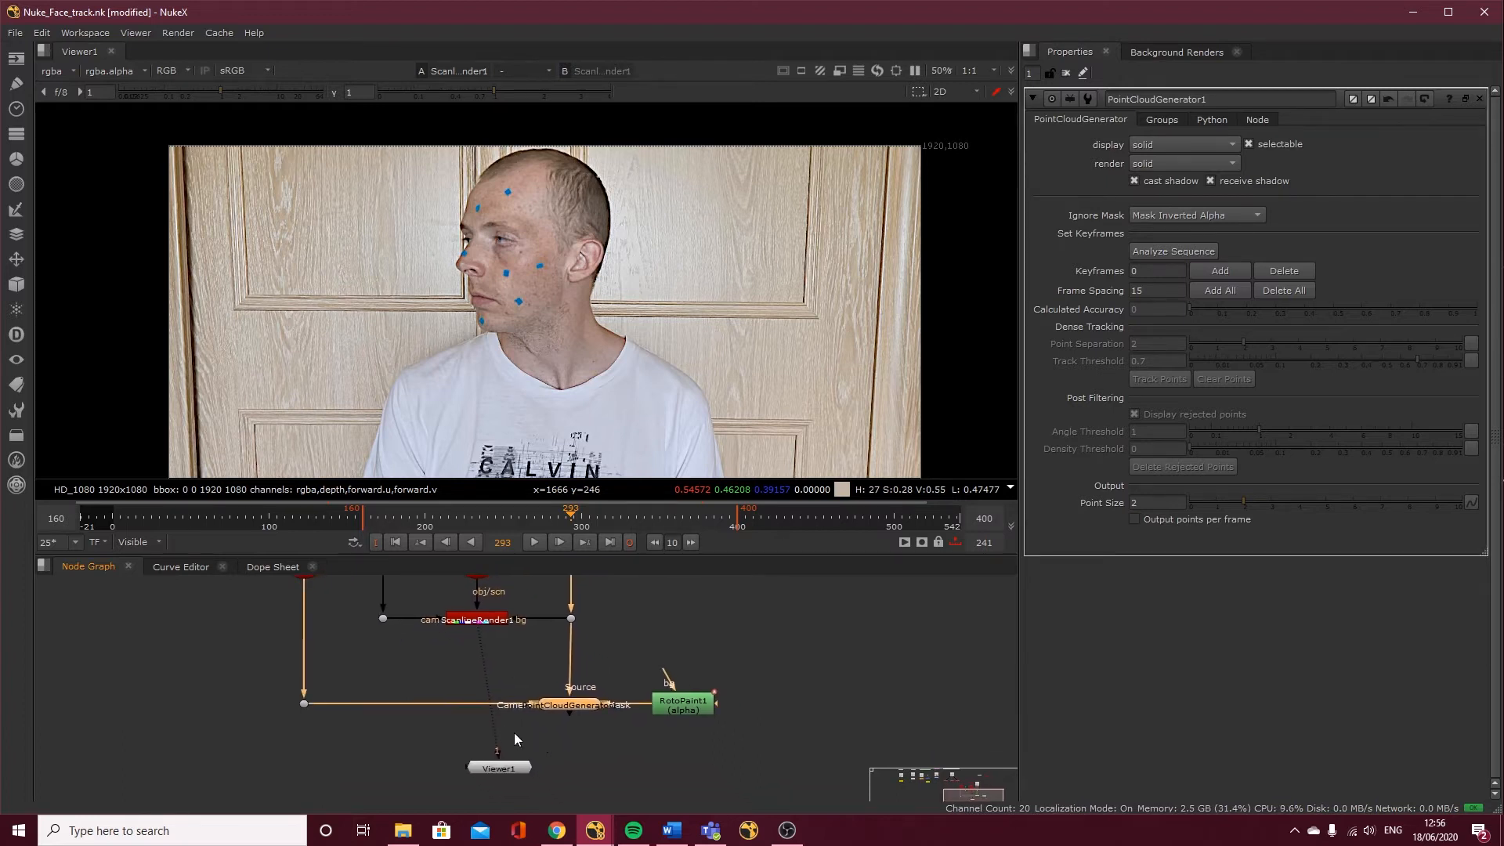
left_click_drag(495, 743, 553, 718)
left_click_drag(508, 765, 580, 754)
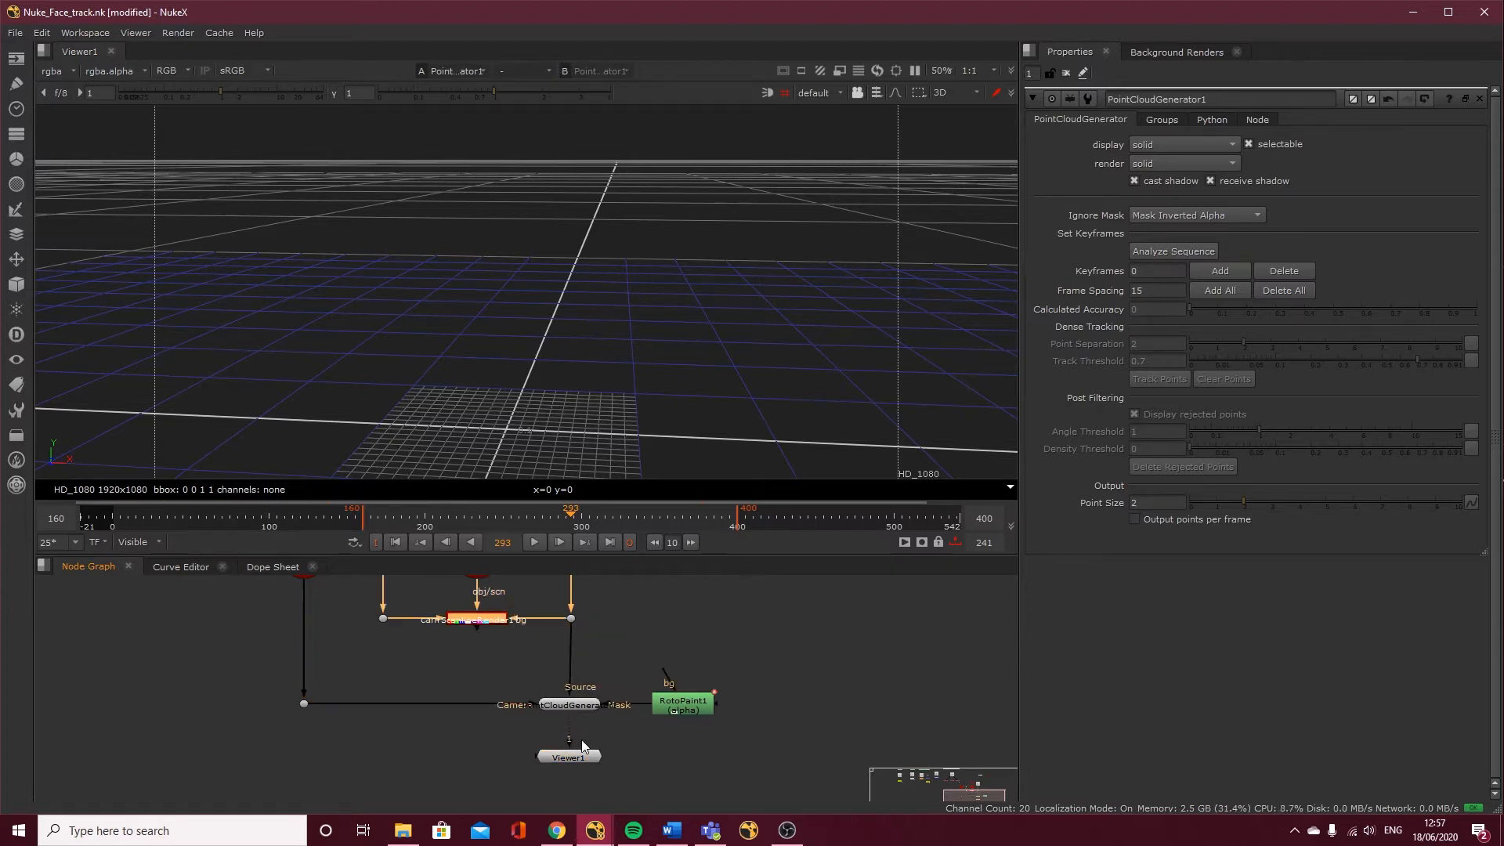
Move Viewer1 aside, view the Read4 footage through the dot above the PointCloudGenerator, and analyze the sequence for keyframes
left_click_drag(570, 757, 638, 754)
left_click(571, 619)
key("1")
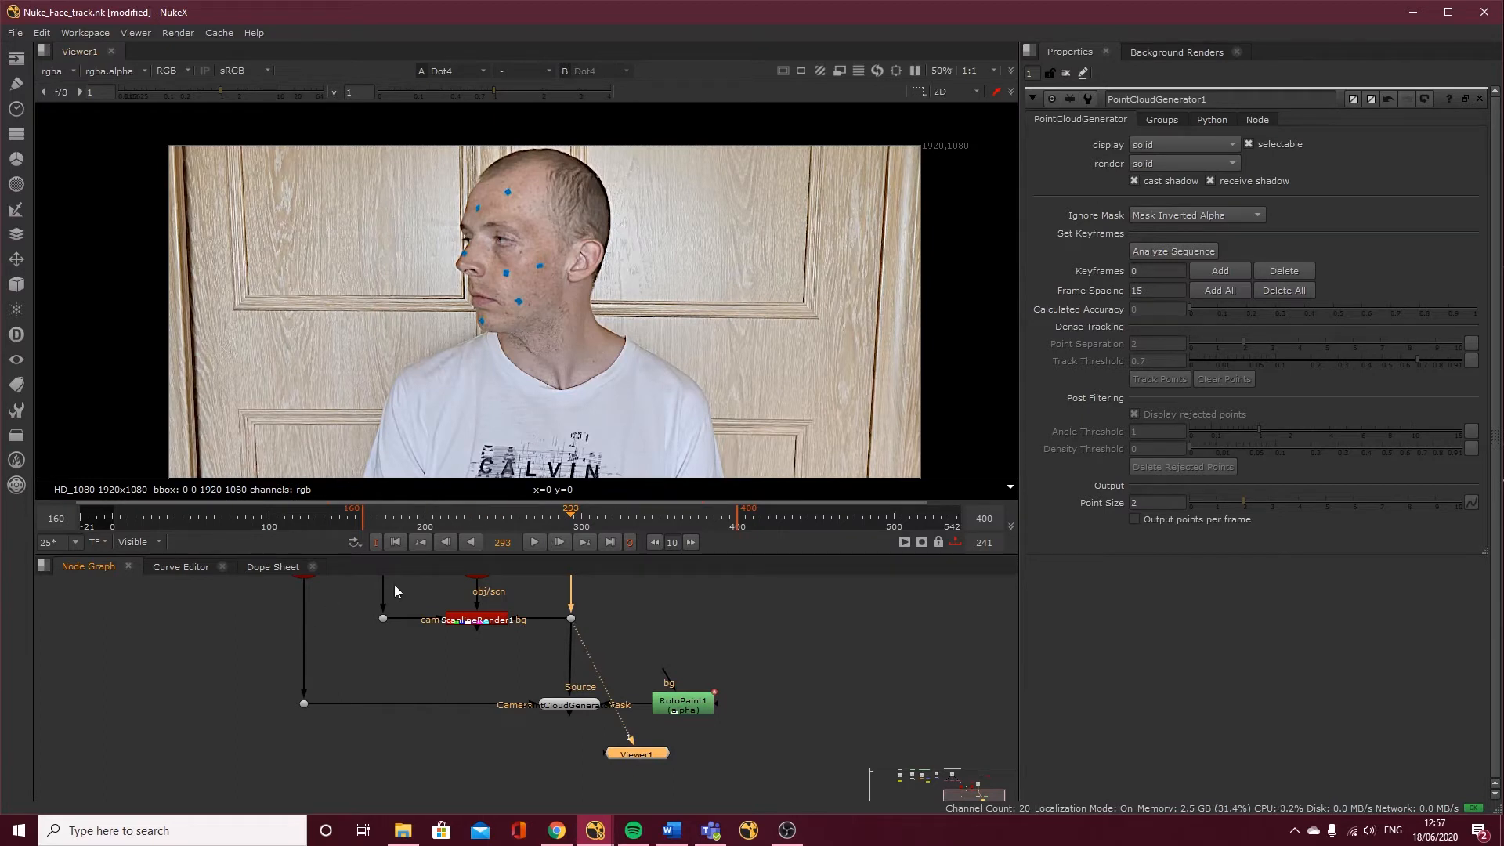
left_click(1162, 251)
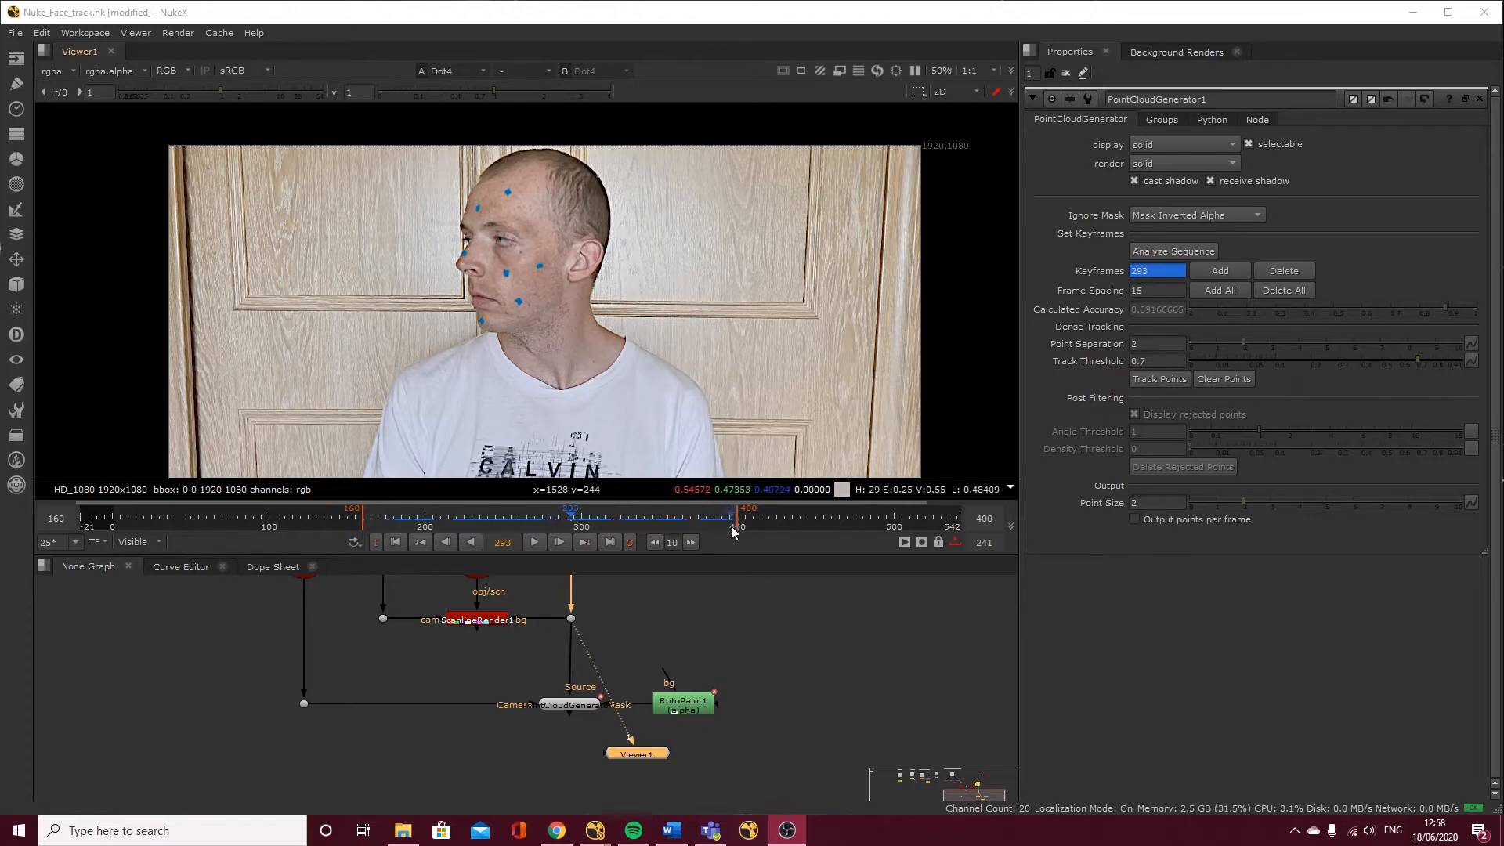
Inspect the generated keyframes and their calculated accuracy at different head angles along the timeline
left_click(480, 518)
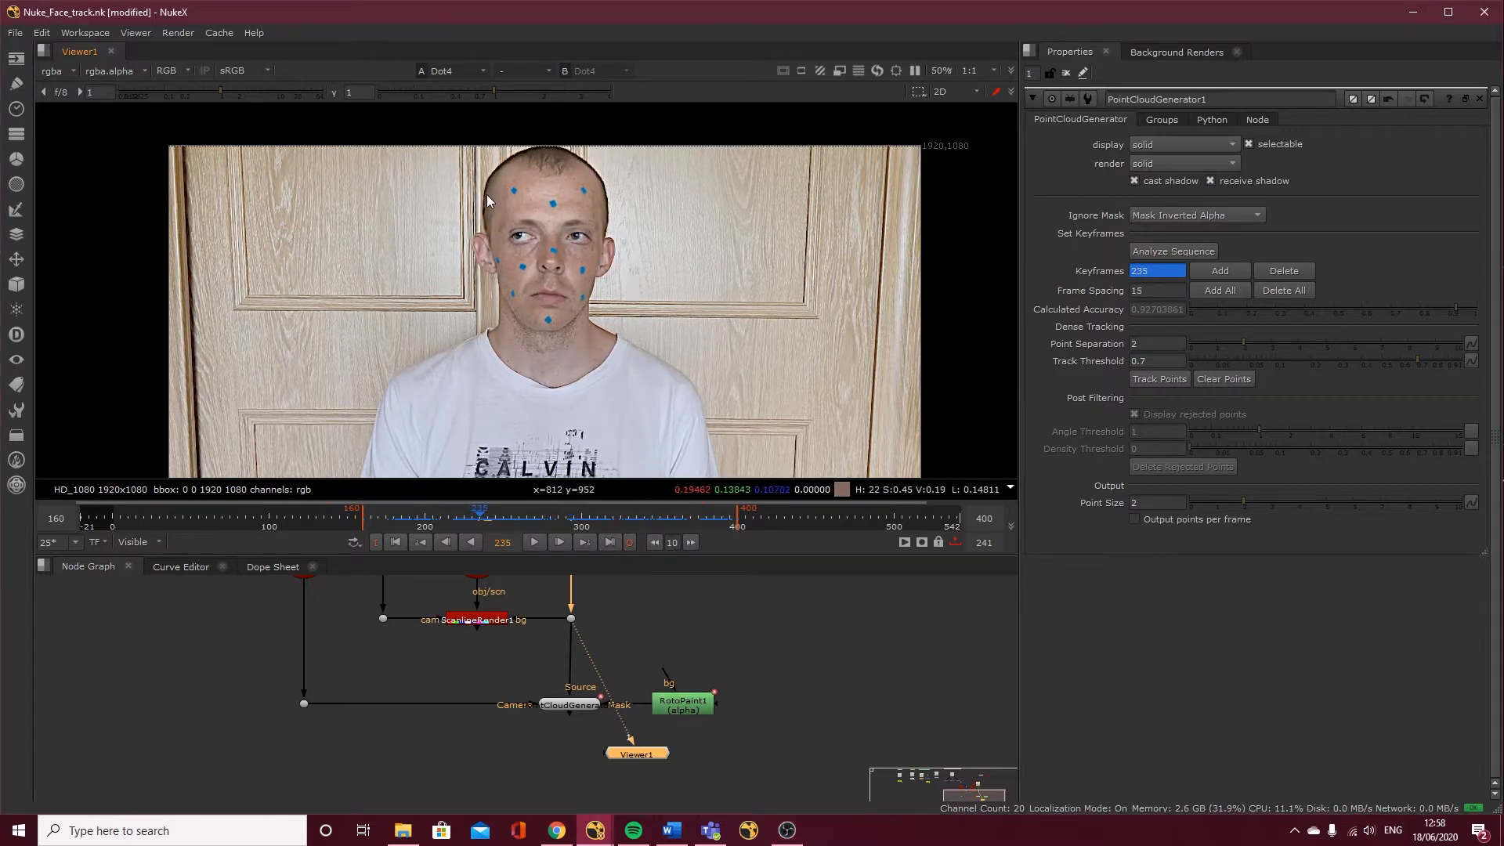
left_click(456, 519)
left_click_drag(459, 520, 559, 524)
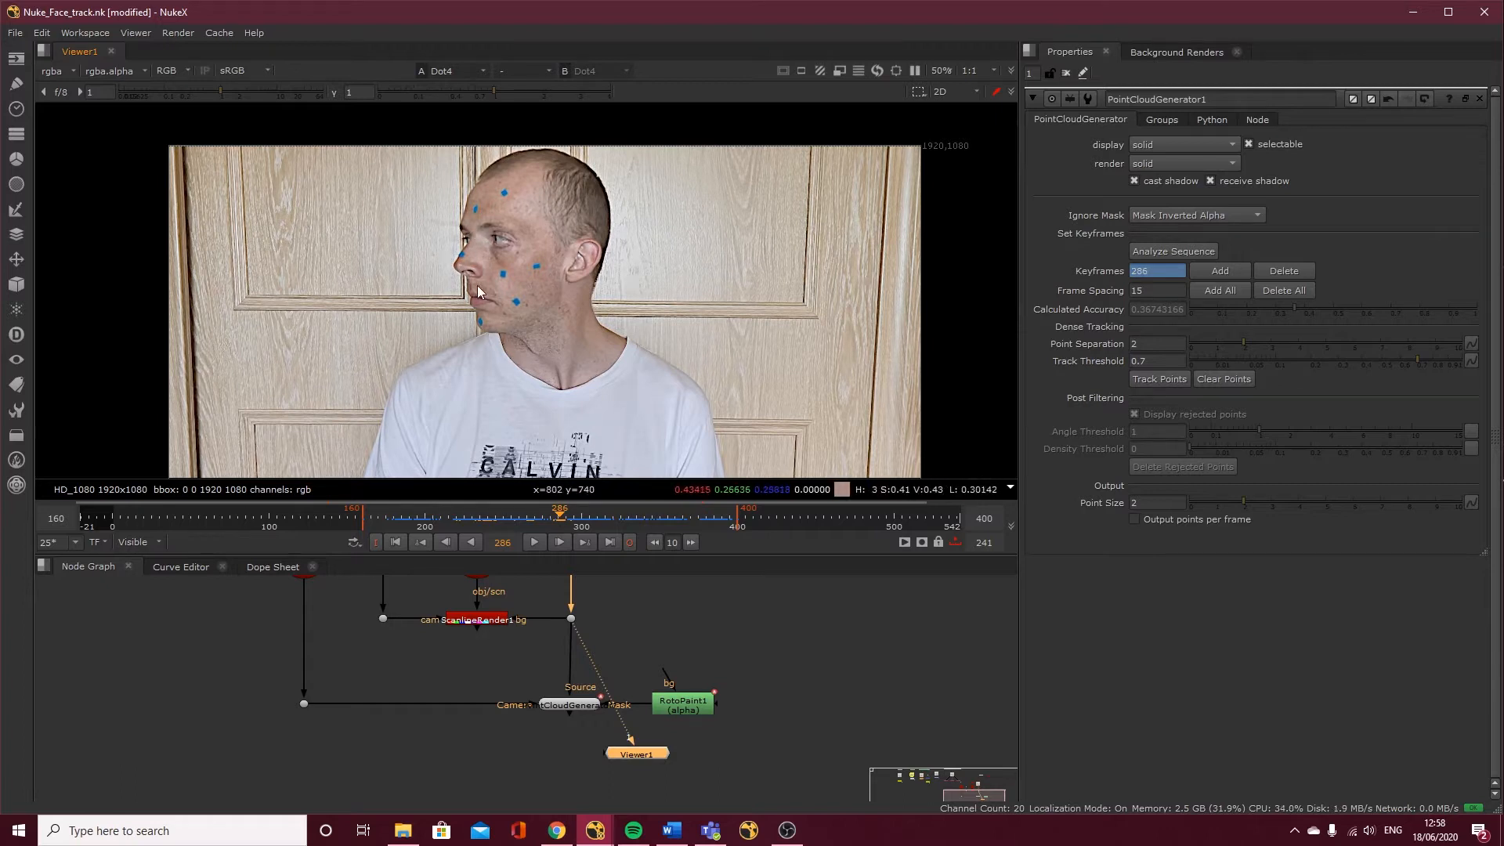
left_click_drag(589, 520, 602, 524)
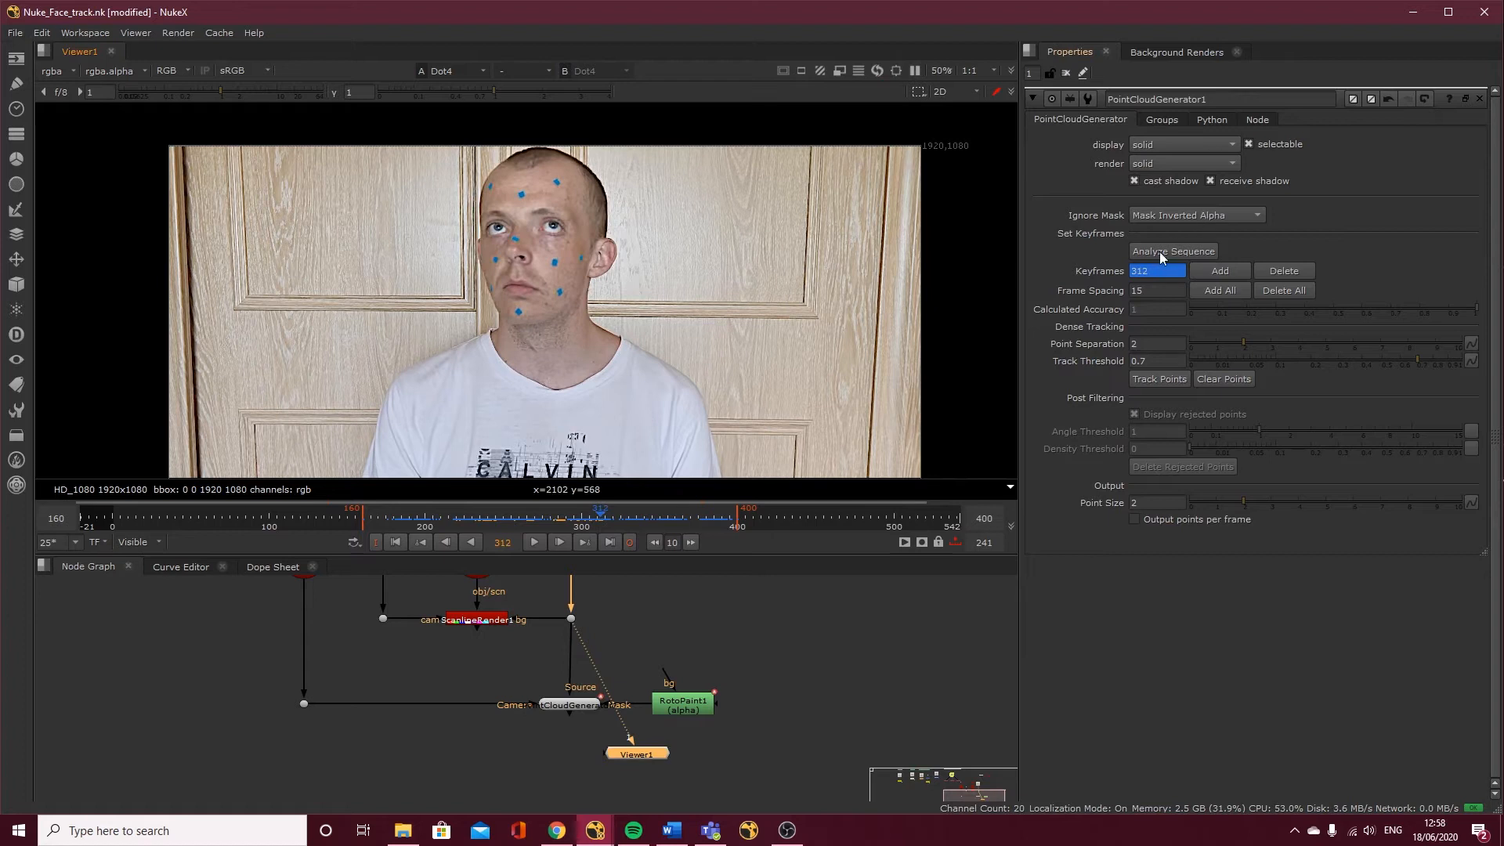
left_click(421, 520)
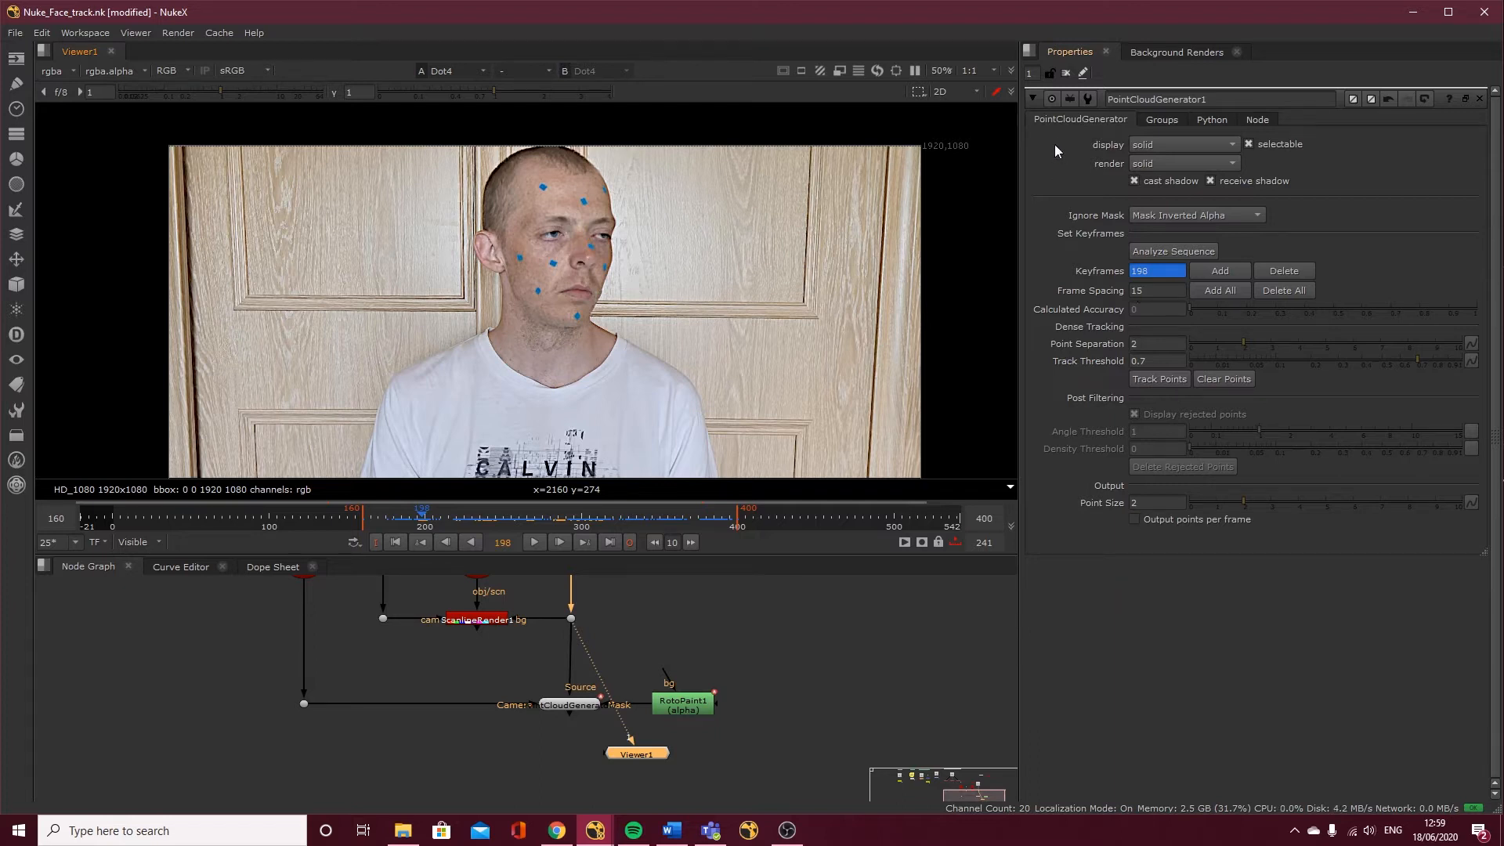
Add a PointCloudGenerator keyframe at frame 214
double_click(1158, 271)
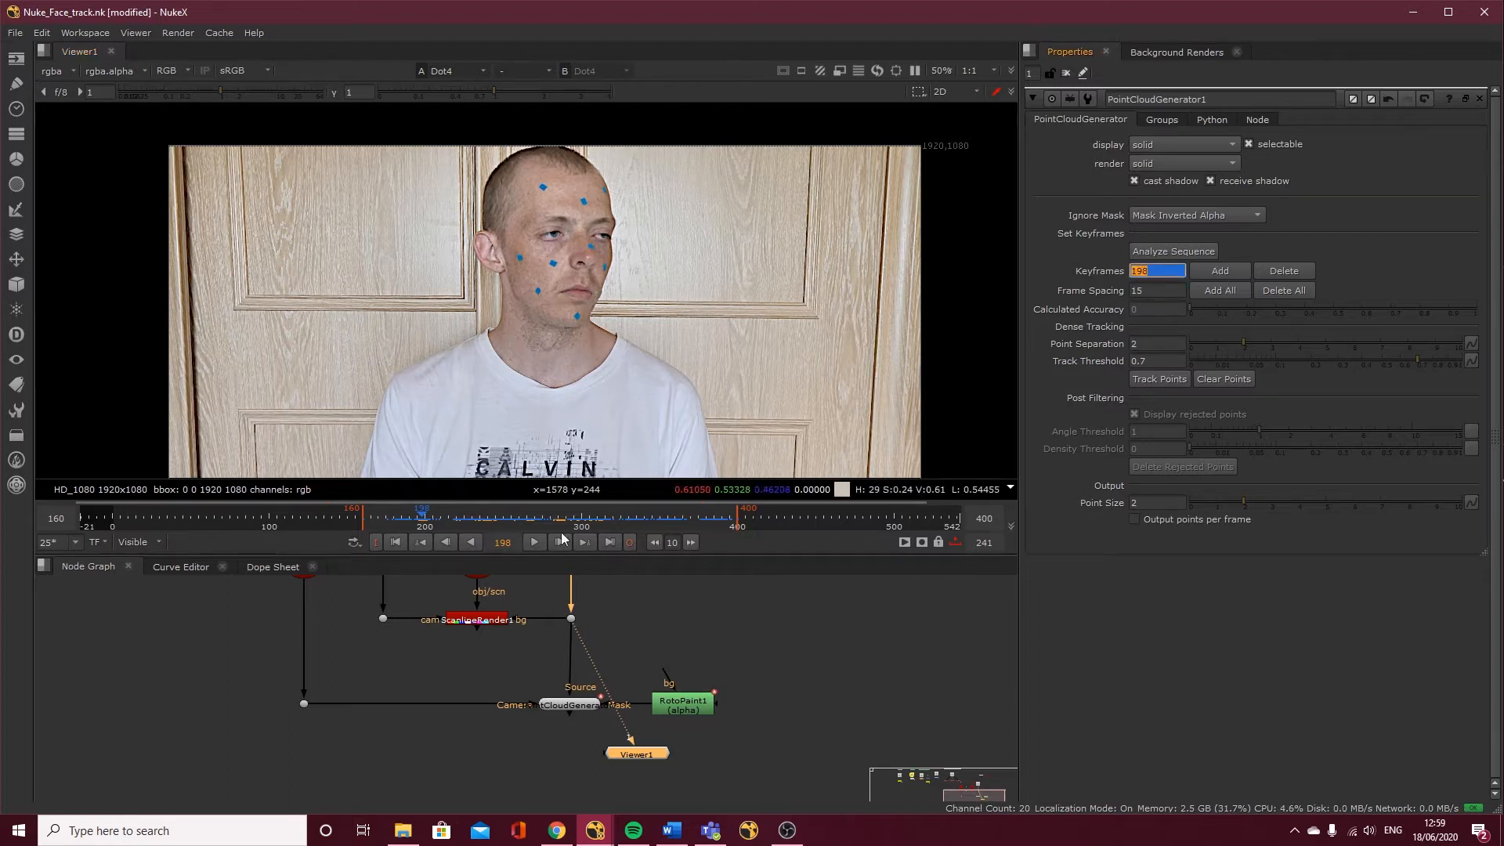
left_click(447, 517)
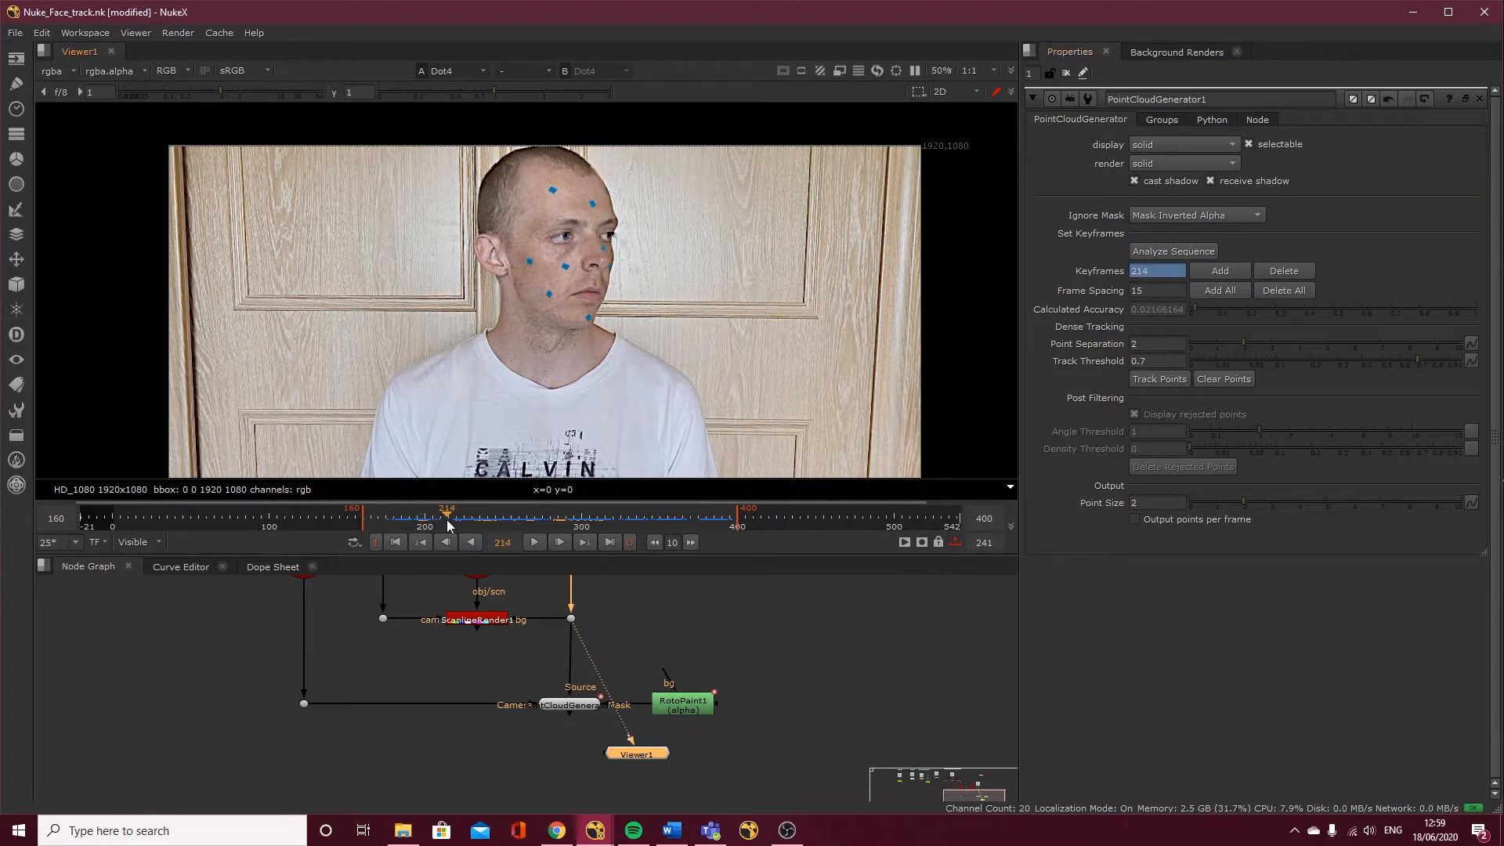
left_click(1222, 270)
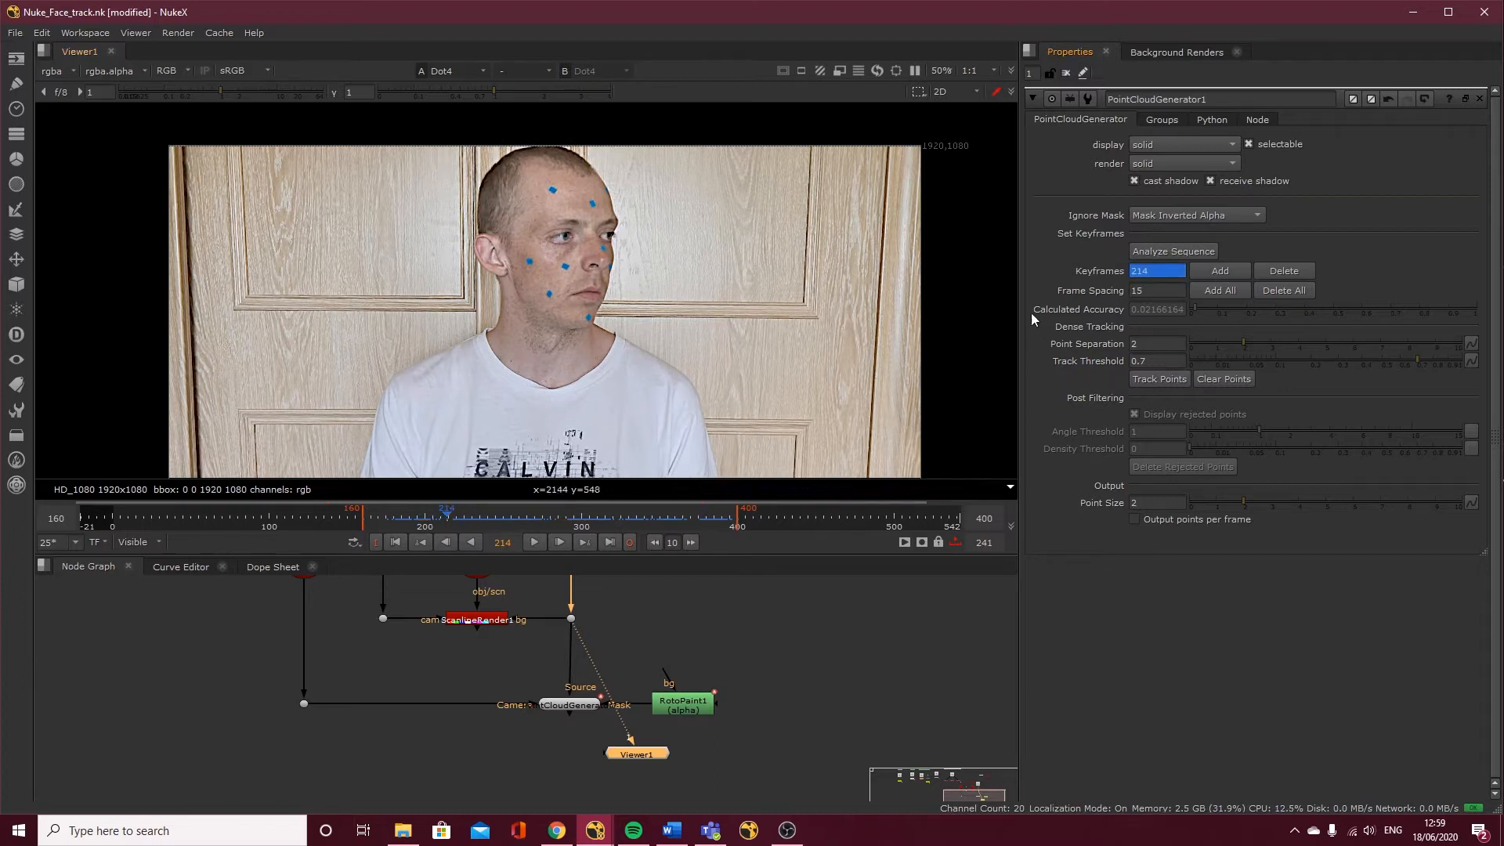
left_click(448, 524)
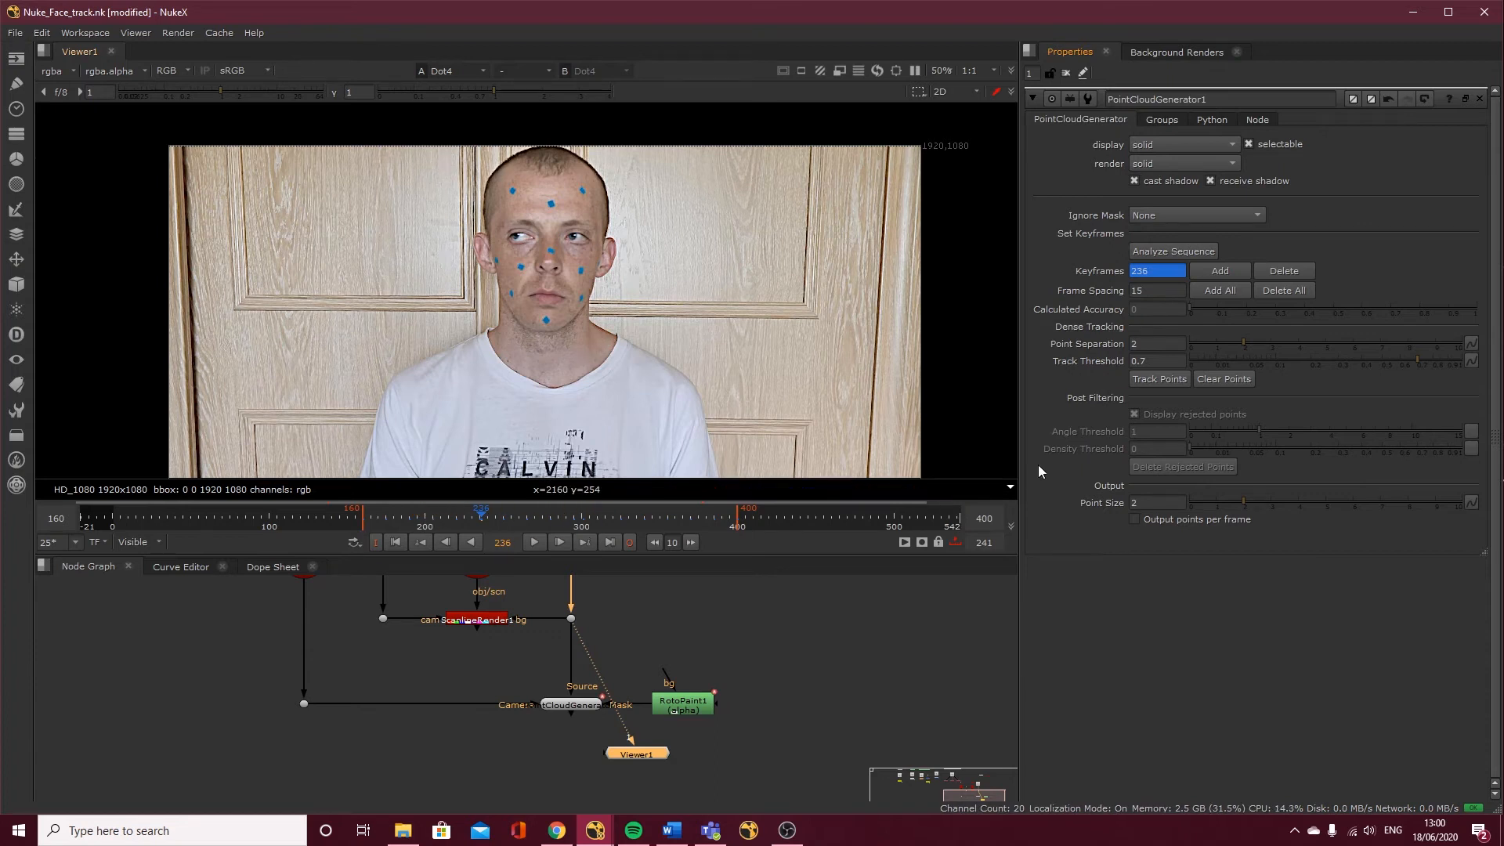
Set the Frame Spacing to 1 and add keyframes across the whole sequence
left_click(1151, 290)
left_click_drag(1150, 289, 1126, 302)
type("1")
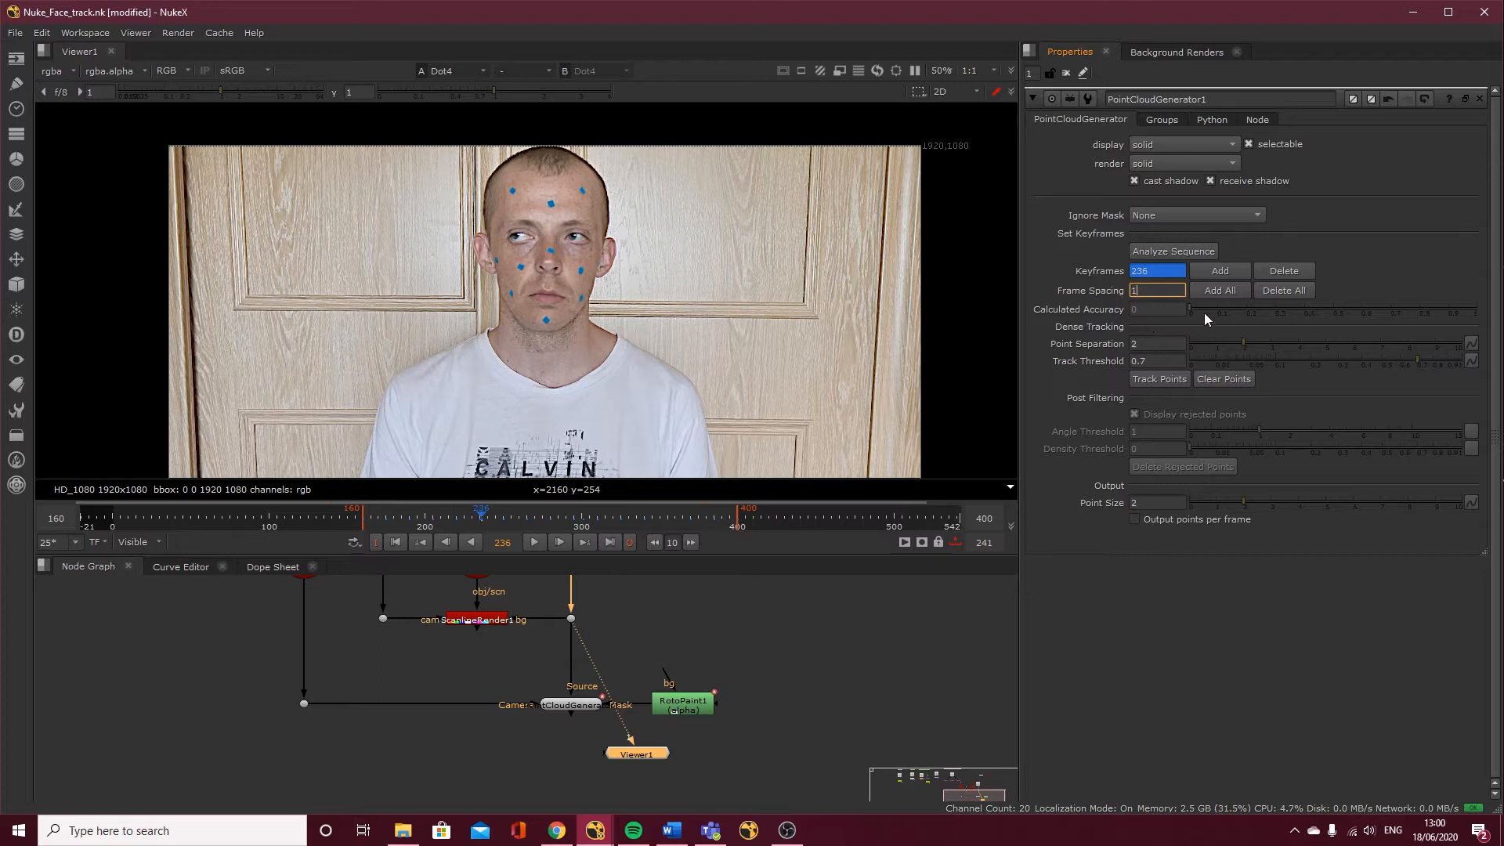
left_click(1226, 297)
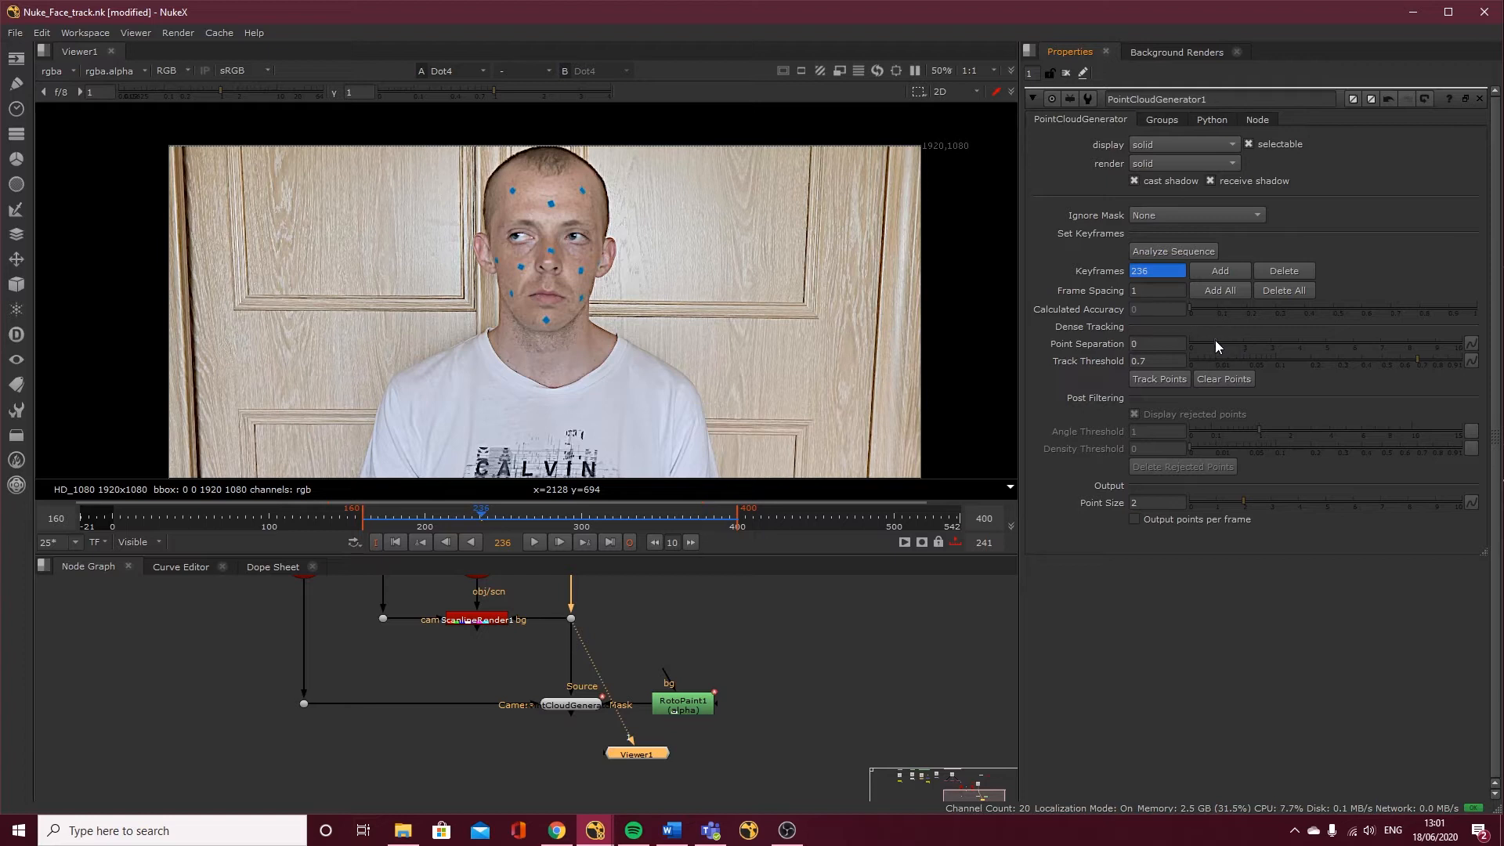
Set the dense tracking Point Separation to 1
left_click_drag(1215, 342, 1216, 342)
left_click(1407, 349)
left_click(1152, 345)
type("1")
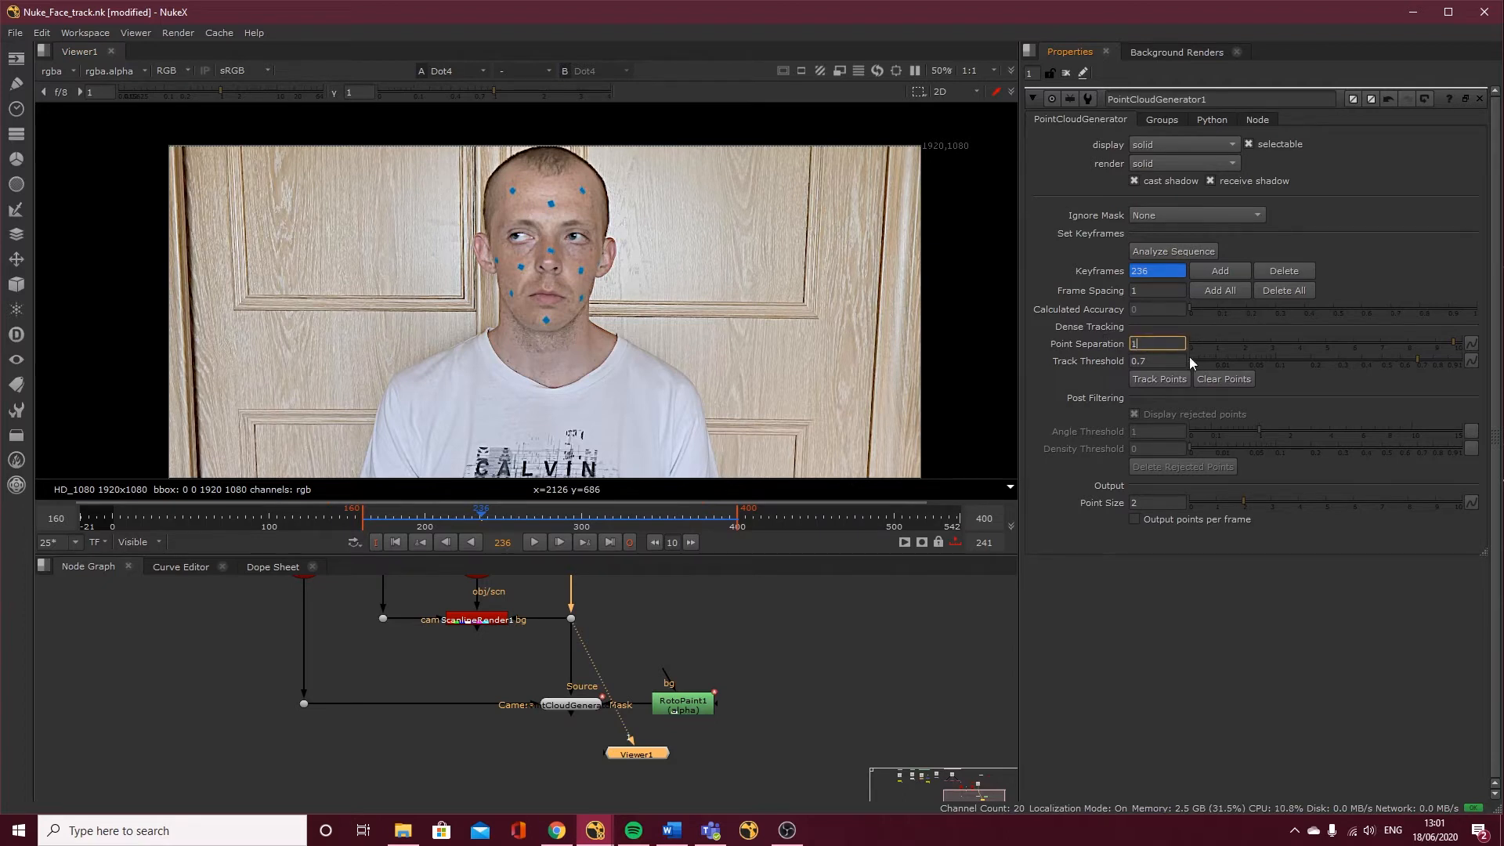
Set the Track Threshold to 0.95 and track the points
left_click(1171, 360)
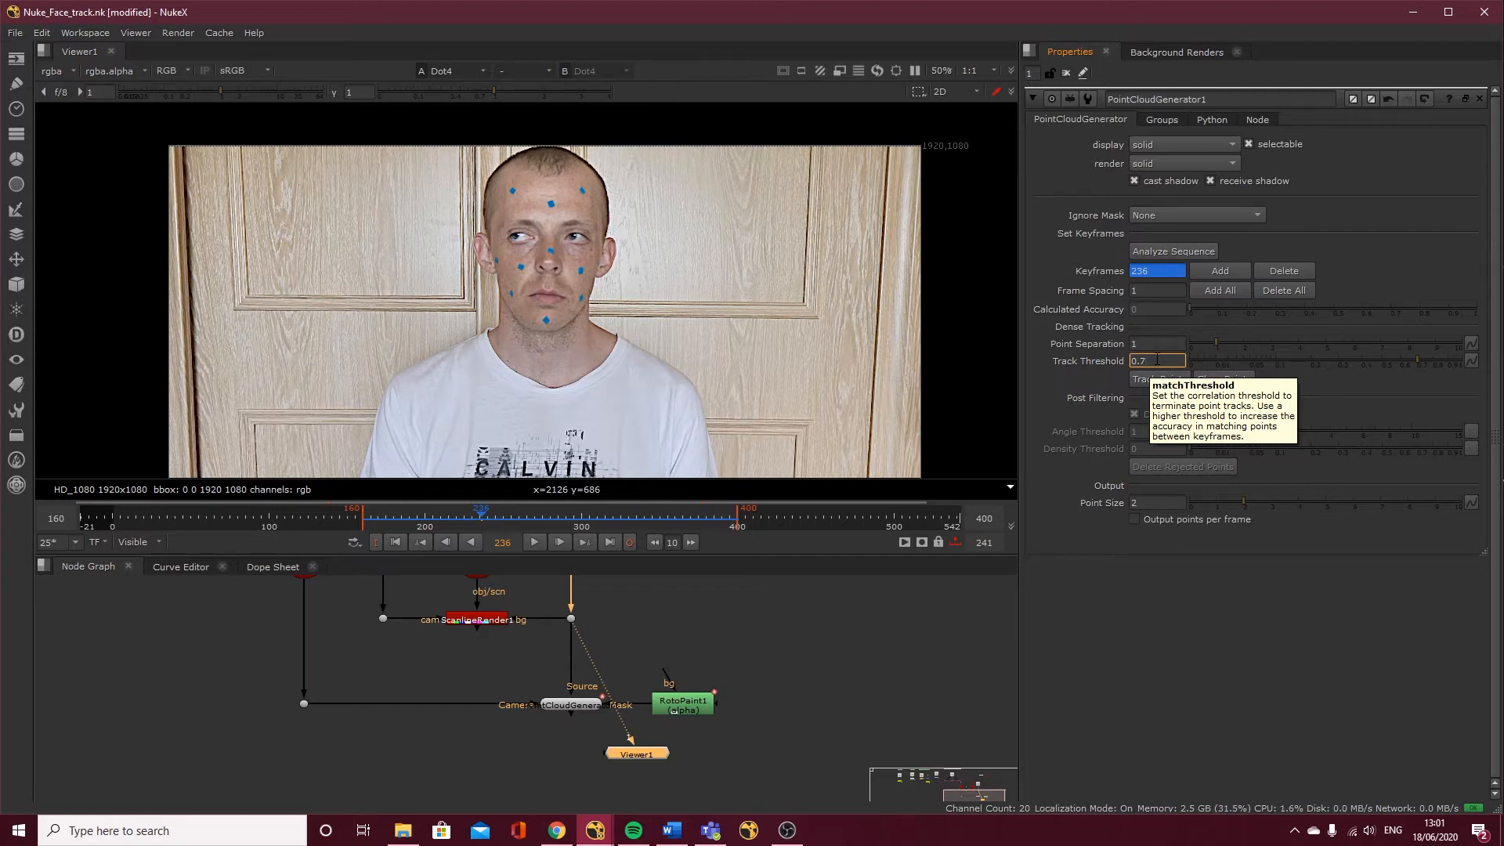
left_click(1422, 361)
left_click_drag(1437, 362, 1441, 365)
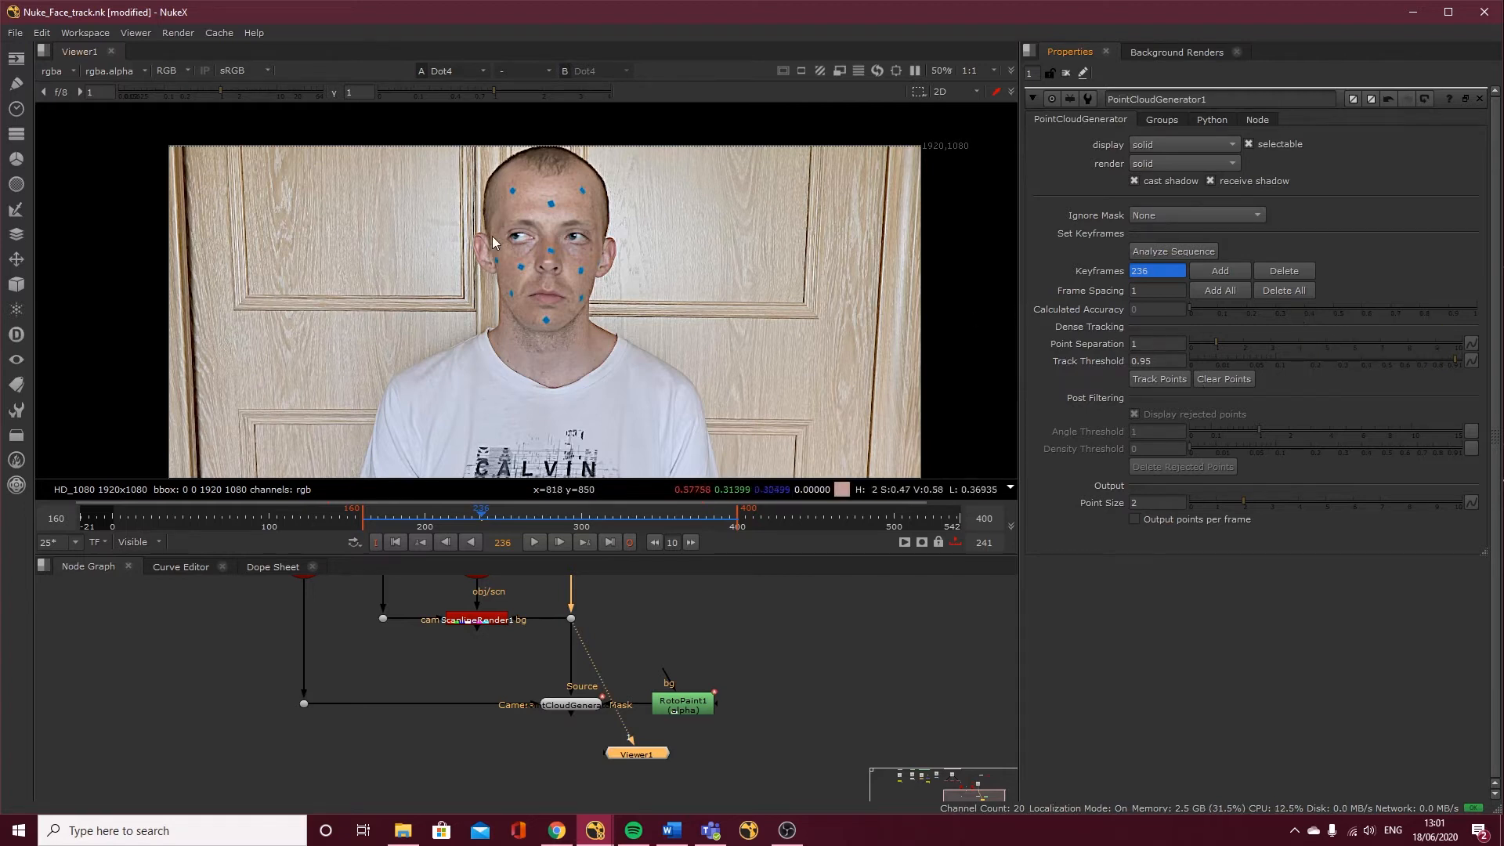
left_click(1228, 358)
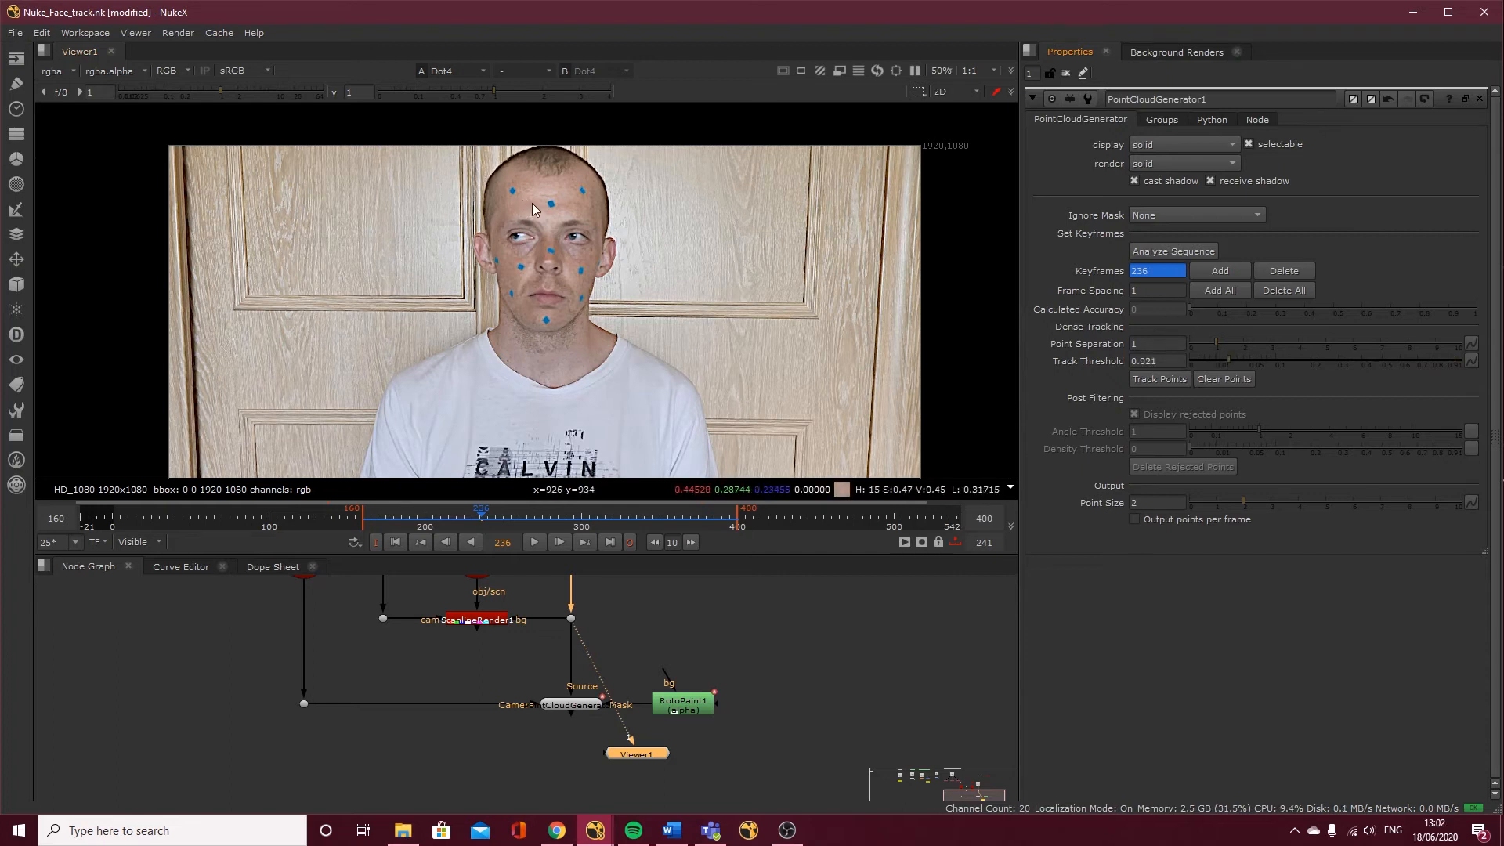
left_click(1432, 361)
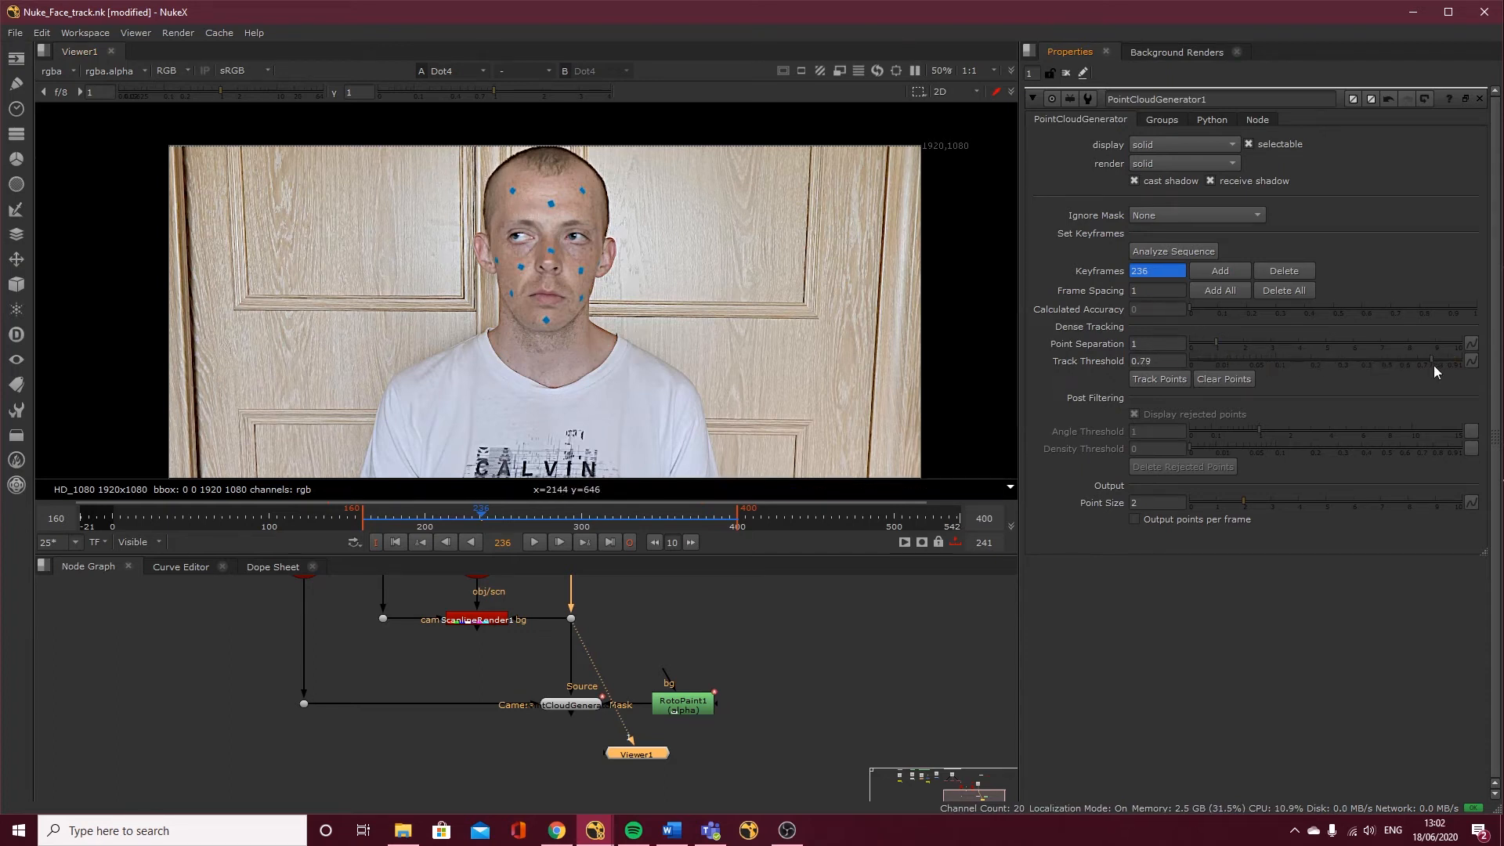
double_click(1149, 359)
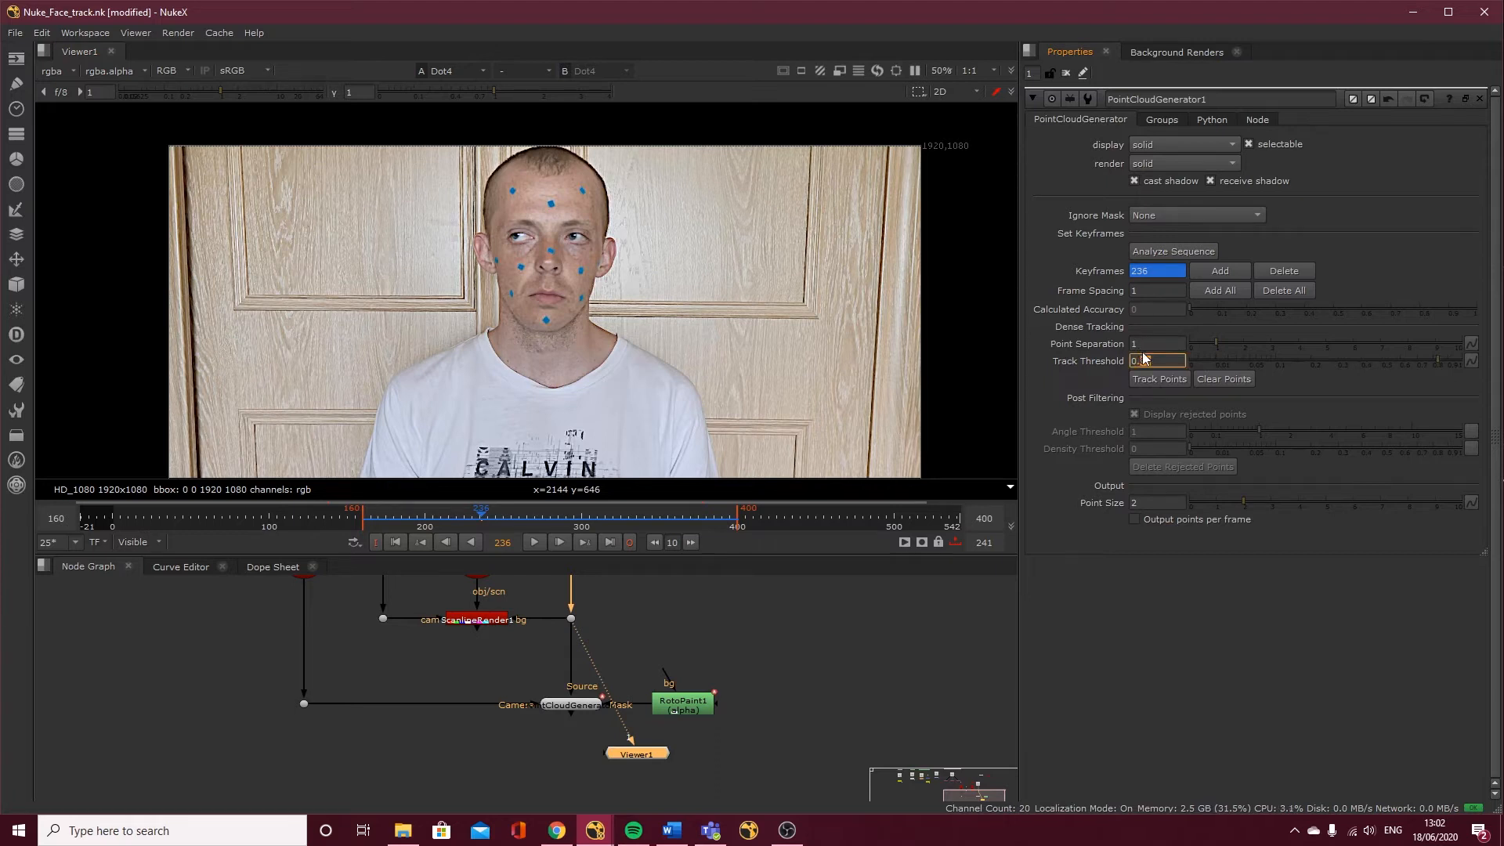
type("95")
left_click(1144, 394)
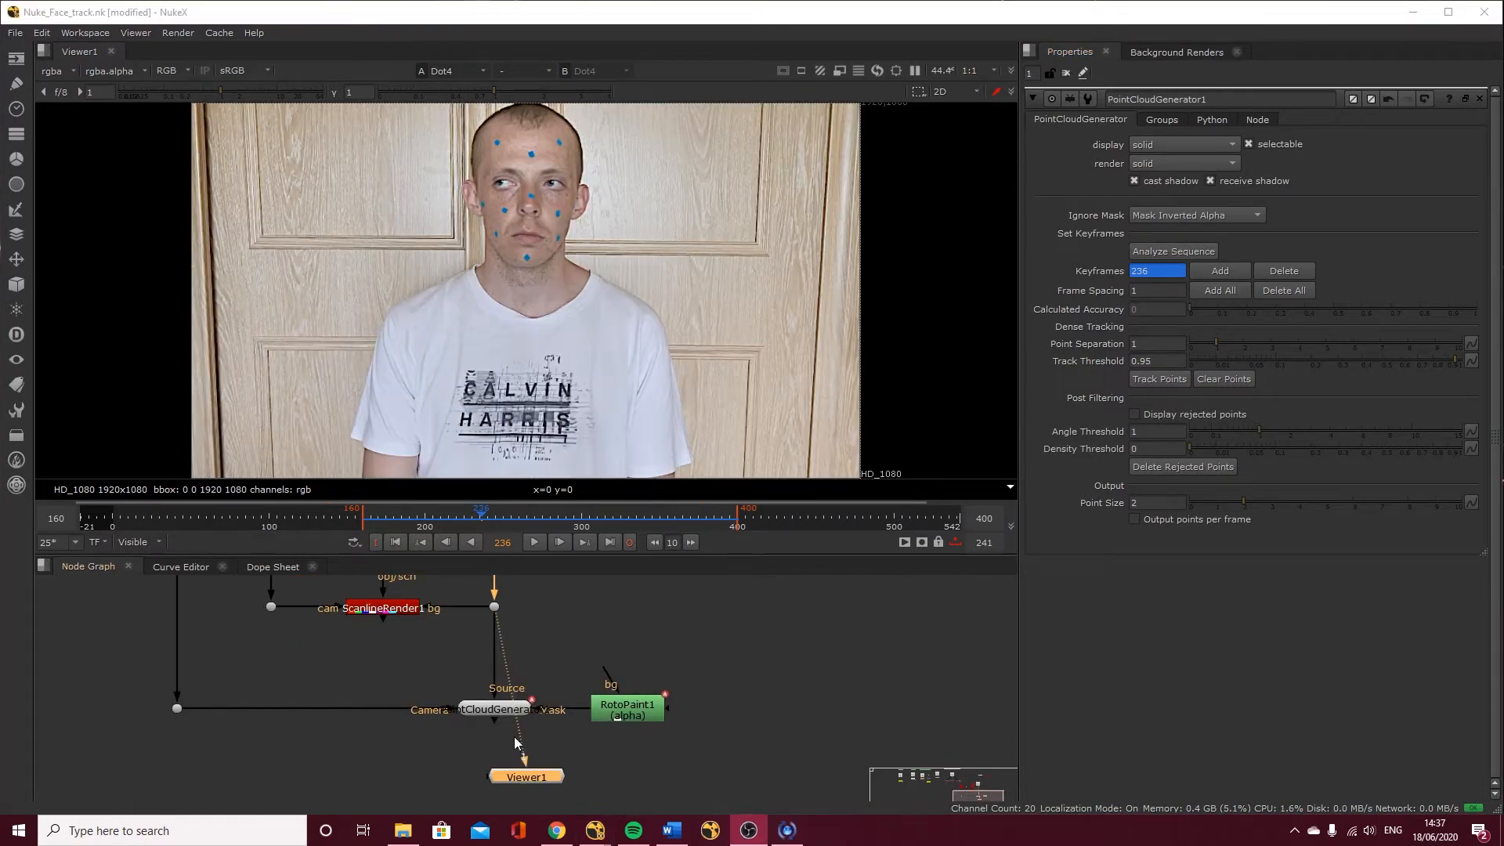
Show the PointCloudGenerator's tracked points in the viewer, framed so the whole head is in view
left_click(470, 712)
key("1")
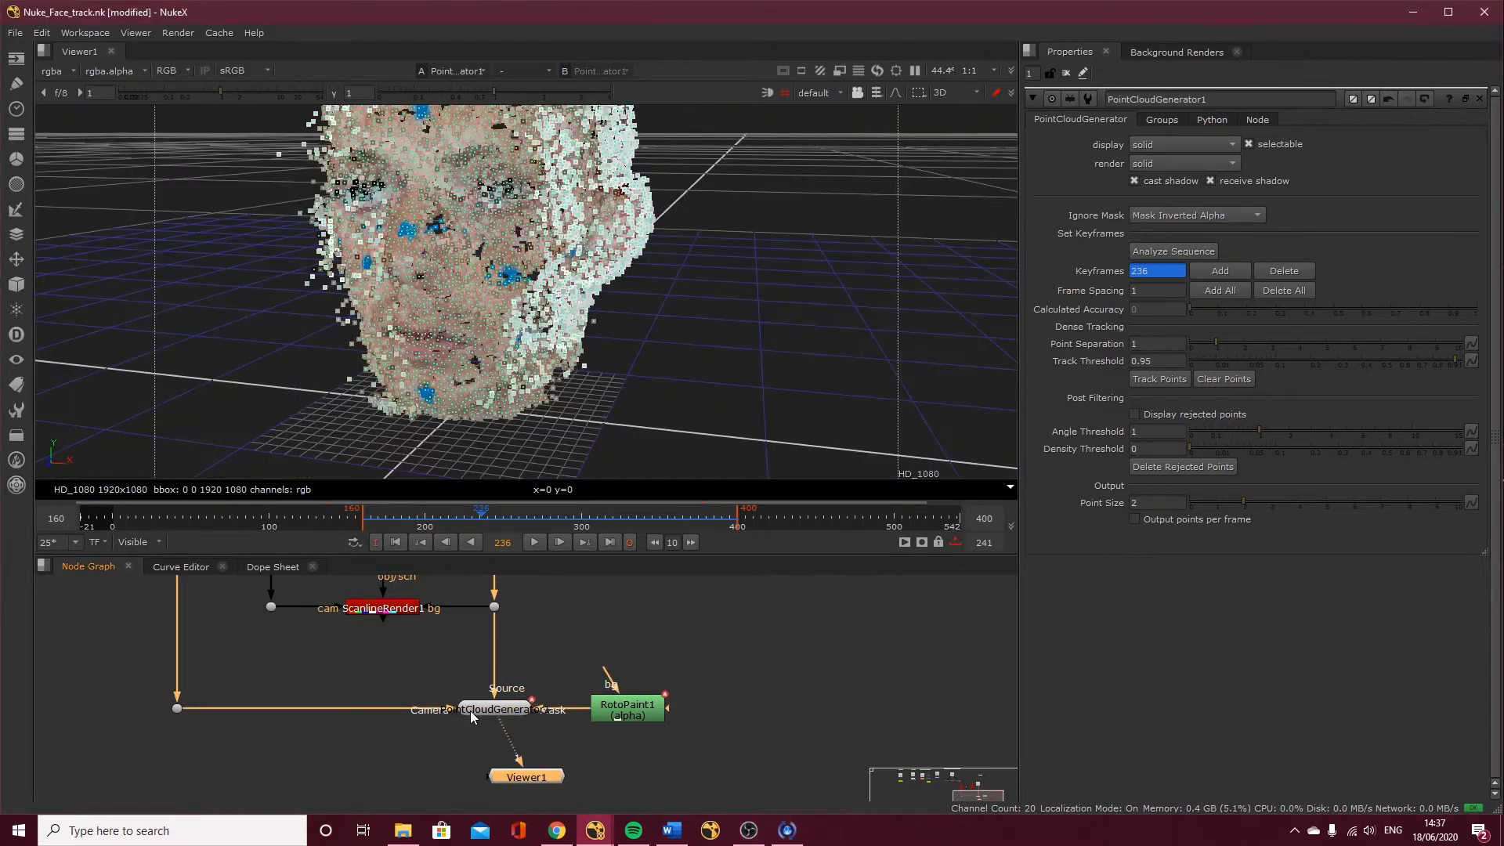
mouse_move(699, 342)
right_mouse_down("alt")
mouse_move(353, 336)
mouse_move(665, 327)
mouse_move(805, 376)
mouse_move(792, 416)
mouse_move(706, 408)
mouse_move(653, 360)
mouse_move(615, 267)
mouse_move(604, 362)
mouse_move(584, 359)
mouse_move(719, 327)
right_mouse_up("alt")
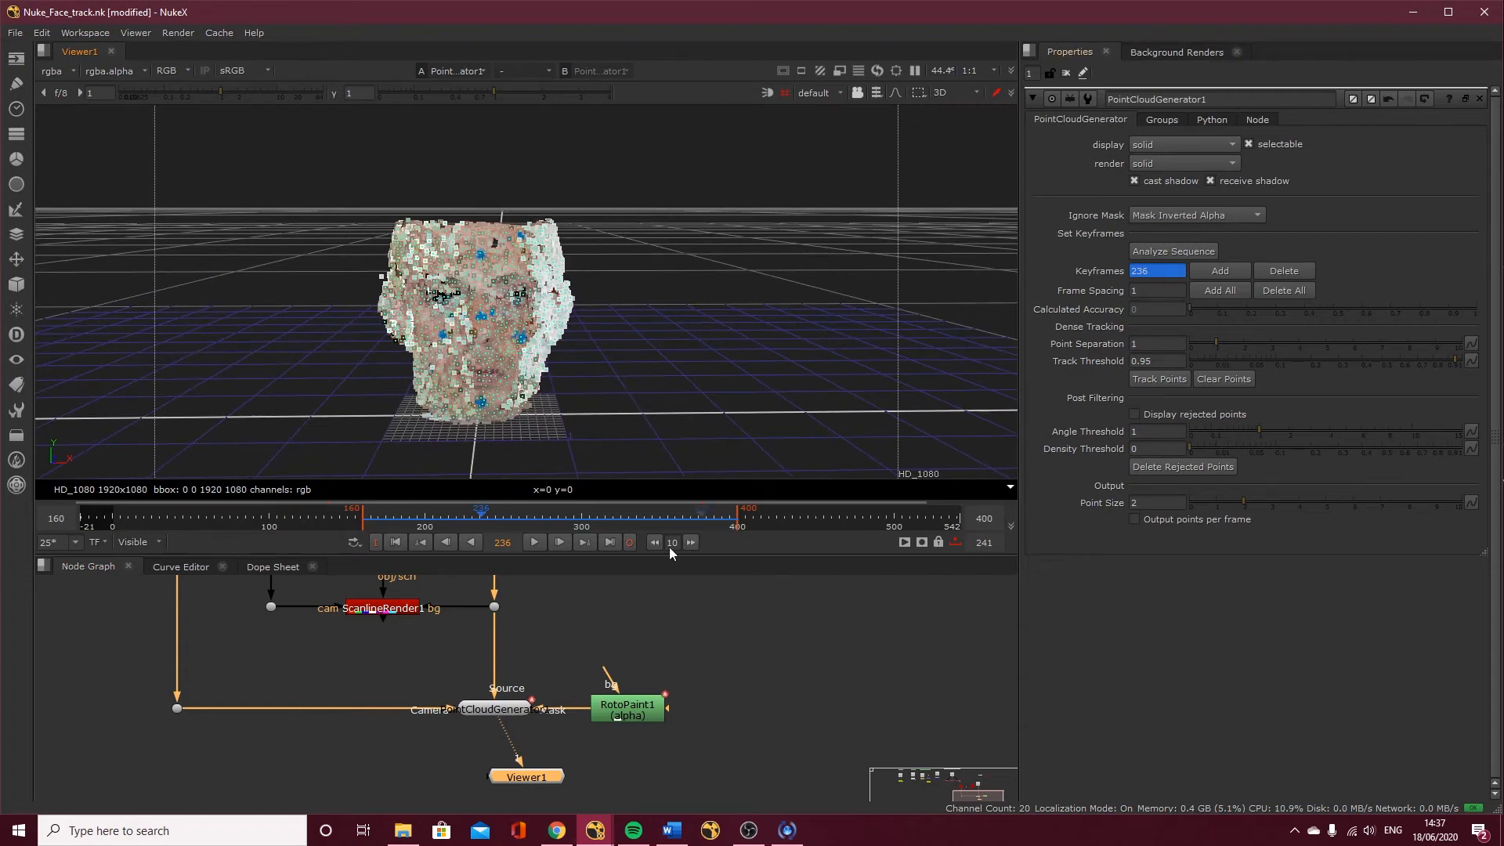
Check the Ignore Mask options and examine the face point cloud's shape and stray points from an angle
left_click(1192, 218)
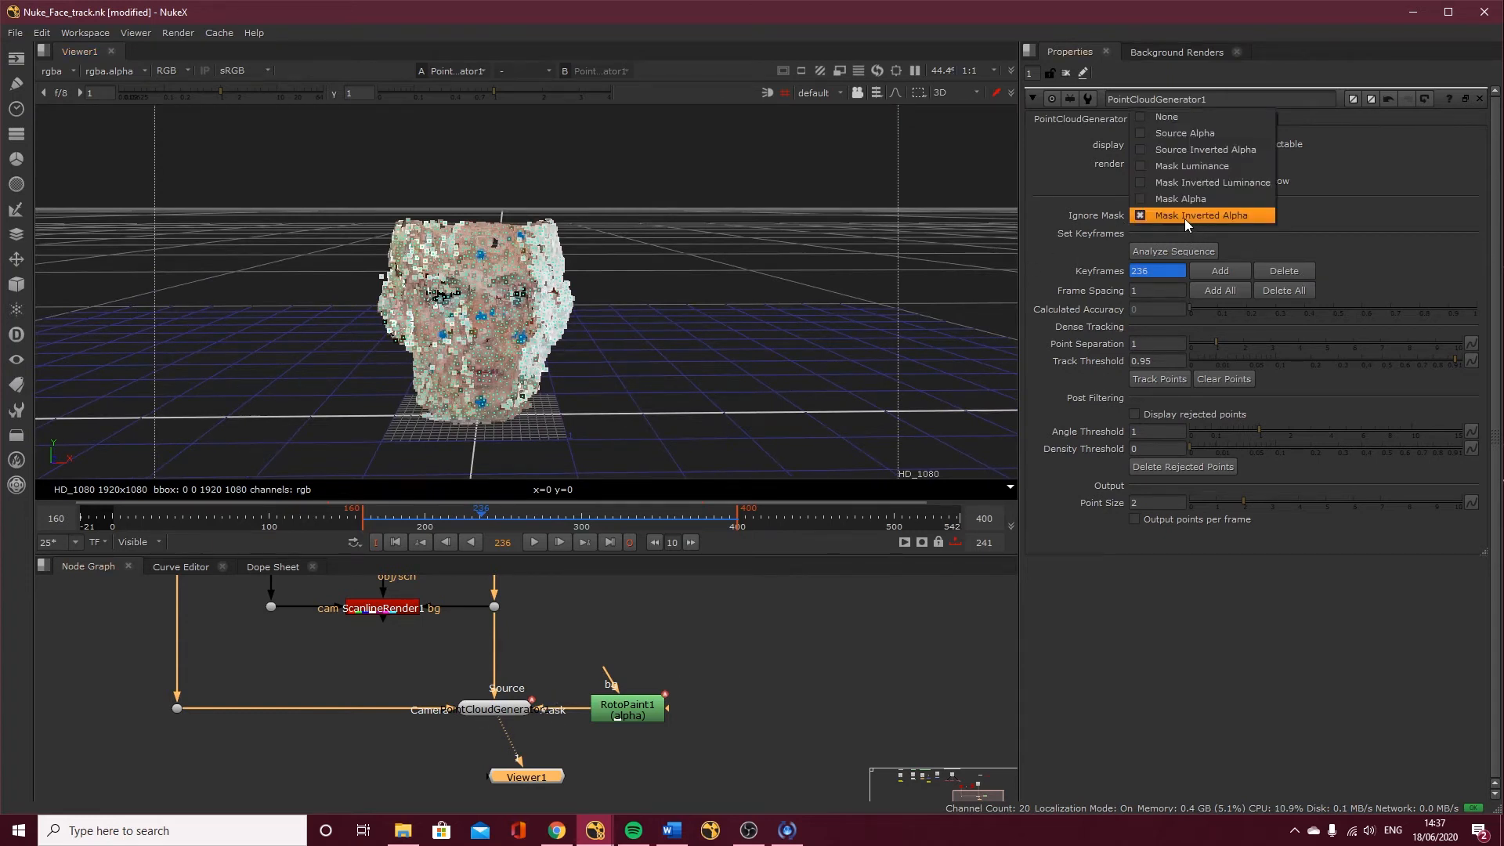
left_click(1396, 227)
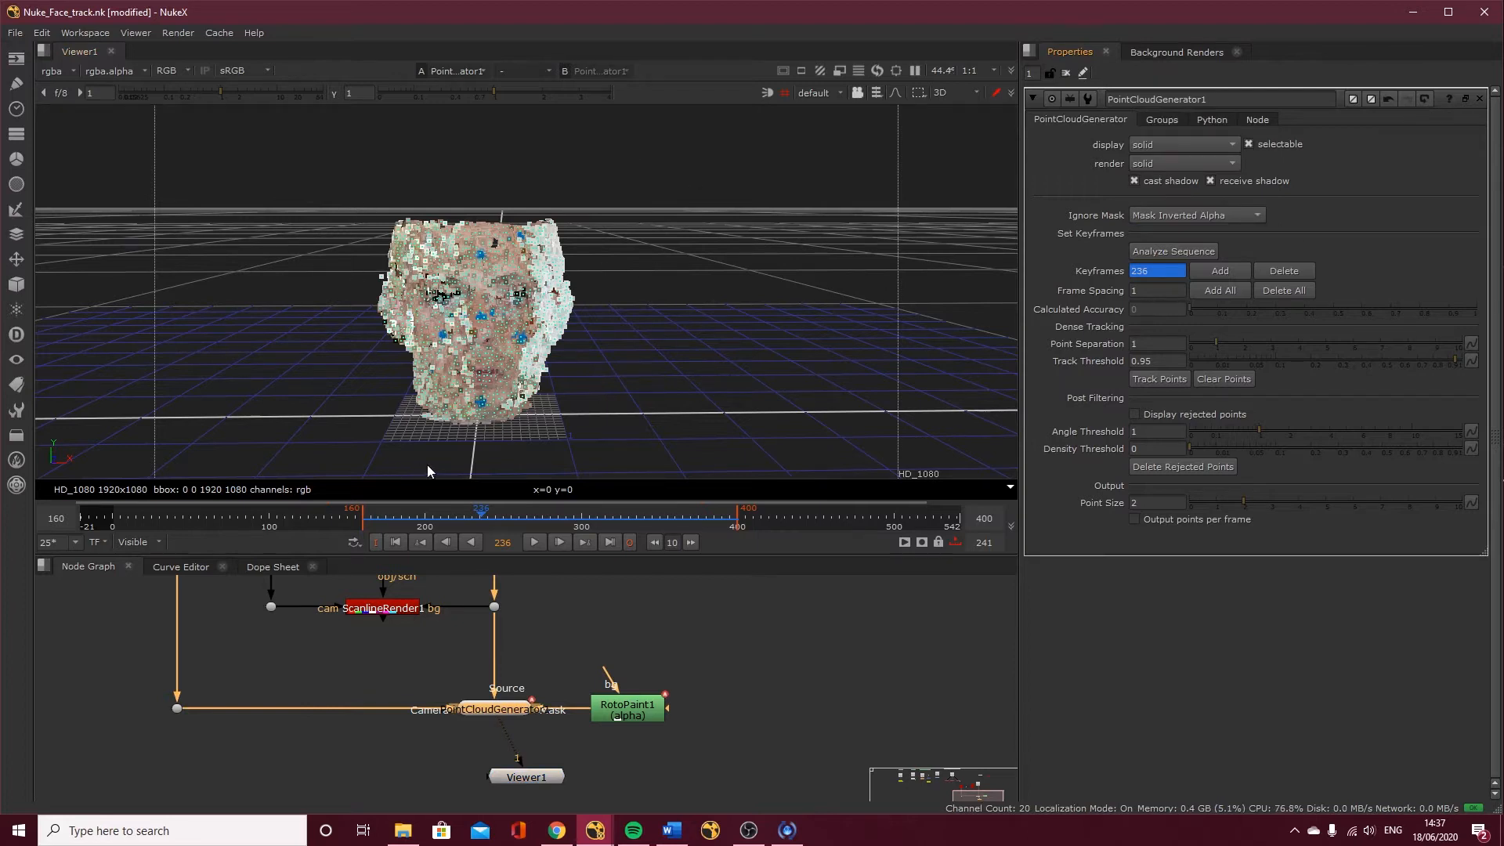
left_click_drag(588, 333, 548, 366, "ctrl")
scroll(392, 337, "up", 5)
scroll(552, 365, "down", 5)
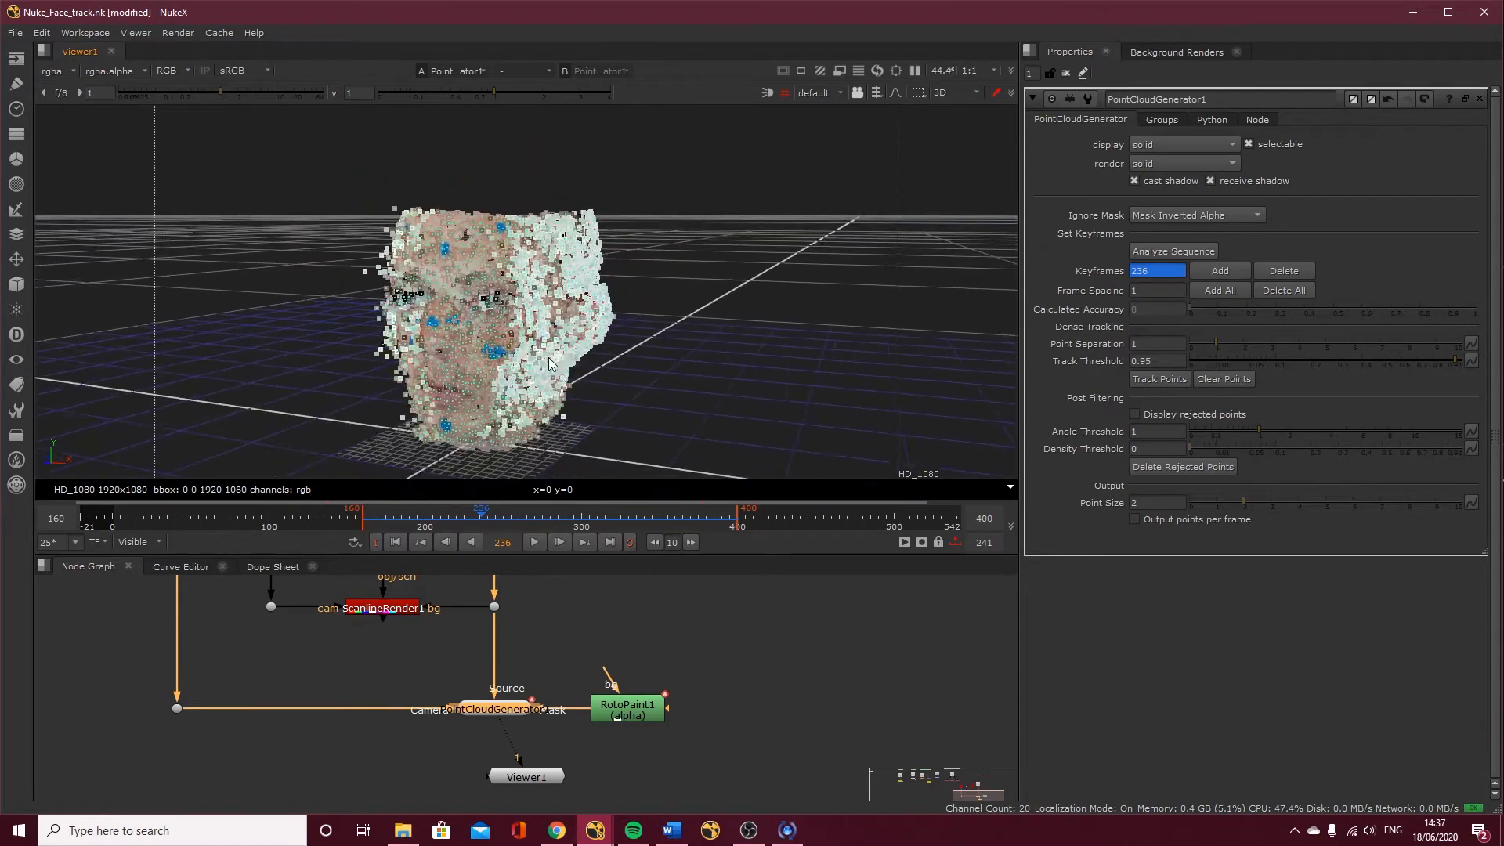
Examine the face point cloud from the front and both sides for stray points and the shape of the head
left_click_drag(674, 404, 767, 398, "ctrl")
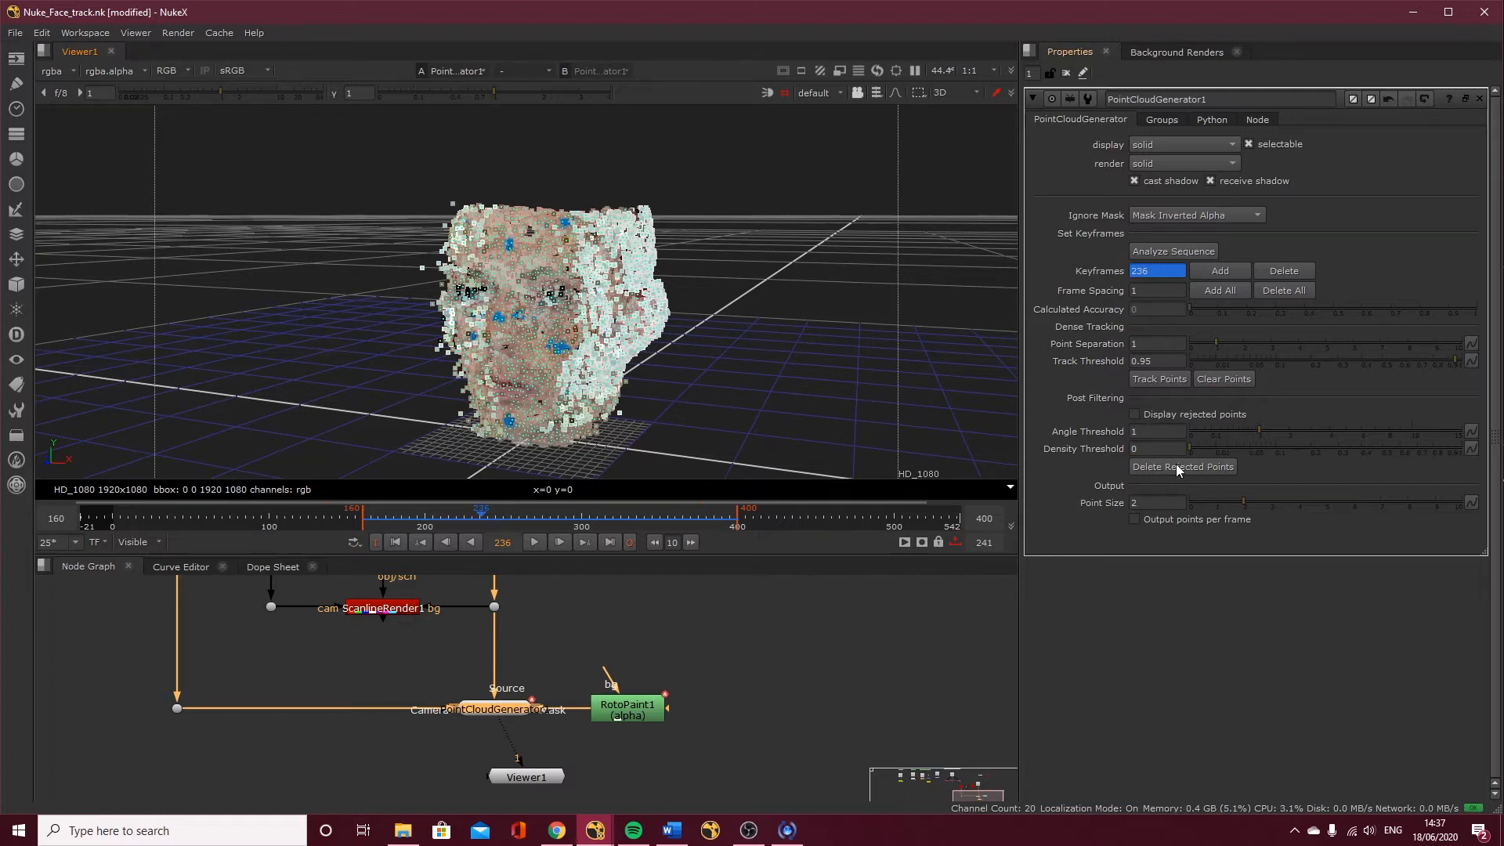
left_click_drag(676, 361, 461, 359, "ctrl")
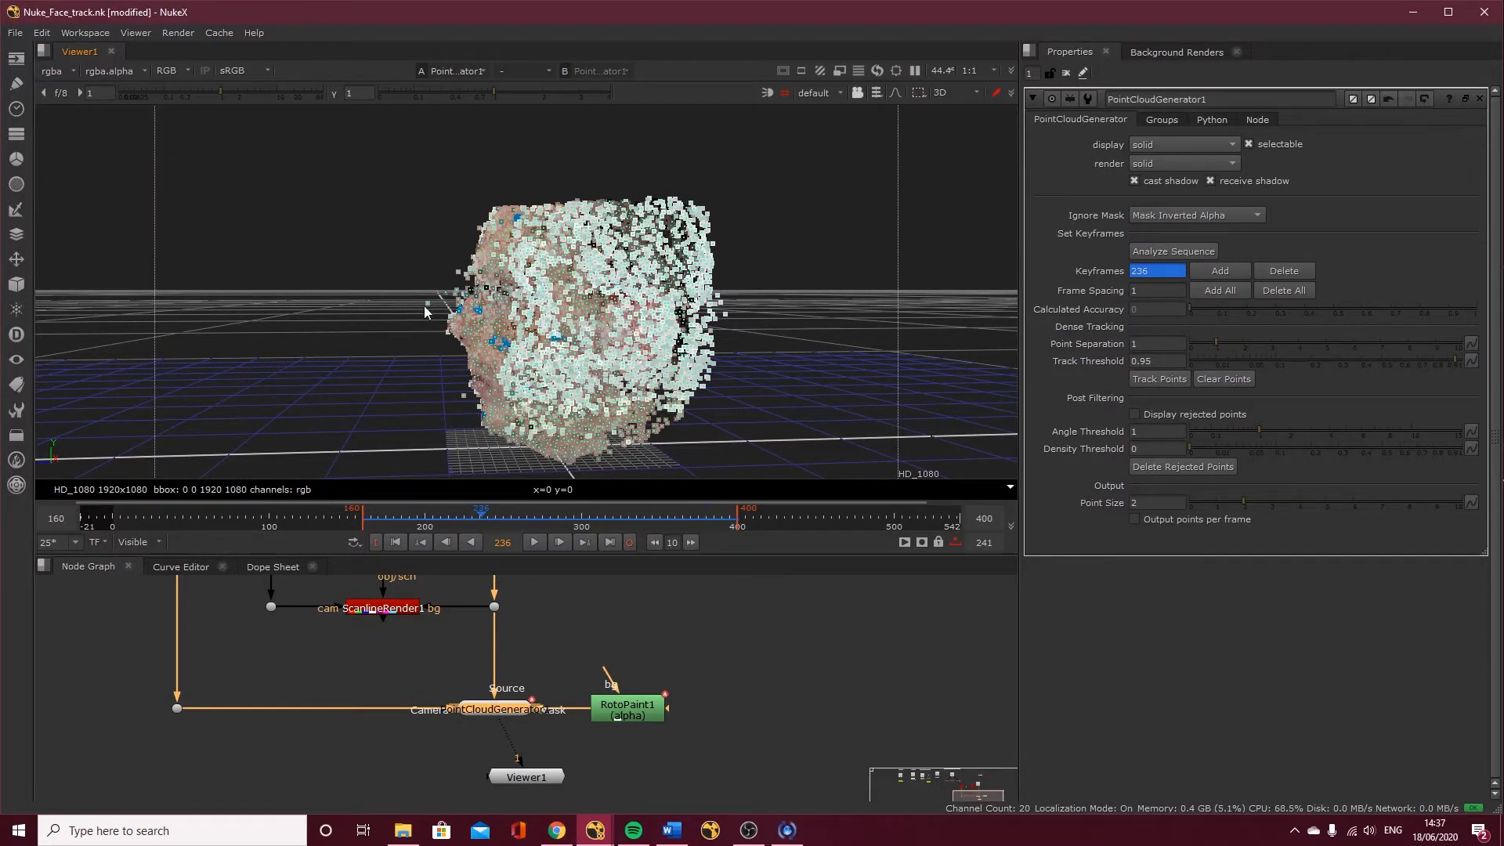
left_click_drag(448, 393, 524, 425, "ctrl")
left_click_drag(584, 435, 650, 425, "ctrl")
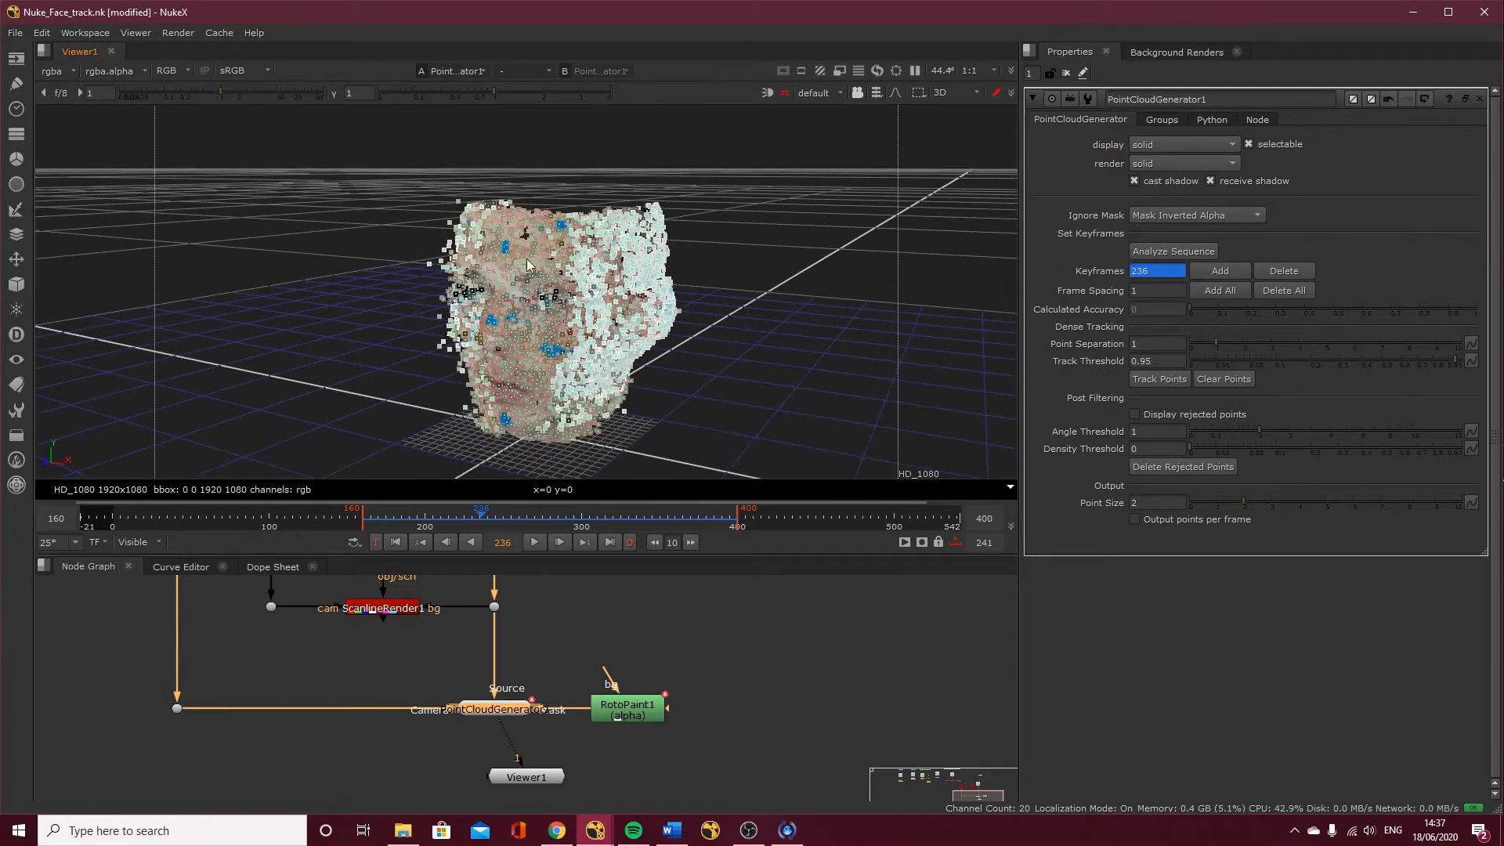
left_click_drag(524, 346, 615, 314, "ctrl")
left_click_drag(606, 257, 651, 301, "ctrl")
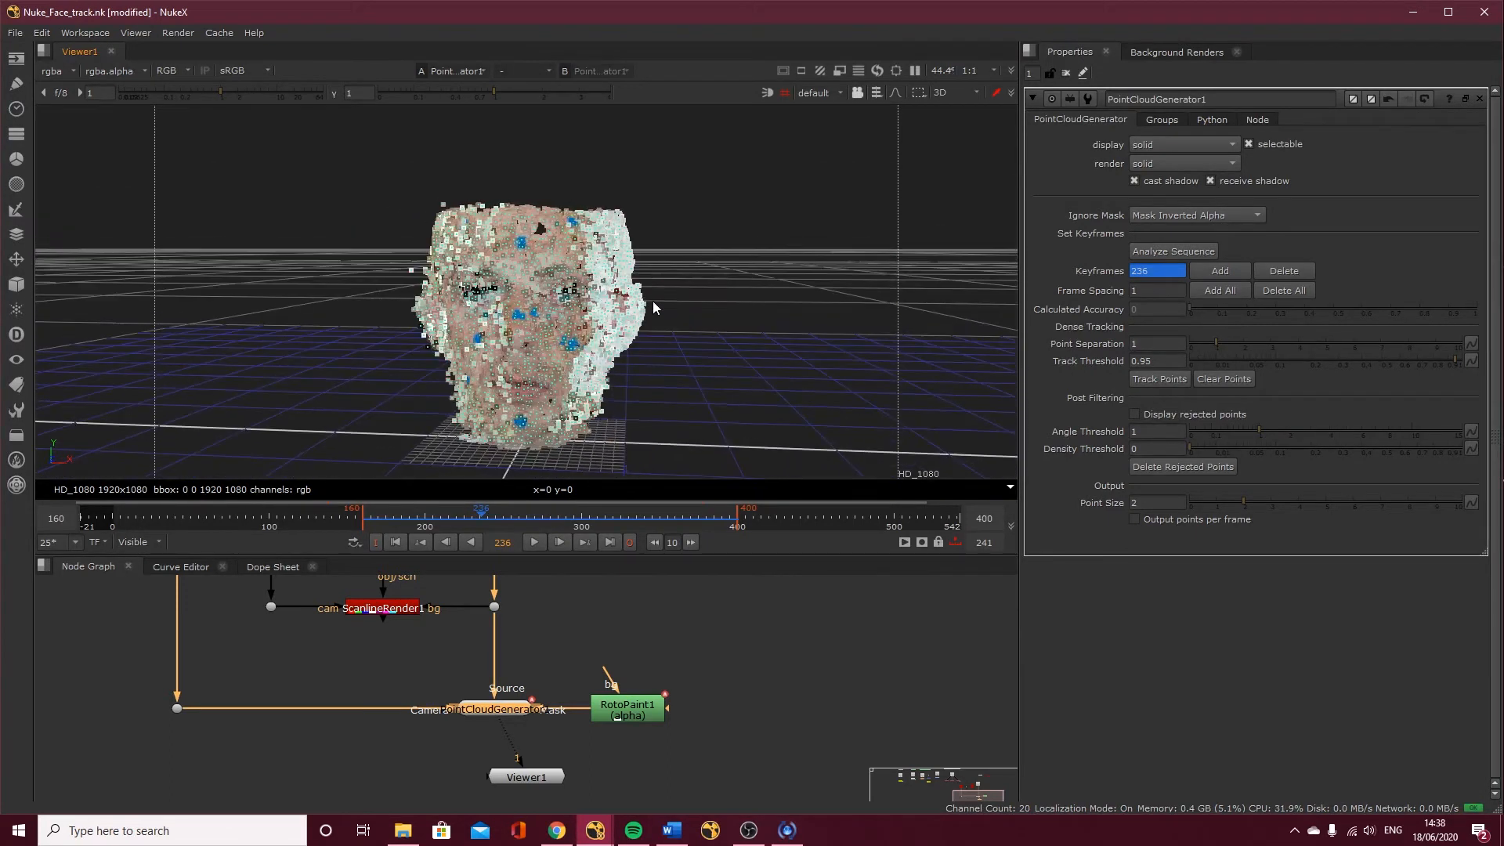
Show the source footage in the viewer and open RotoPaint1 to inspect its mask outline around the head and ears
left_click(493, 607)
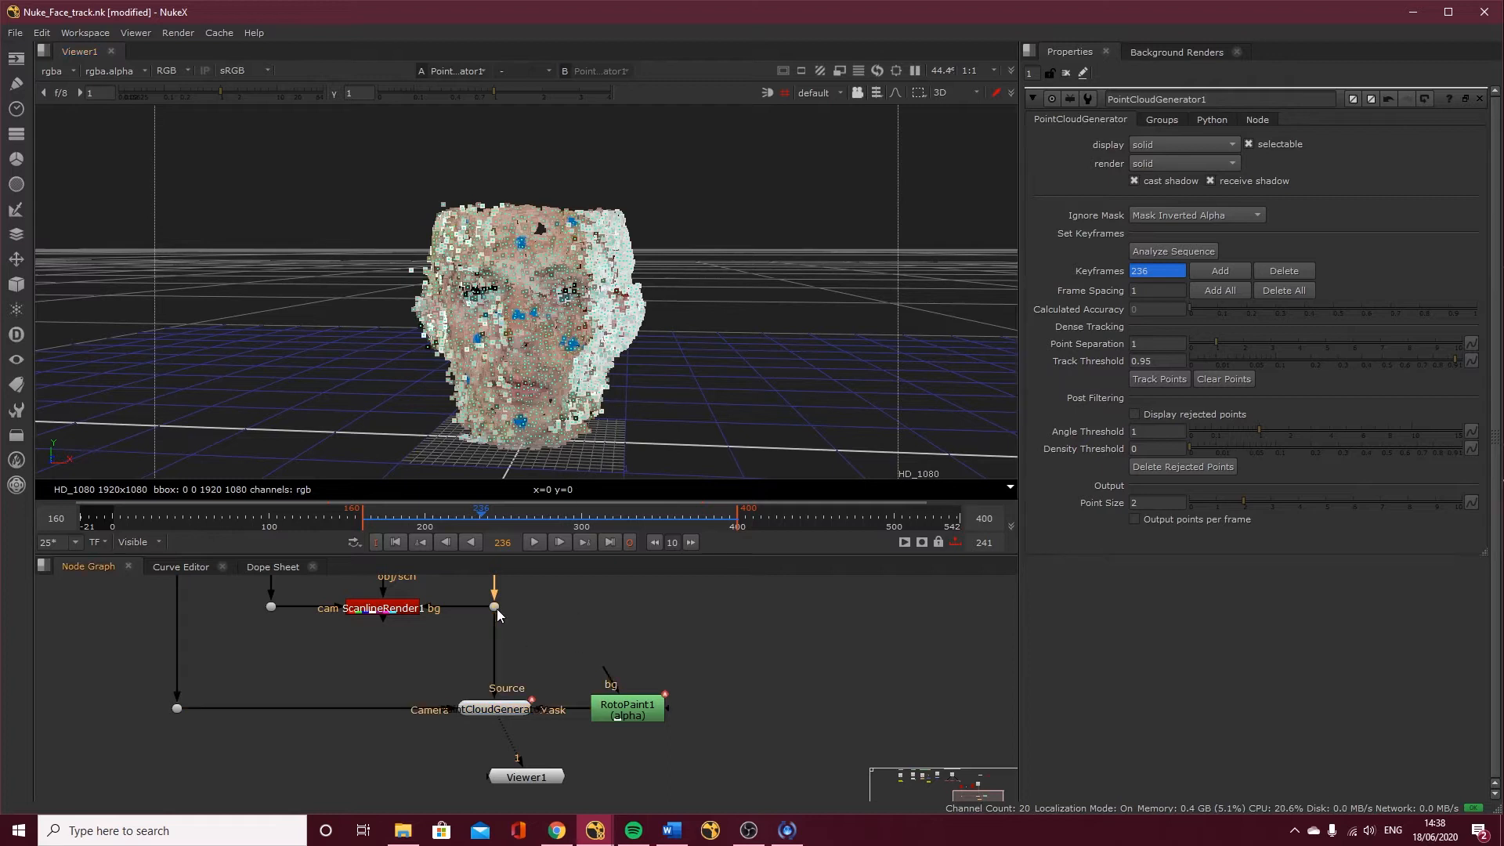
key("1")
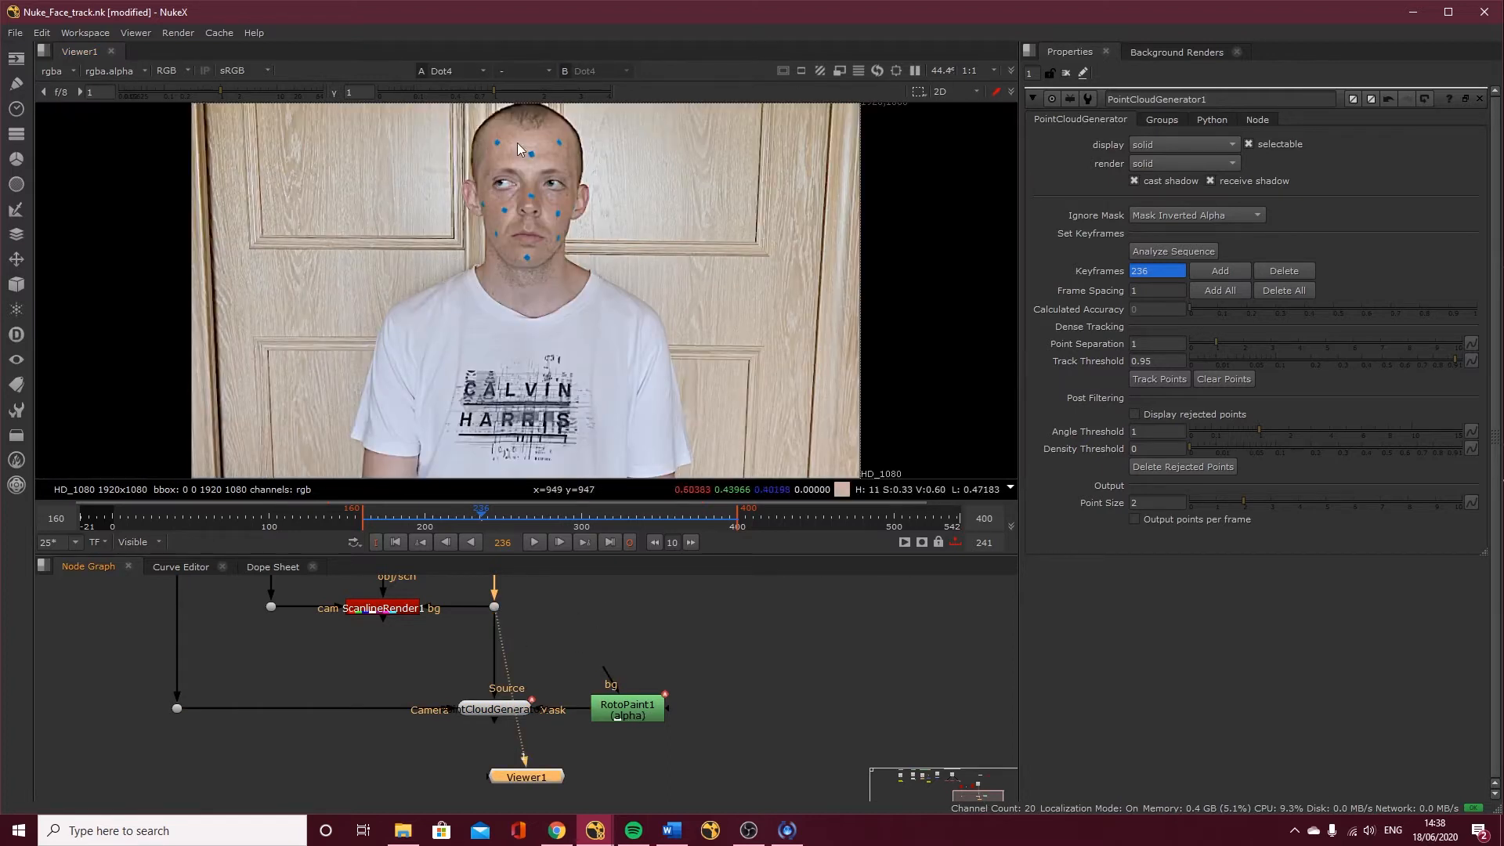
left_click(622, 712)
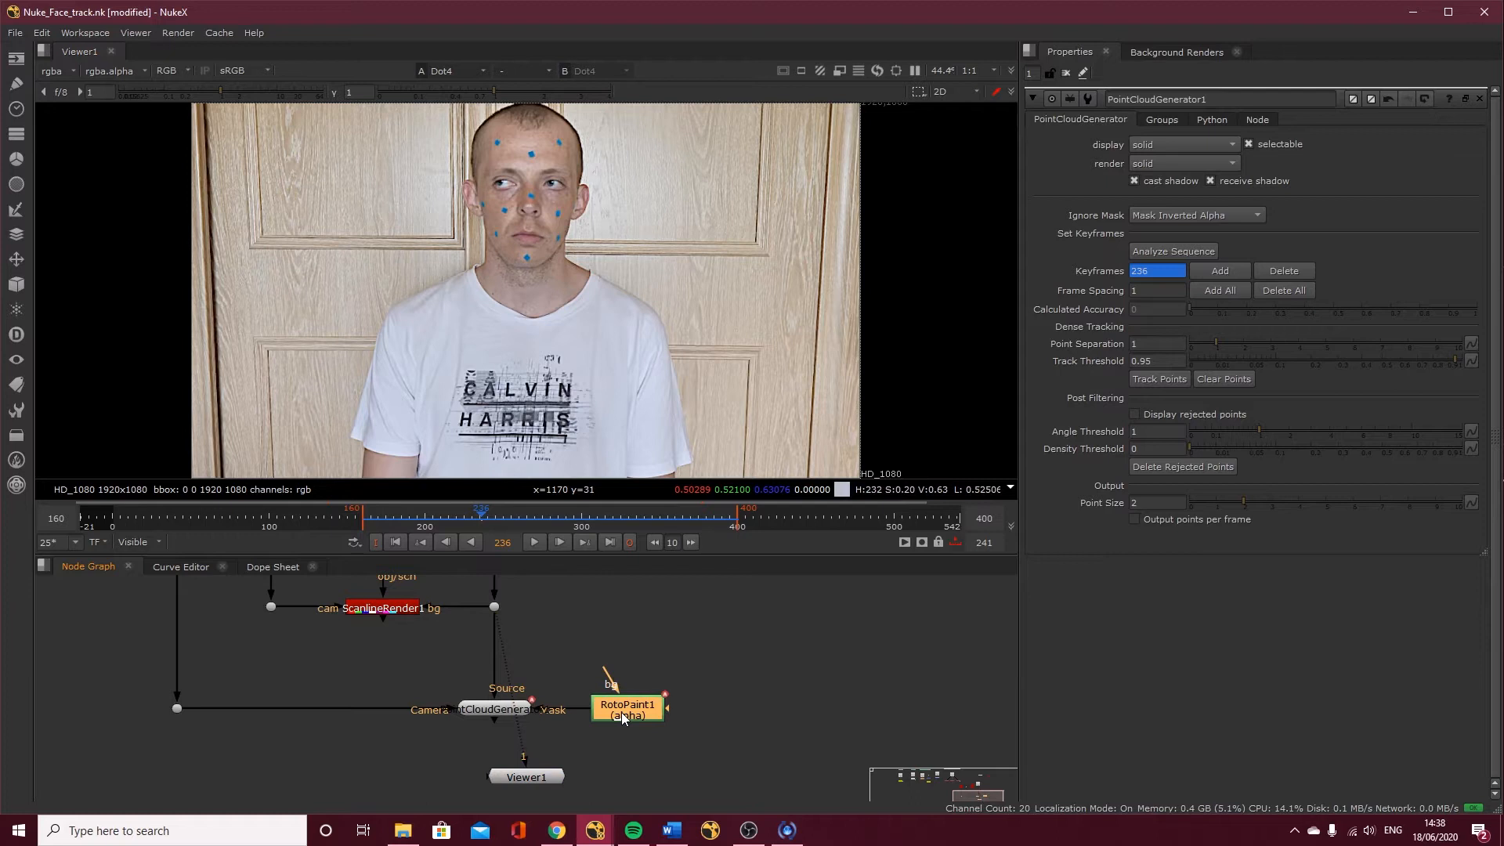
double_click(622, 712)
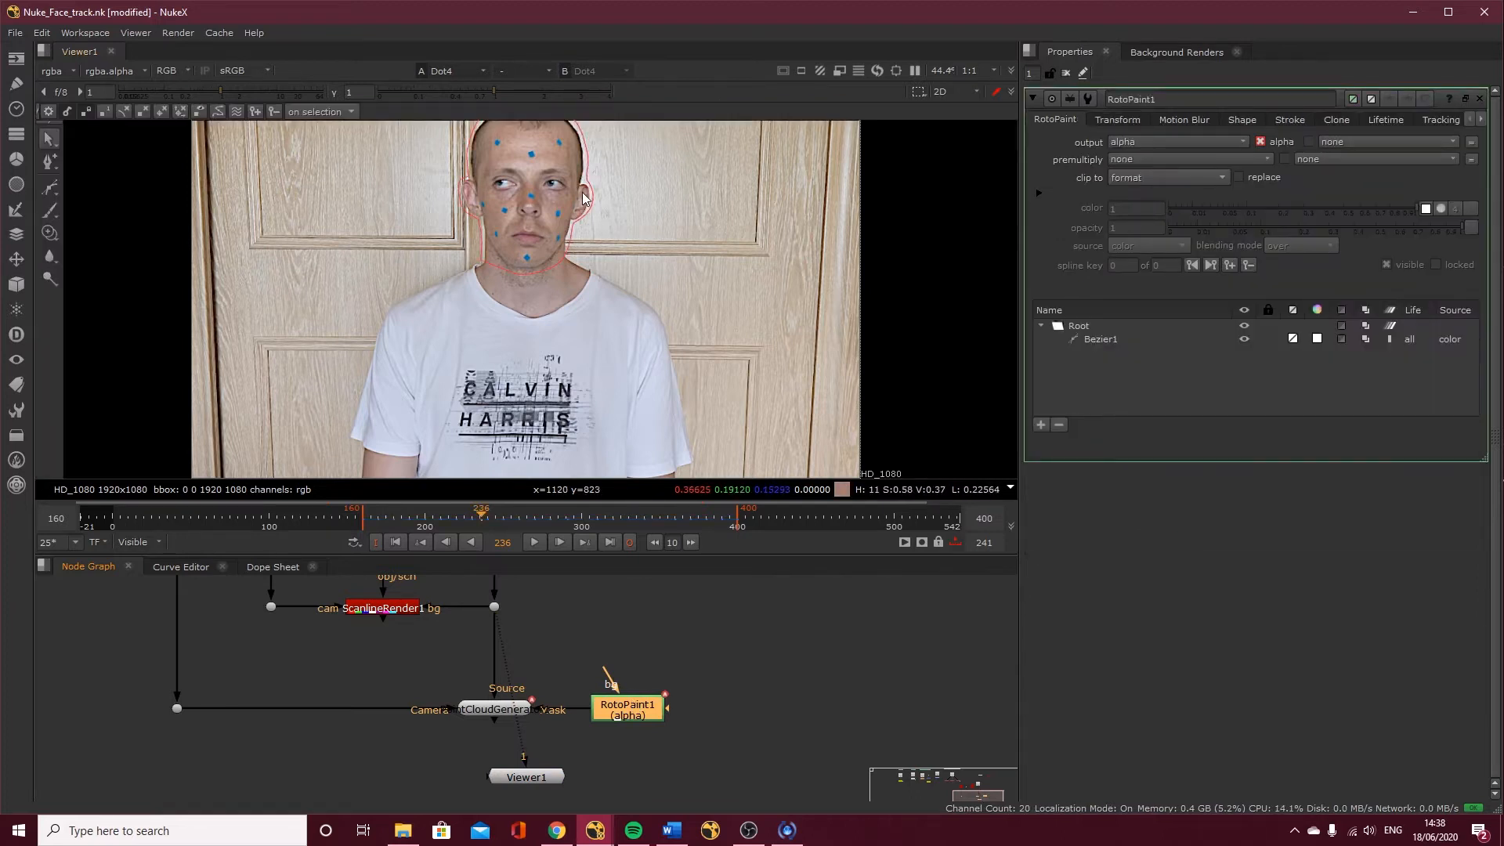
scroll(591, 188, "up", 1)
scroll(590, 188, "up", 2)
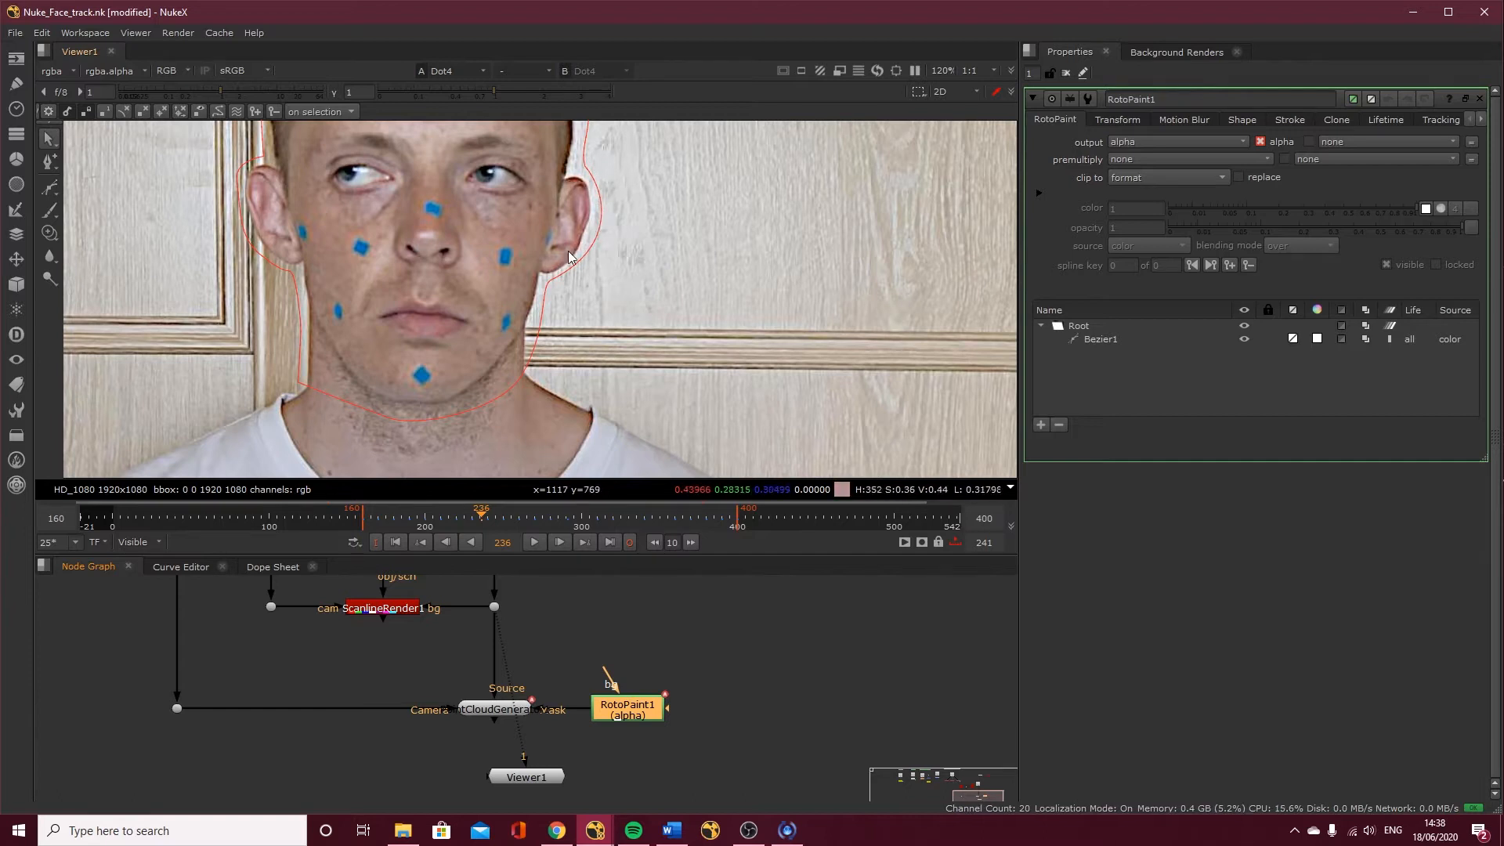
scroll(527, 289, "down", 2)
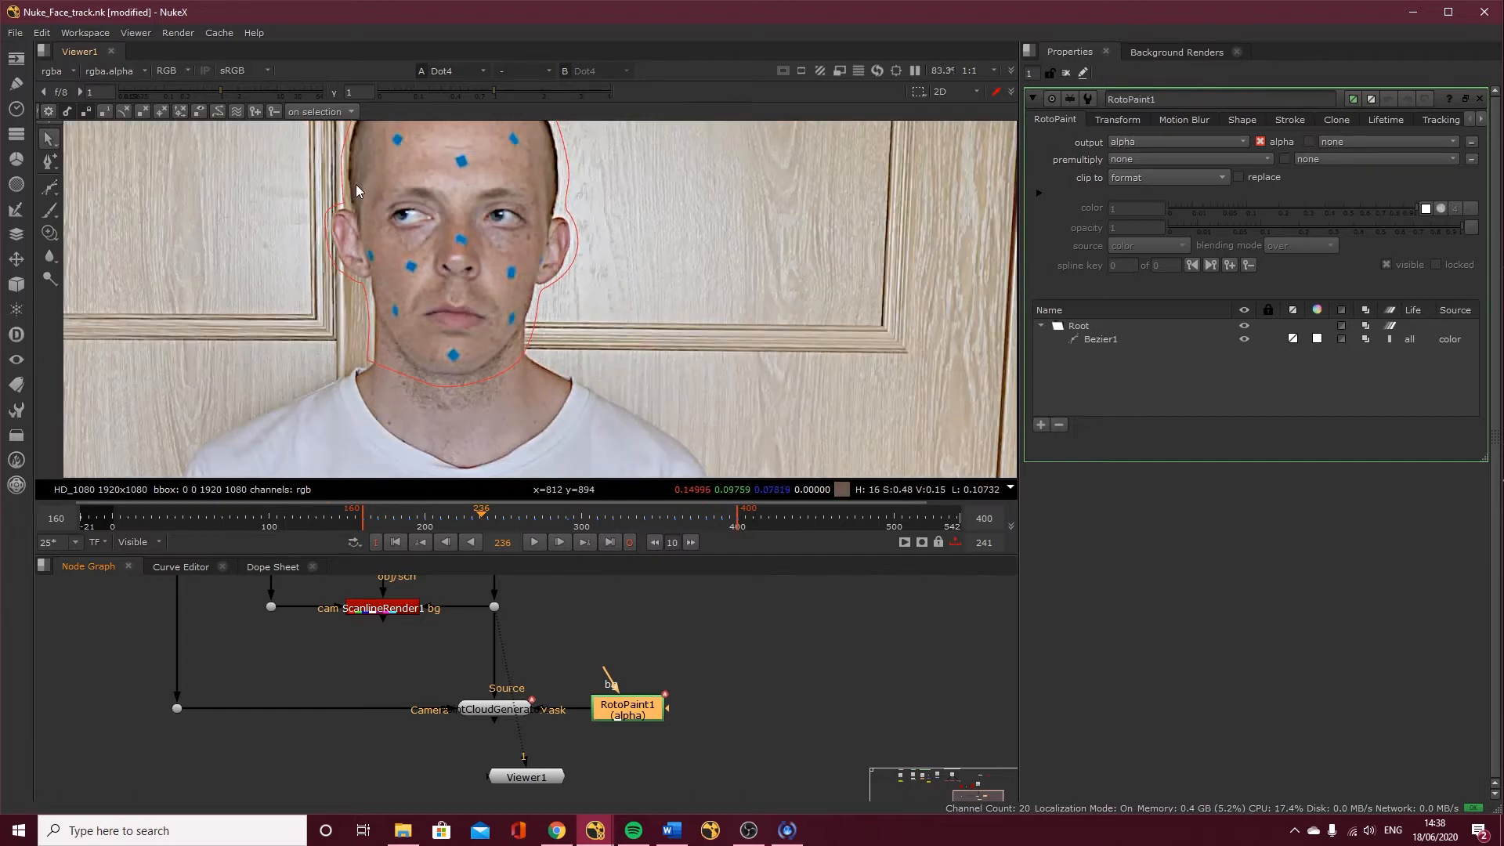
middle_click_drag(446, 208, 477, 279)
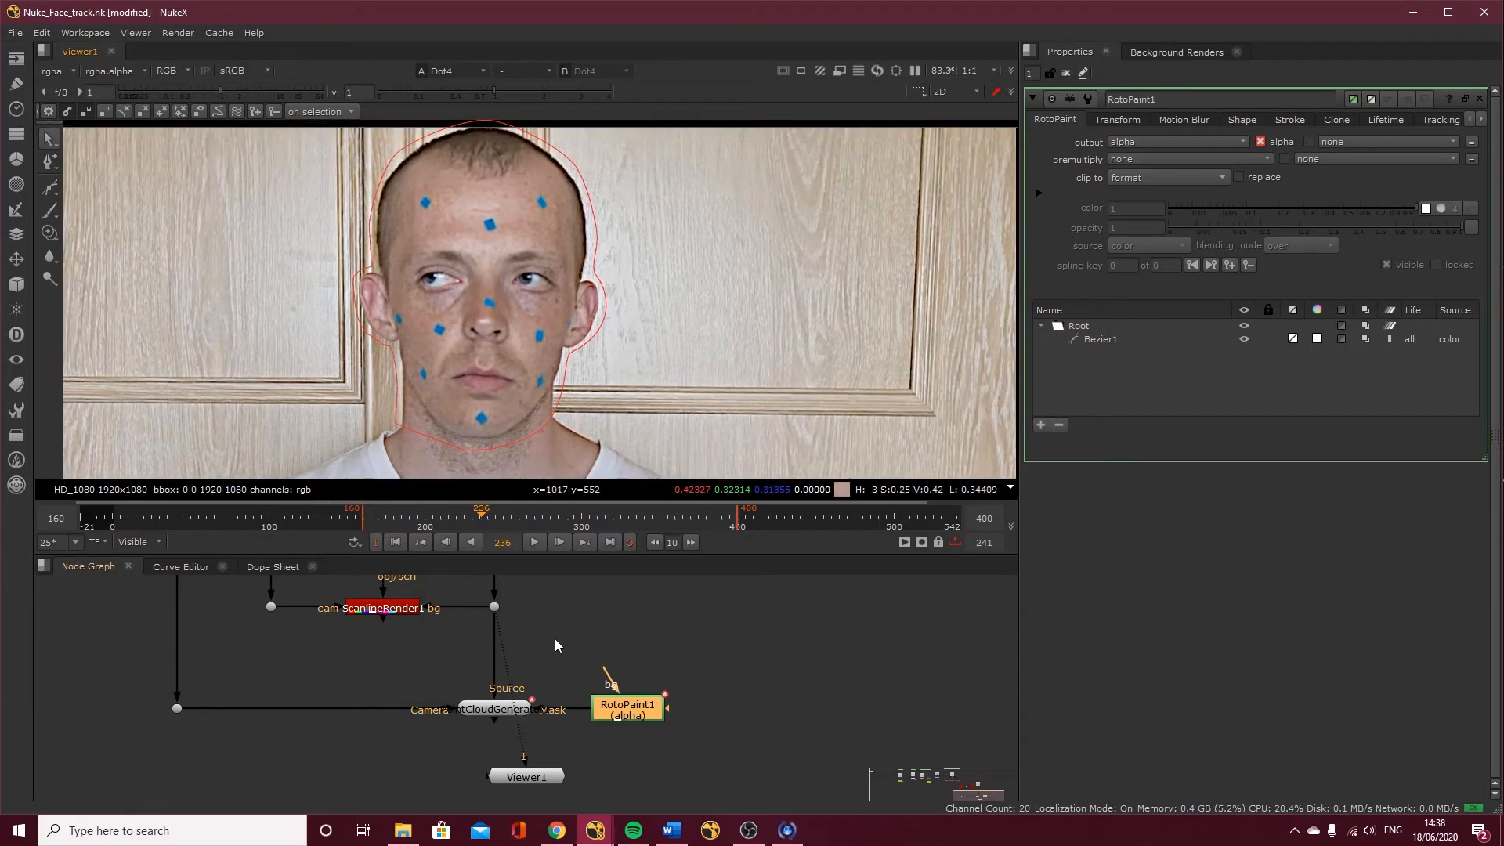
Show the PointCloudGenerator's cloud in the viewer again and move the CameraTrackerPointCloud1 node aside from above Scene1 in the node graph
left_click(490, 704)
key("1")
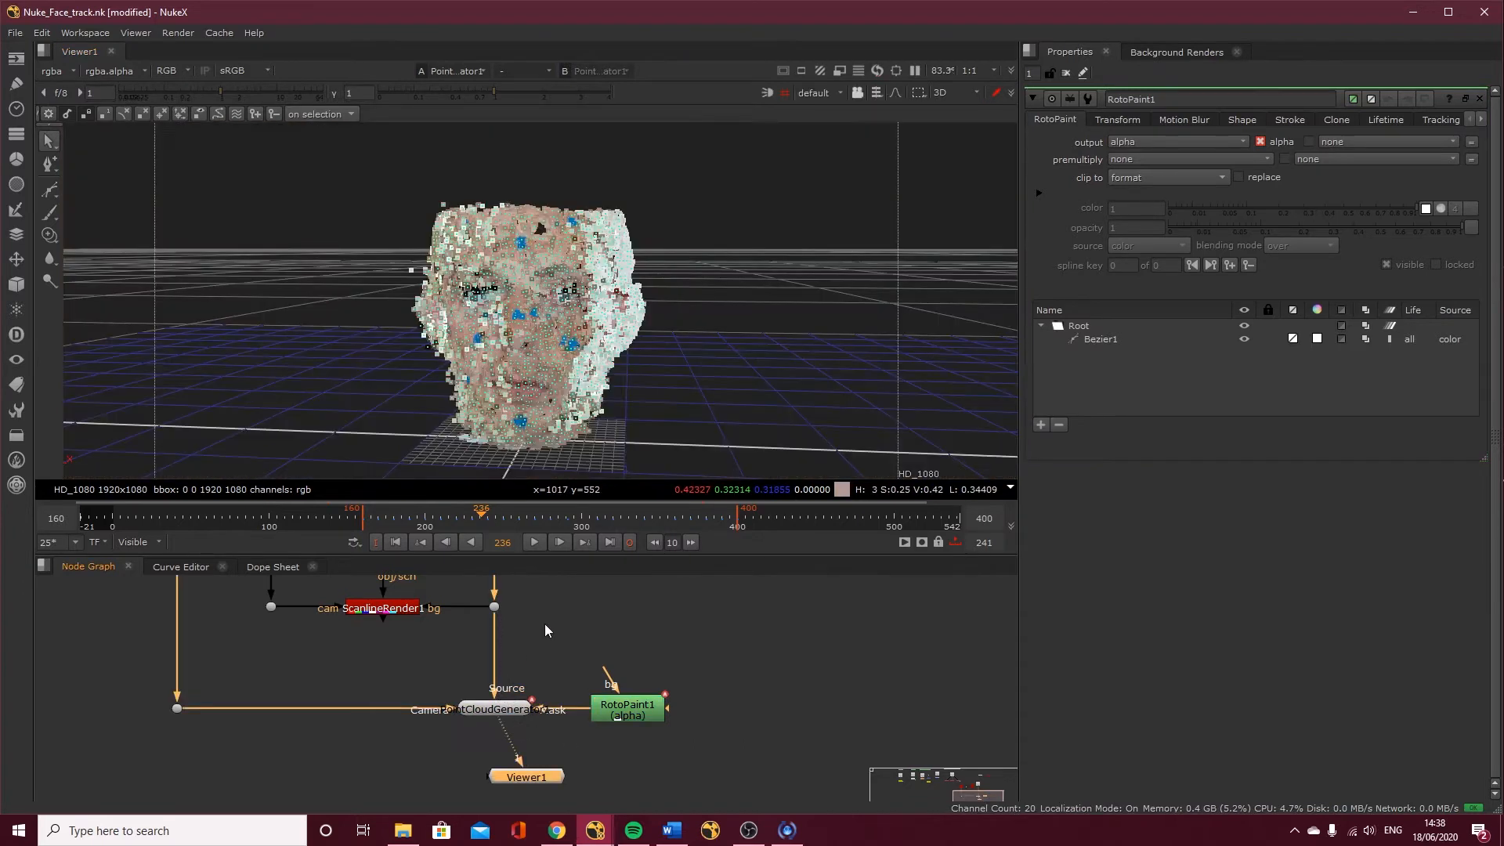
middle_click_drag(384, 625, 448, 745)
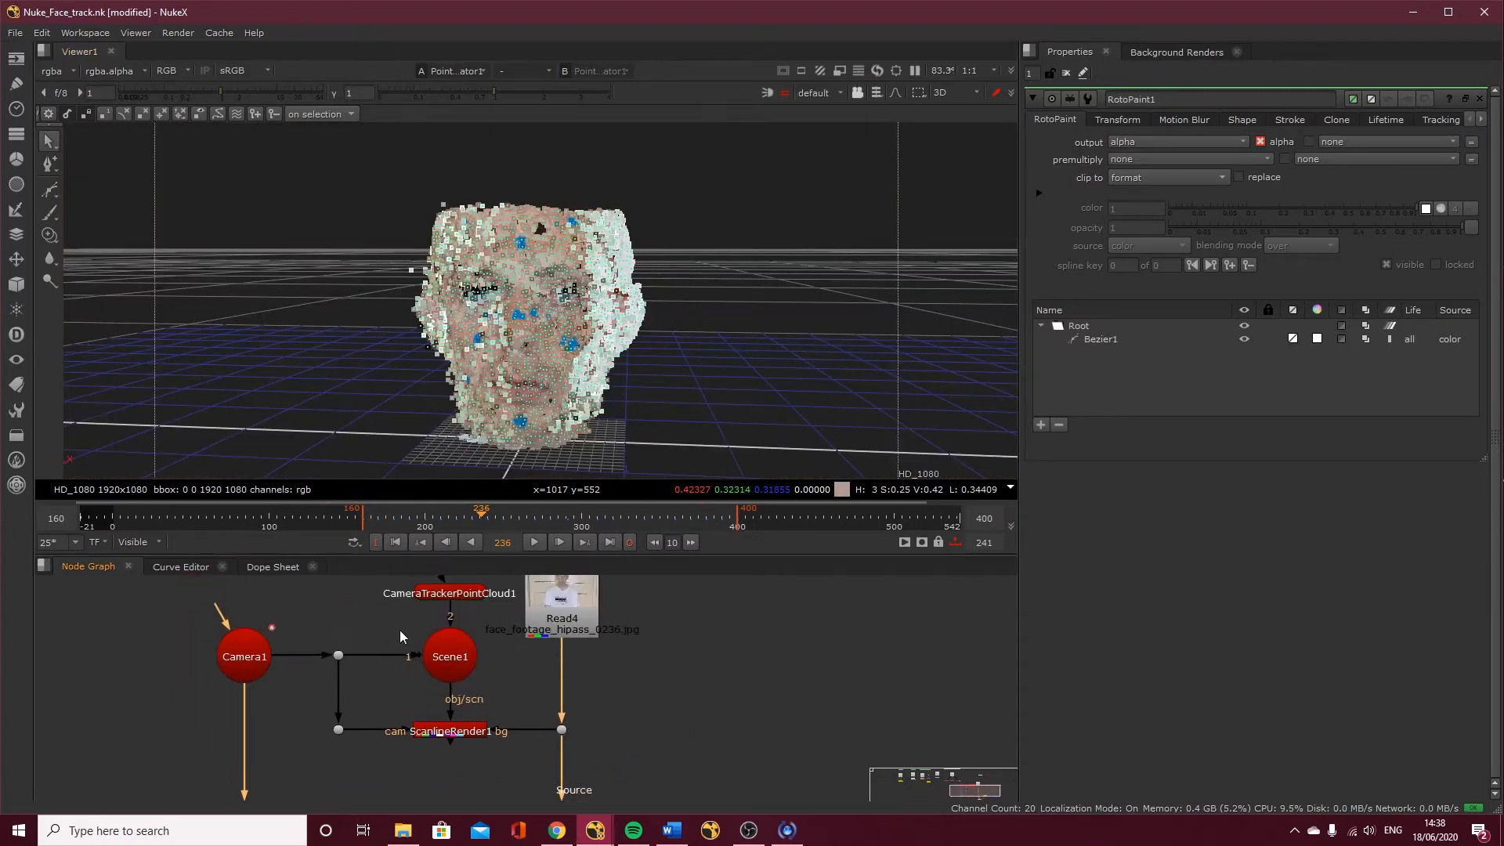
middle_click_drag(447, 587, 447, 614)
left_click_drag(448, 619, 366, 607)
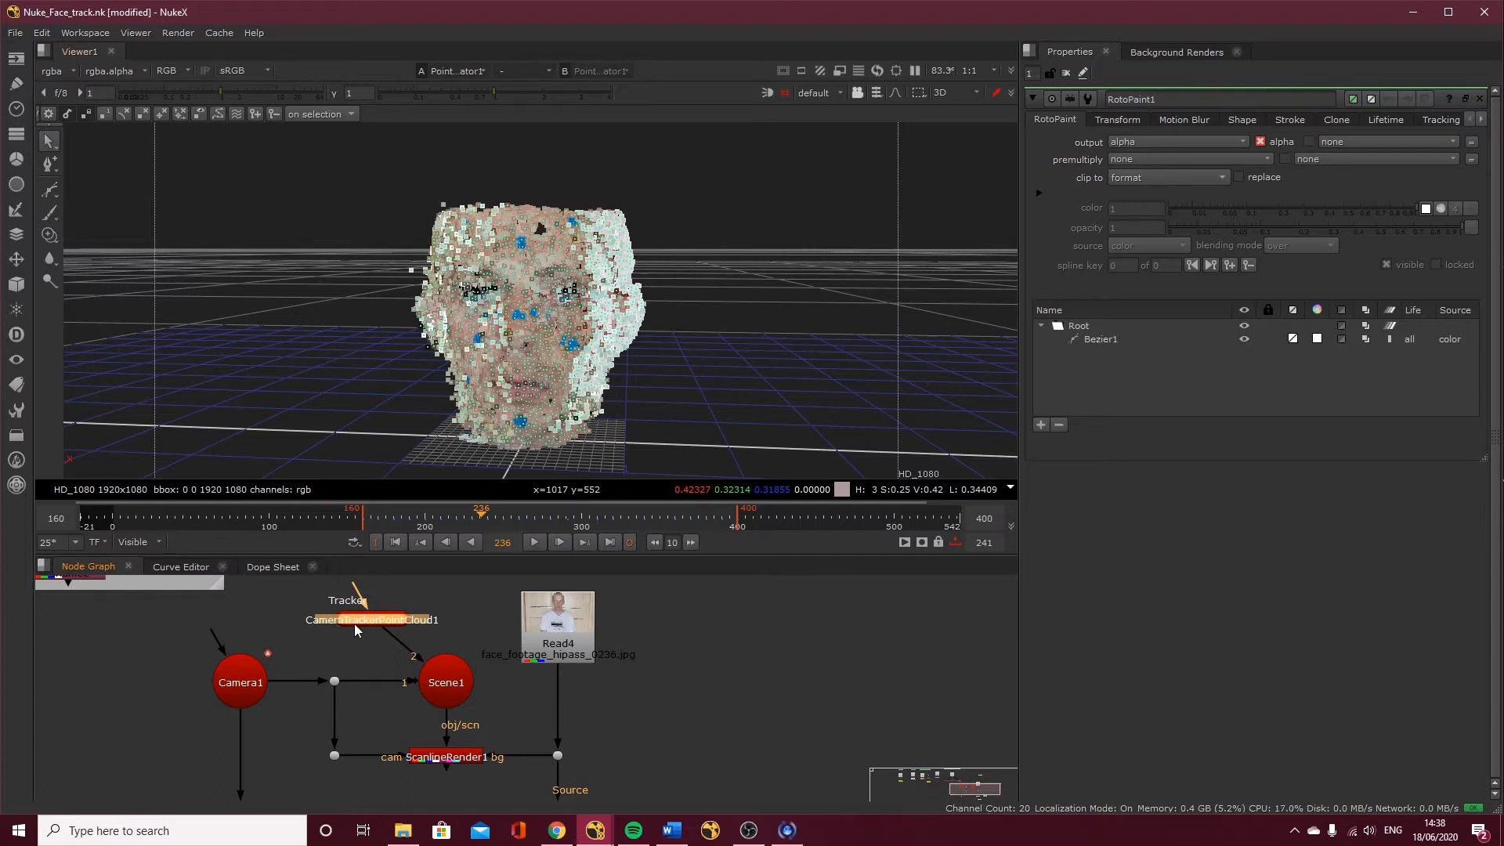
left_click(633, 403)
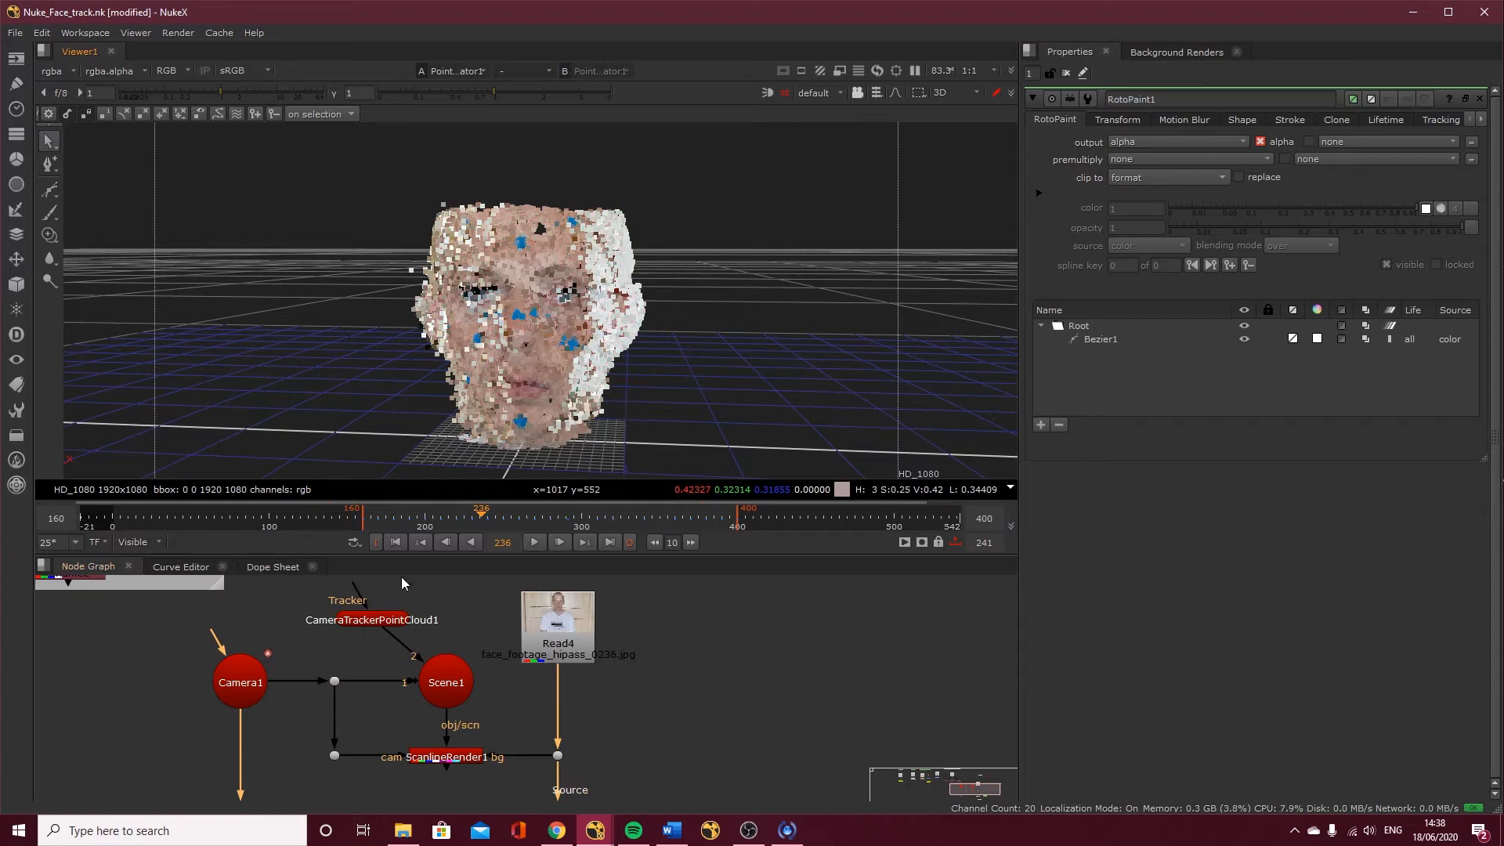
middle_click_drag(478, 705, 457, 658)
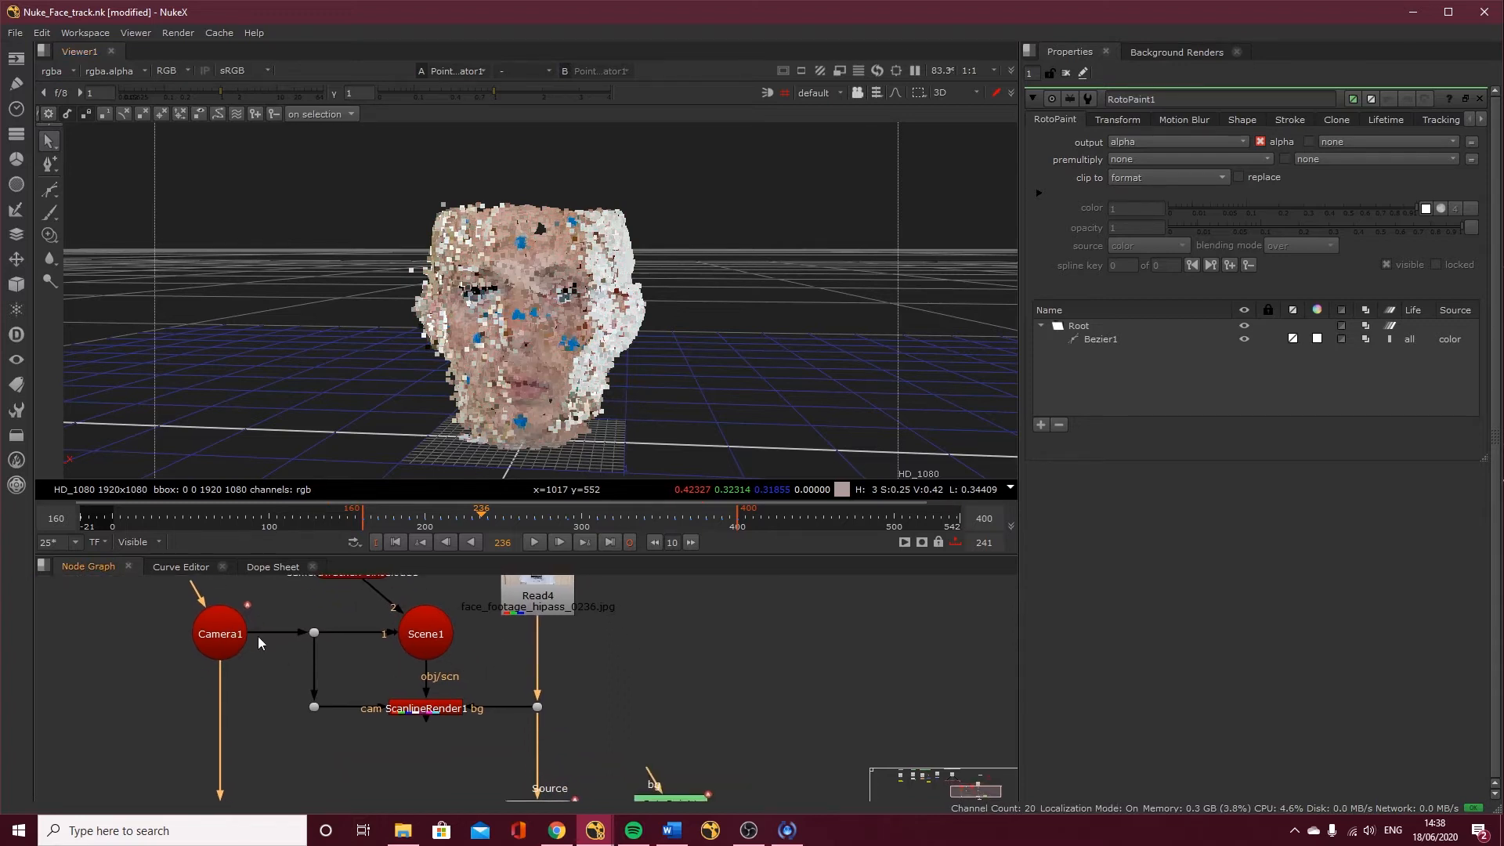
scroll(257, 636, "down", 2)
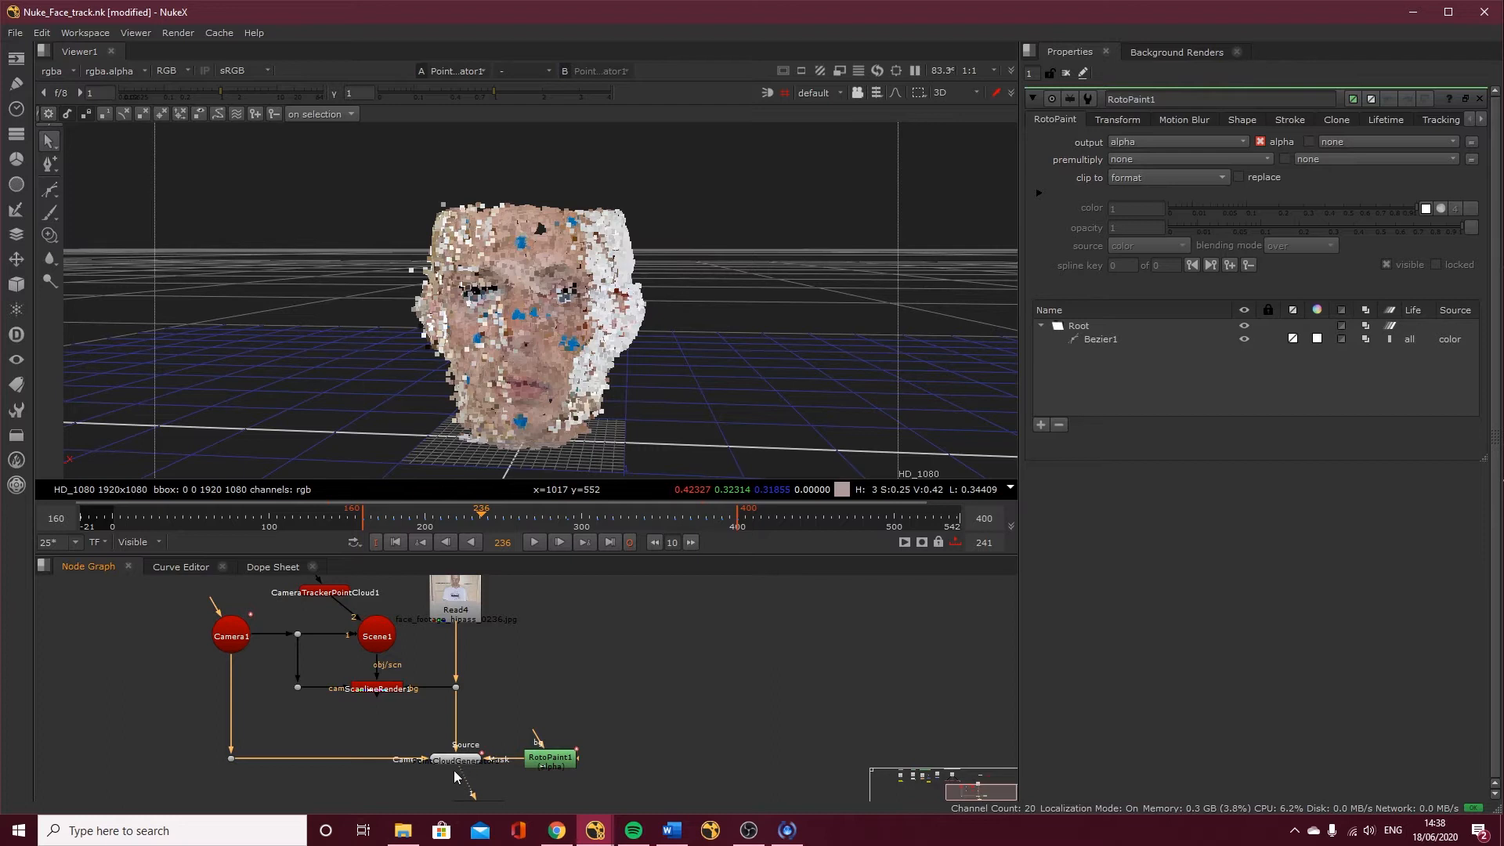
left_click_drag(651, 400, 580, 412, "ctrl")
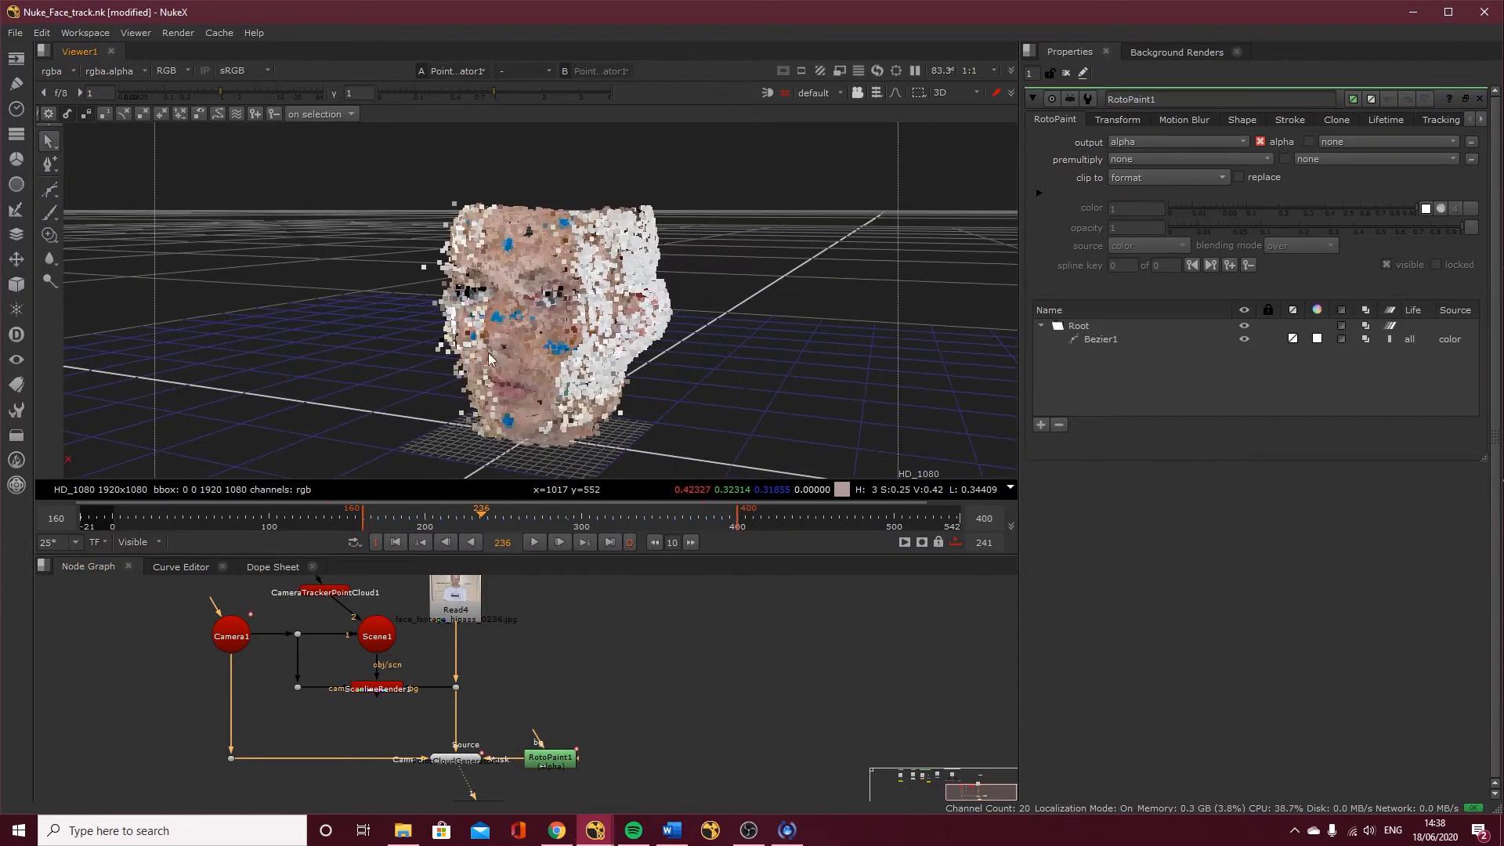
Open the PointCloudGenerator's properties and switch the 3D viewer to Vertex selection
left_click(441, 763)
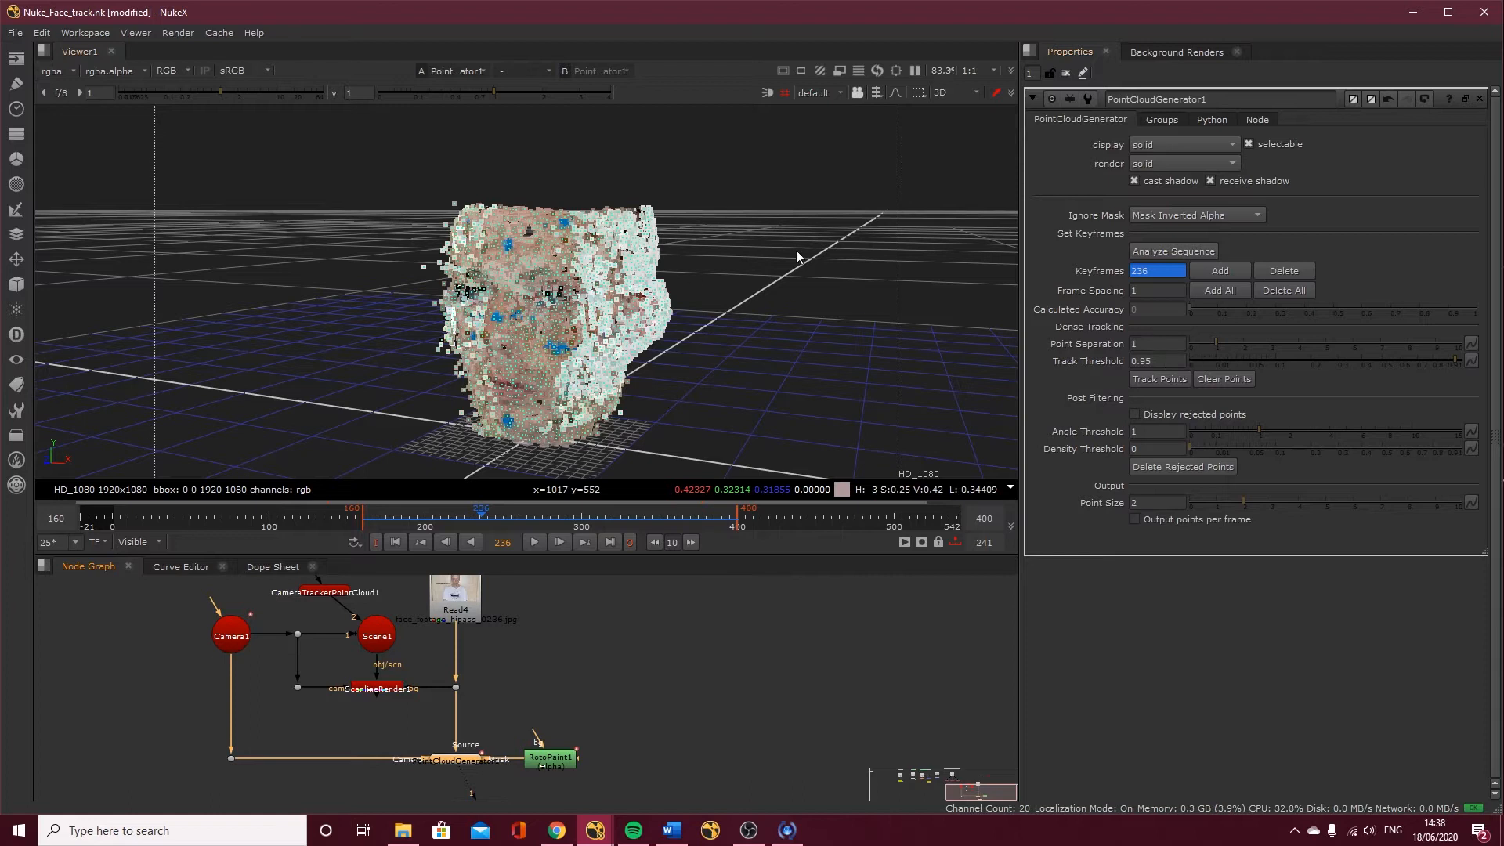
left_click(876, 92)
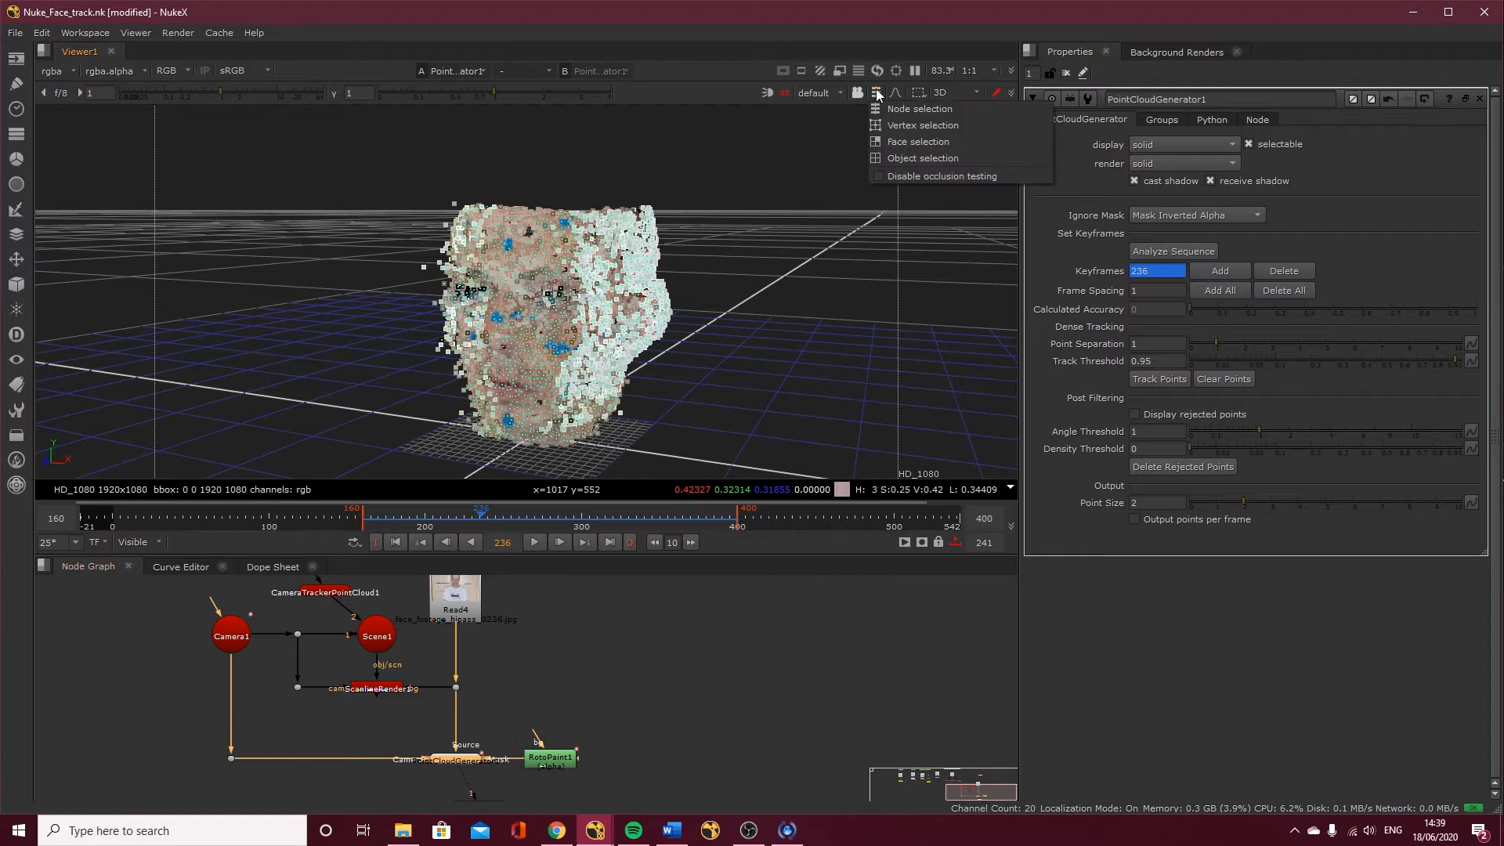
left_click(900, 124)
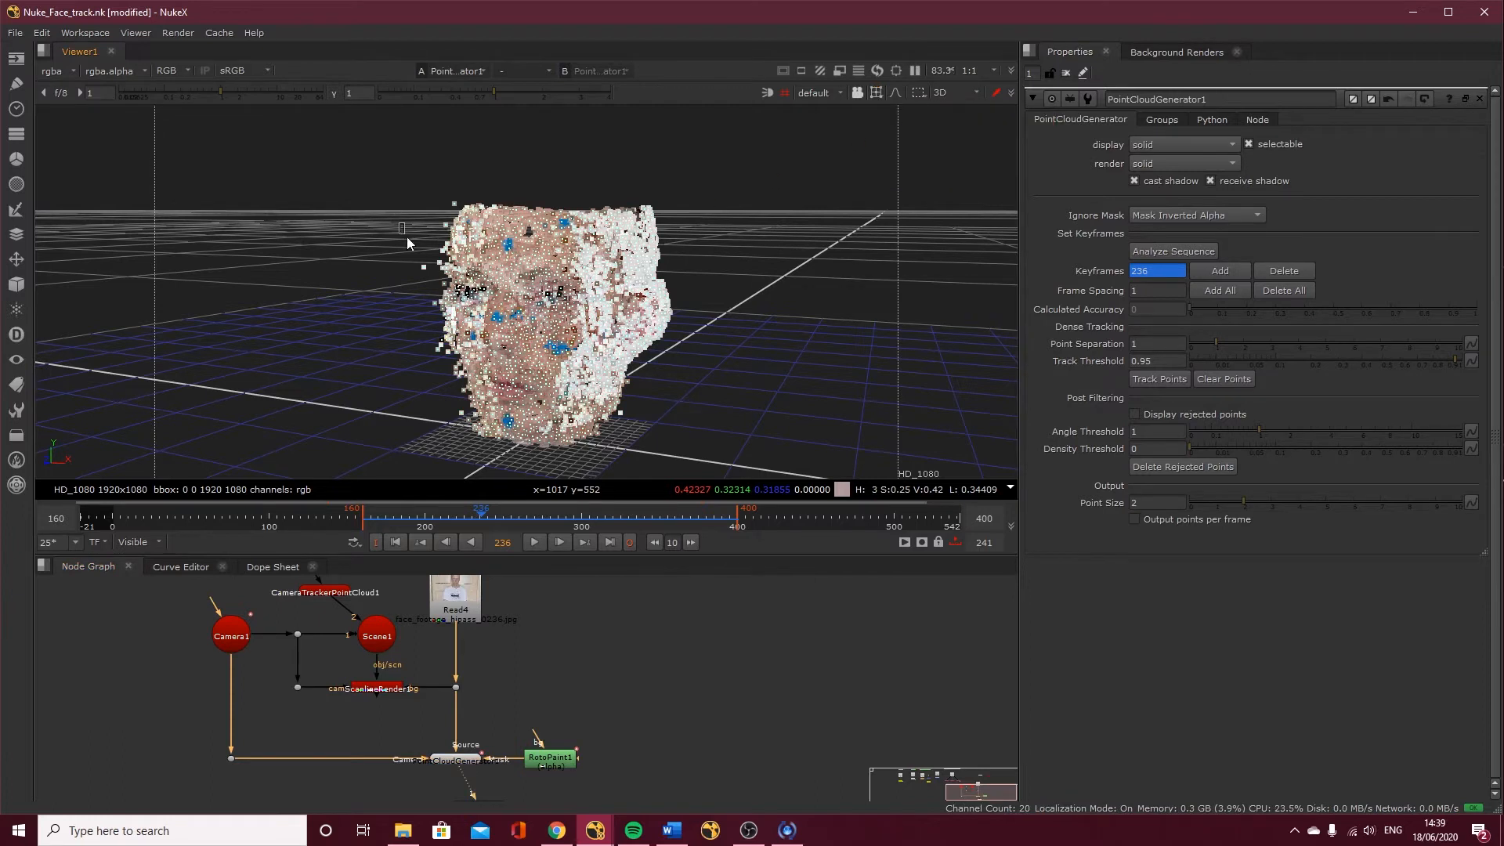
Select and delete stray points floating outside the head's outline, in front of the face and behind the ear
left_click_drag(426, 276, 429, 280)
scroll(429, 275, "up", 2)
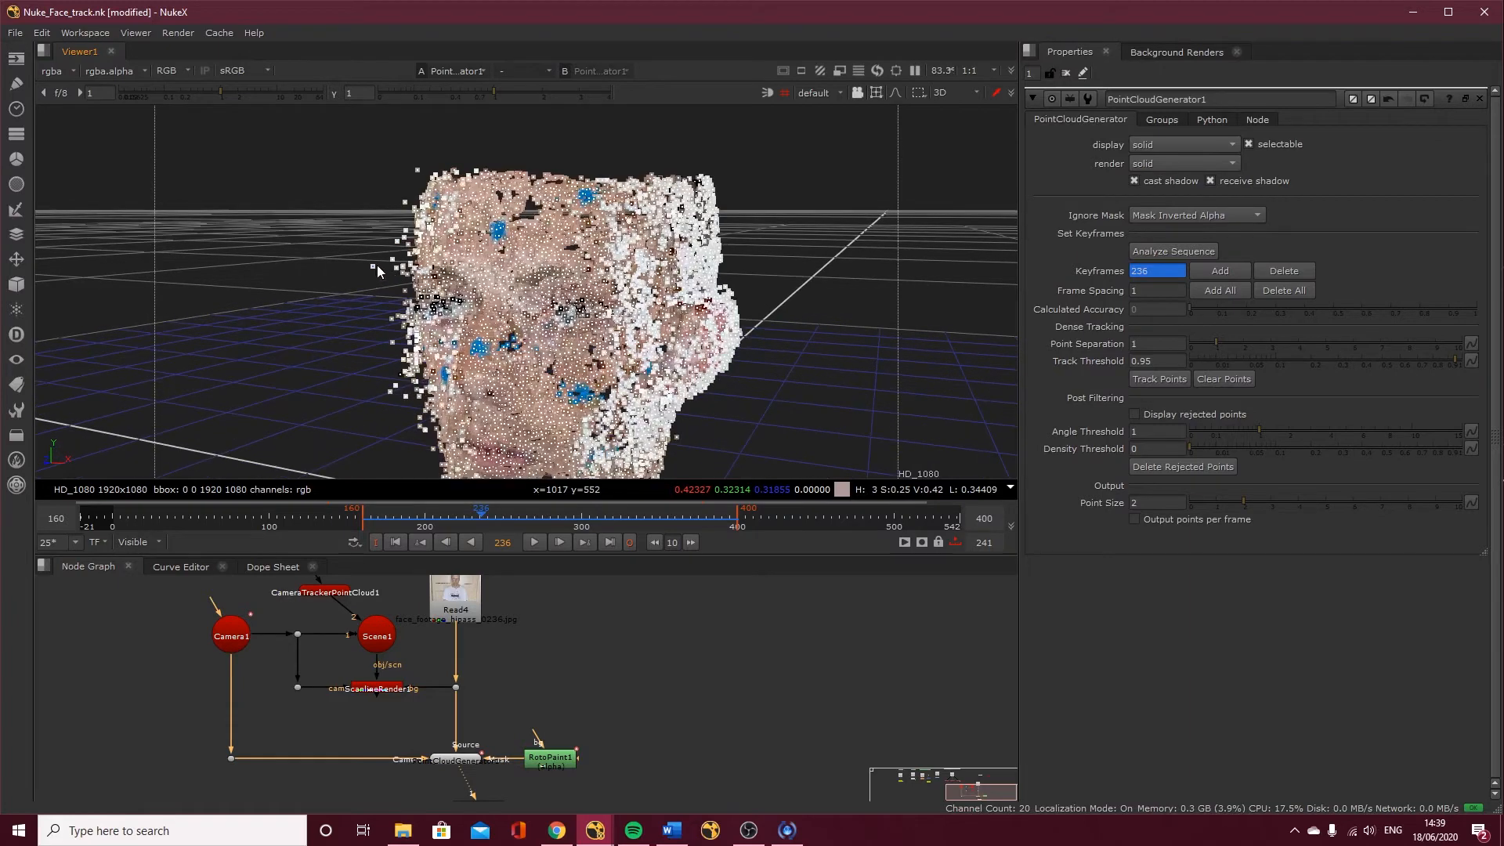
left_click_drag(380, 408, 397, 334, "ctrl")
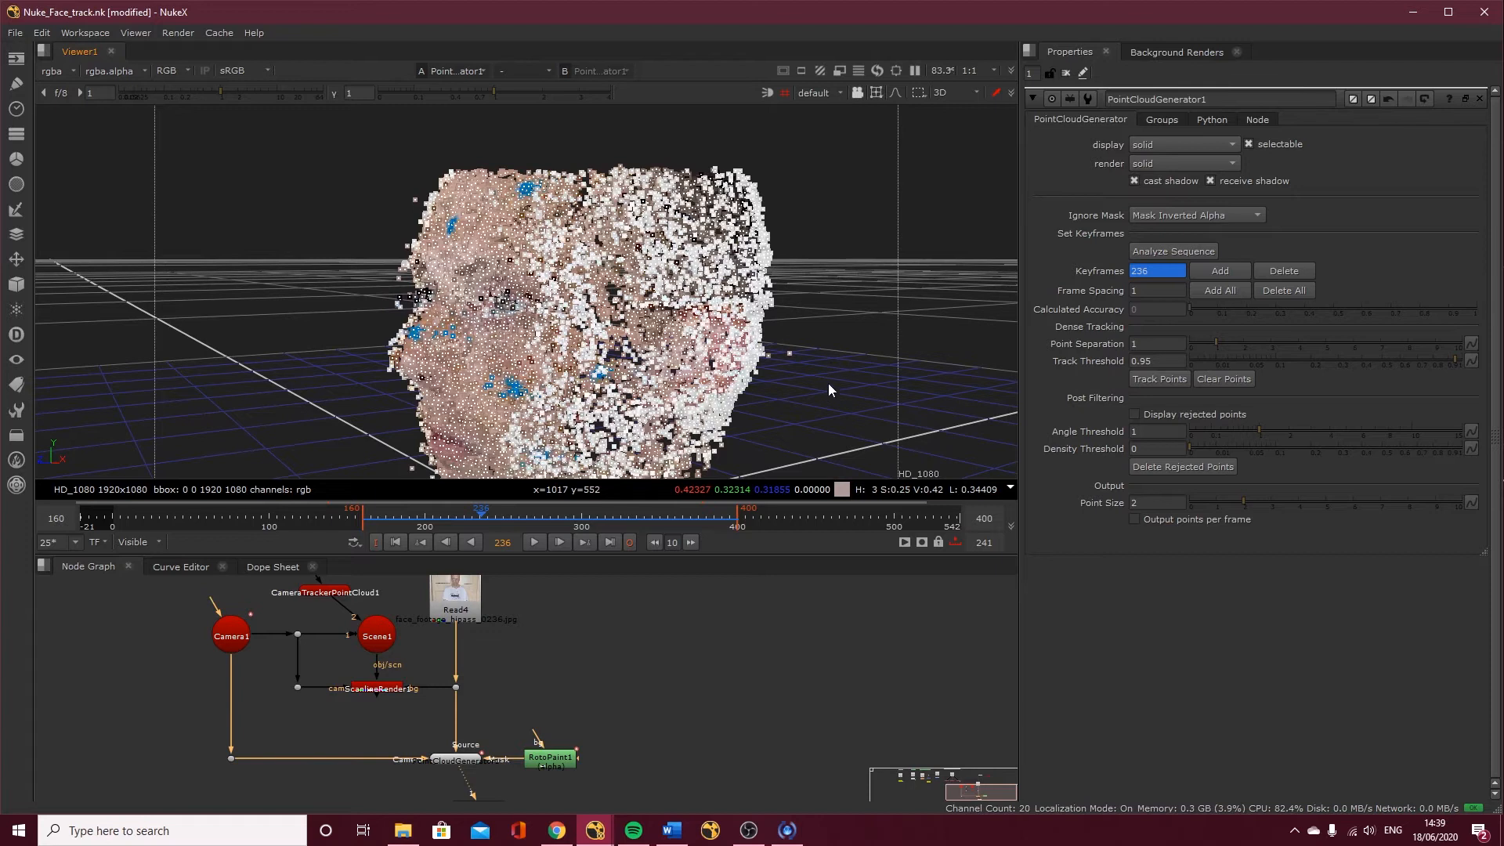
mouse_move(830, 383)
left_mouse_down("ctrl")
mouse_move(811, 389)
mouse_move(819, 358)
left_mouse_up("ctrl")
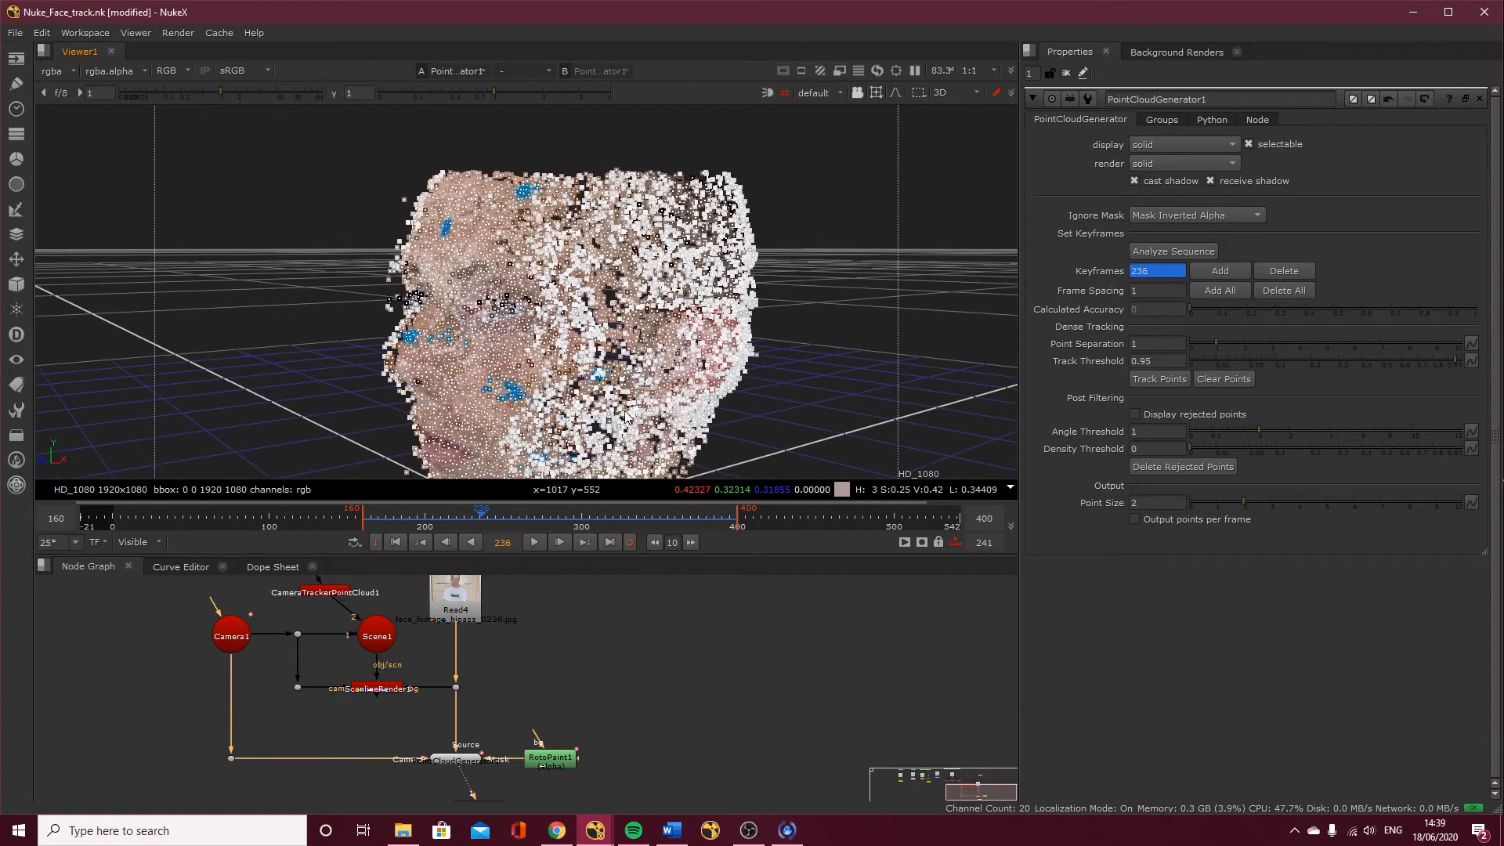
left_click_drag(725, 406, 631, 393, "ctrl")
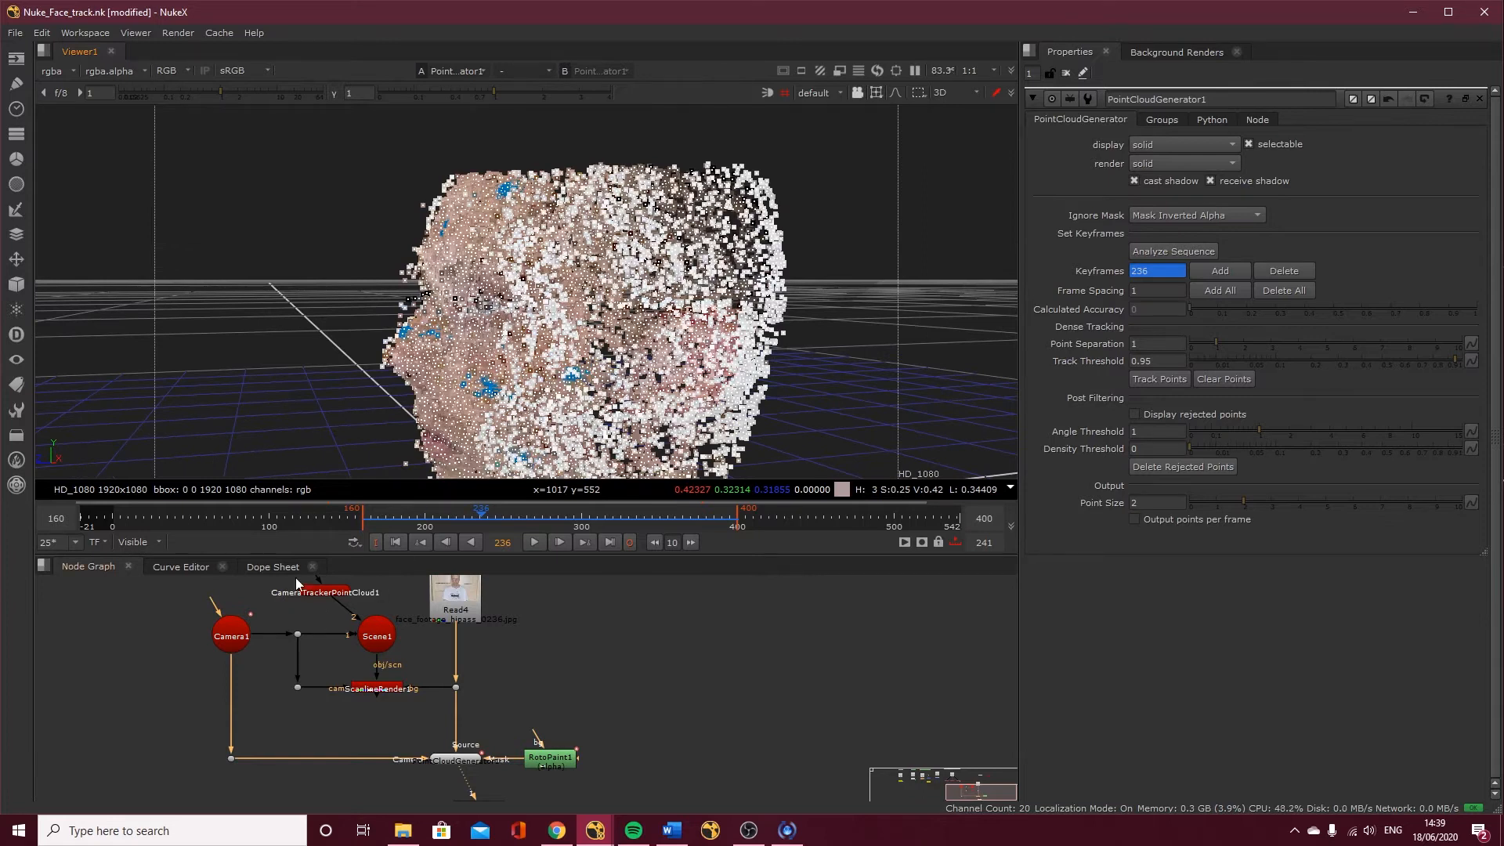
left_click_drag(558, 464, 422, 310, "ctrl")
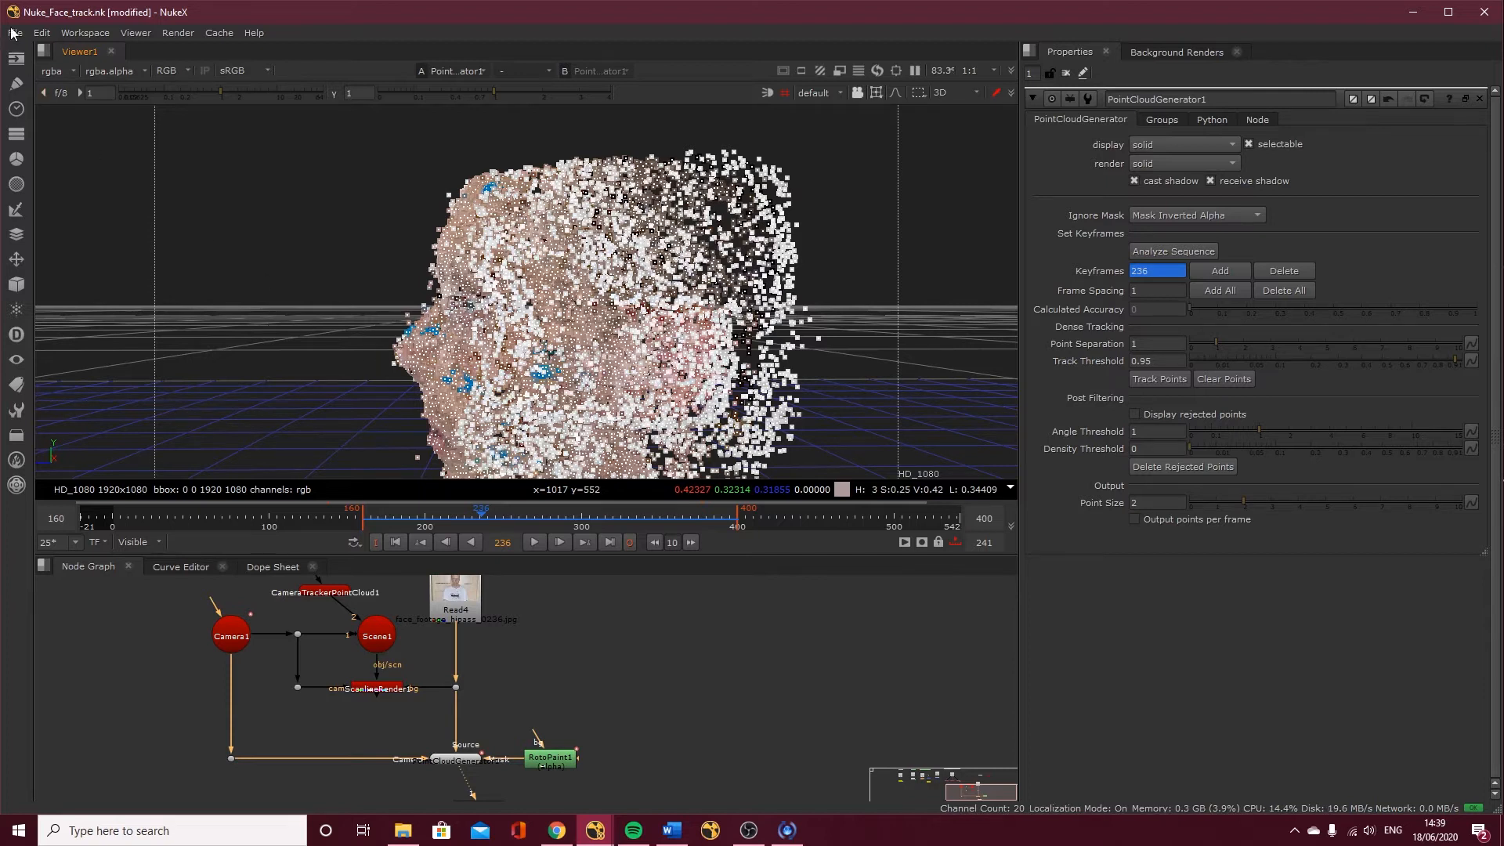
Try a 3D handle size of 1.7 in the Viewer Handles preferences and discard the change
left_click(45, 34)
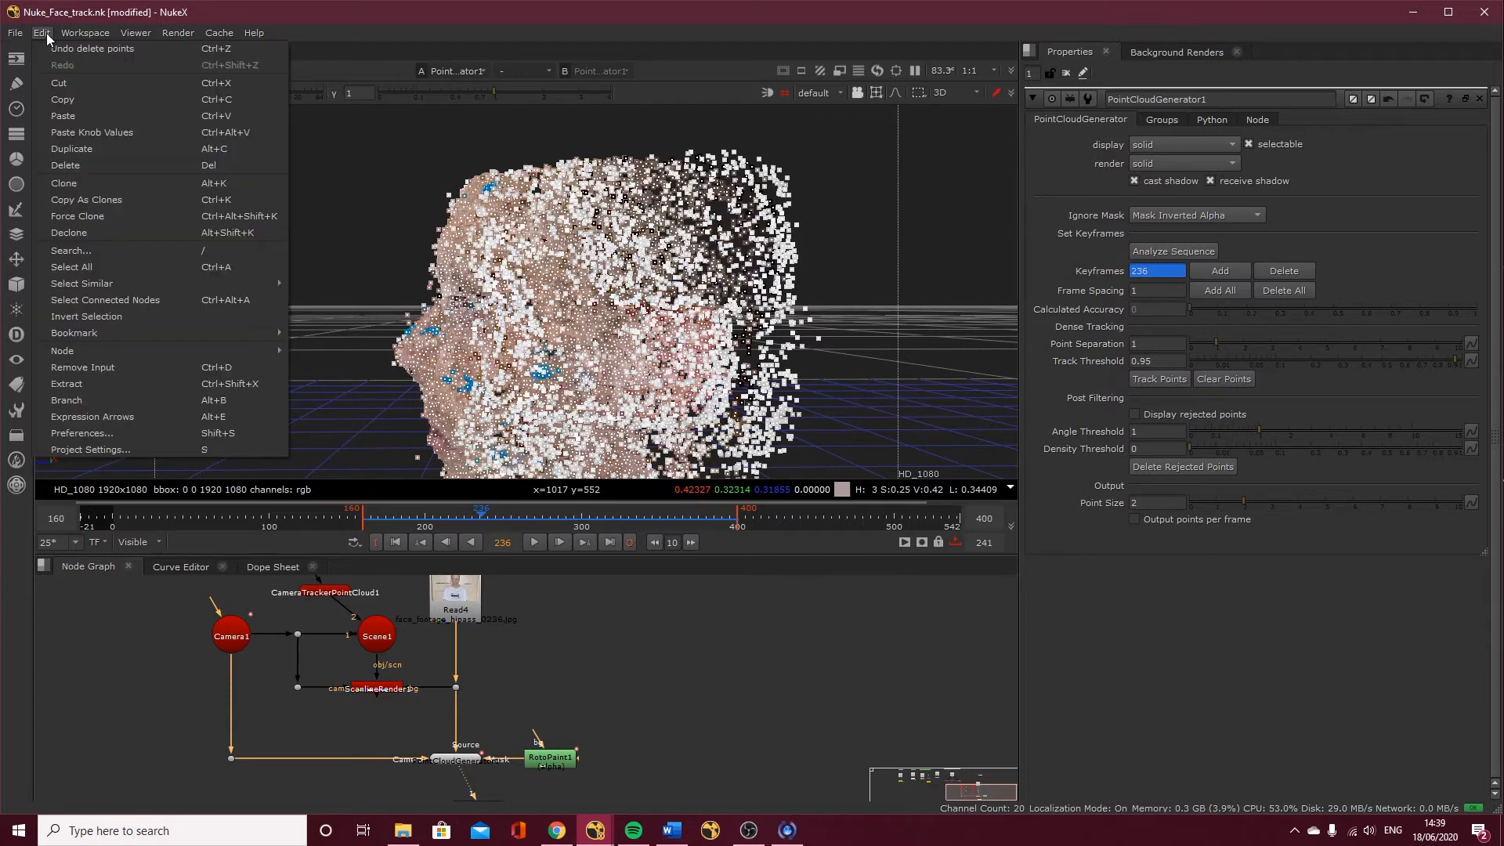
left_click(114, 431)
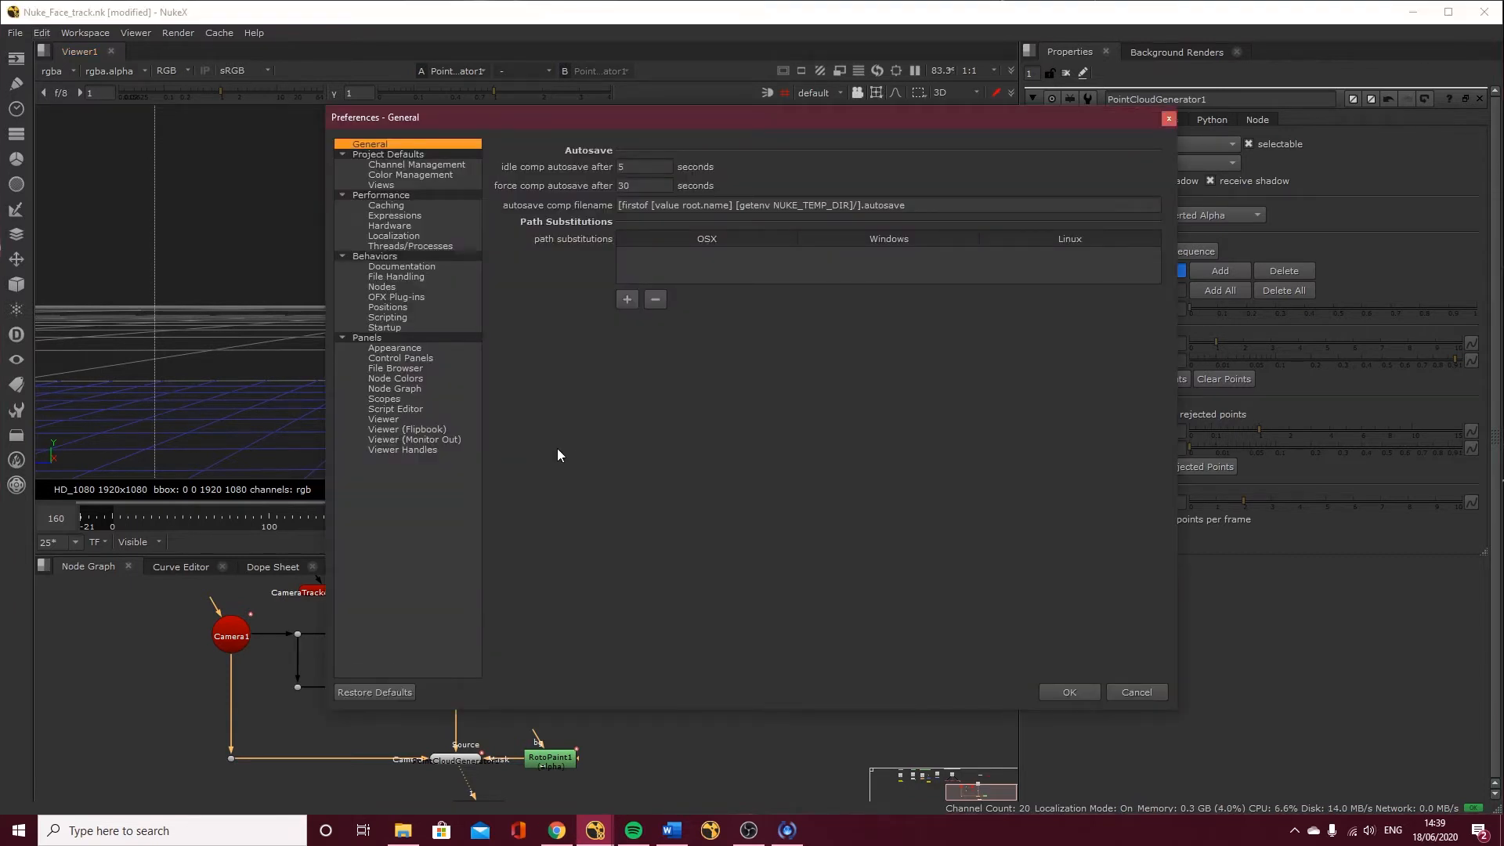
left_click(412, 449)
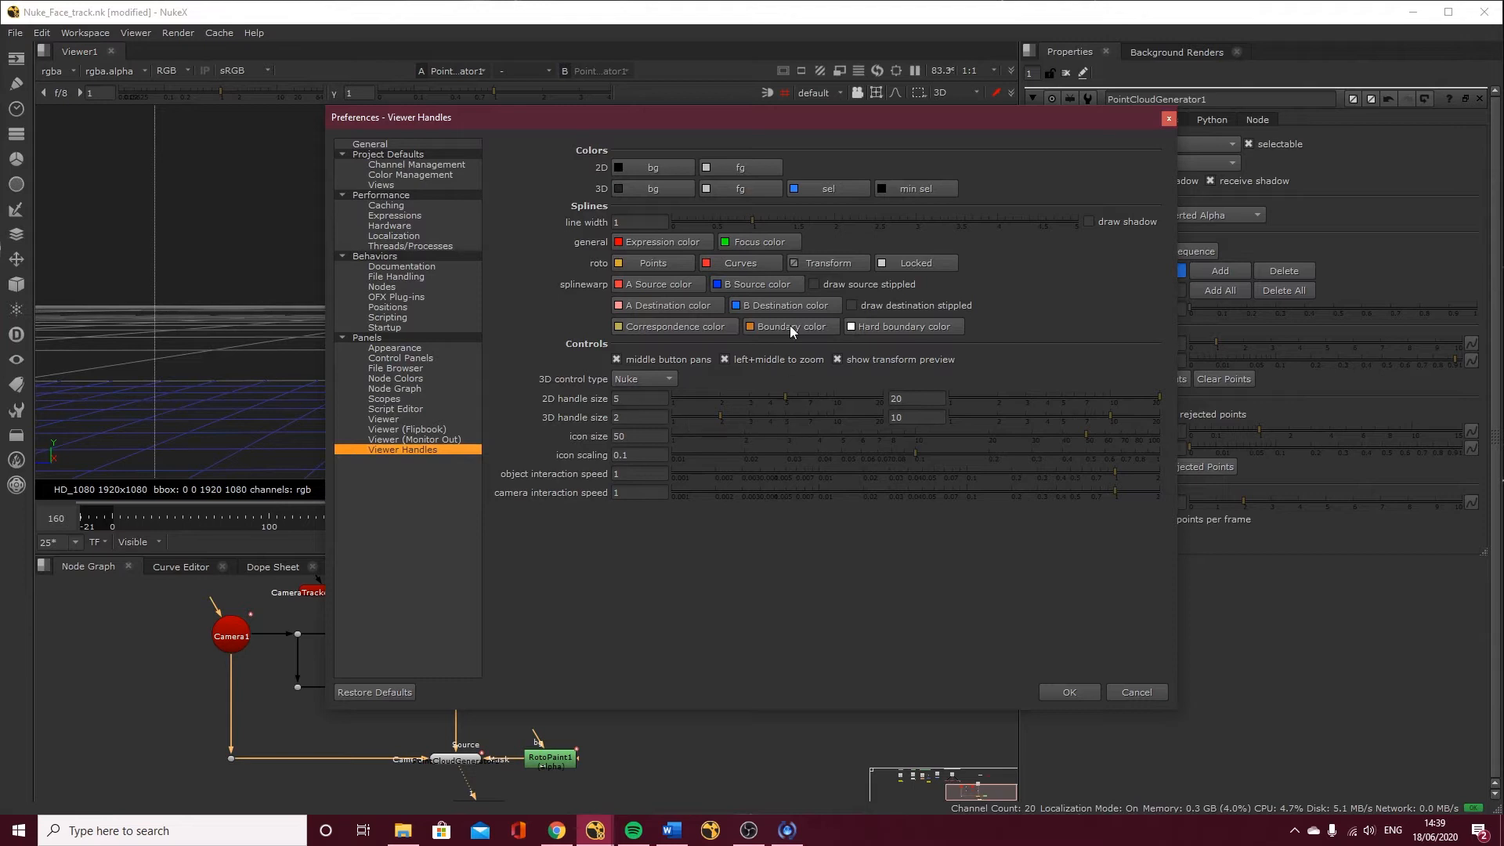
left_click_drag(781, 114, 1213, 85)
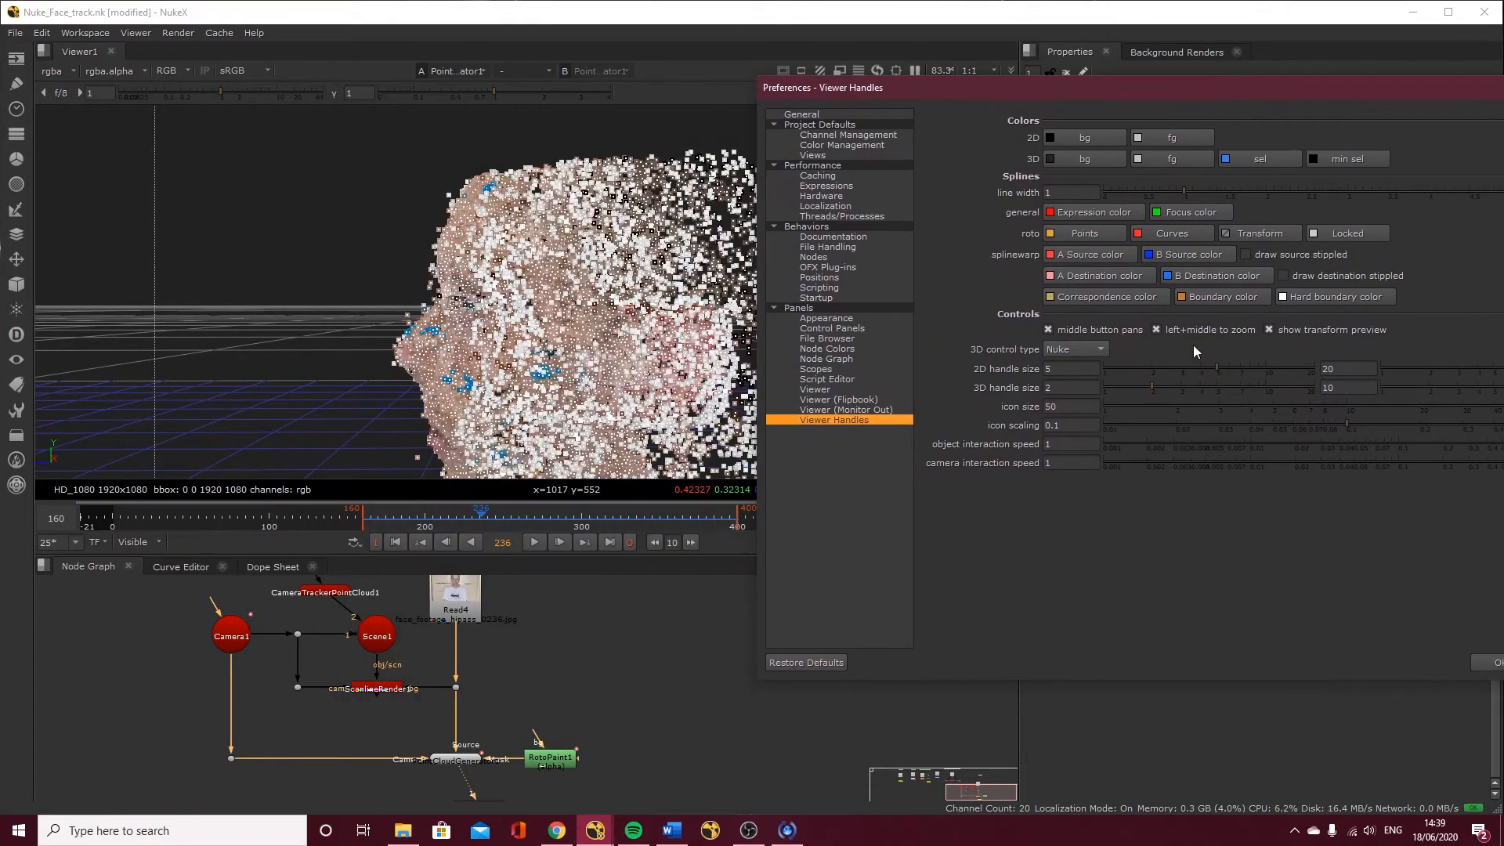
left_click(1219, 388)
left_click_drag(1220, 386, 1141, 379)
left_click_drag(1210, 92, 978, 94)
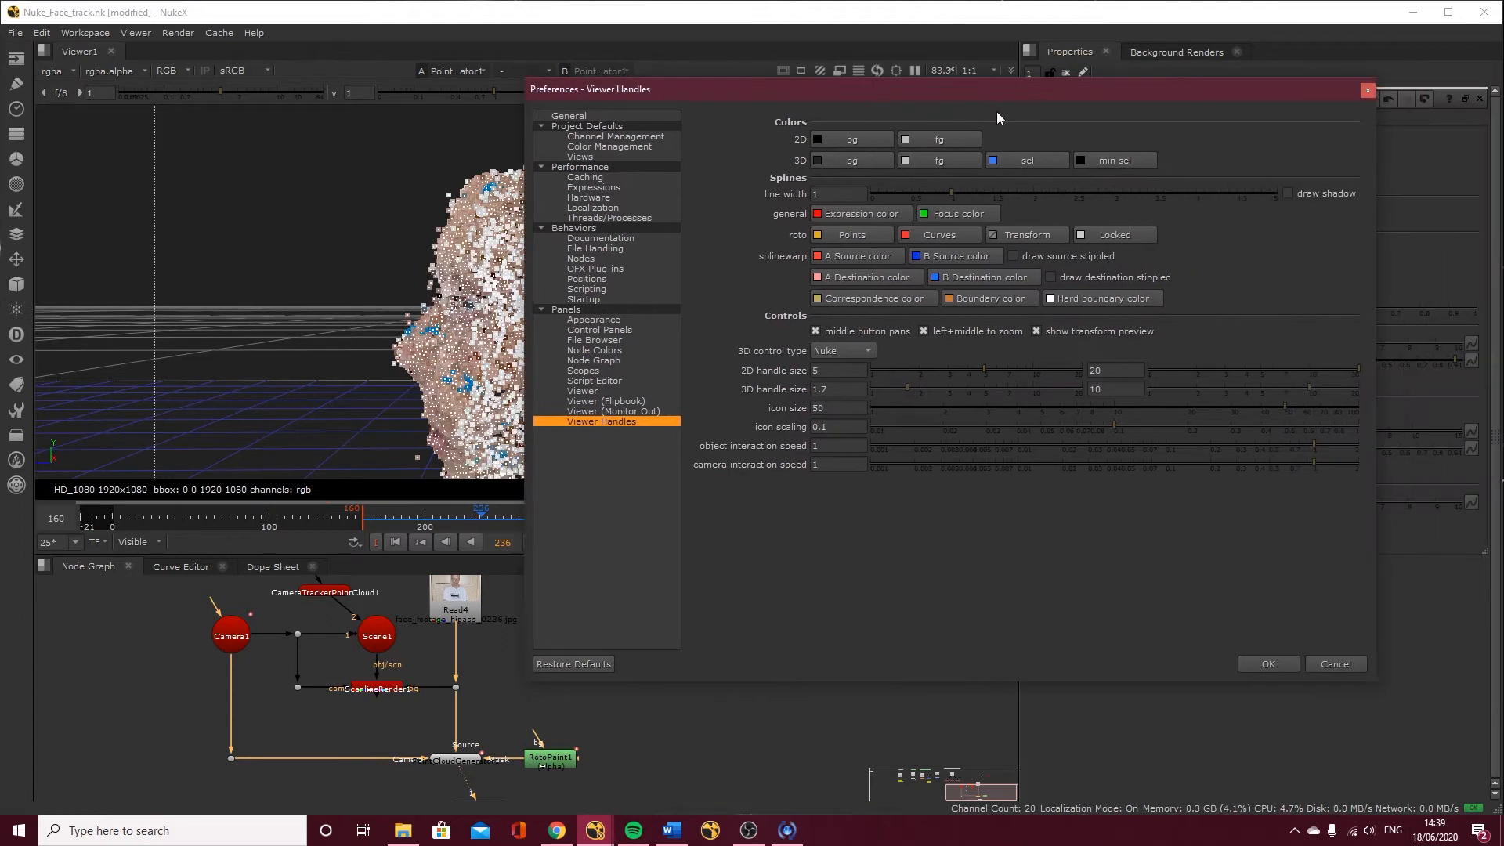
left_click(1322, 663)
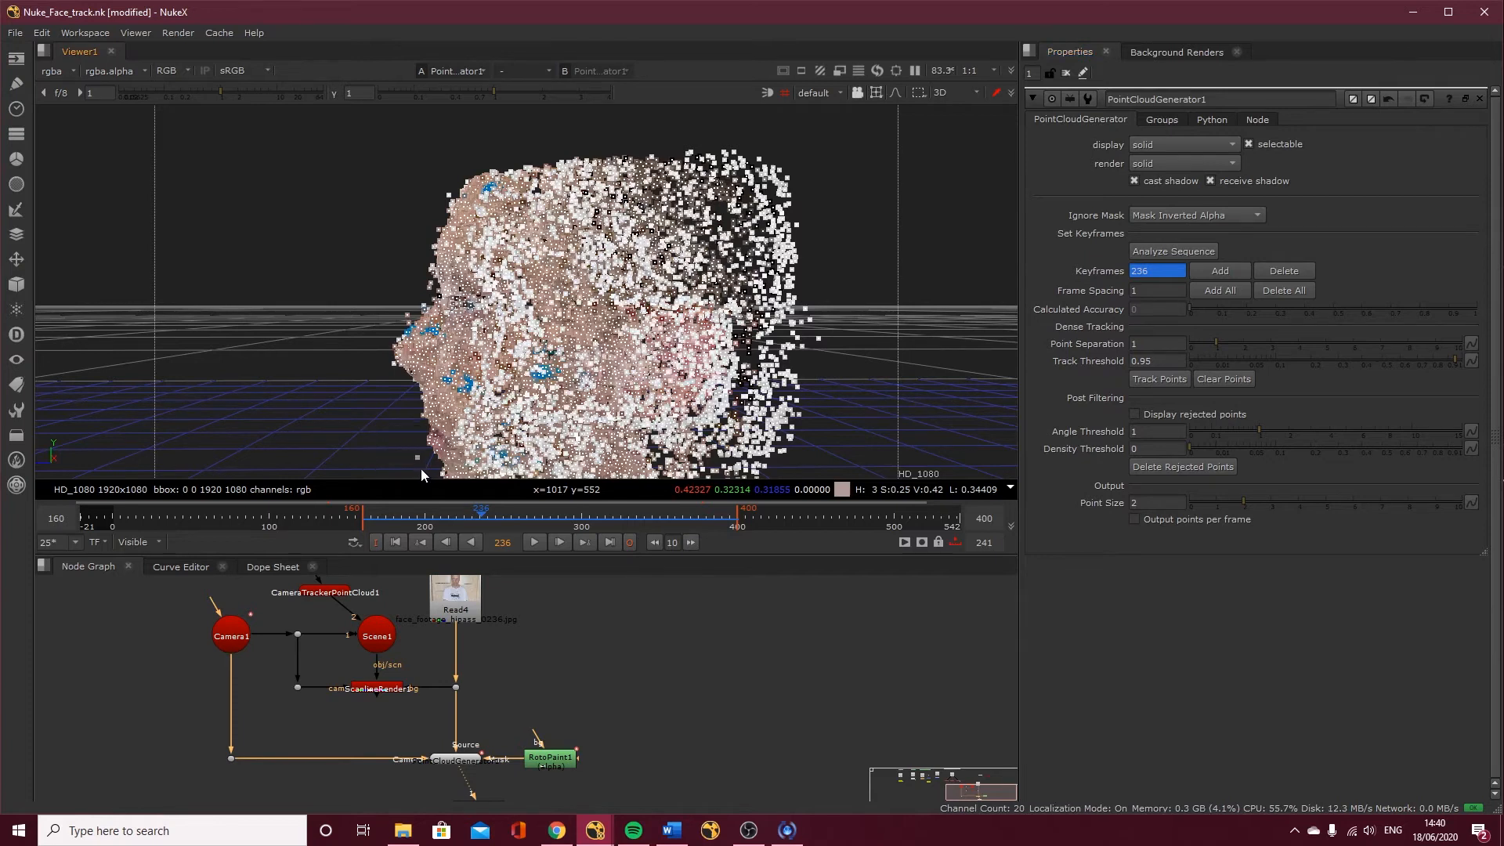
Select and delete the stray points behind the back of the head and in front of the nose
left_click_drag(846, 291, 829, 388)
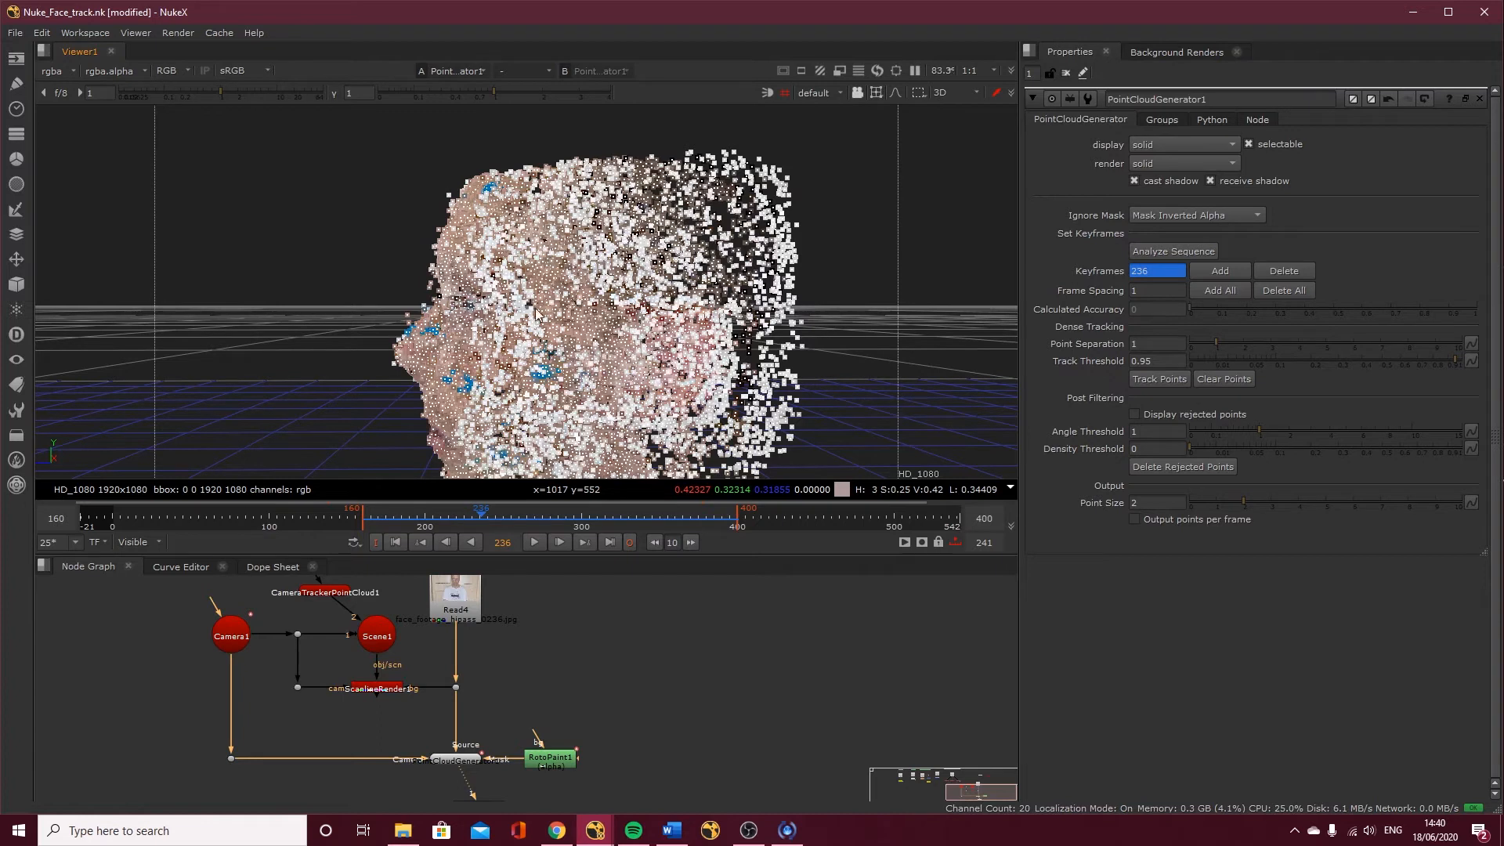
left_click_drag(406, 303, 419, 336)
left_click_drag(377, 336, 351, 274, "ctrl")
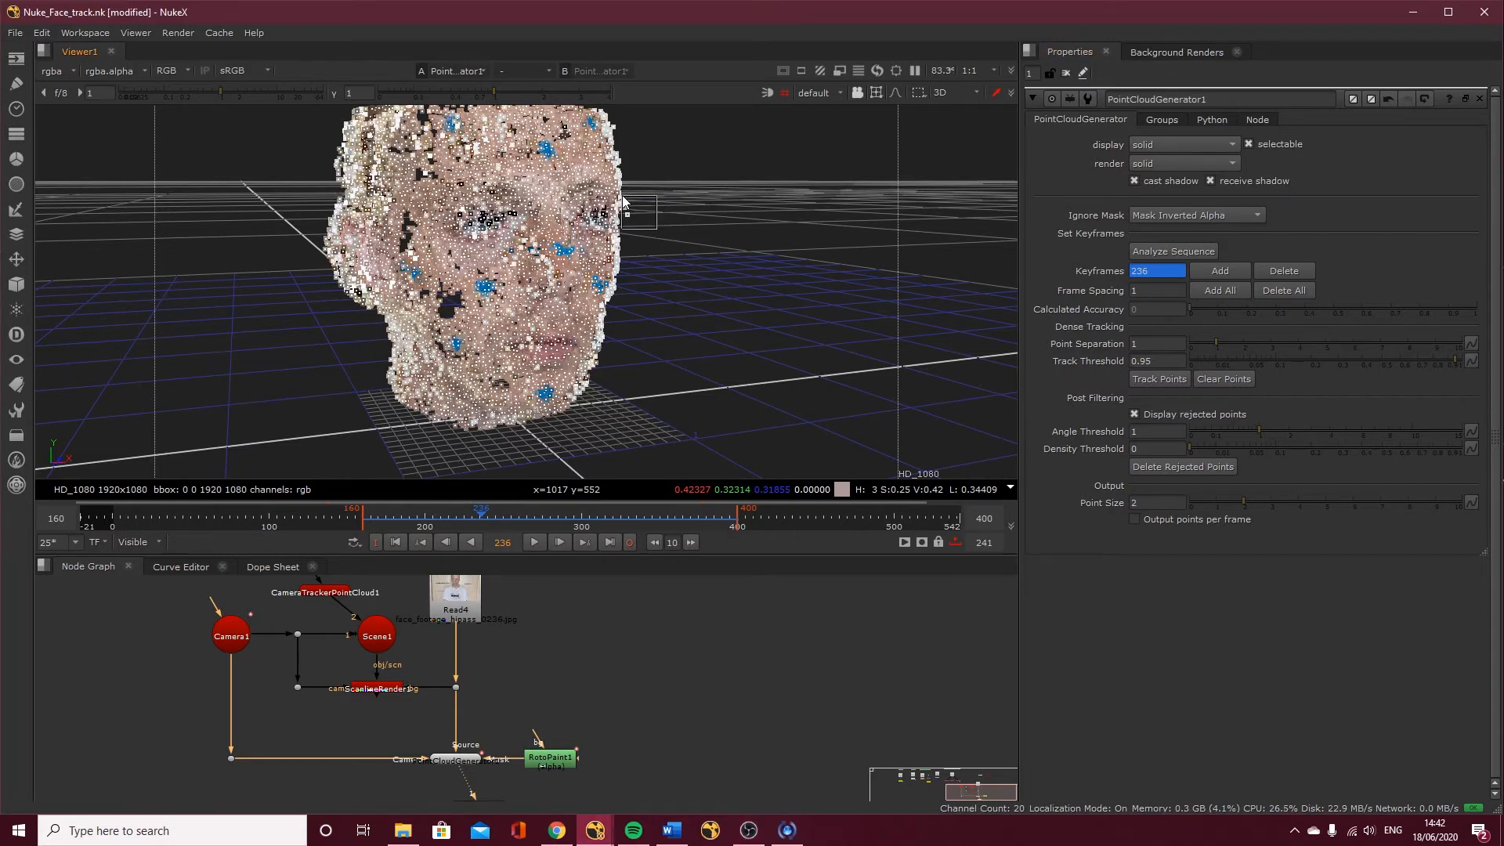
Select and delete the stray points sticking out from the forehead and brow outline
left_click_drag(670, 255, 712, 251, "ctrl")
mouse_move(637, 110)
left_mouse_down("ctrl")
mouse_move(658, 143)
mouse_move(651, 124)
left_mouse_up("ctrl")
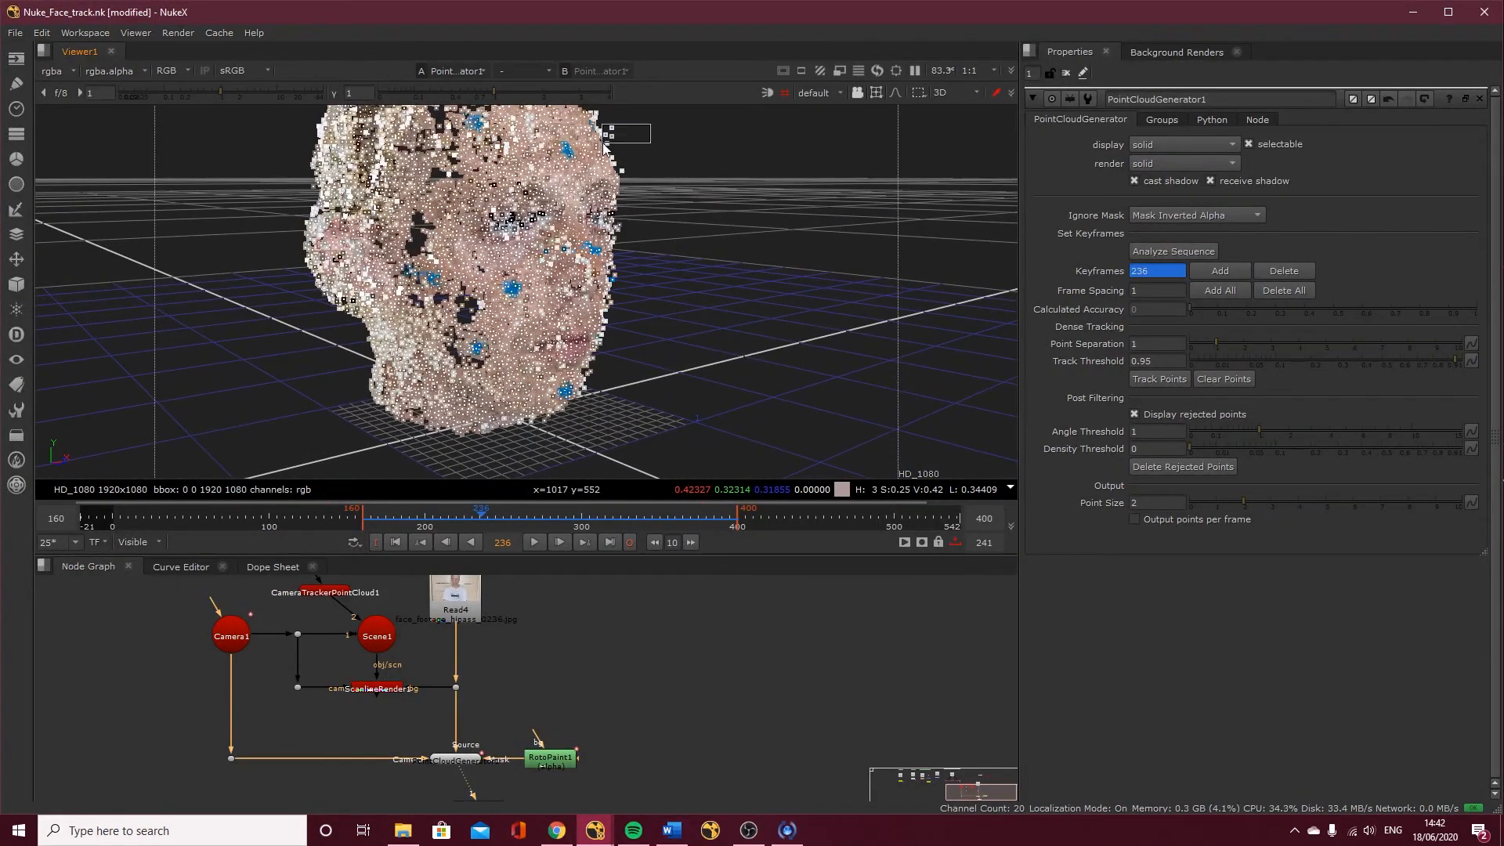
left_click_drag(646, 139, 620, 179)
left_click_drag(632, 172, 633, 167)
left_click_drag(669, 321, 734, 356, "ctrl")
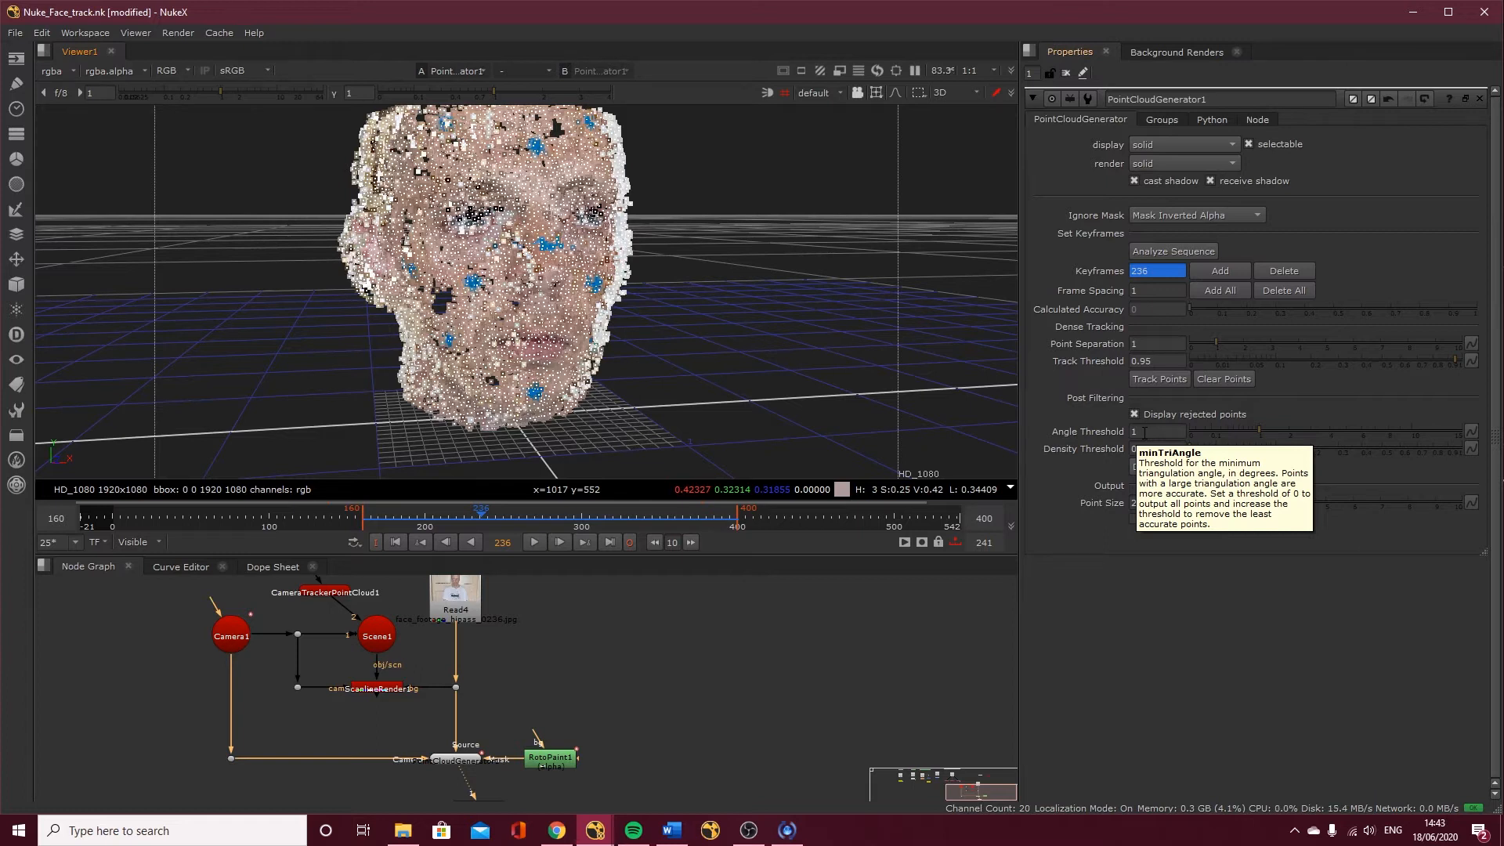
Try Angle Threshold values of 0 and 1.8 and turn off the display of rejected points
left_click(1218, 433)
left_click_drag(1217, 435, 1205, 436)
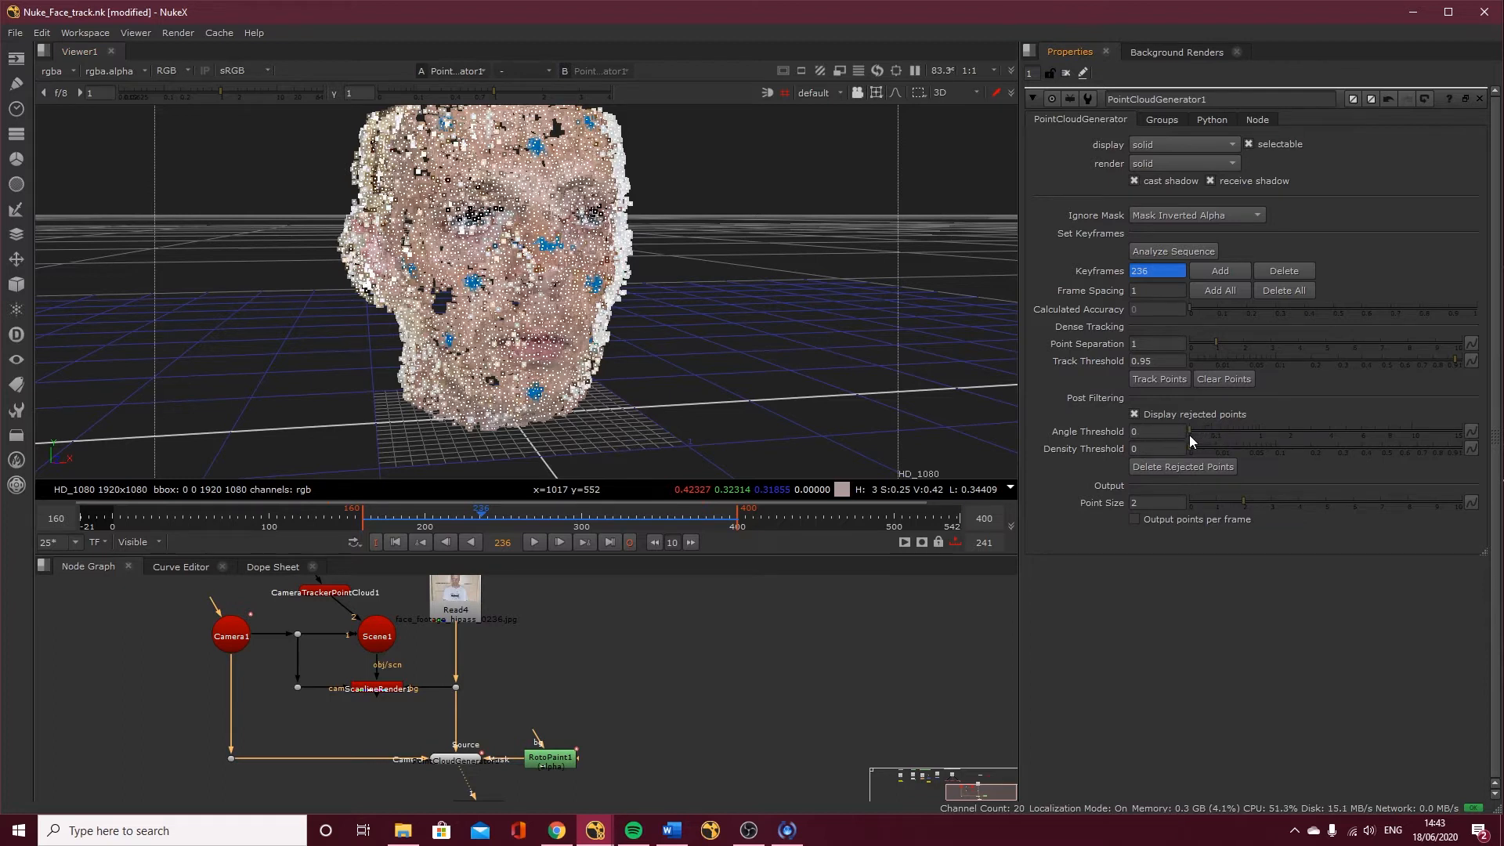
left_click_drag(1189, 435, 1284, 436)
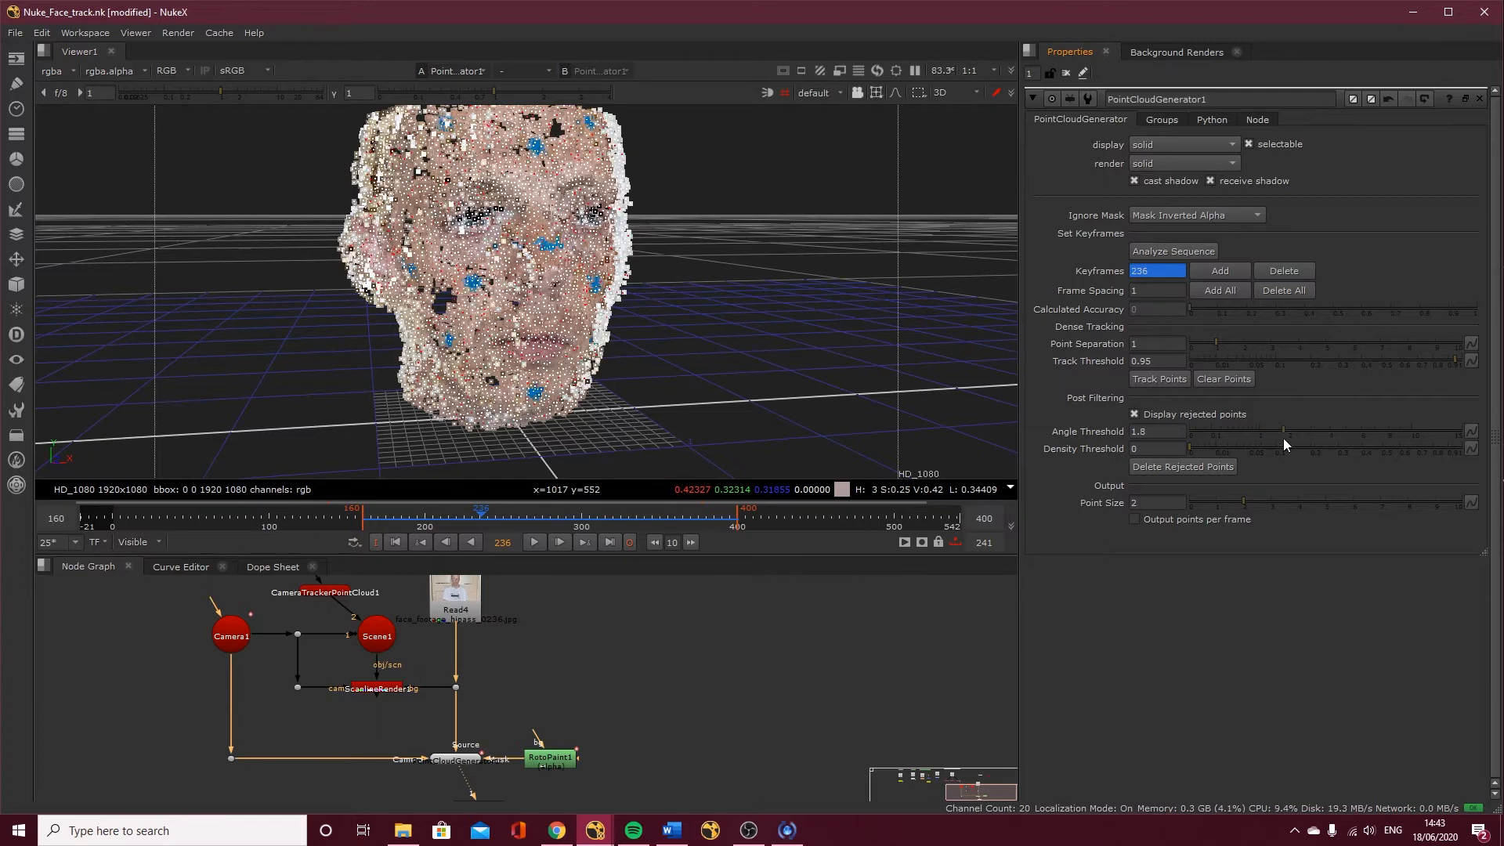
left_click(1154, 419)
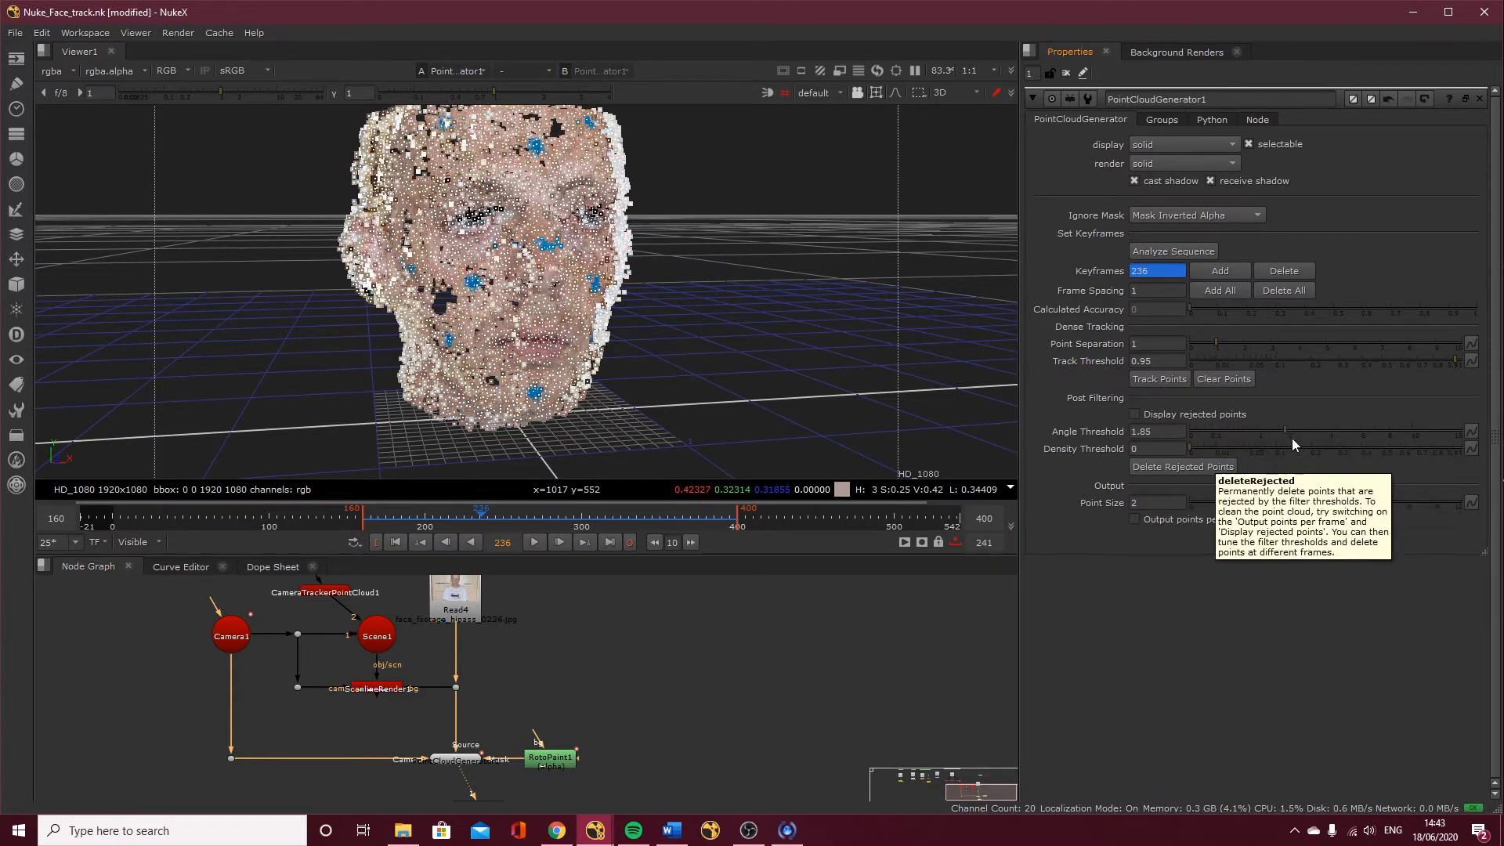
Try an Angle Threshold of 3.5 and a Density Threshold of 0.65, checking the cloud from several sides
left_click_drag(1287, 430, 1303, 432)
left_click_drag(776, 291, 810, 283, "ctrl")
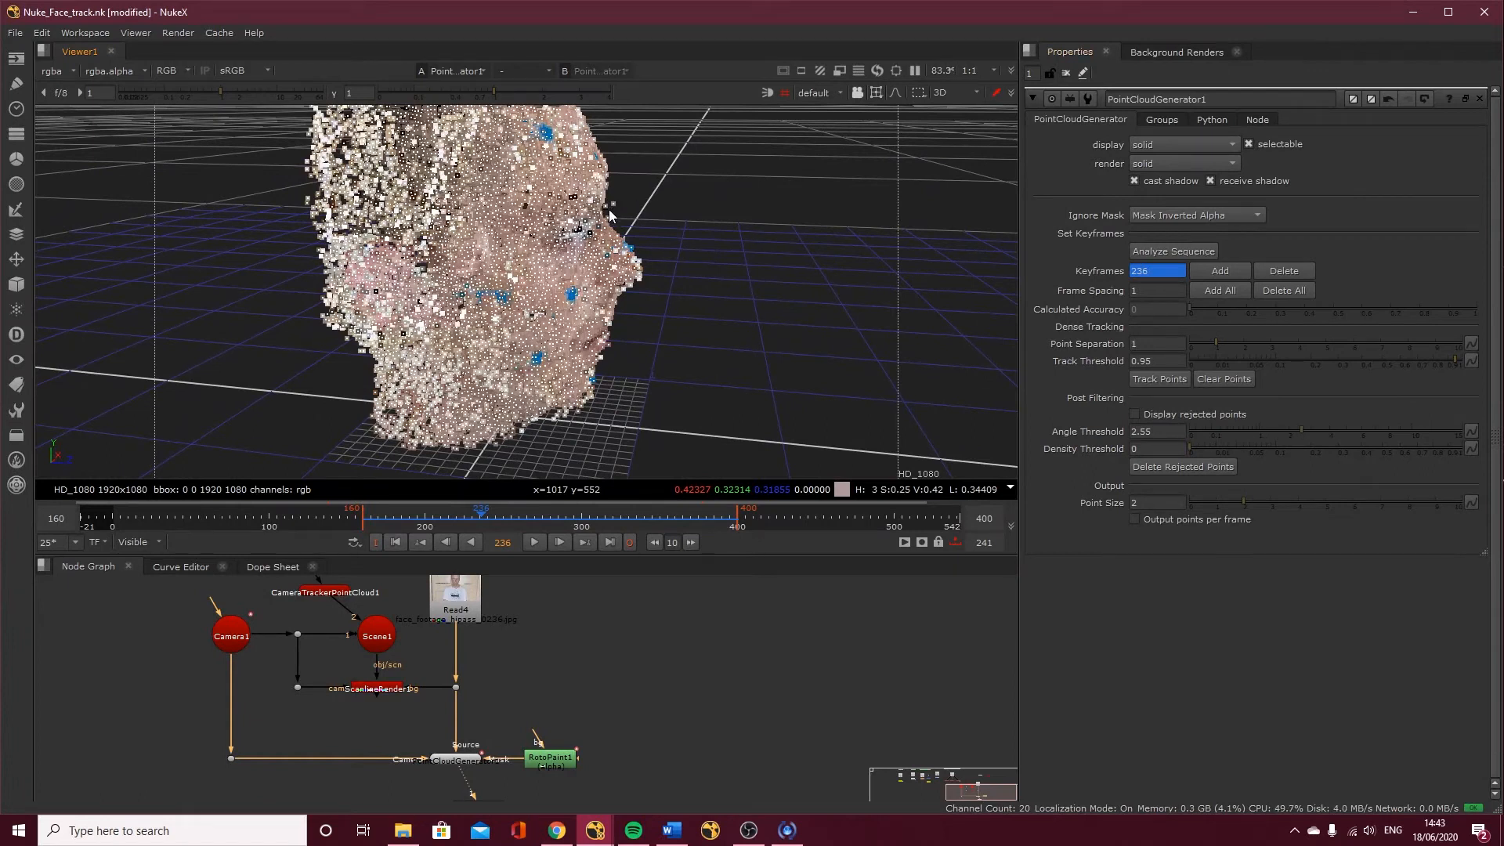
left_click_drag(1301, 429, 1322, 430)
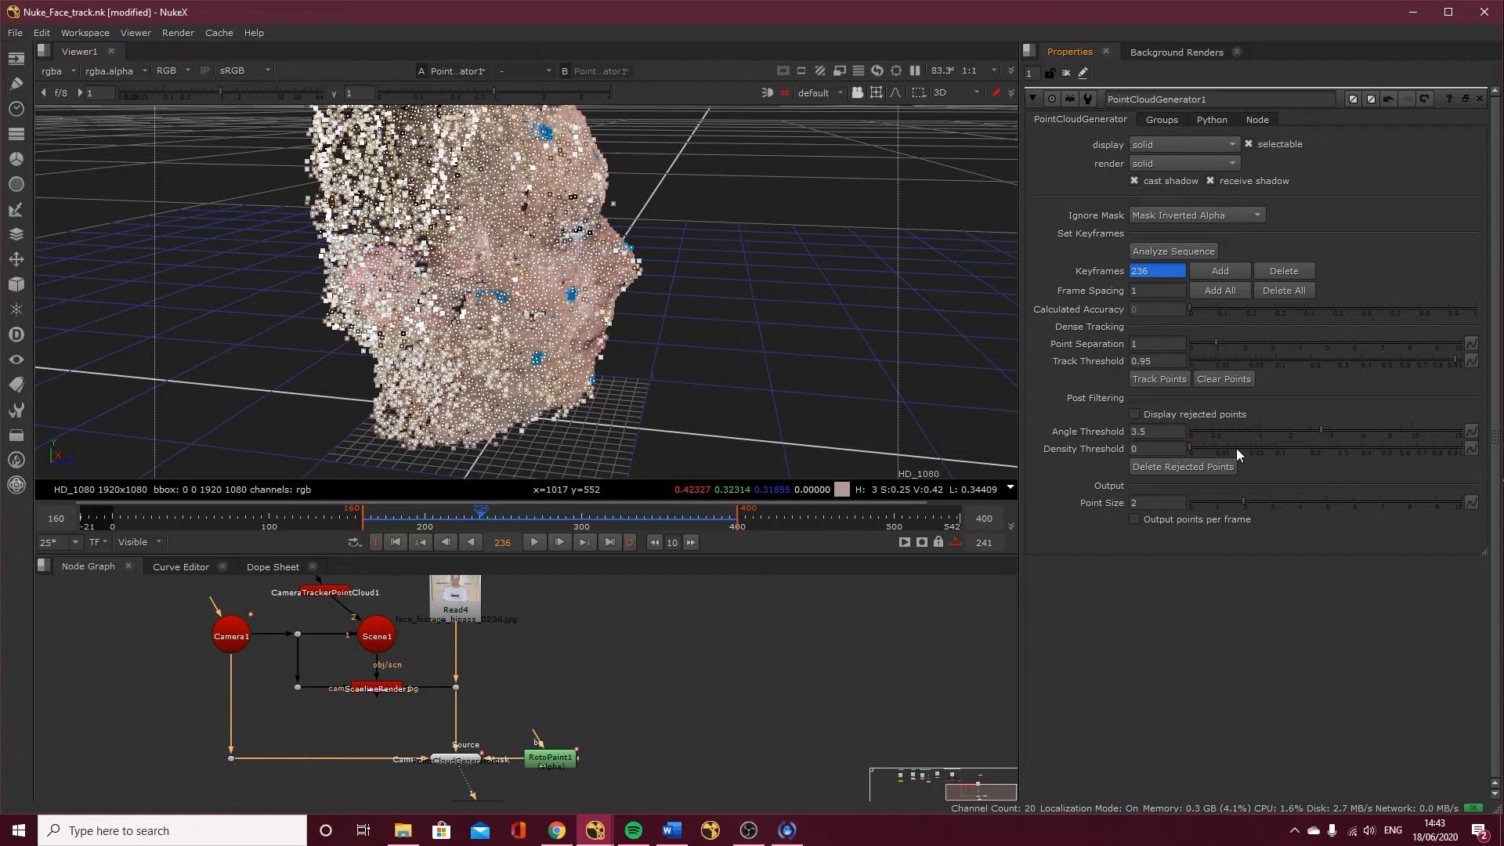
left_click_drag(725, 322, 857, 354, "ctrl")
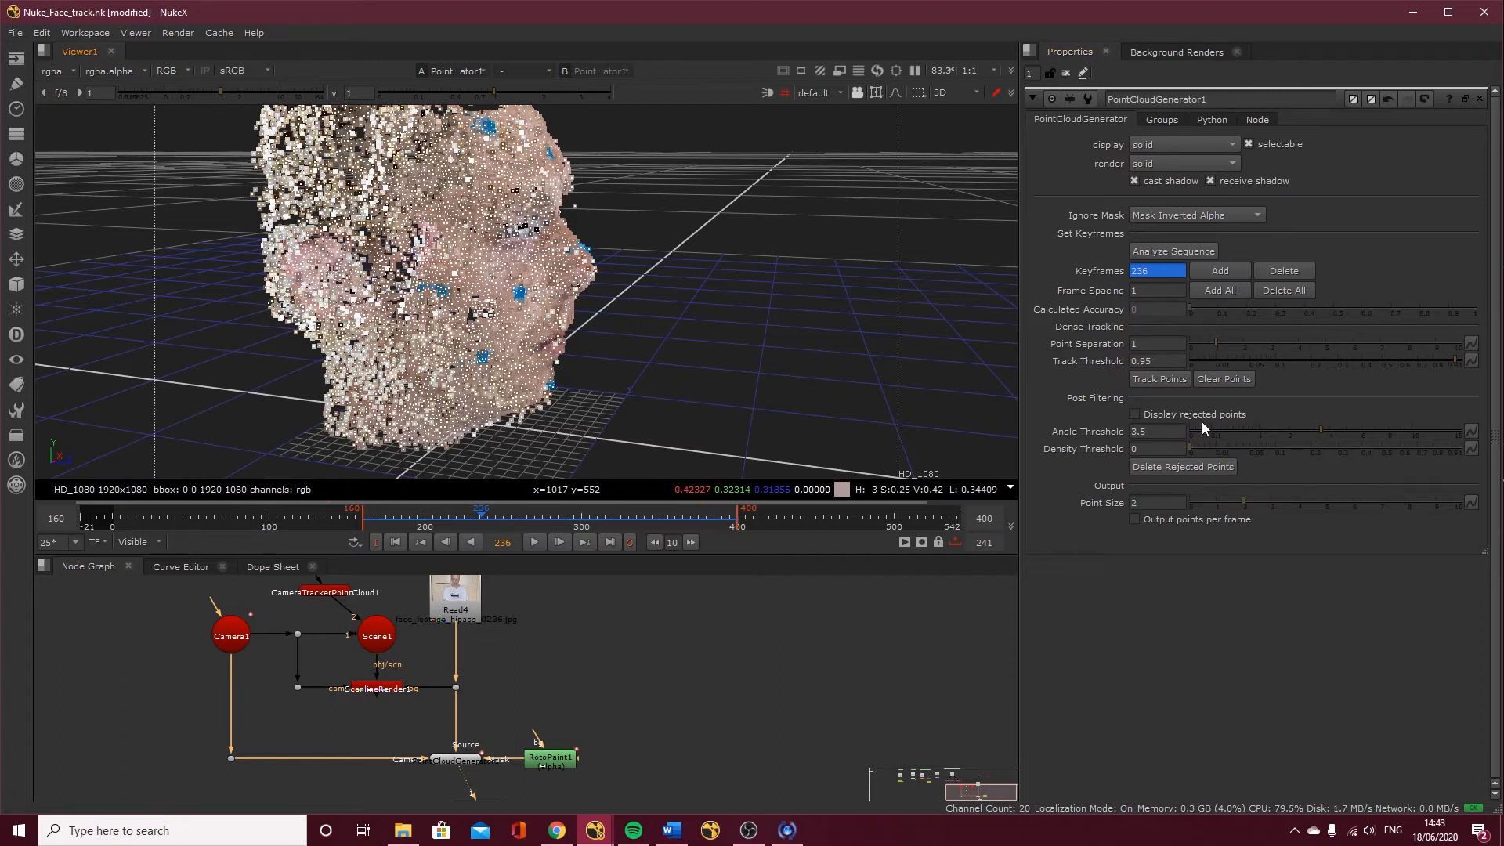
left_click_drag(1189, 445, 1371, 443)
left_click_drag(778, 293, 392, 293, "ctrl")
left_click_drag(1366, 445, 1408, 443)
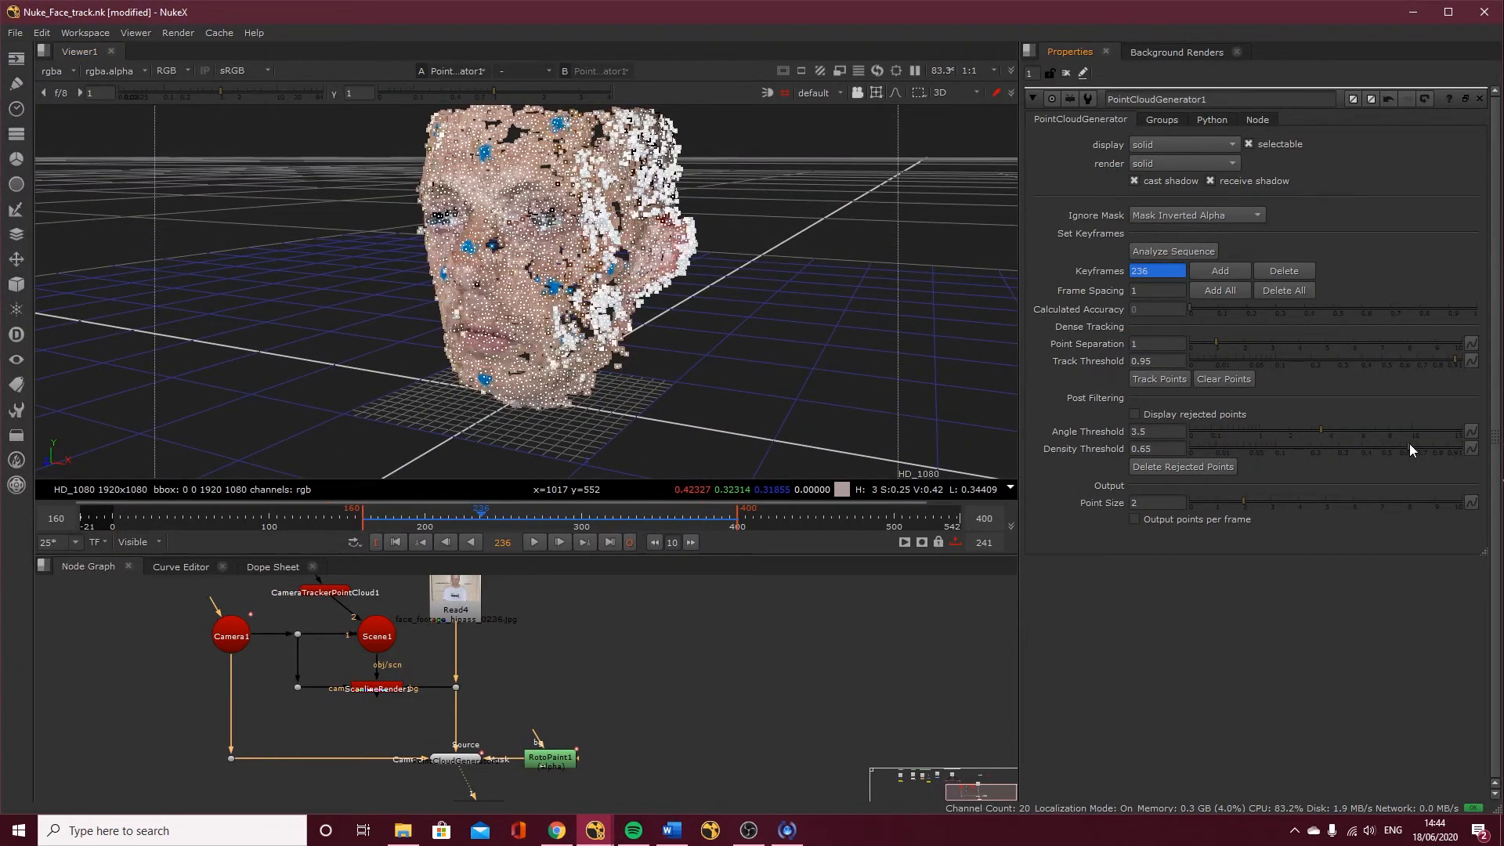
Test stronger filtering with Angle Threshold 5.3 and Density Threshold 0.76, followed by 6.3 and 1
left_click_drag(721, 309, 946, 346, "ctrl")
left_click_drag(1315, 428, 1426, 445)
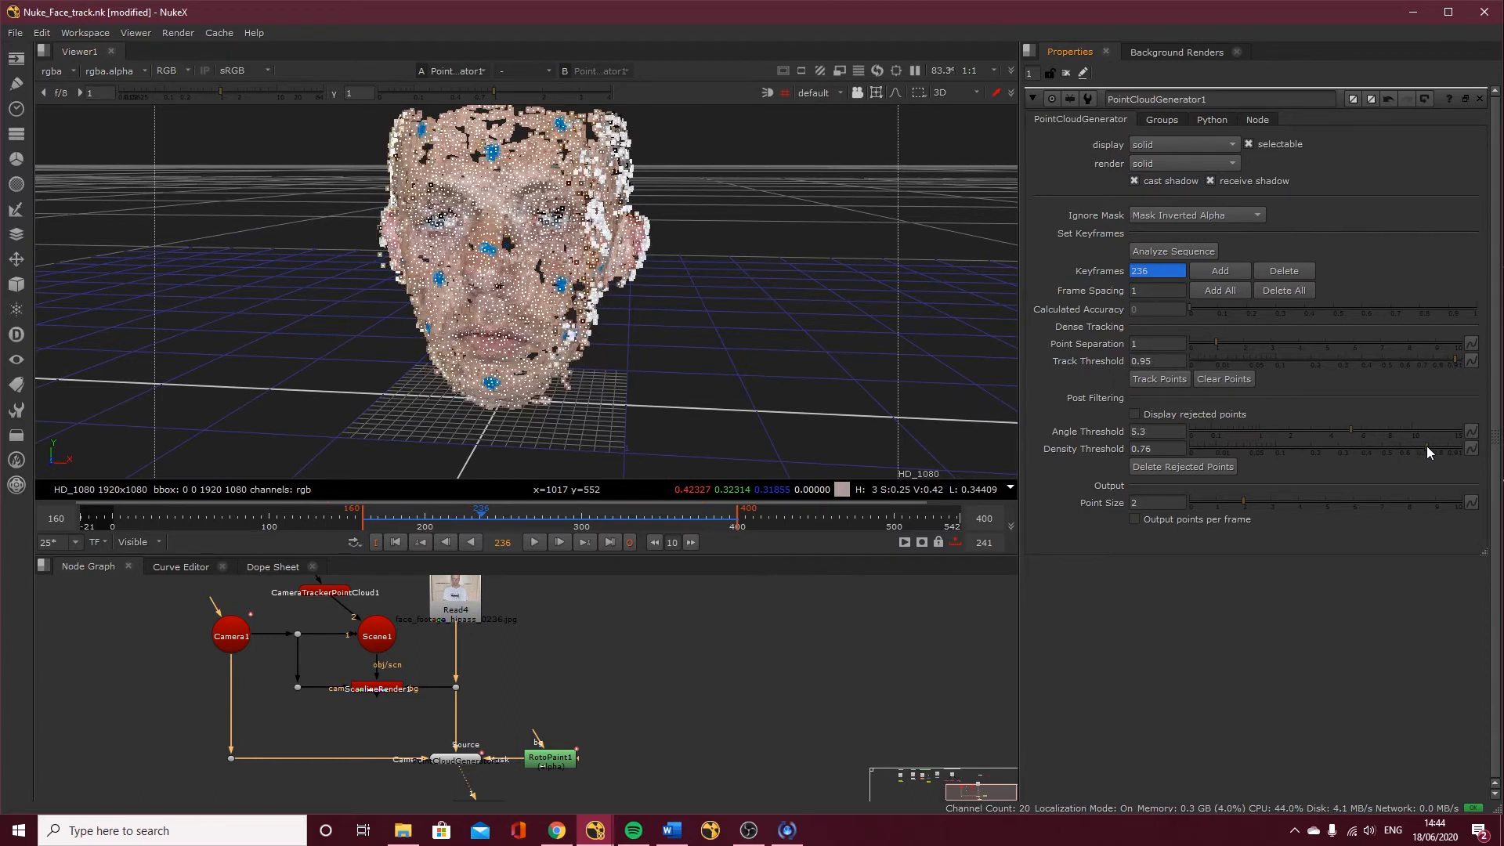
left_click_drag(846, 358, 621, 343, "ctrl")
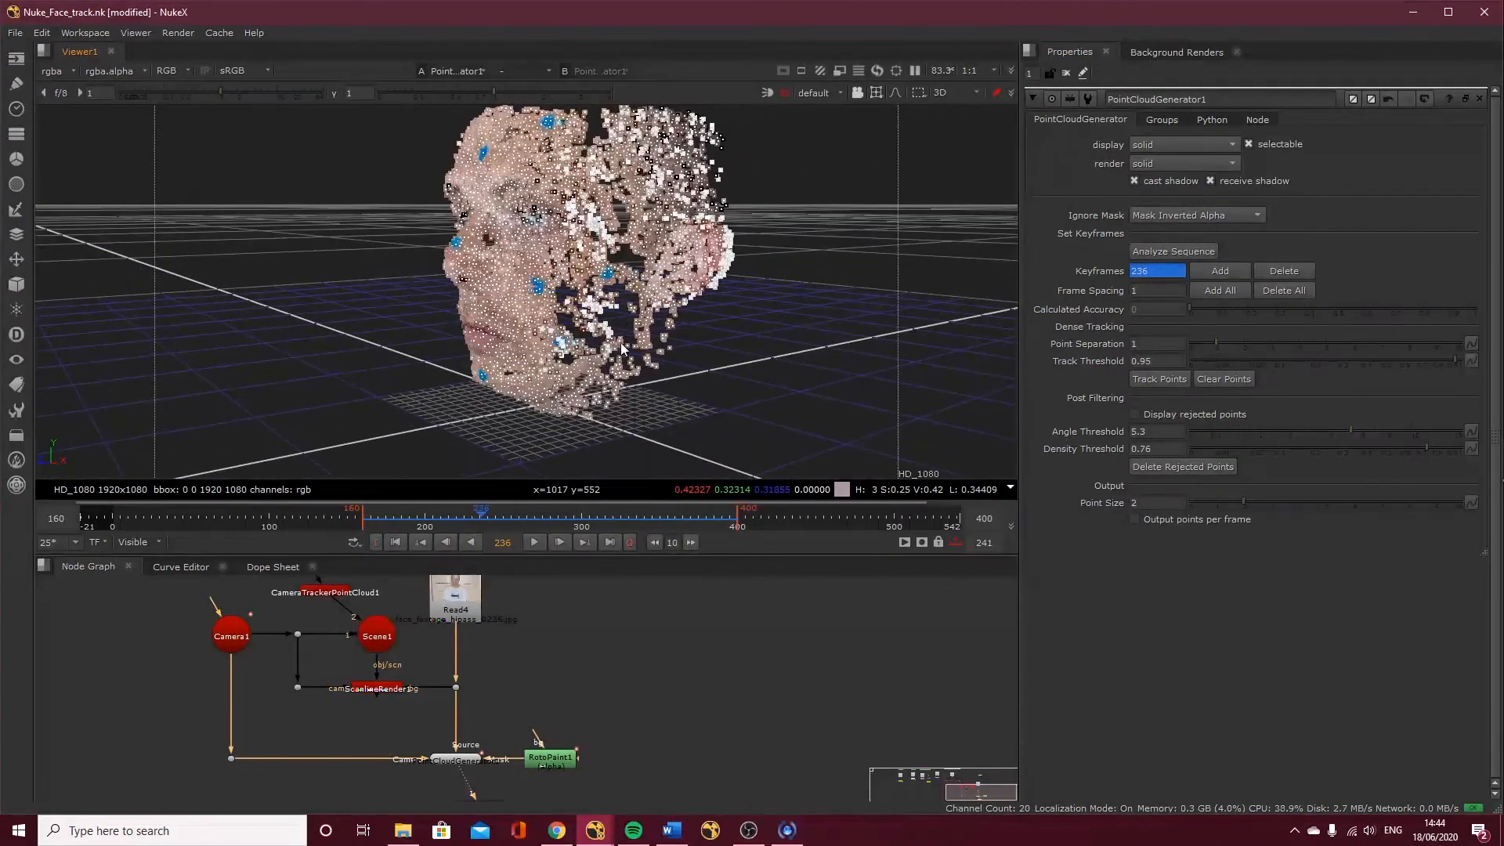
left_click_drag(1416, 444, 1460, 448)
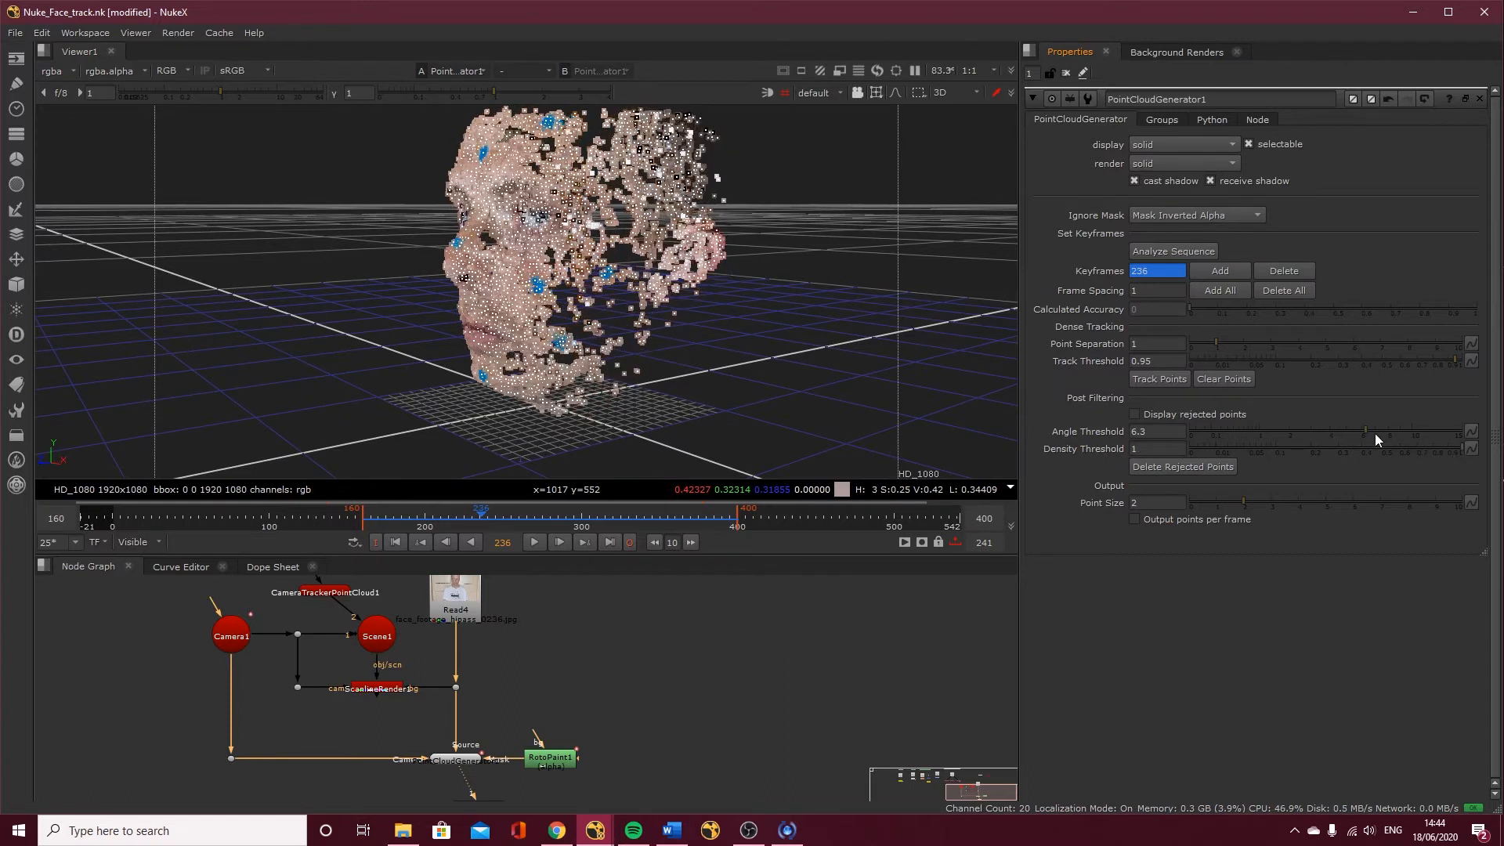
Set the Angle Threshold to 2.45 and the Density Threshold to 0.6, and delete the rejected points
left_click_drag(1363, 432, 1264, 437)
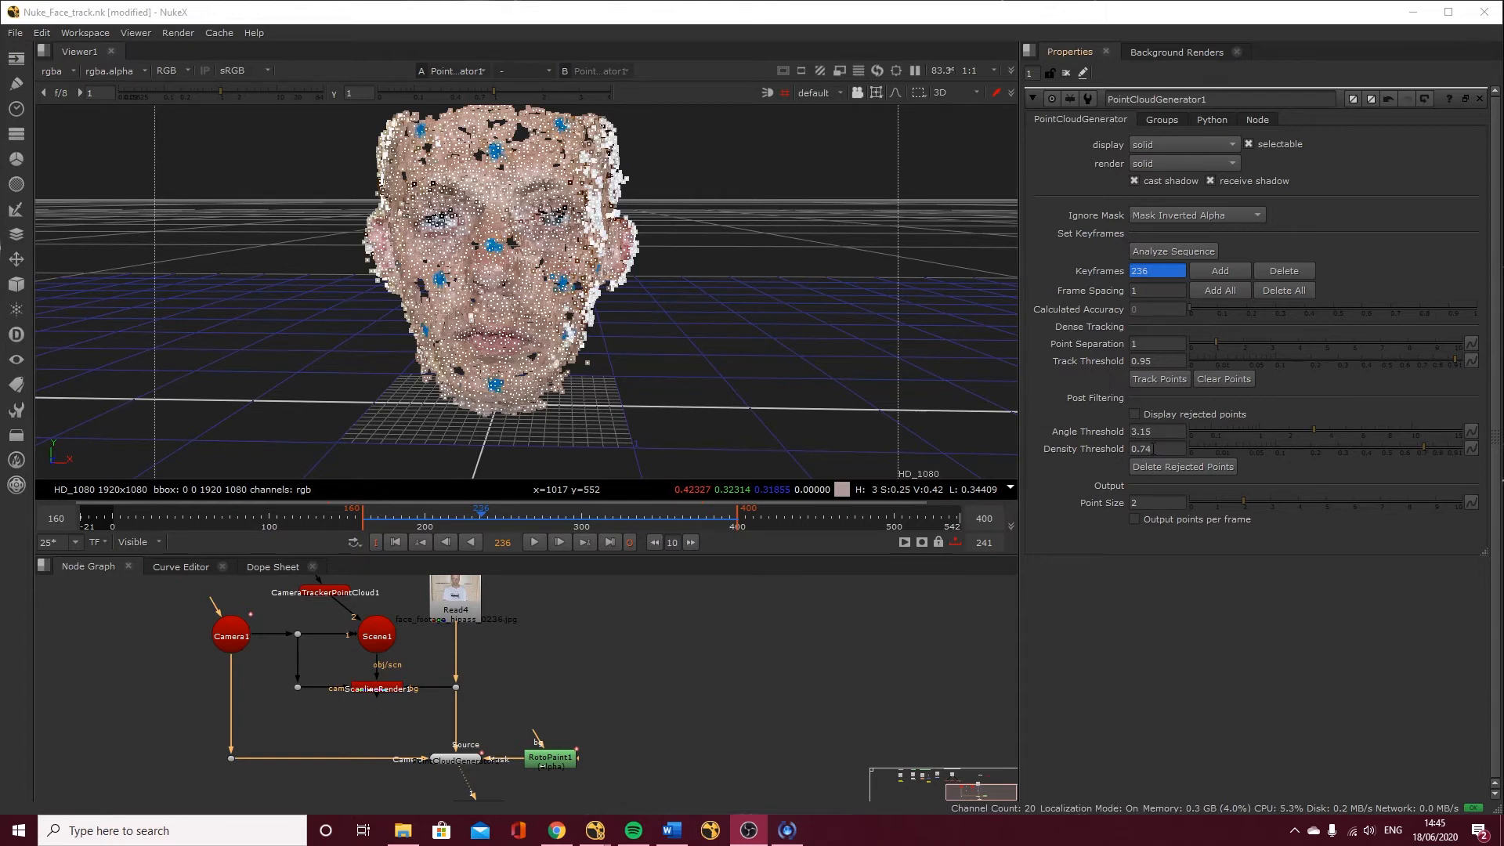
left_click_drag(479, 350, 697, 324, "ctrl")
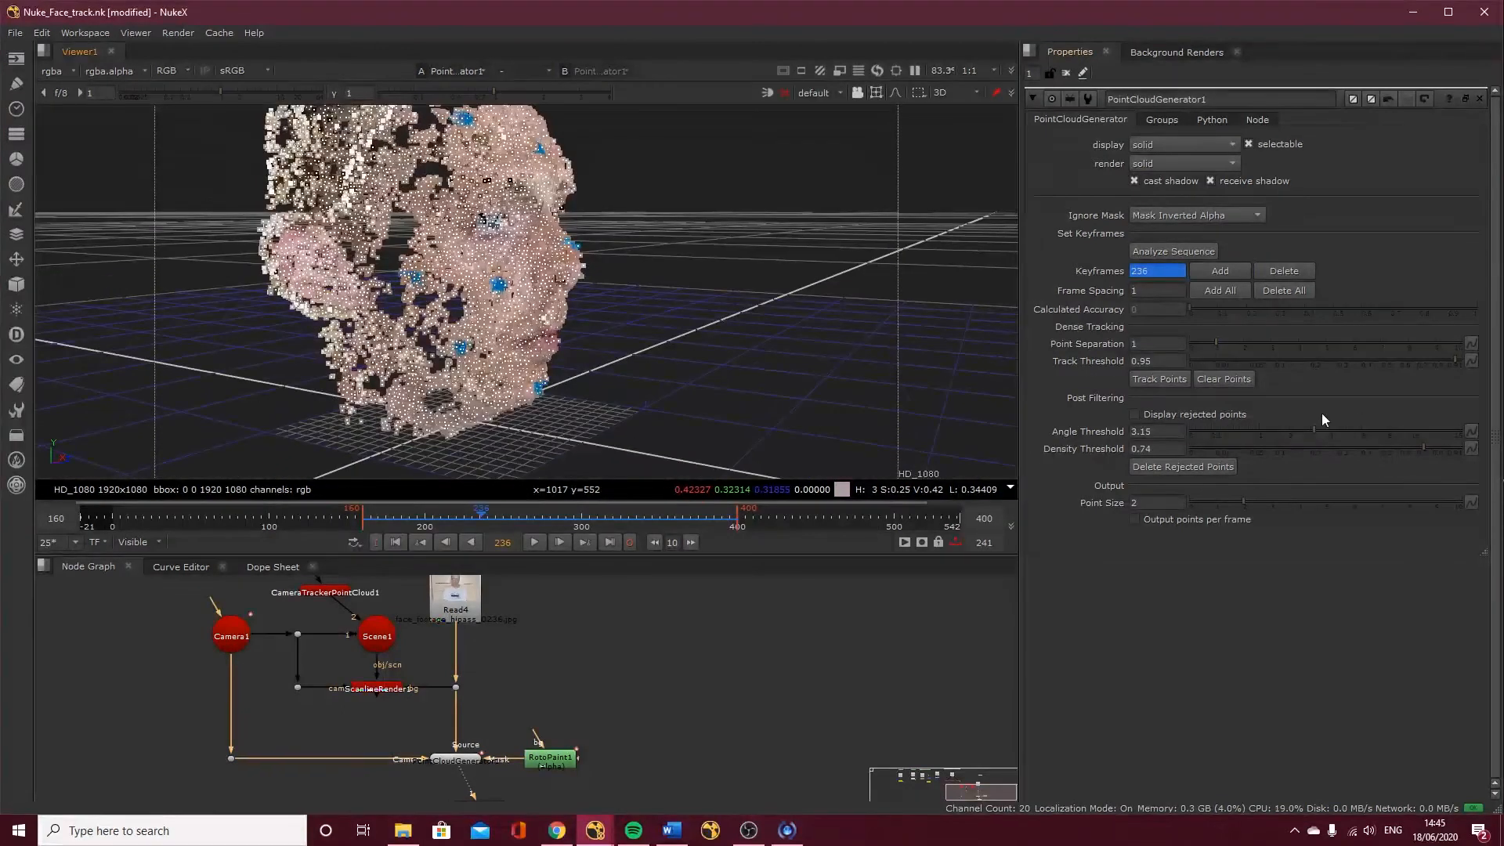
left_click_drag(1422, 450, 1412, 448)
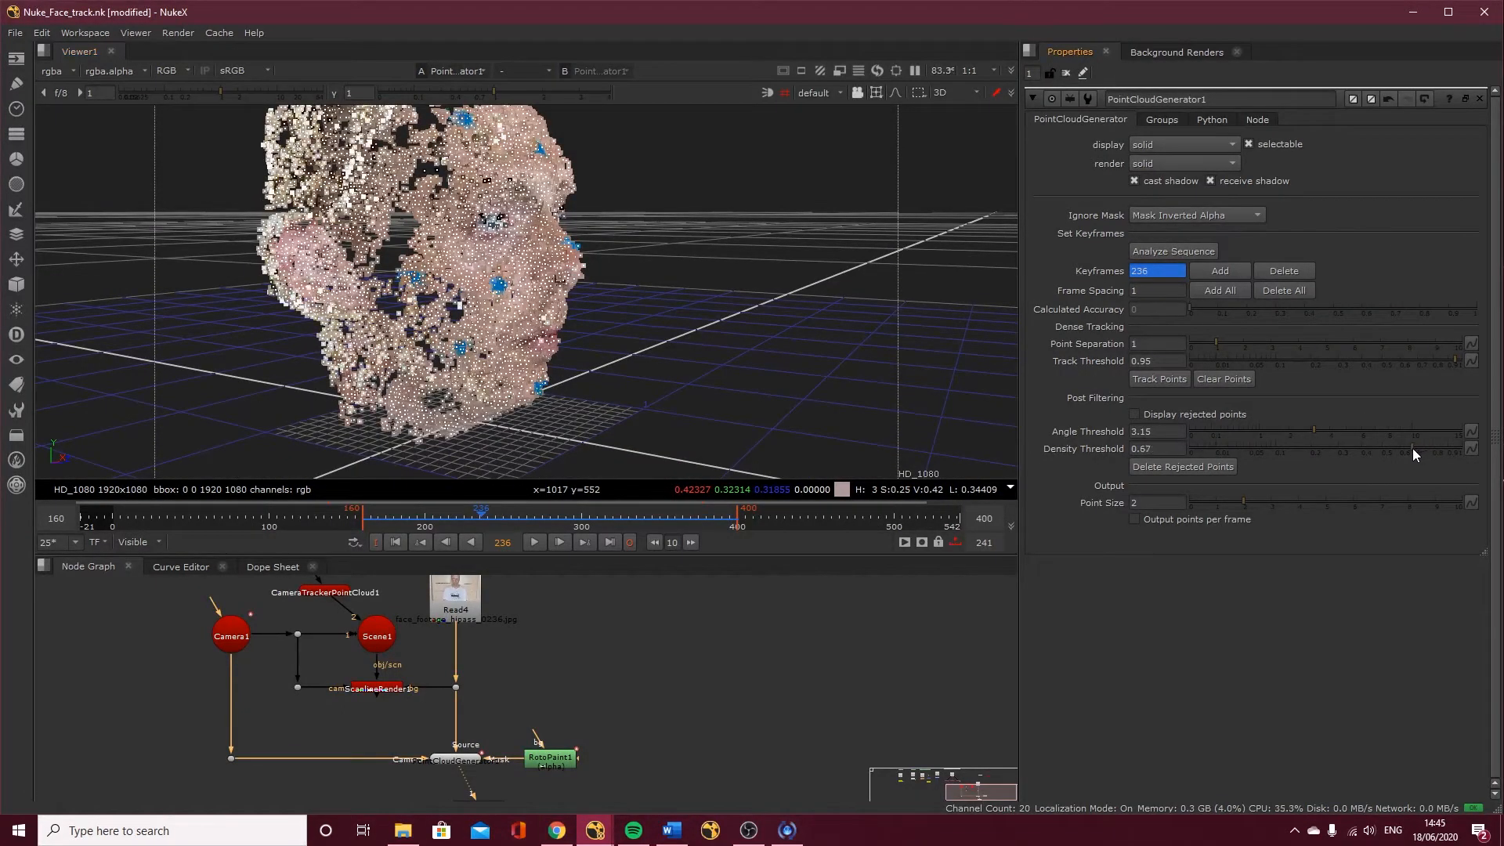
left_click_drag(1313, 427, 1300, 426)
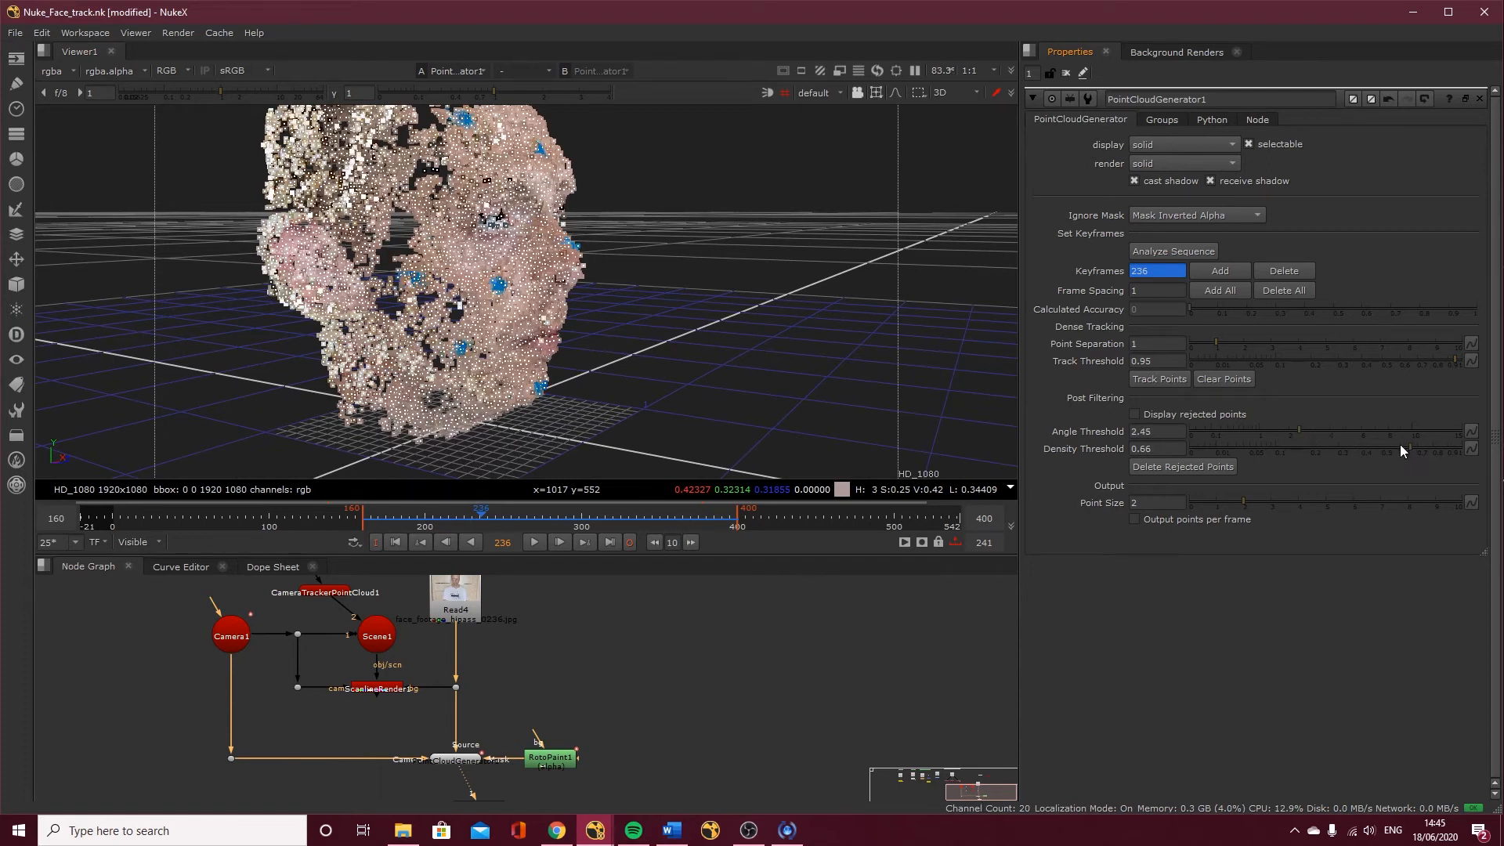
left_click_drag(1403, 447, 1399, 452)
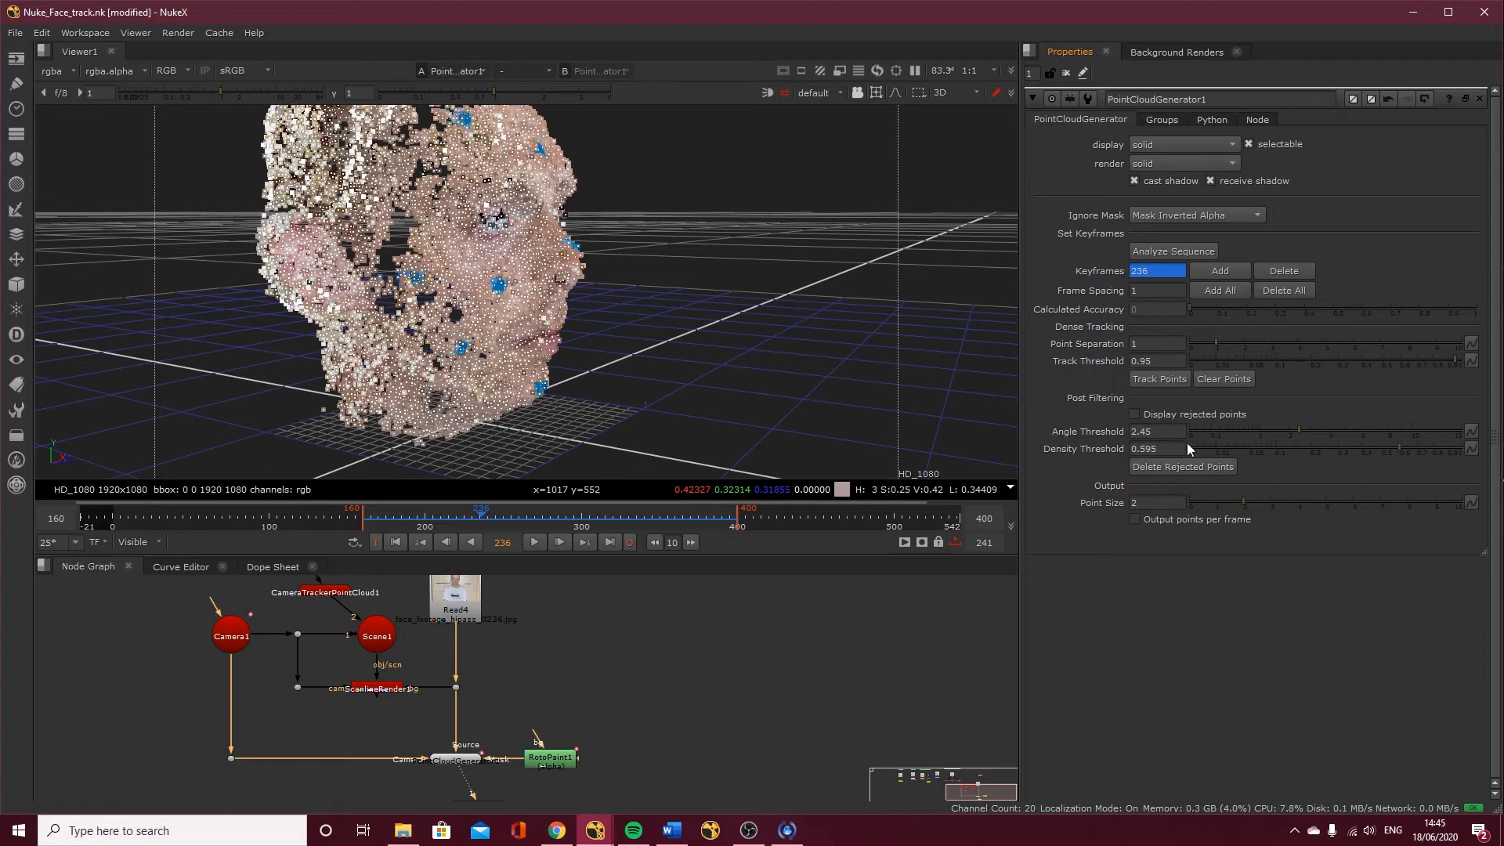
left_click_drag(1158, 449, 1143, 448)
type("6")
left_click_drag(800, 396, 638, 206, "ctrl")
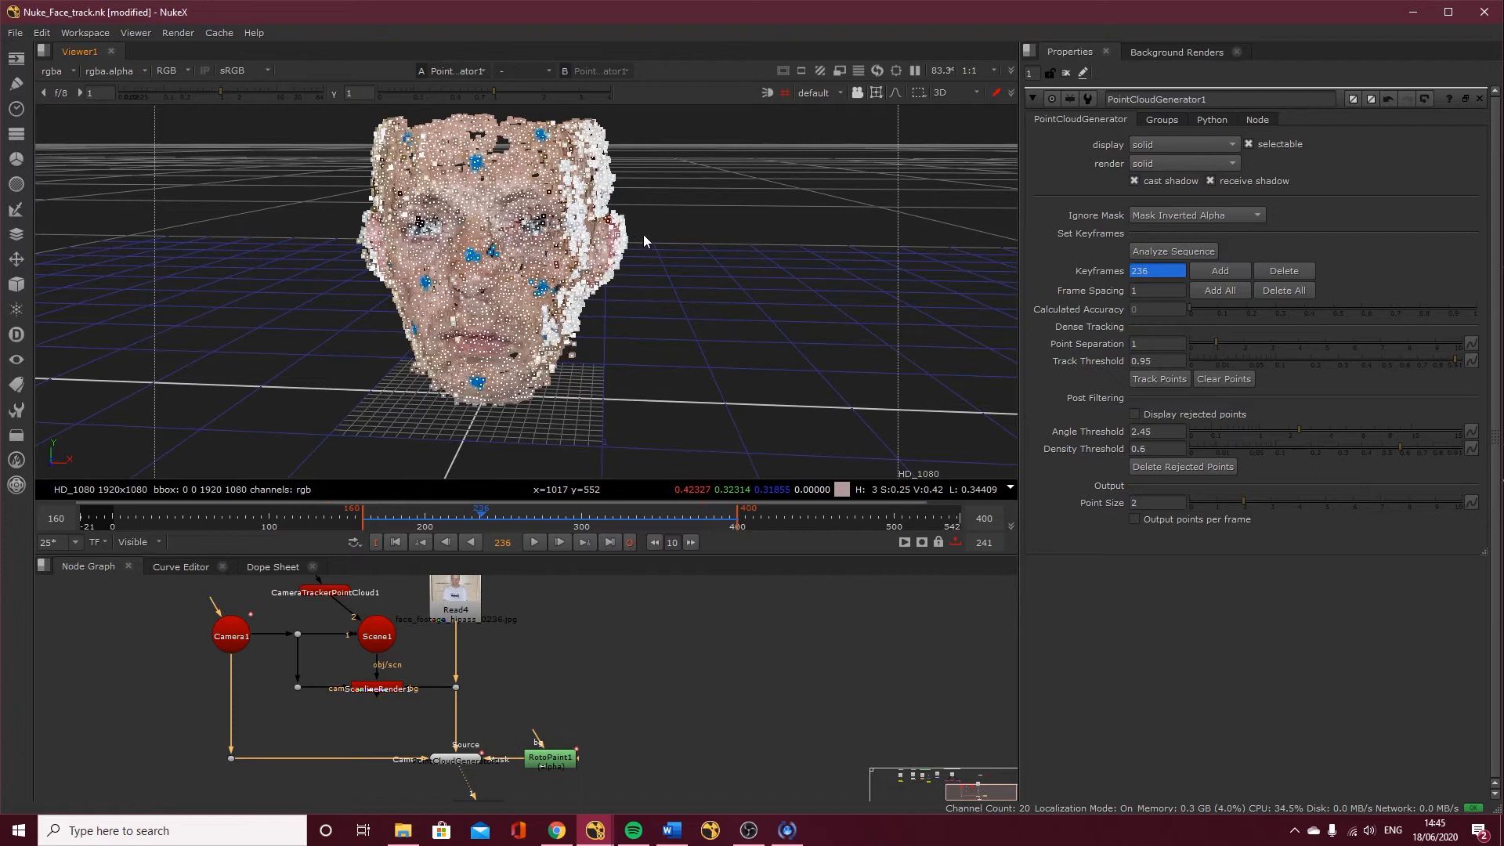
left_click(1165, 468)
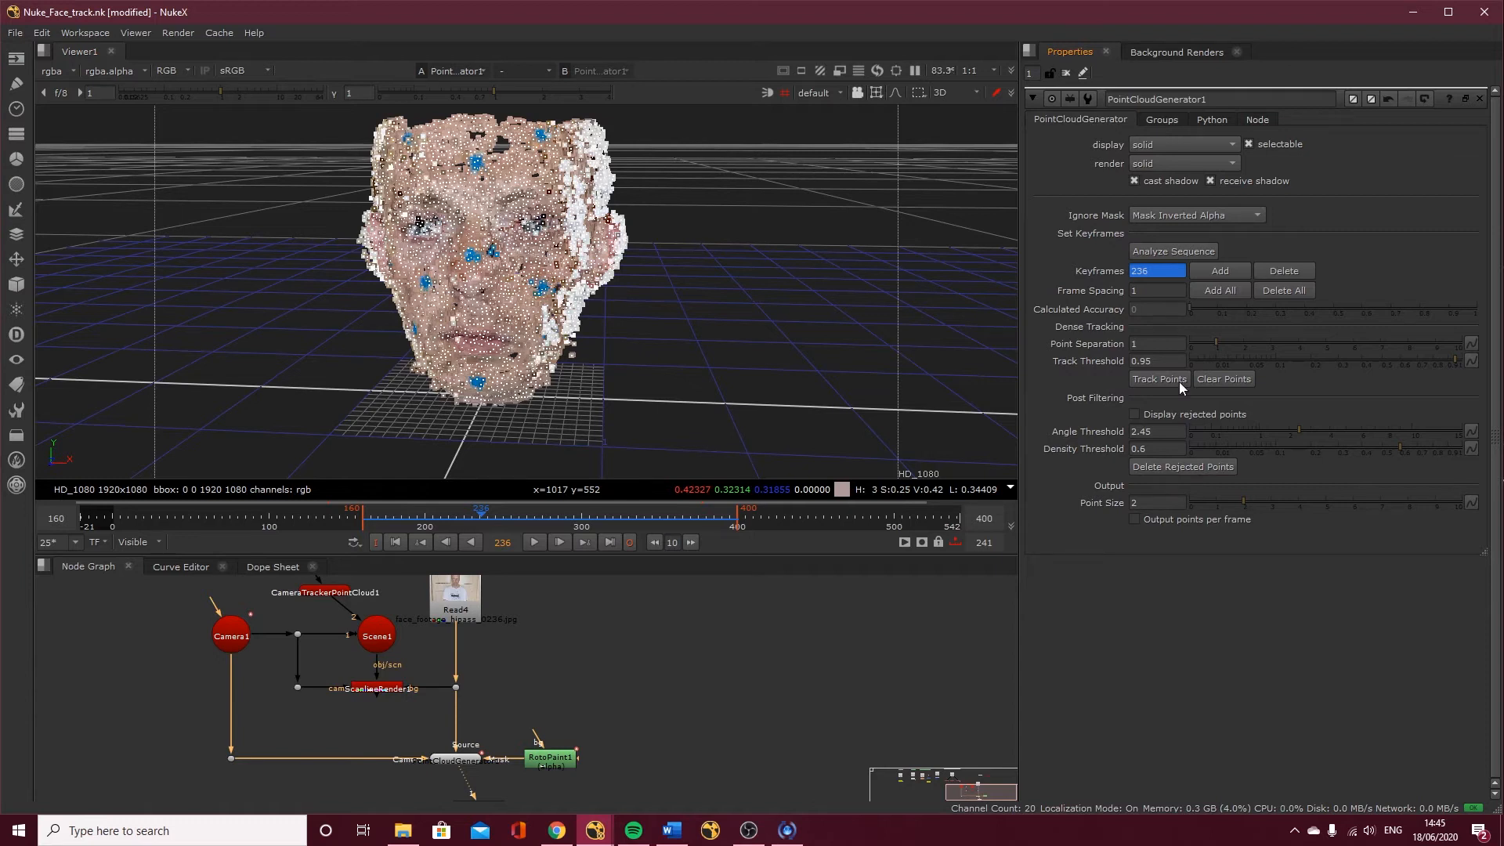
Select all the face cloud's points in Vertex selection mode and create a group from them
left_click_drag(760, 446, 273, 69)
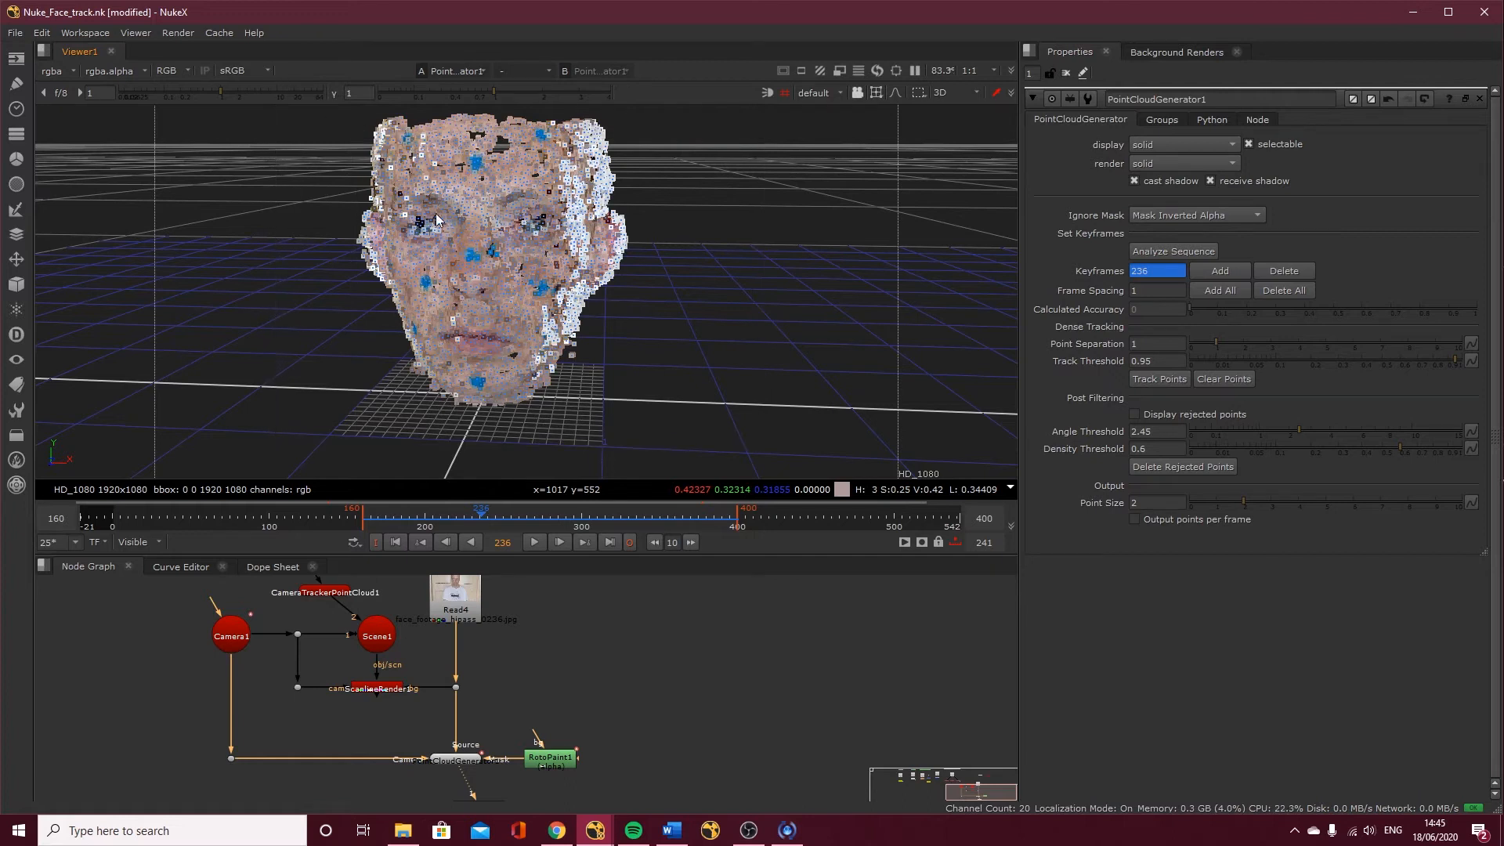
left_click(875, 93)
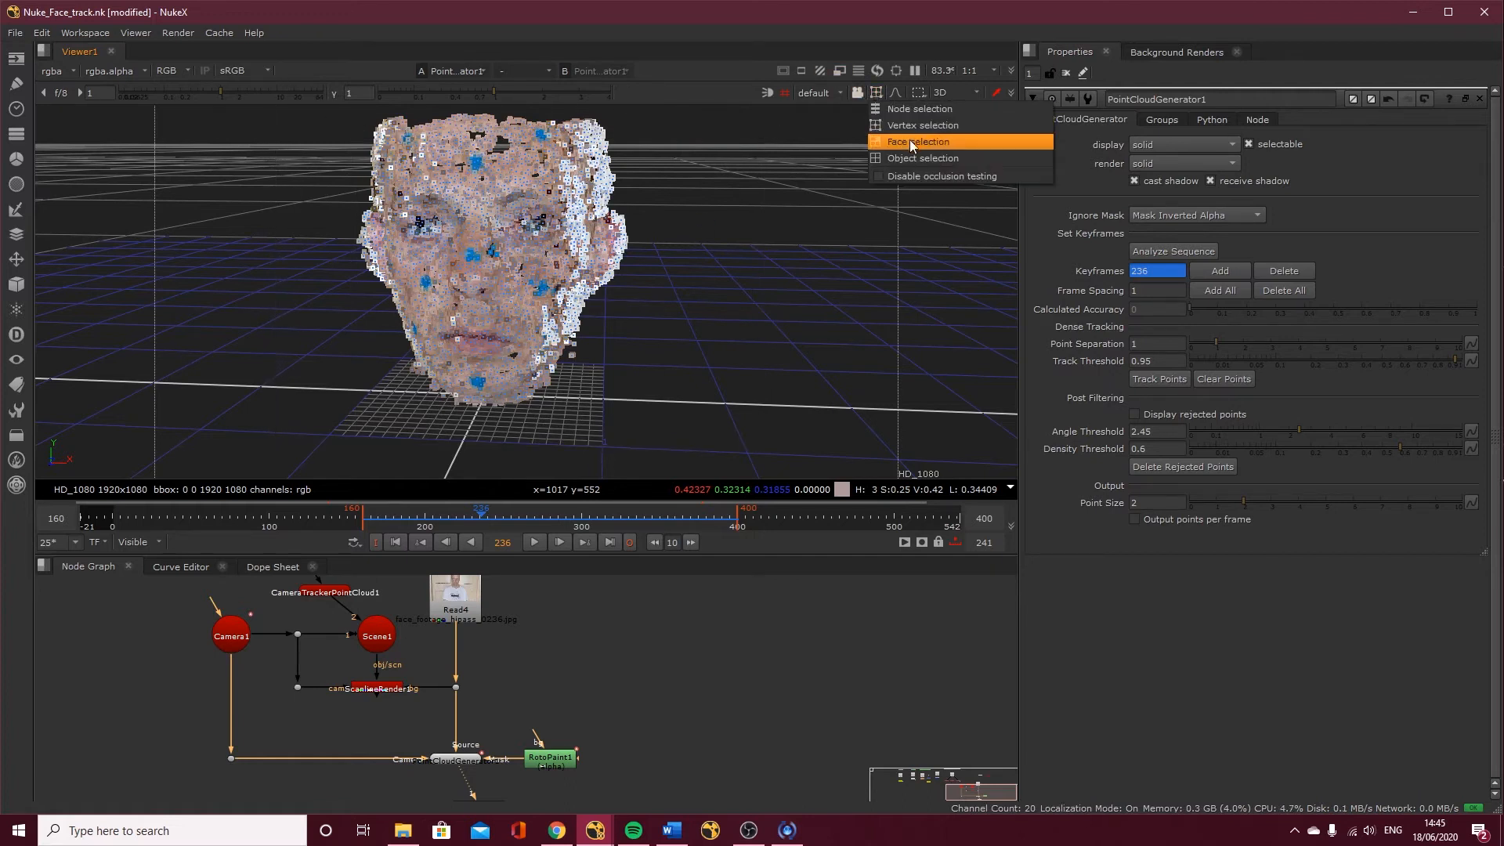
left_click(911, 126)
left_click_drag(779, 436, 243, 90)
left_click(1167, 117)
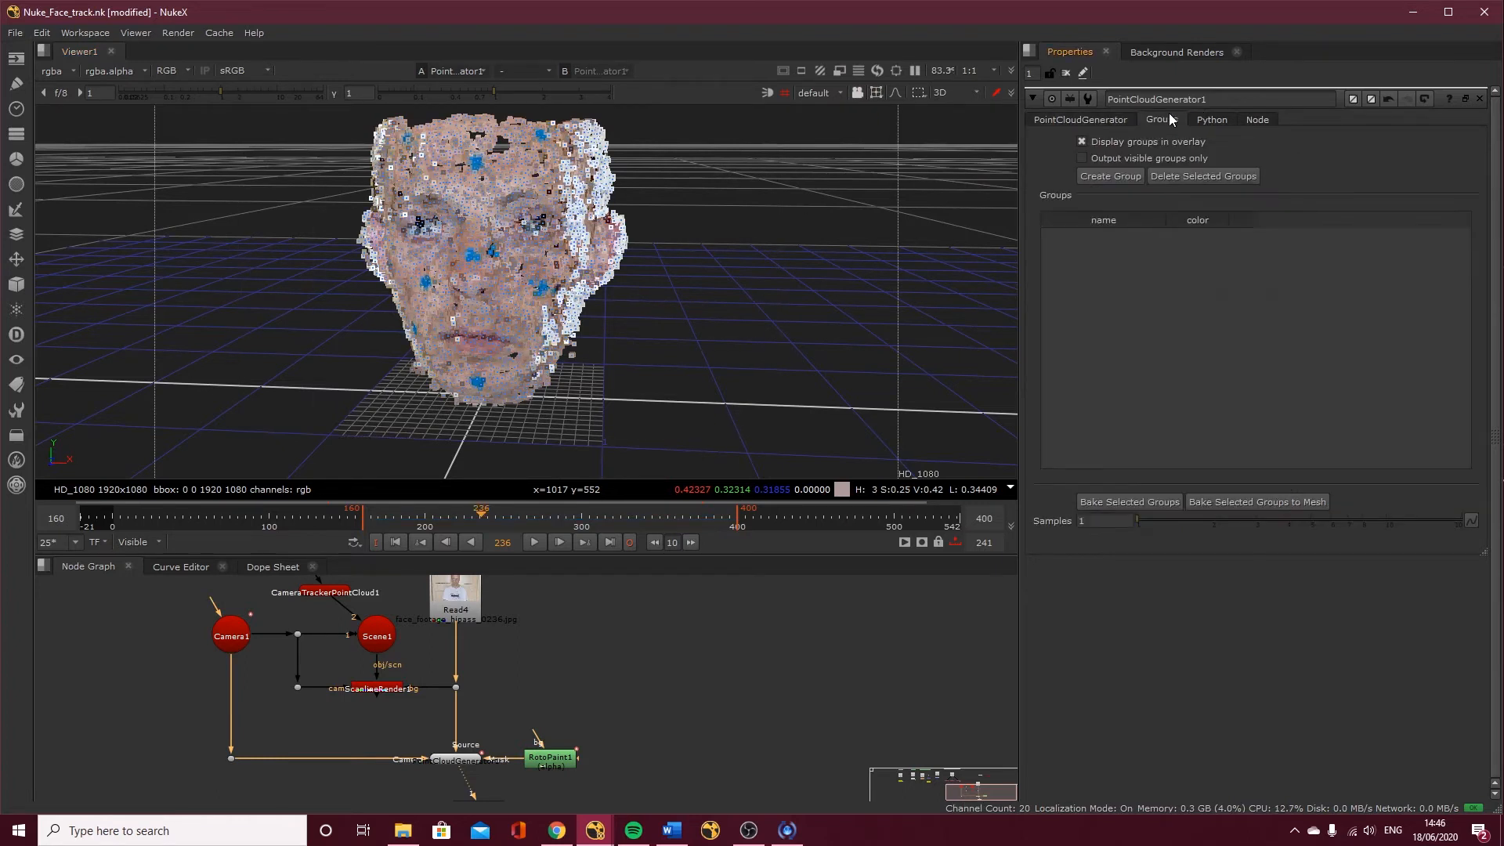
left_click(1110, 174)
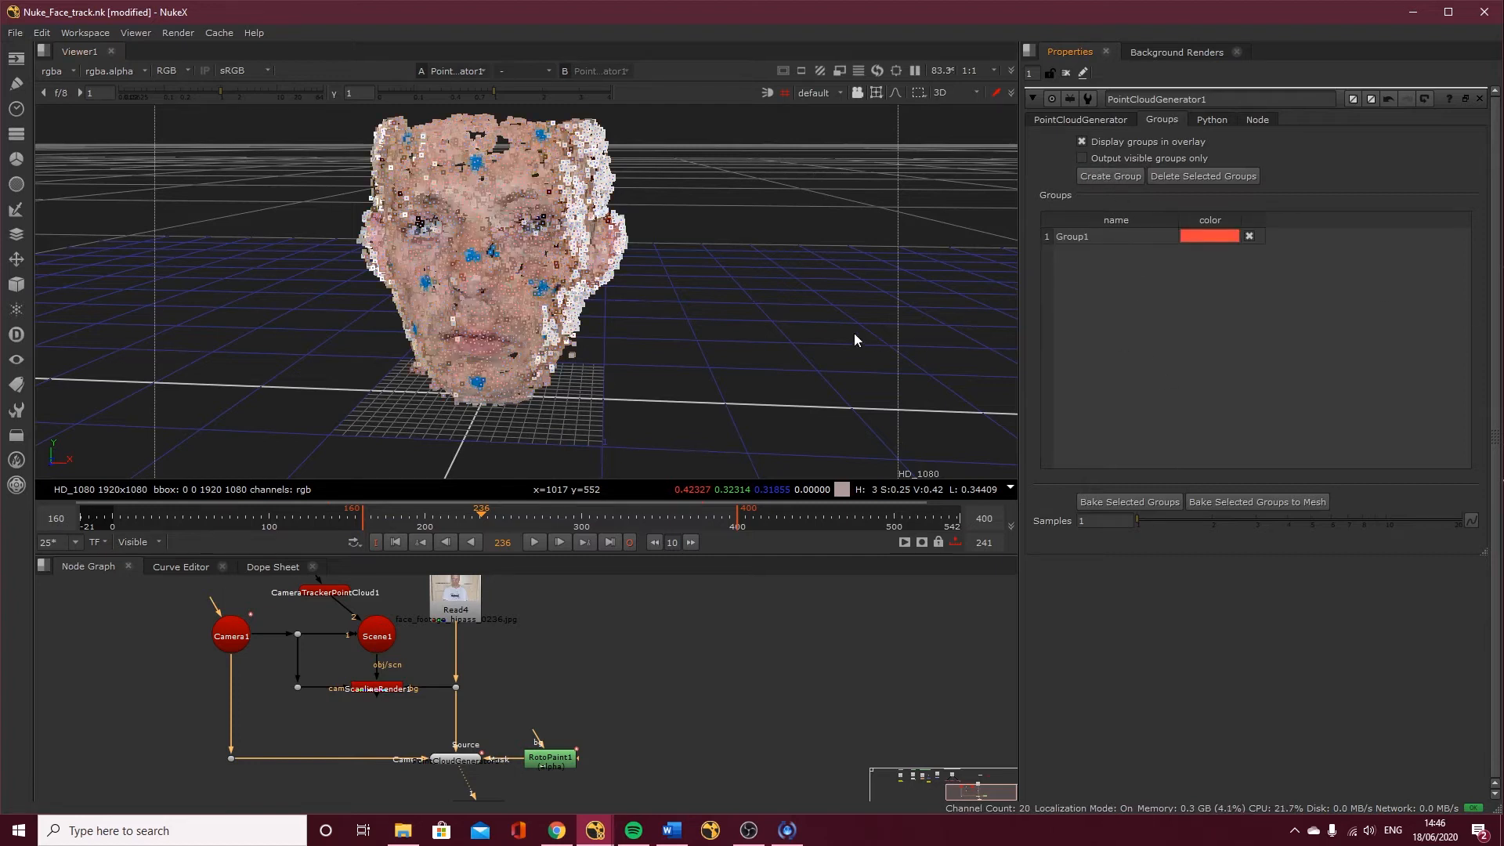
Change Group1's color to yellow with R 0.949, G 1 and B 0
left_click(1217, 237)
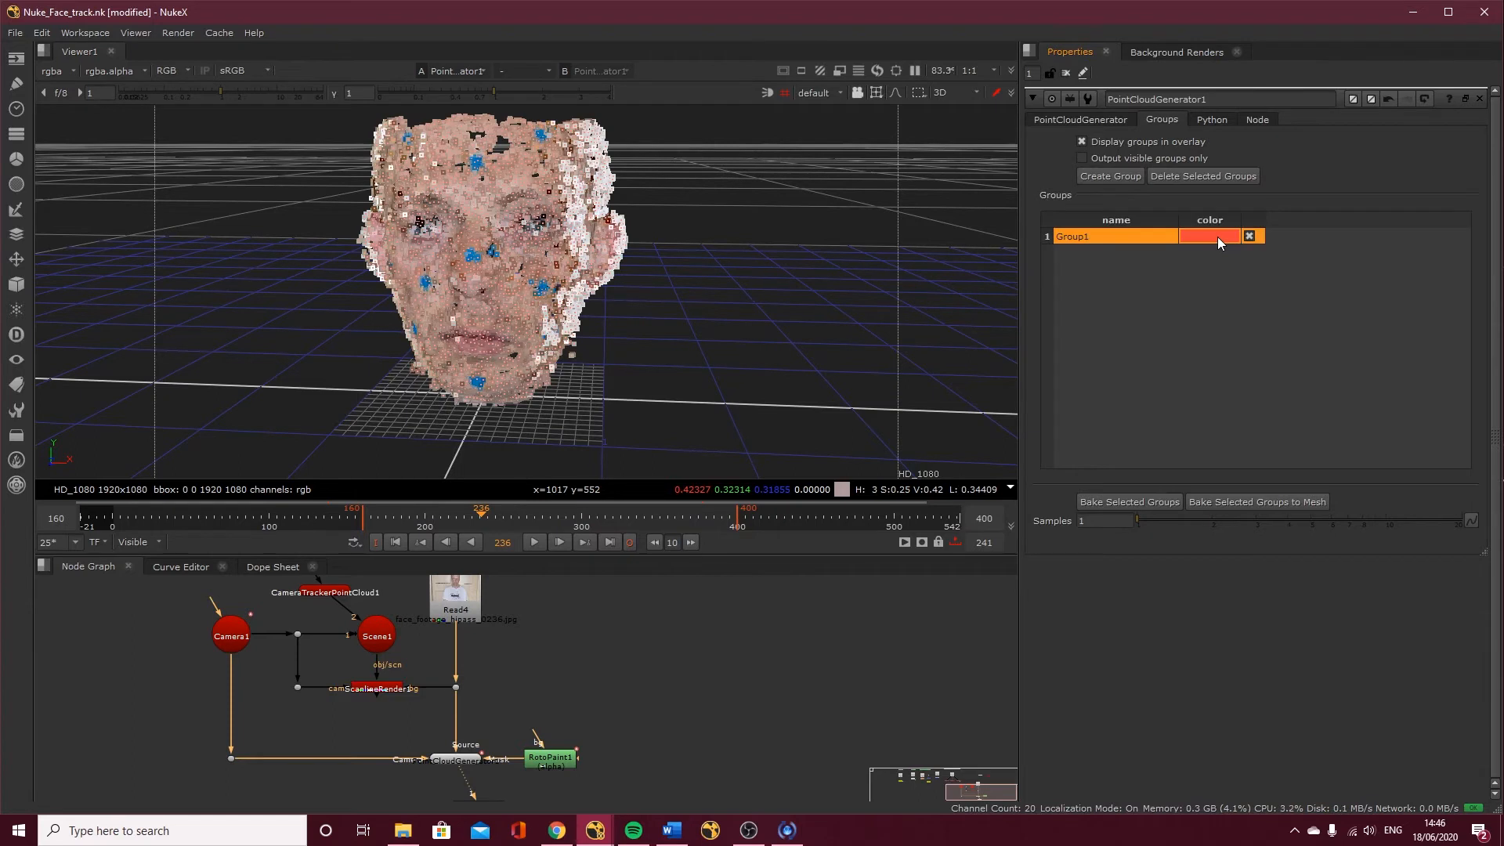
double_click(1217, 237)
left_click(721, 290)
left_click_drag(721, 289, 722, 269)
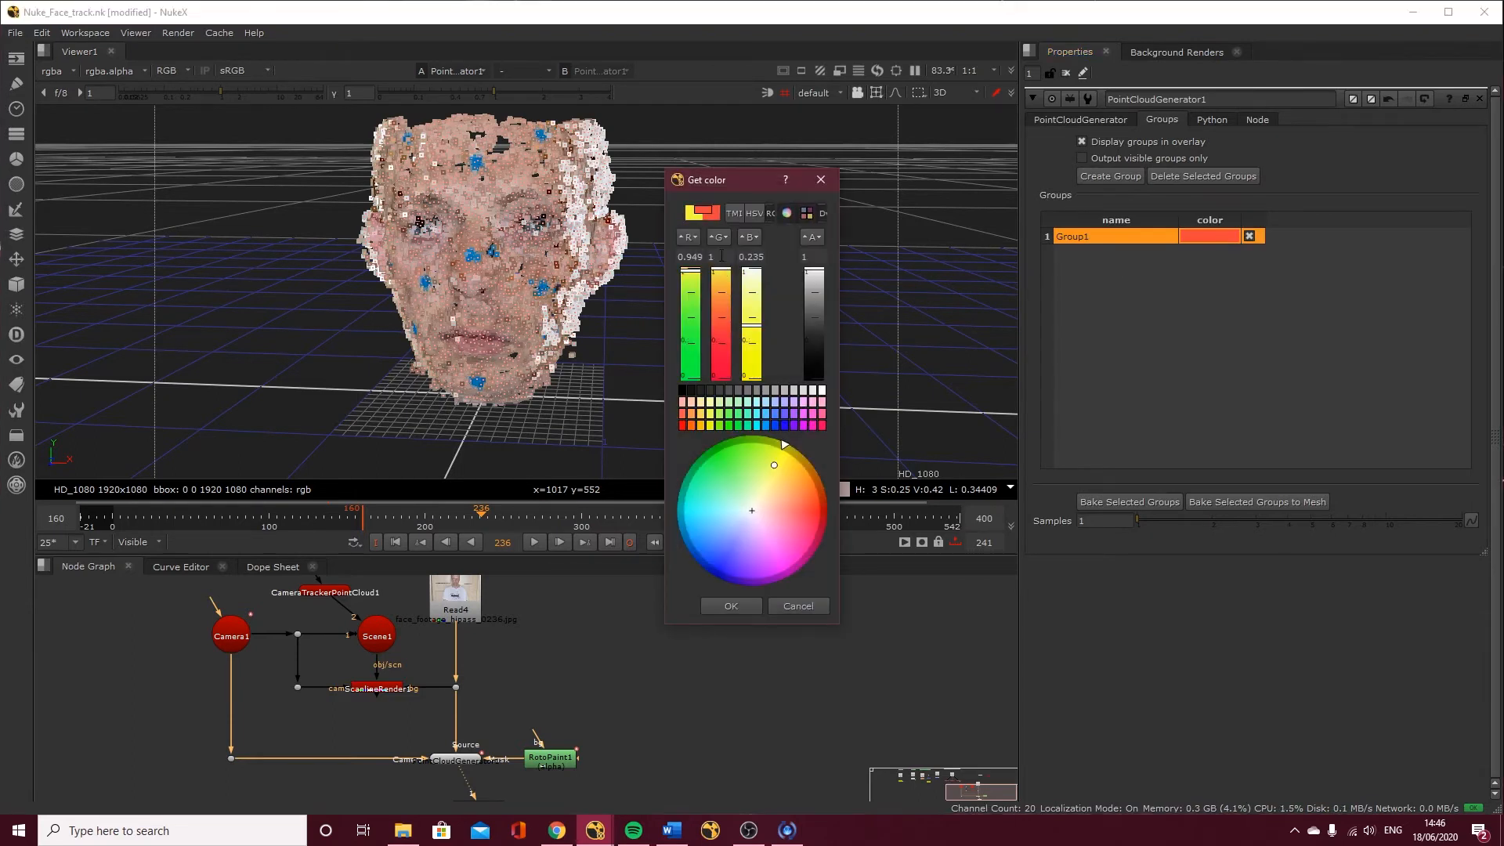
left_click_drag(753, 328, 752, 381)
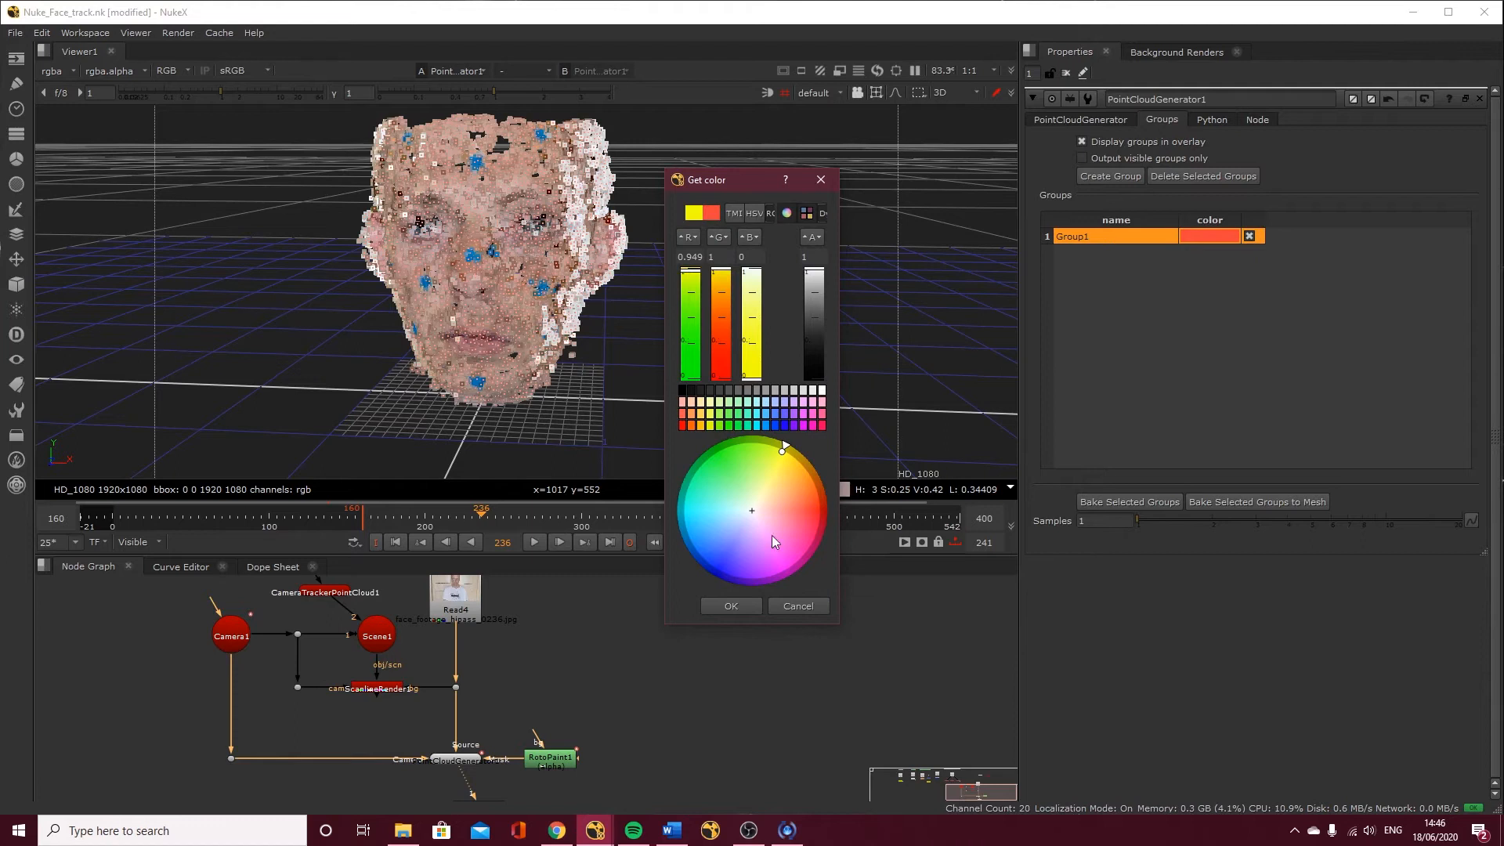
left_click(744, 608)
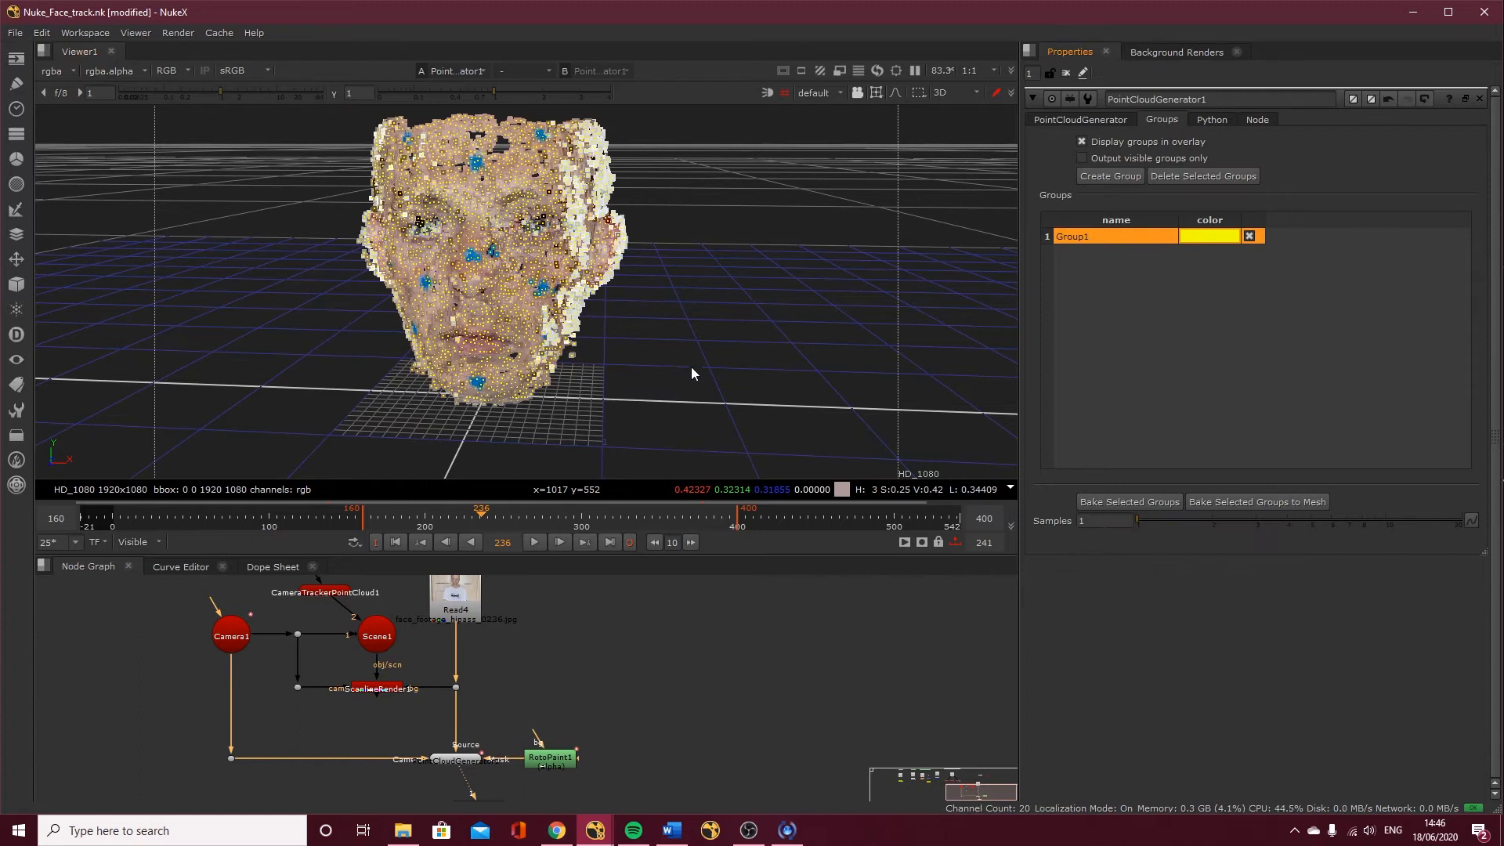
Bake Group1 to a mesh and connect the BakedMesh node to Scene1
left_click_drag(684, 379, 379, 350, "ctrl")
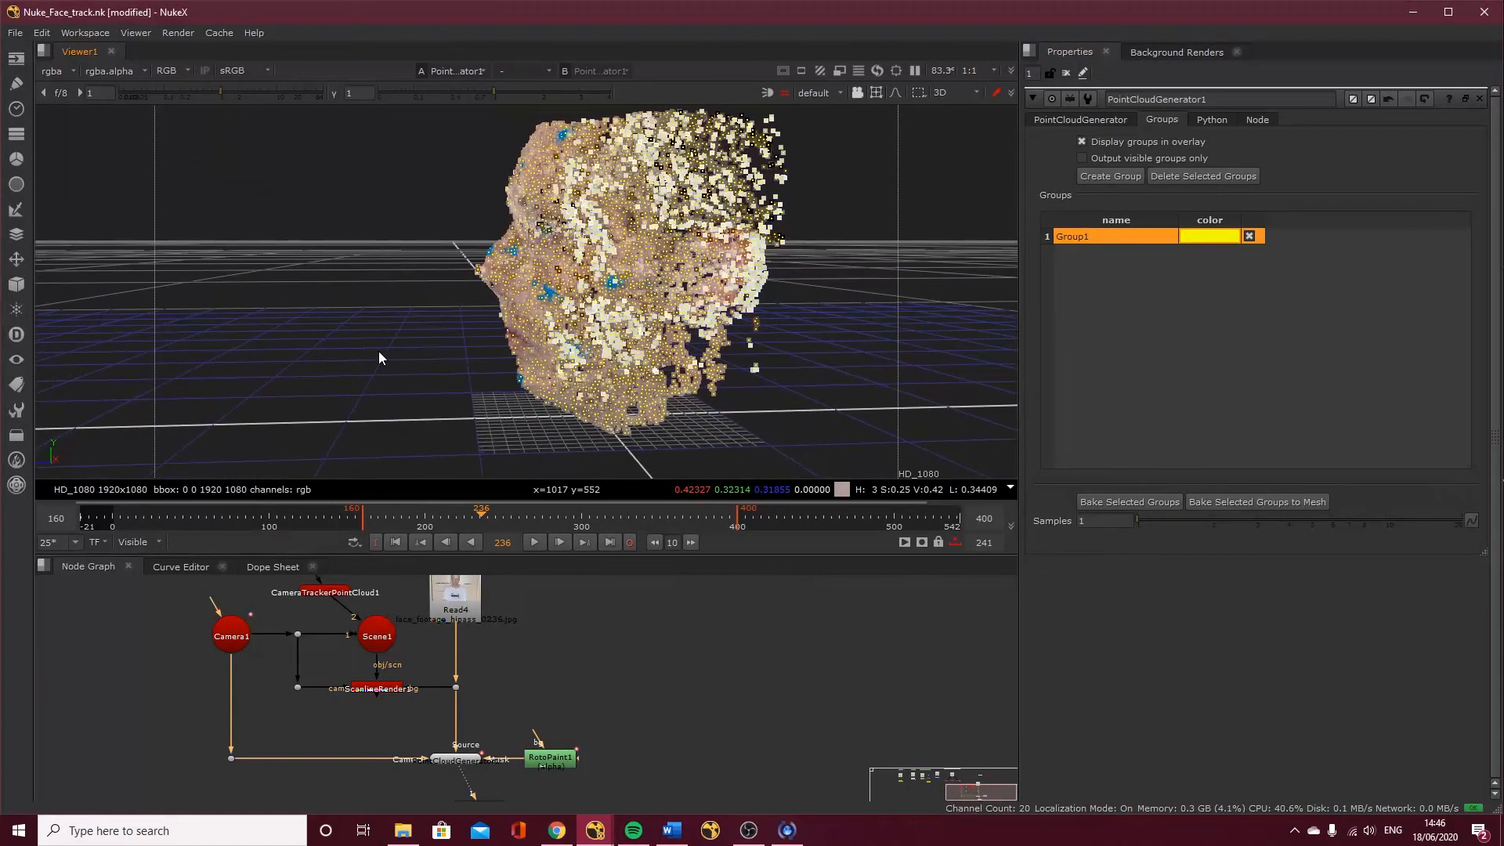
left_click_drag(498, 356, 830, 410, "ctrl")
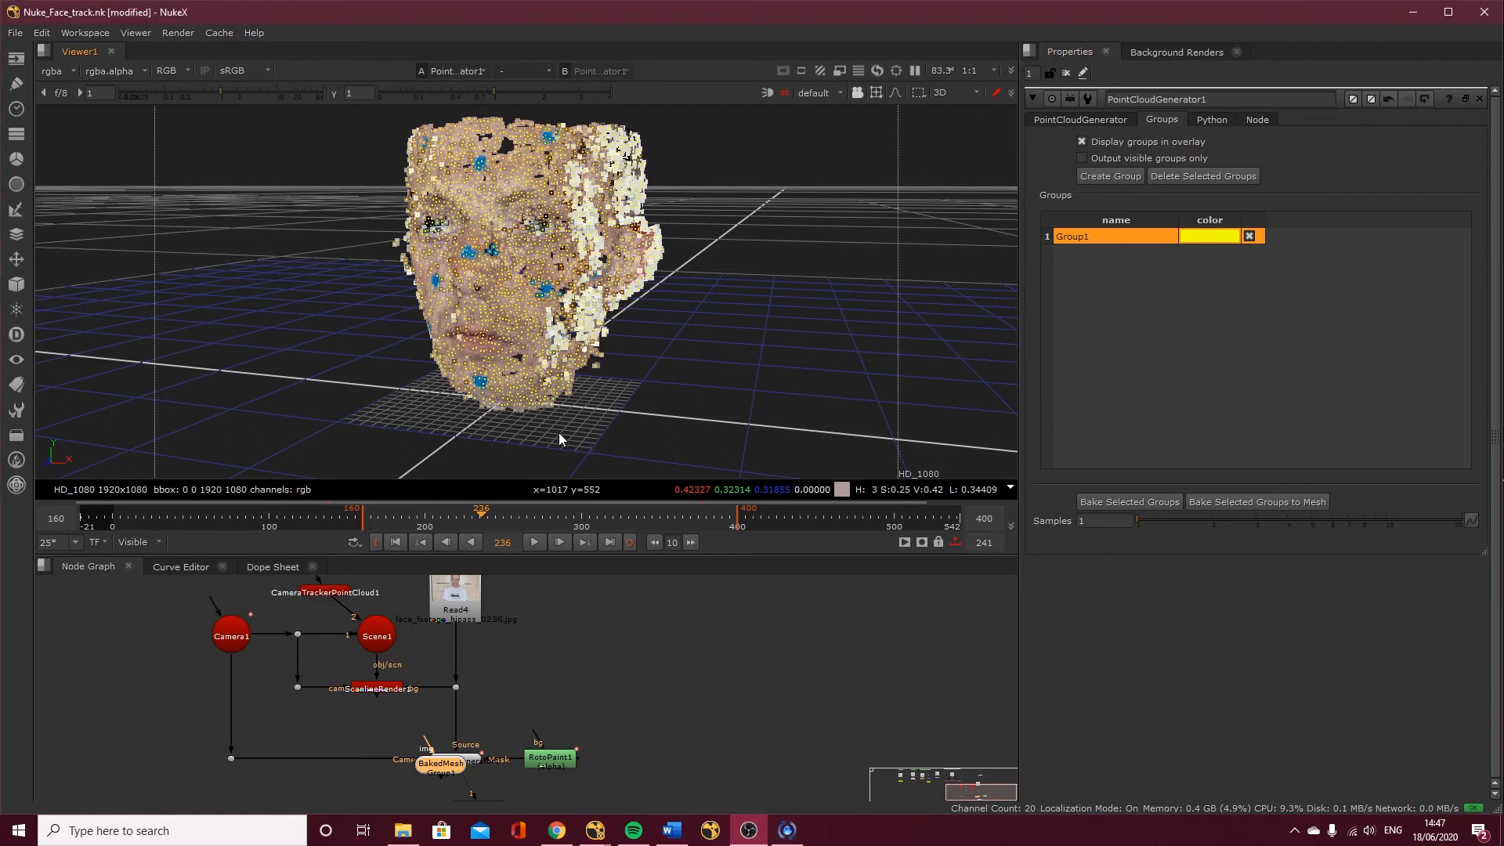
left_click_drag(557, 432, 541, 411, "ctrl")
left_click_drag(426, 769, 527, 690)
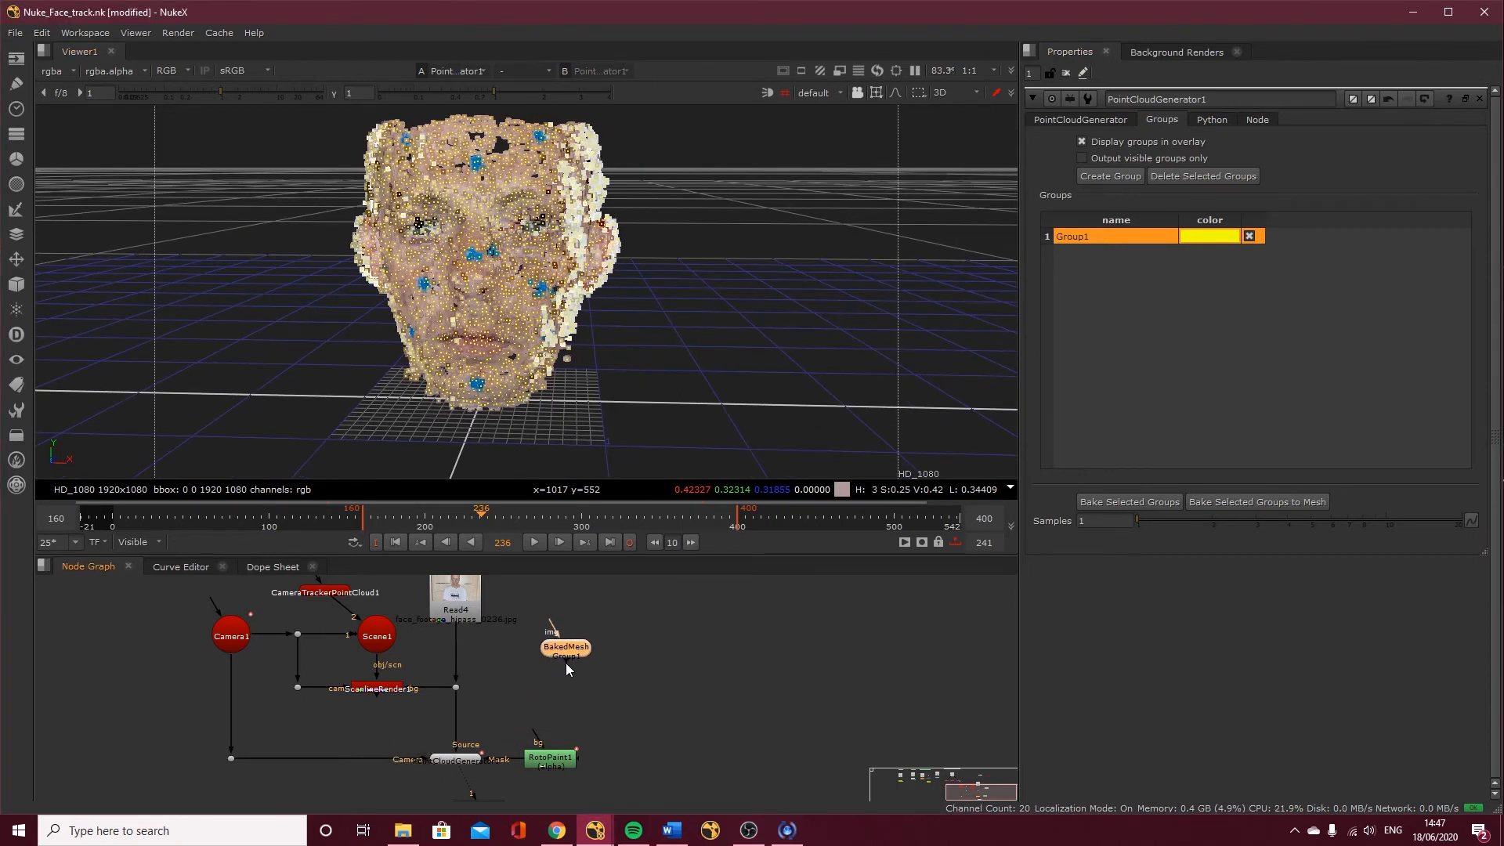
left_click_drag(567, 664, 383, 644)
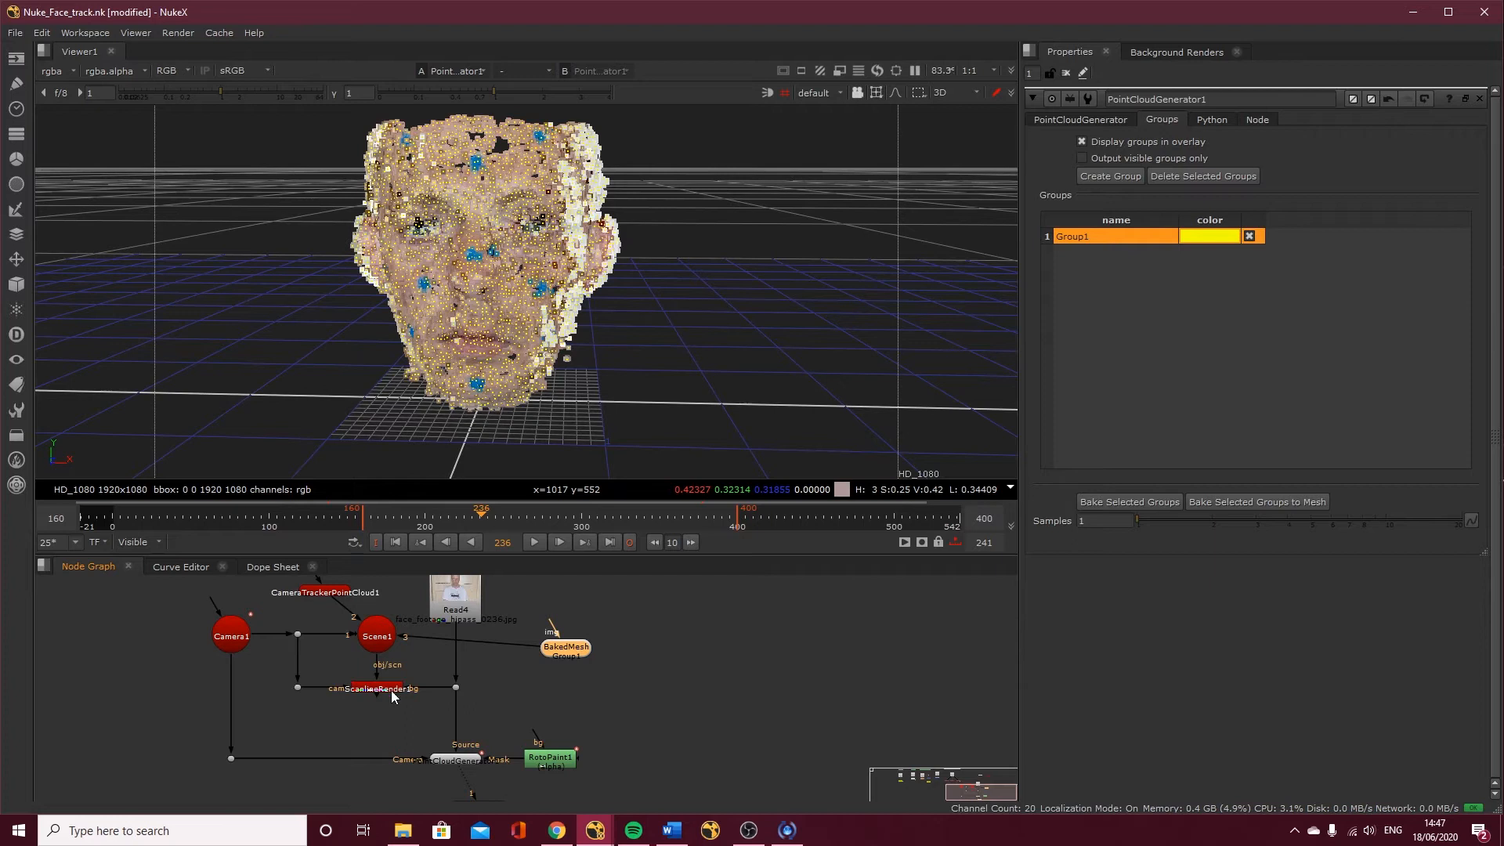
Show the ScanlineRender node's output in the viewer
middle_click_drag(392, 700, 417, 665)
left_click(407, 654)
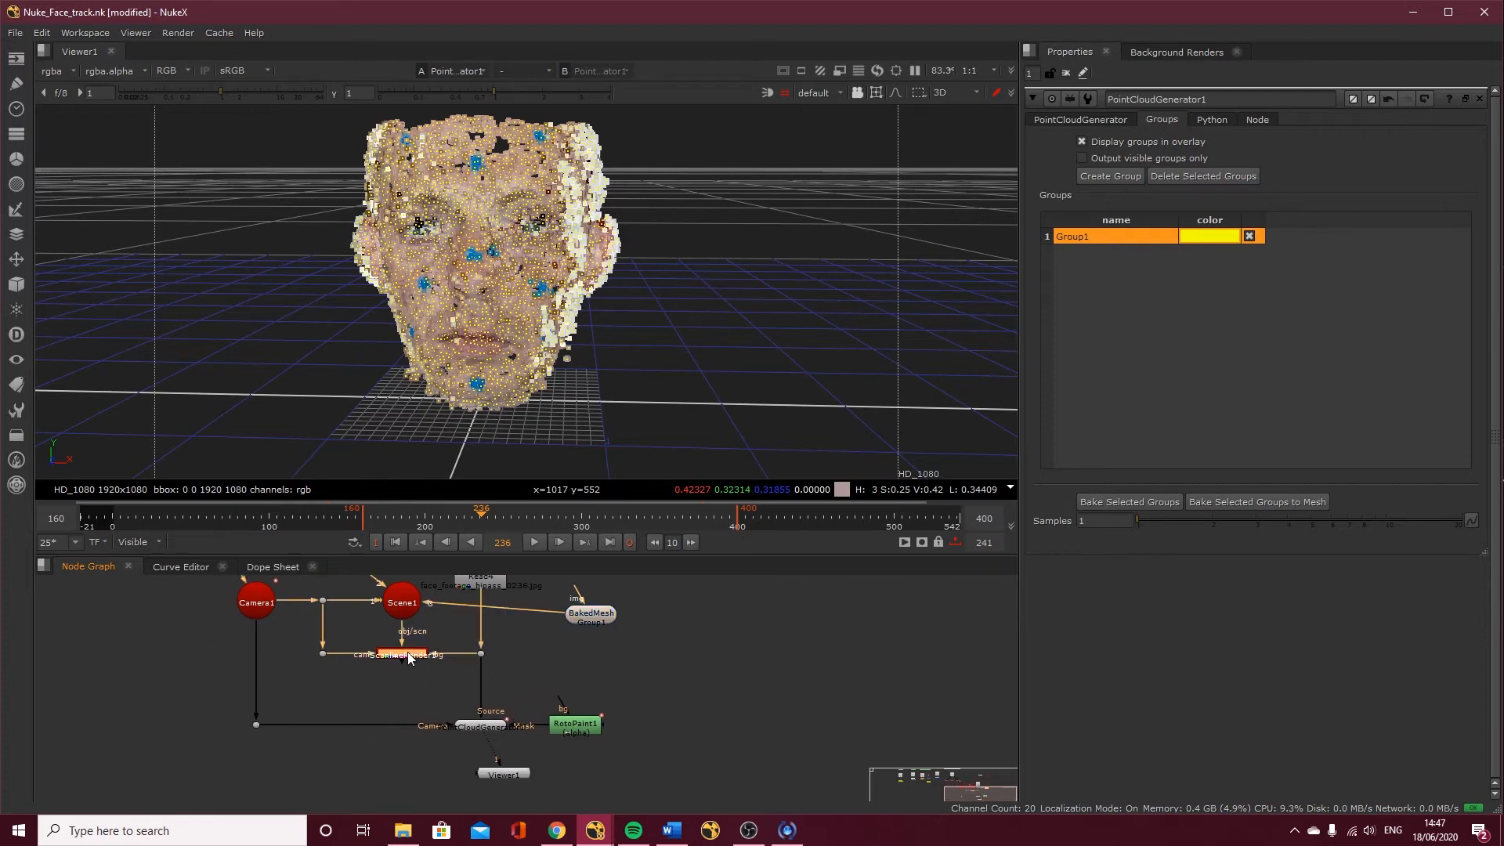
key("1")
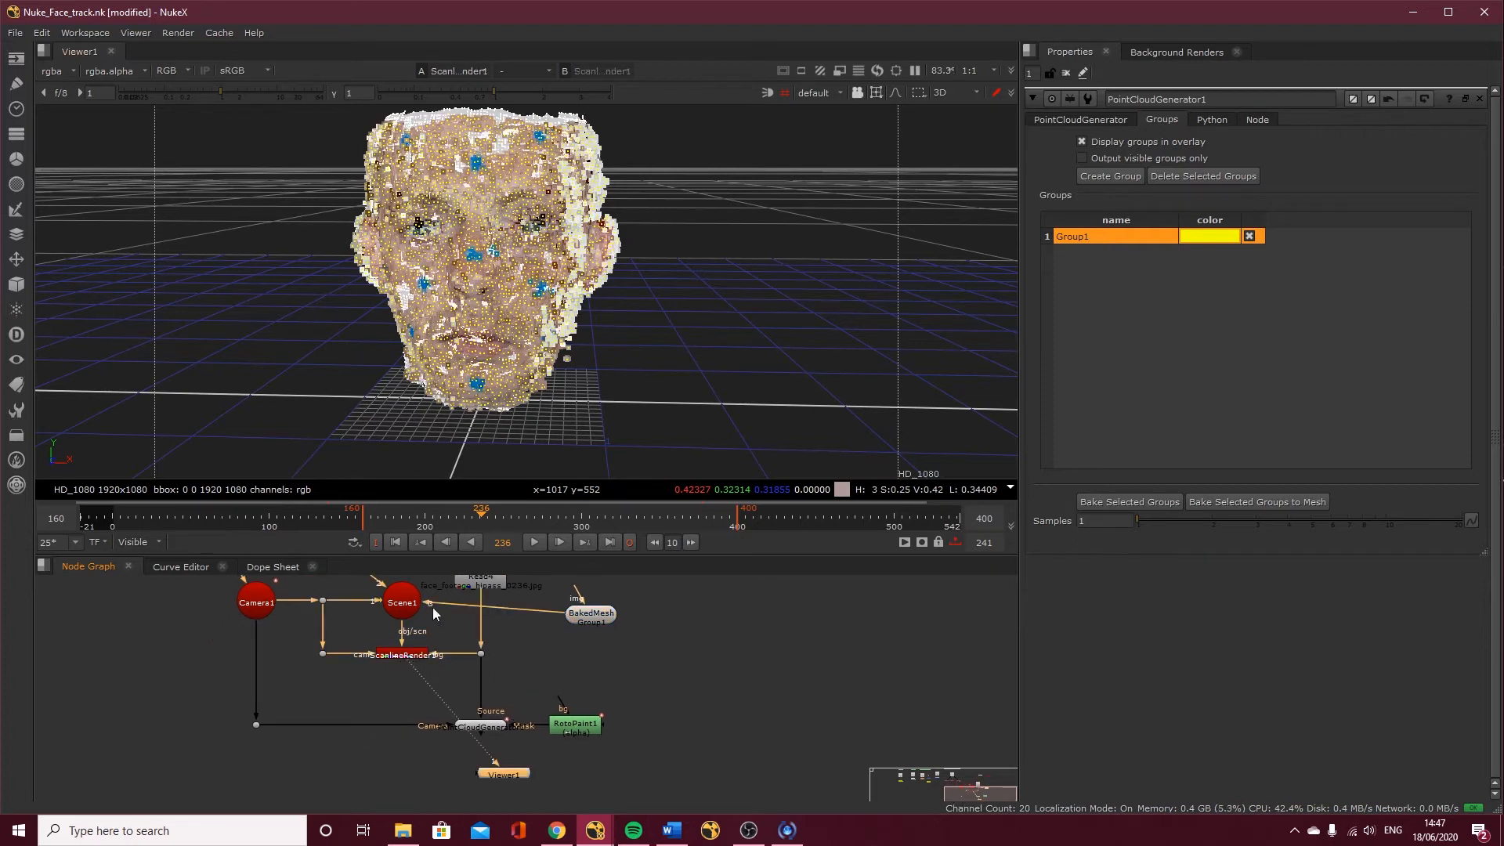
Show Scene1's output in the viewer and inspect the baked mesh against the point cloud from several angles
left_click(397, 597)
key("1")
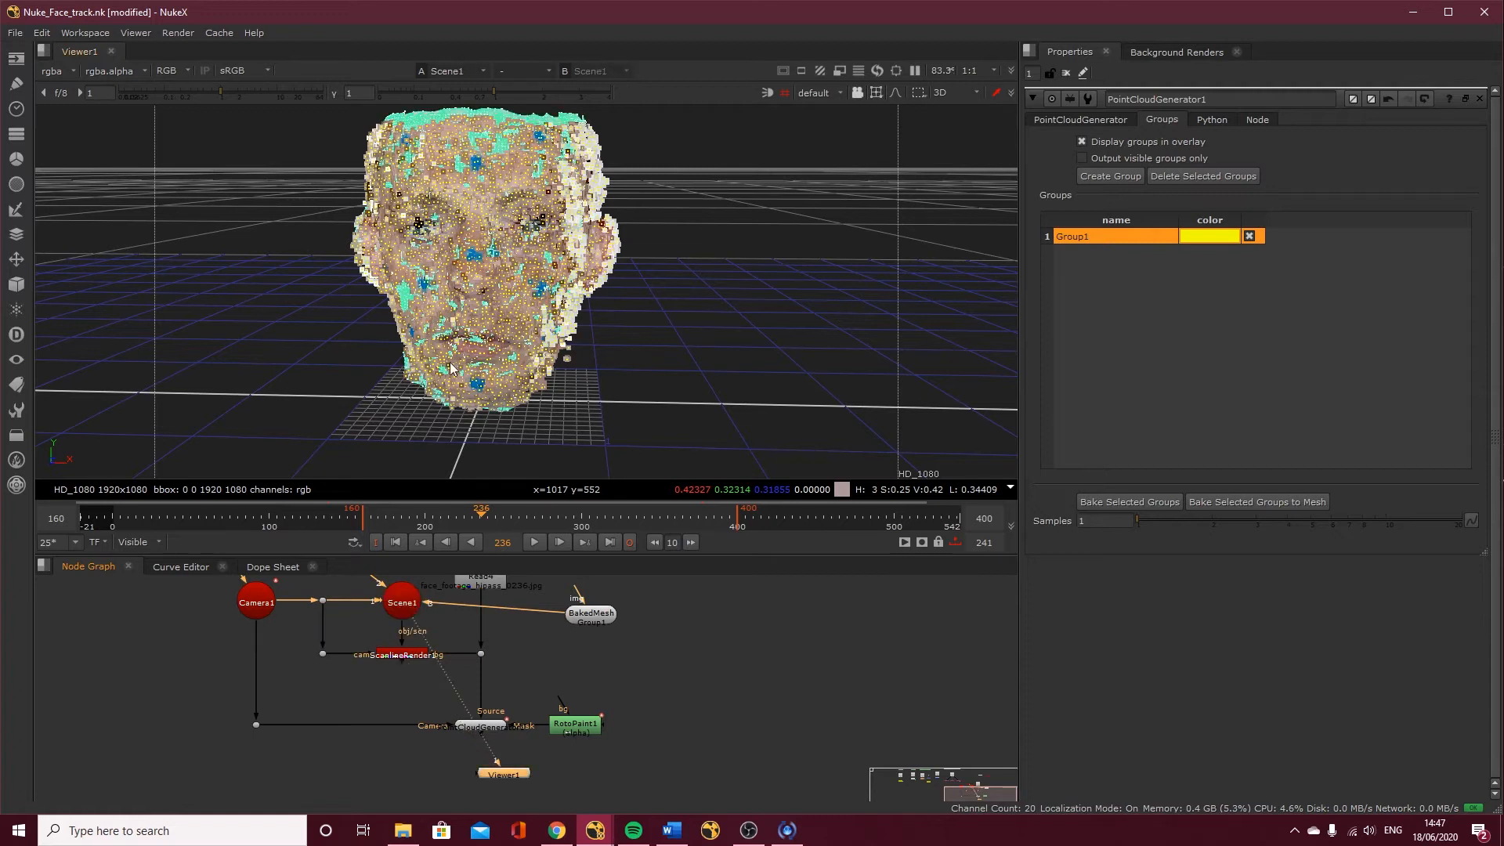
left_click_drag(492, 382, 701, 369, "ctrl")
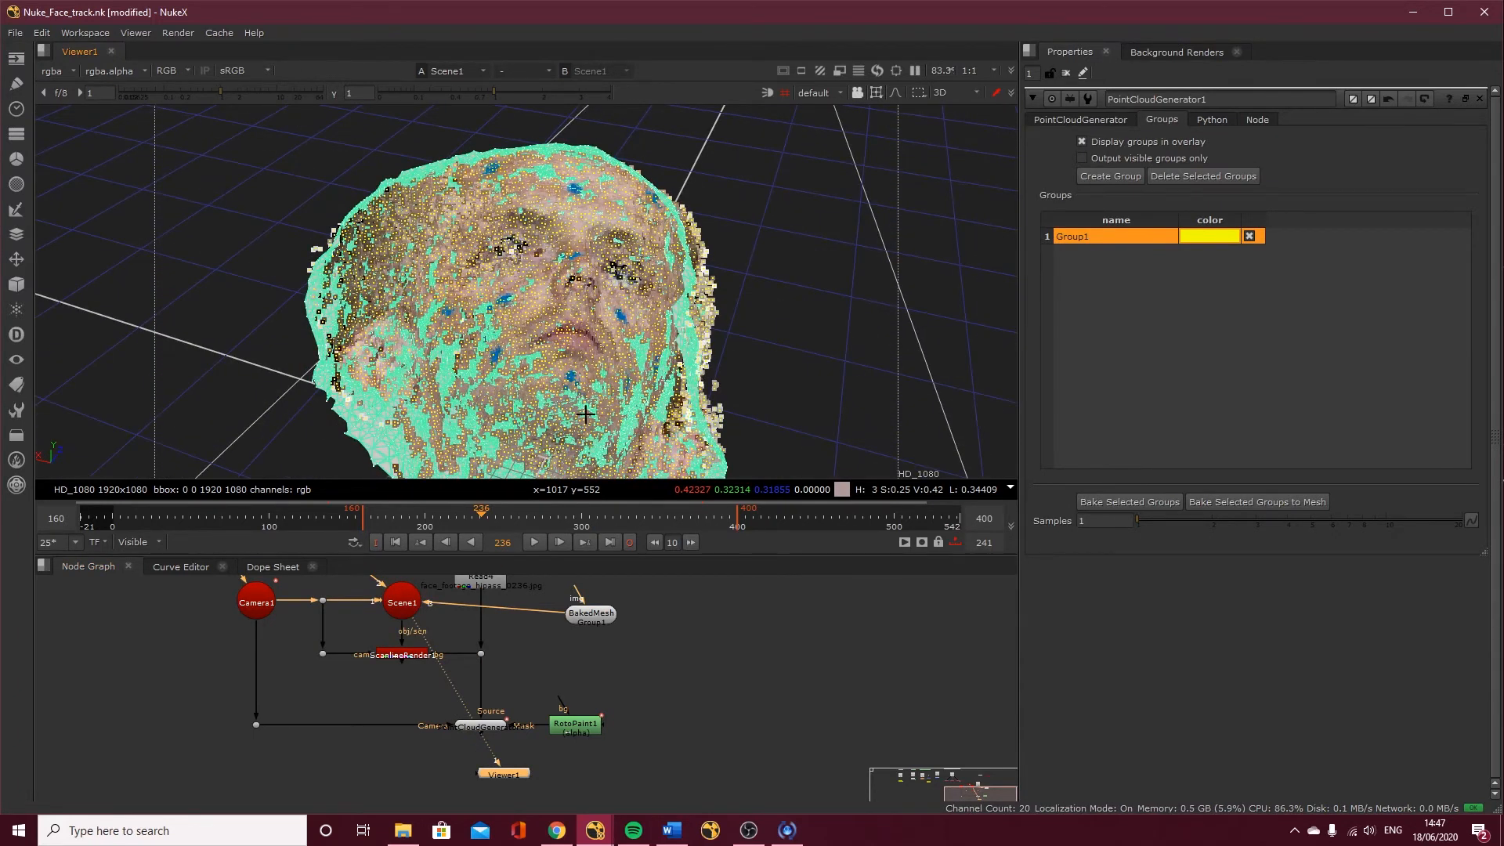
left_click_drag(580, 408, 685, 427, "ctrl")
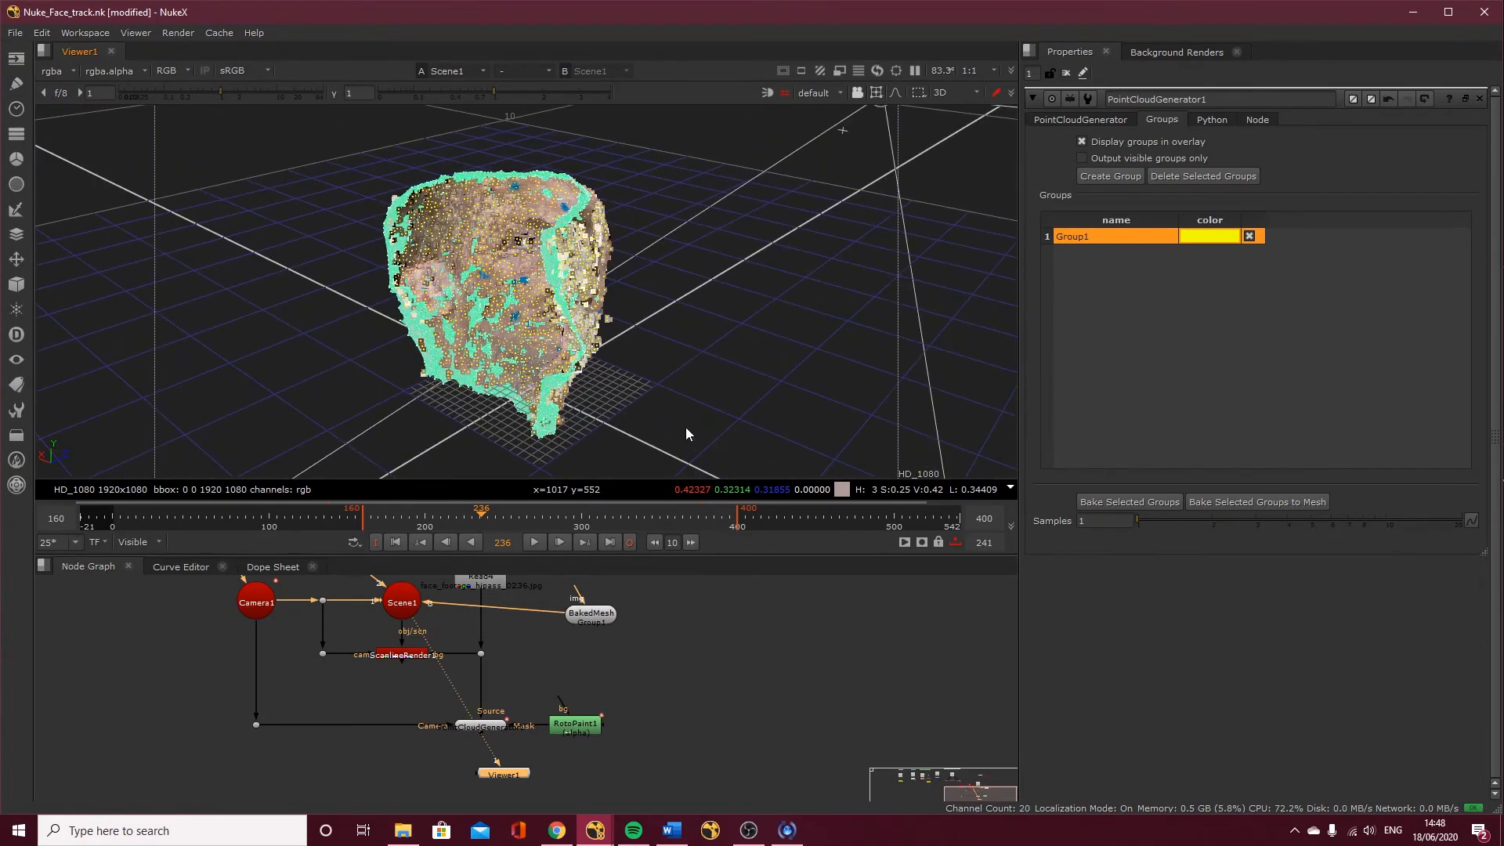
Set the BakedMesh node's X translation to 3.4 to move the mesh away from the point cloud
double_click(589, 615)
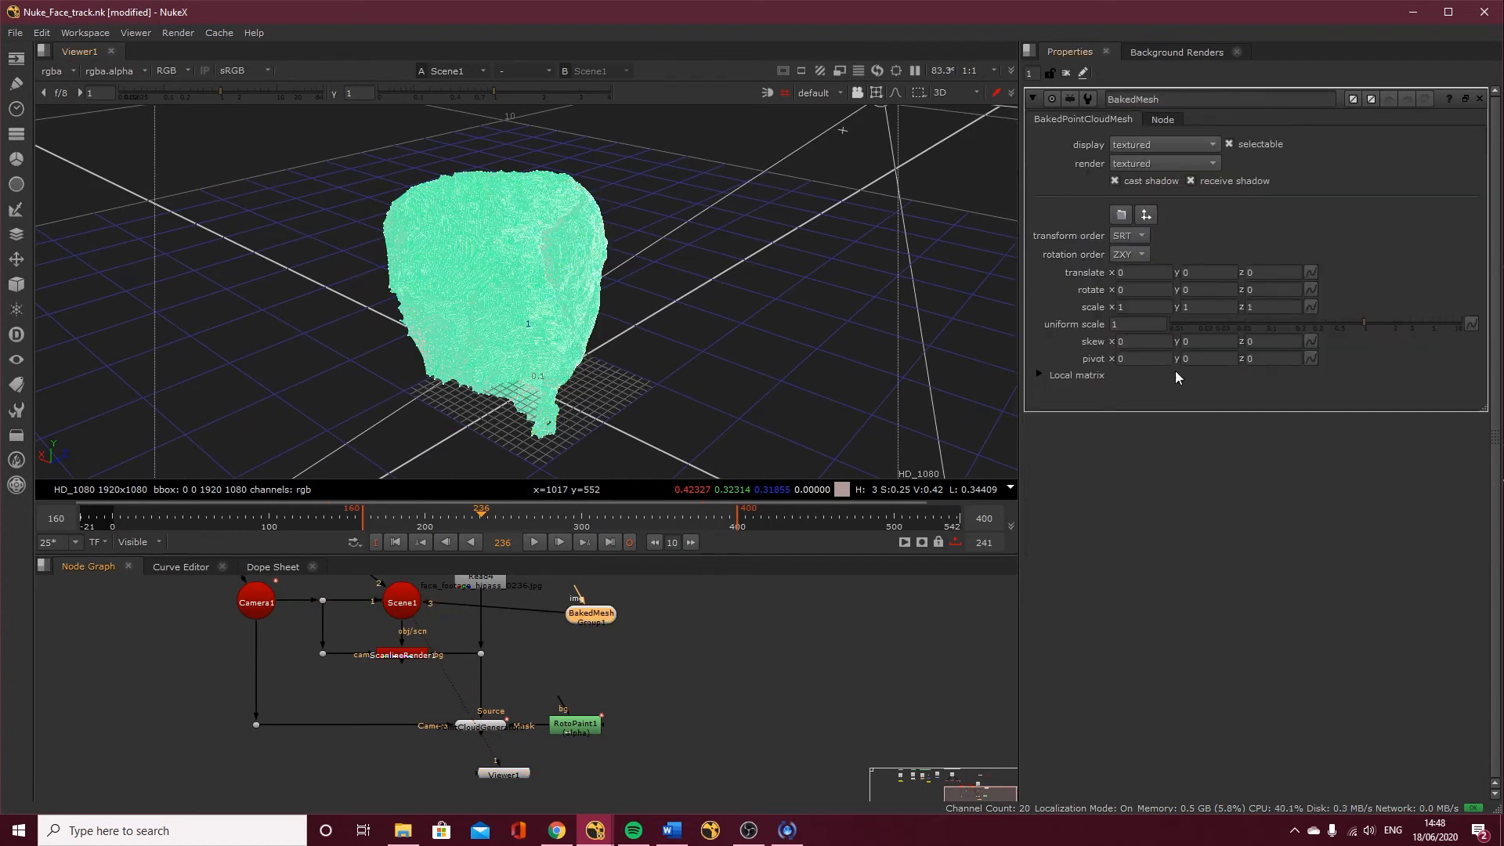
left_click_drag(583, 398, 906, 368, "ctrl")
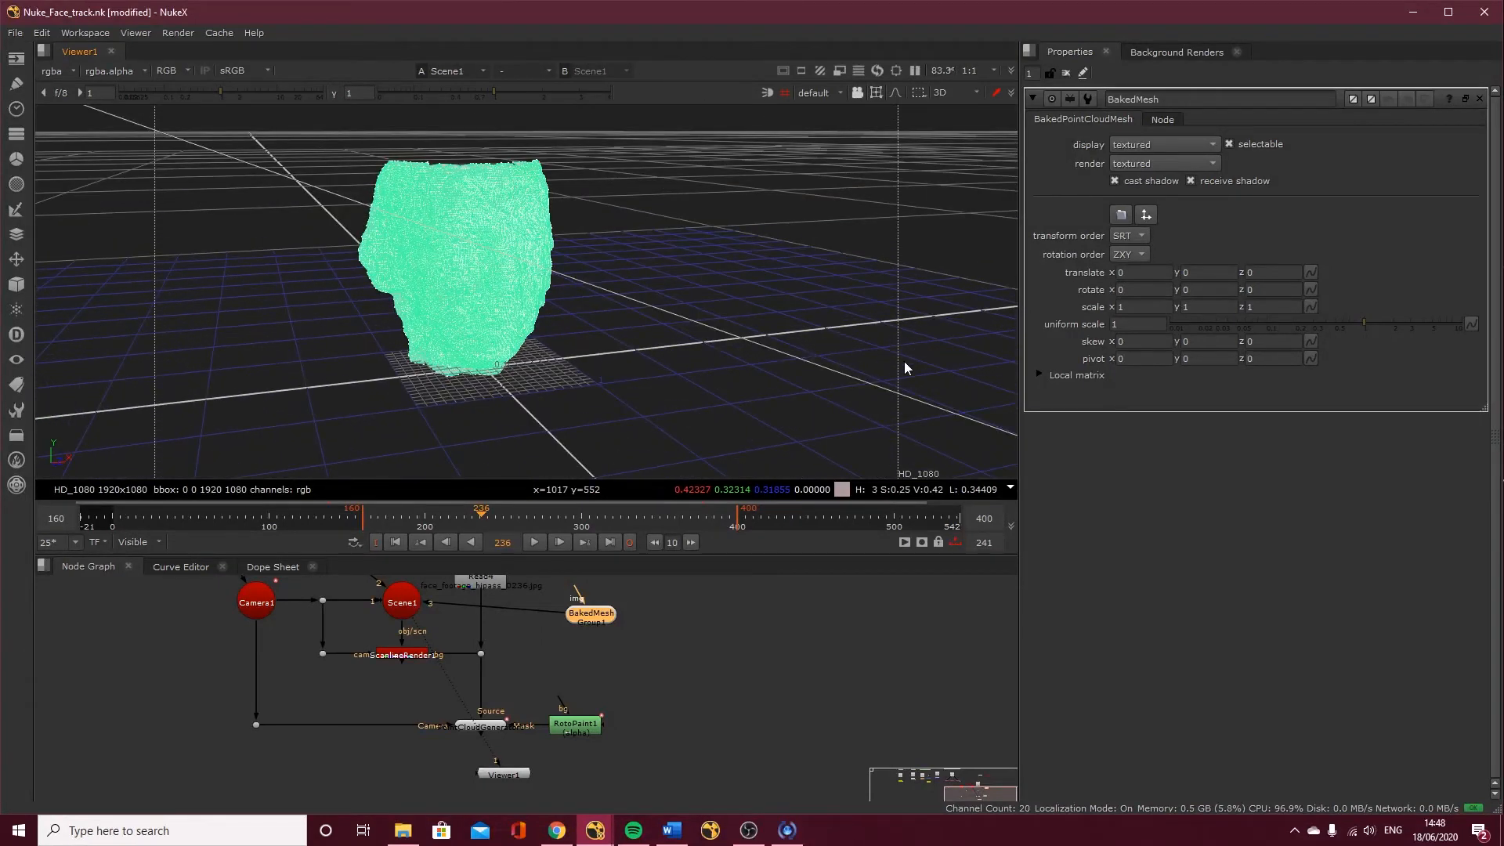
left_click(1140, 272)
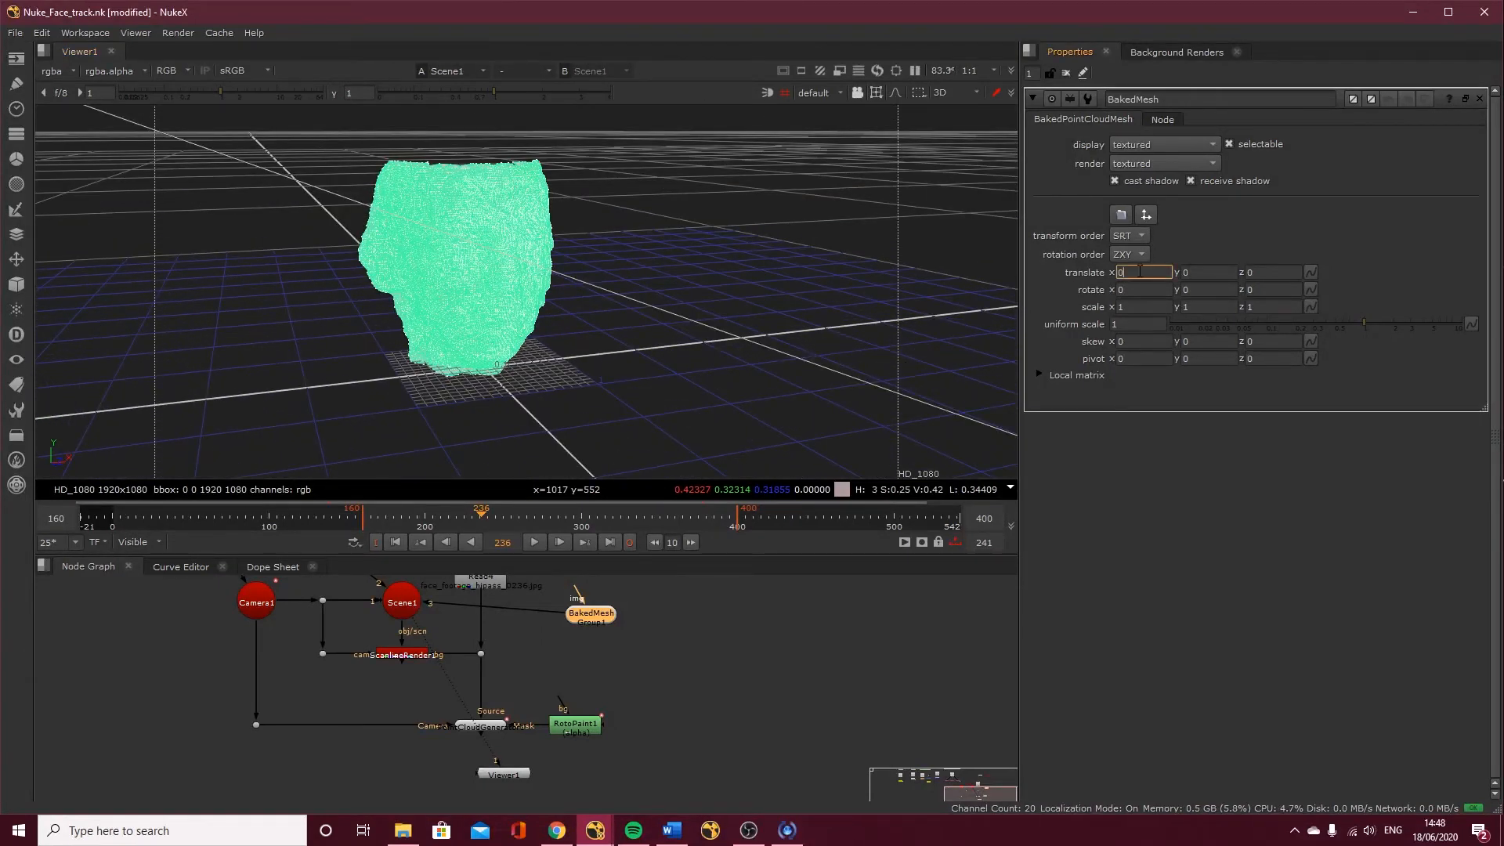
key("Up")
key("Up")
key("Up")
key("Up")
key("Up")
key("Up")
key("Up")
key("Up")
key("Up")
key("Up")
key("Up")
key("Up")
key("Up")
key("Up")
key("Up")
key("Up")
key("Up")
key("Up")
key("Up")
key("Up")
key("Up")
key("Up")
key("Up")
key("Up")
key("Up")
key("Up")
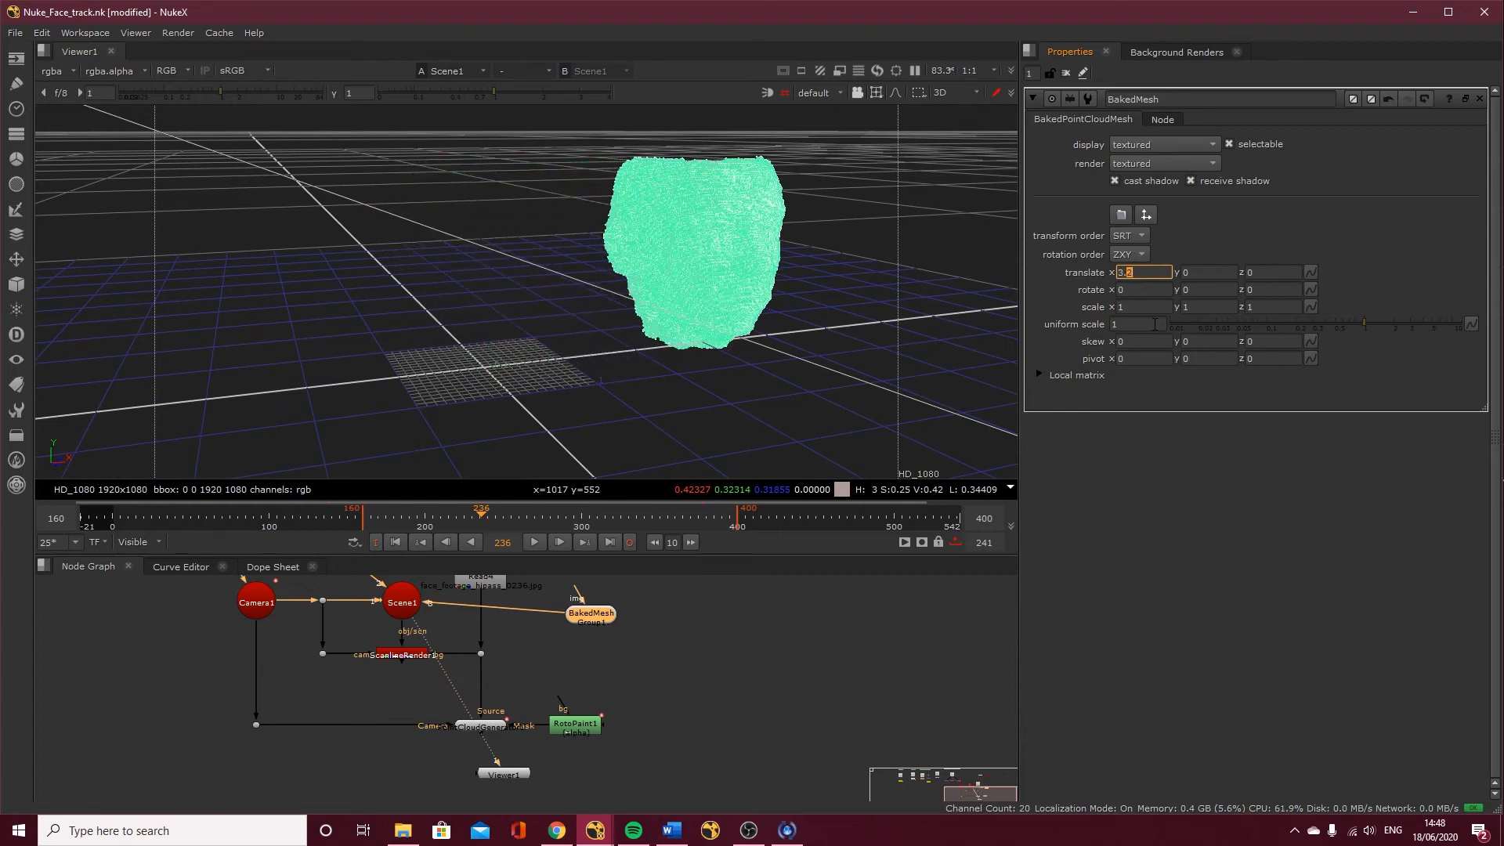
key("Up")
key("Up")
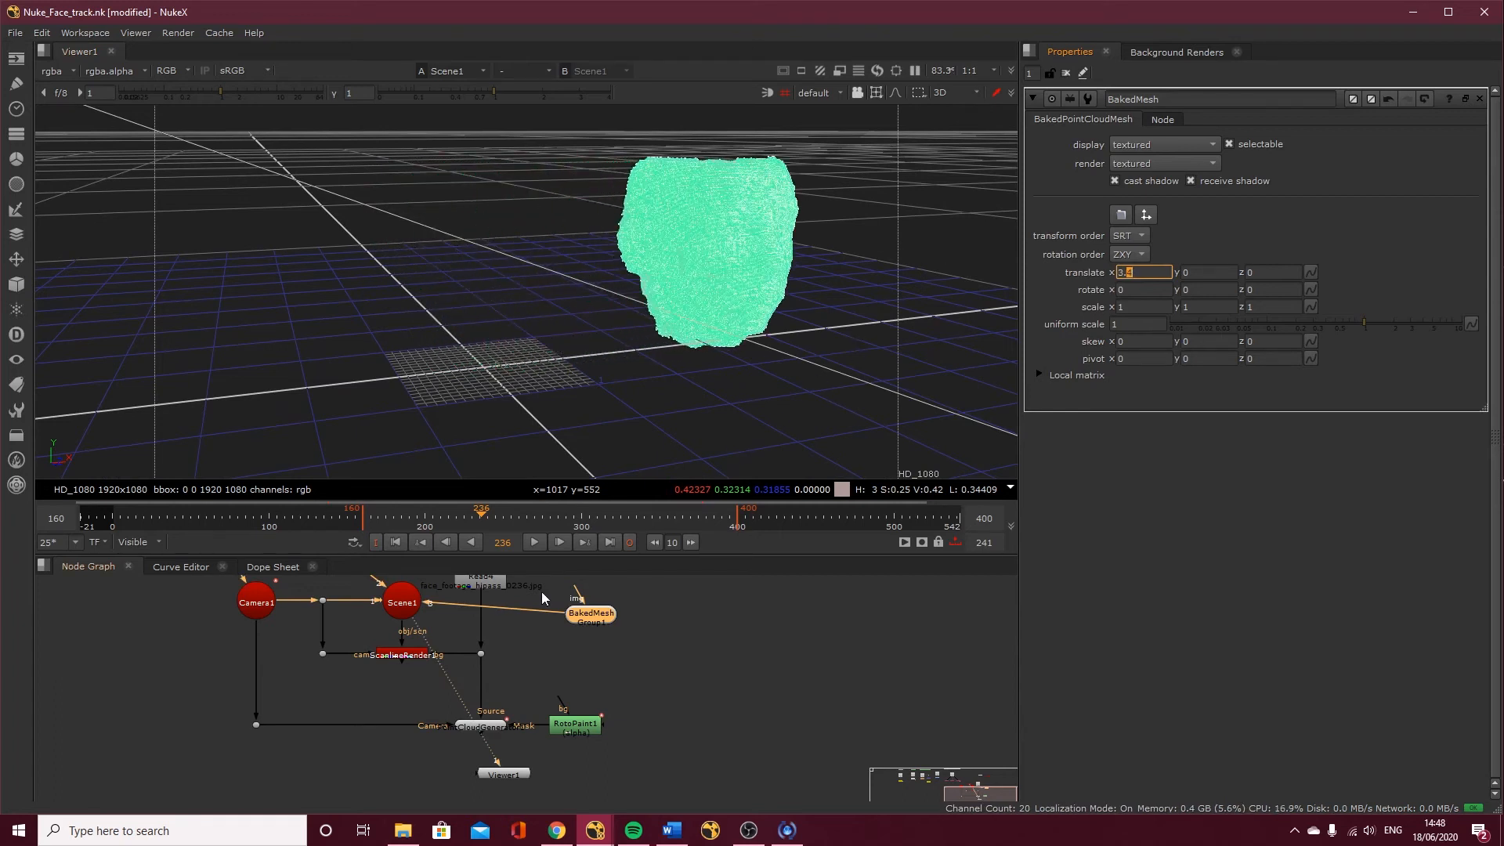
Add a Light node below the BakedMesh node and connect it to Scene1
left_click(526, 668)
key("Tab")
type("li")
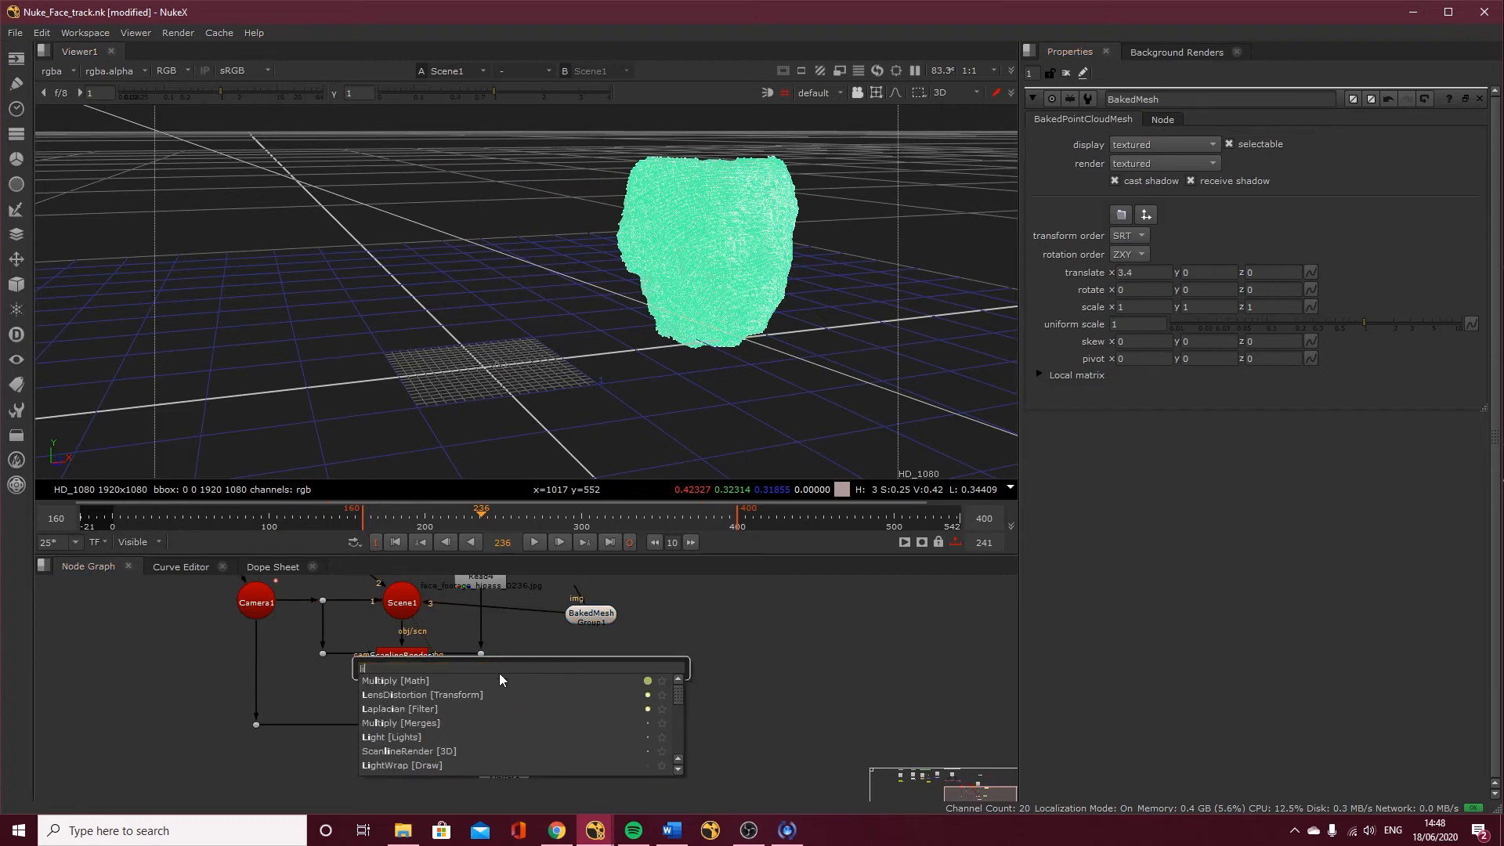
left_click(382, 736)
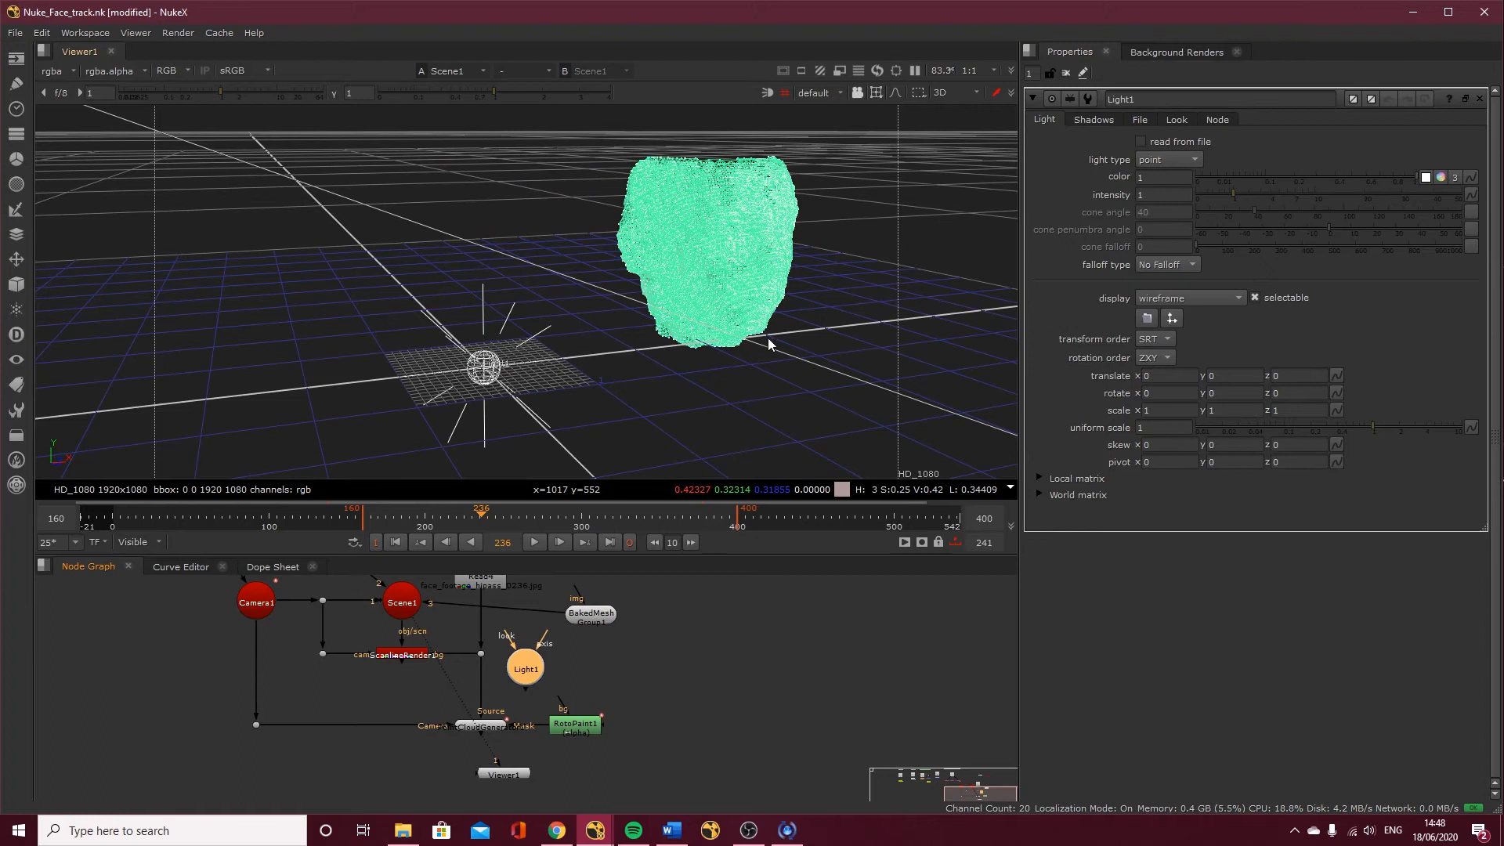
left_click_drag(768, 390, 500, 468, "ctrl")
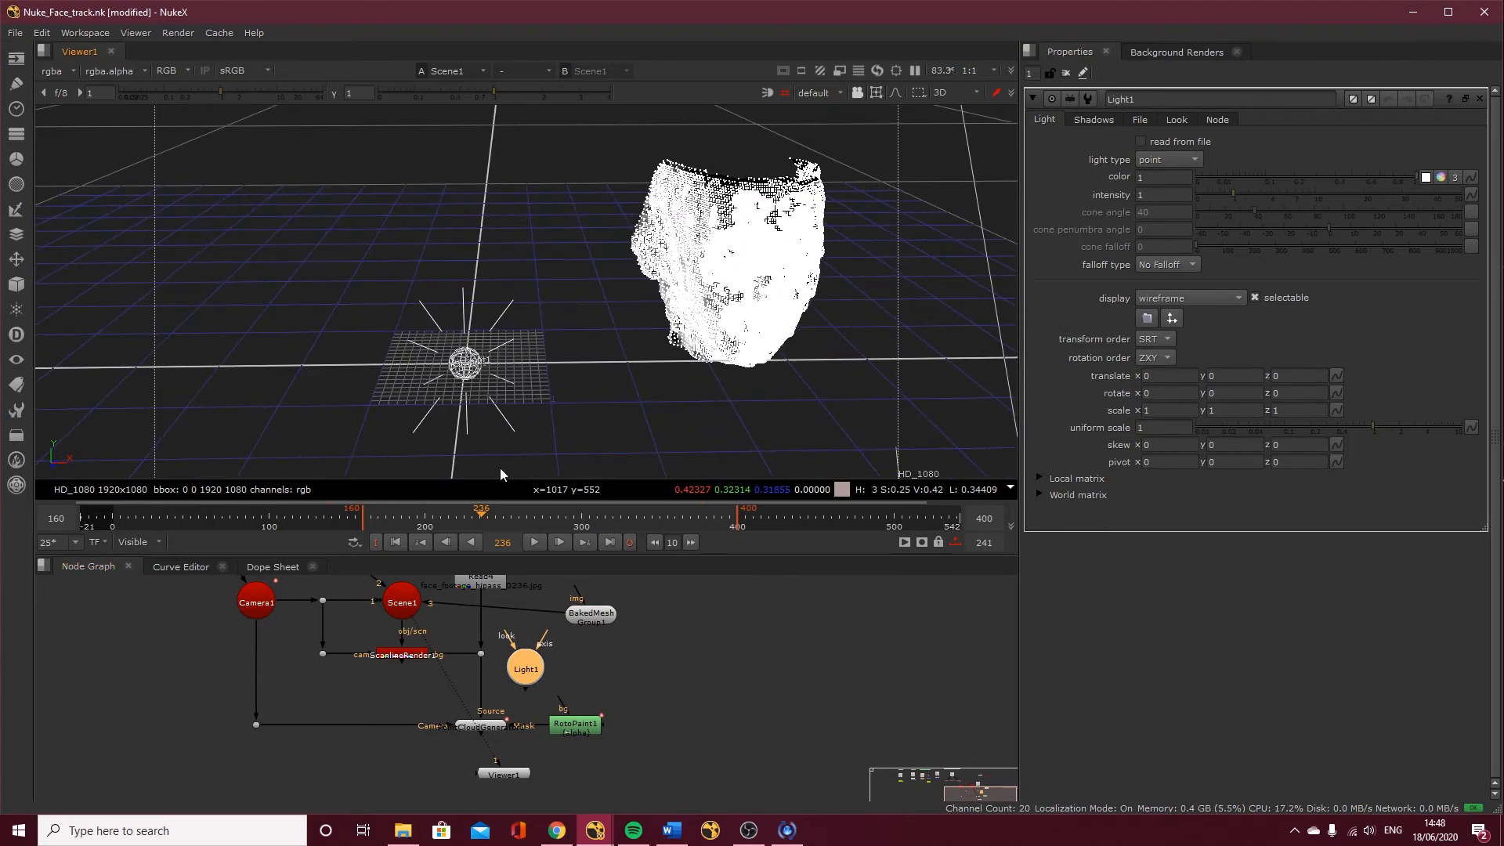
left_click_drag(525, 687, 497, 646)
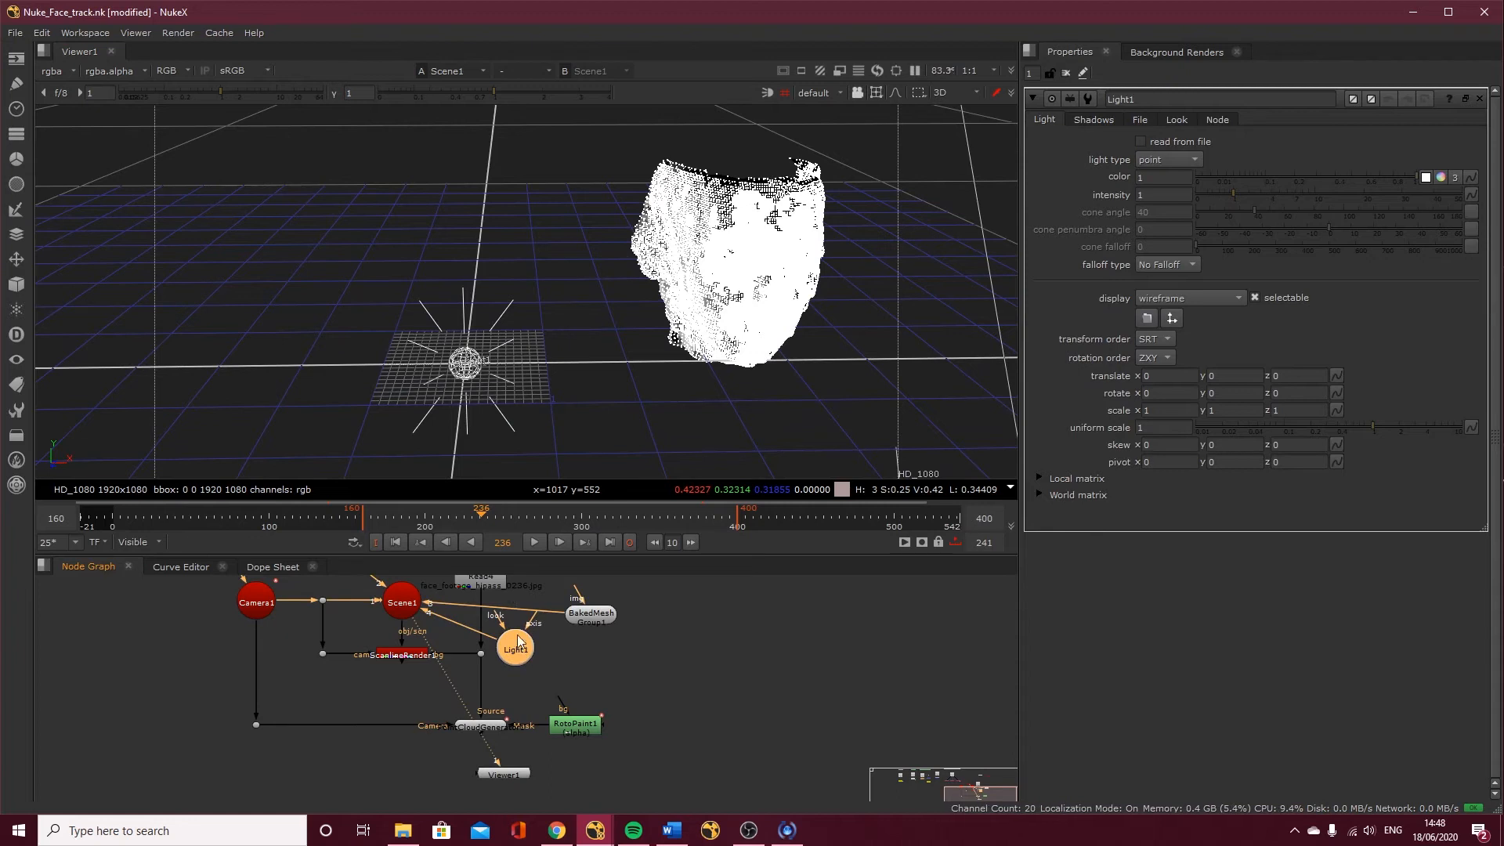
In Node selection mode, move Light1 in front of the baked face to about X 2.9, Y 0.525, Z 3.64
left_click_drag(452, 379, 485, 389, "ctrl")
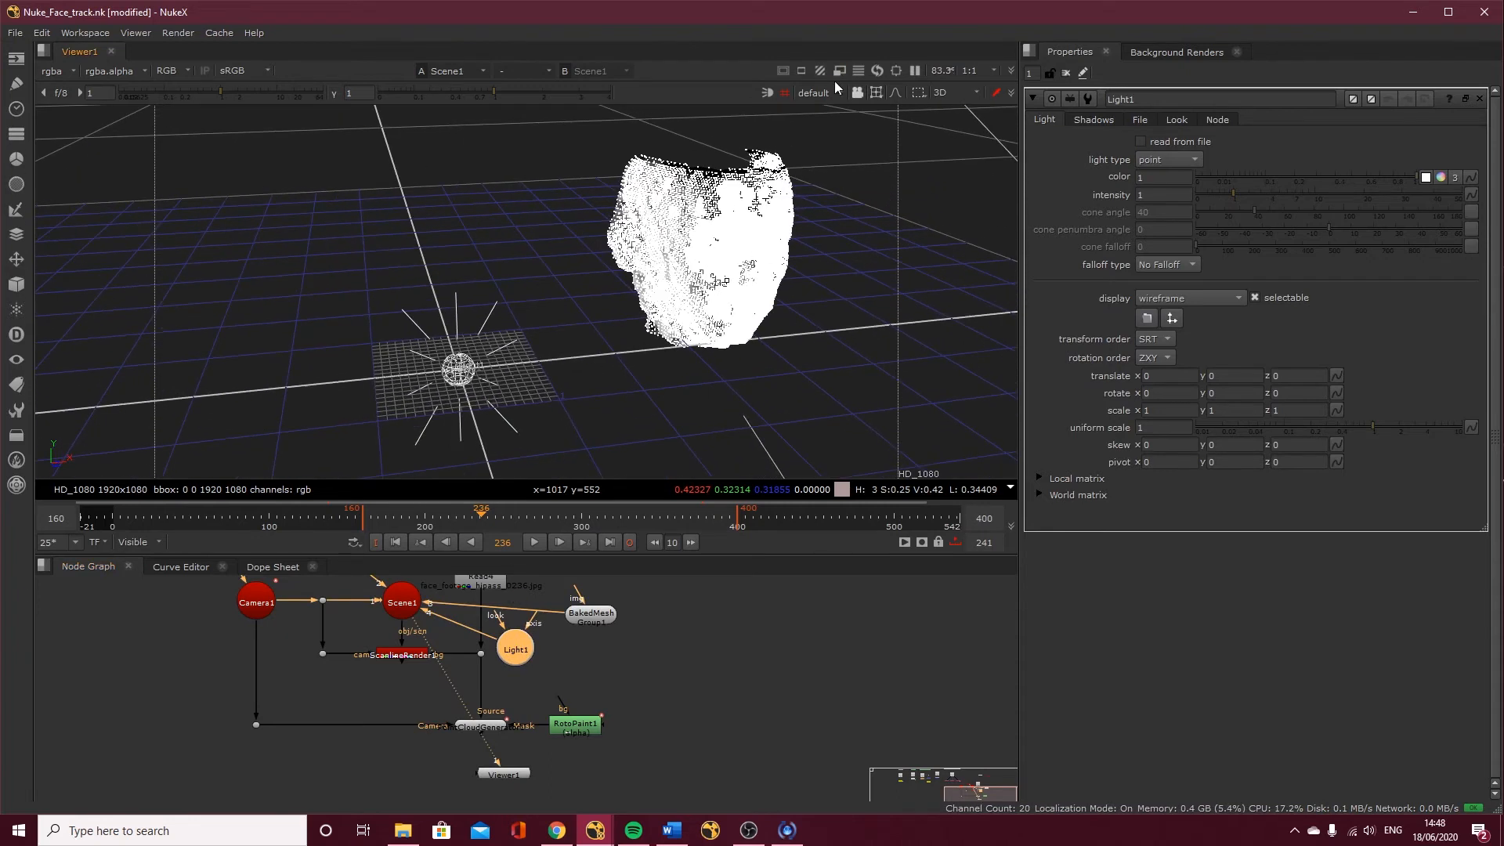
left_click(875, 93)
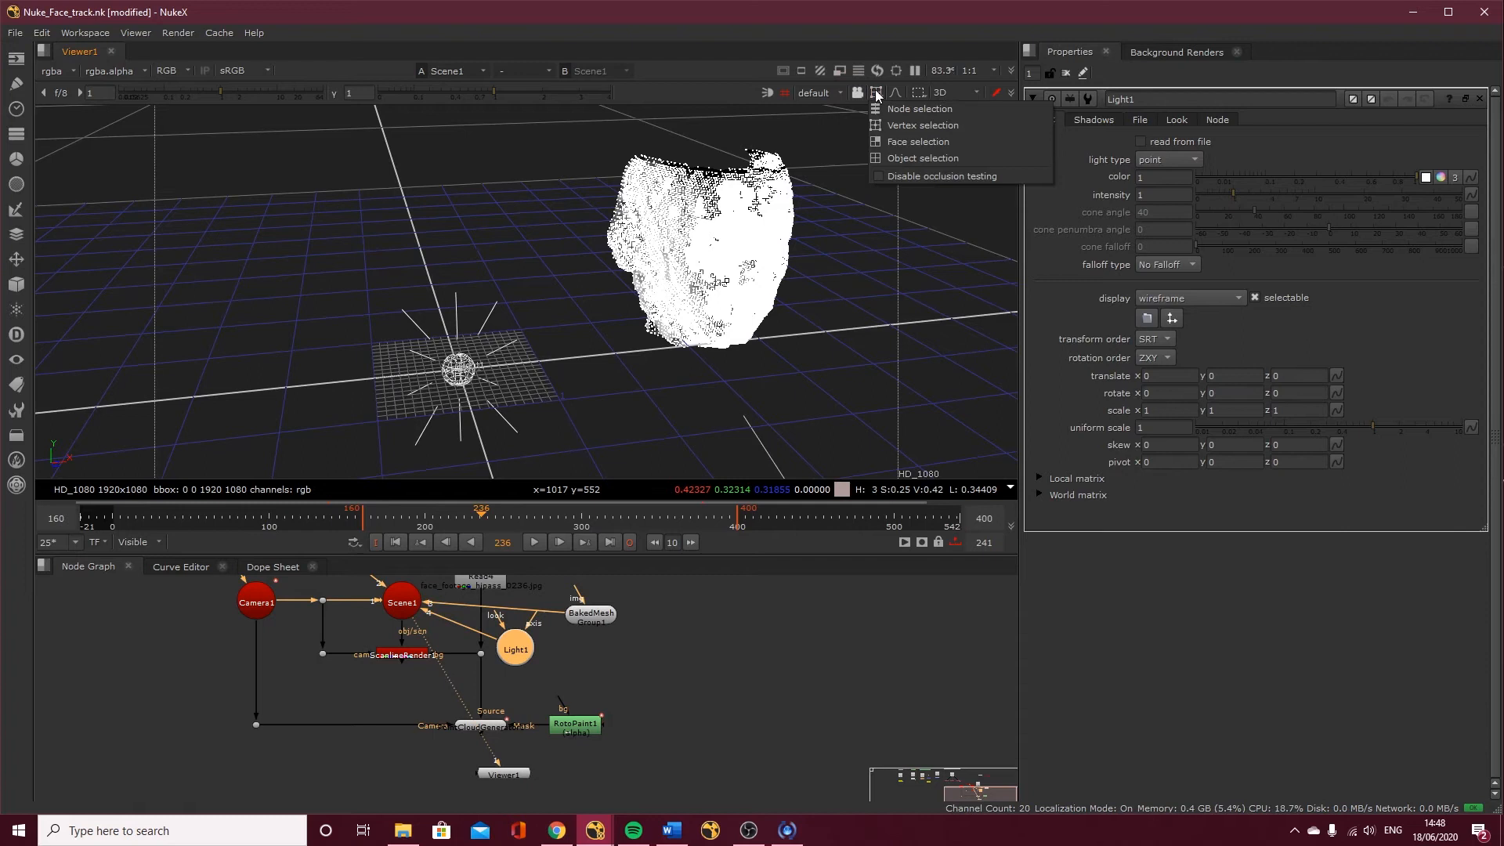
left_click(901, 109)
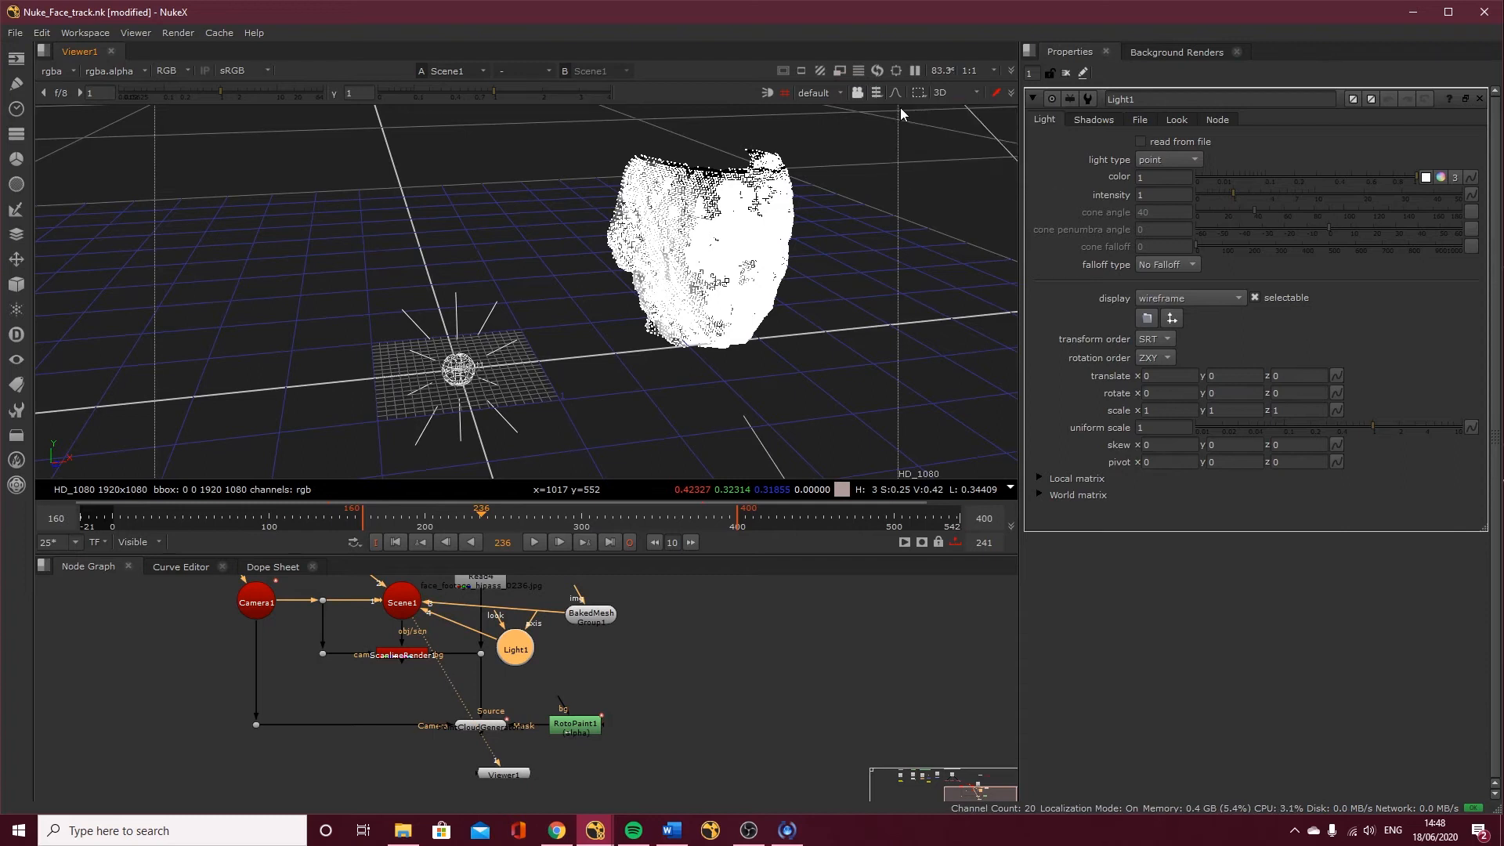
left_click(513, 645)
left_click_drag(436, 409, 681, 409, "ctrl")
left_click_drag(487, 410, 632, 327)
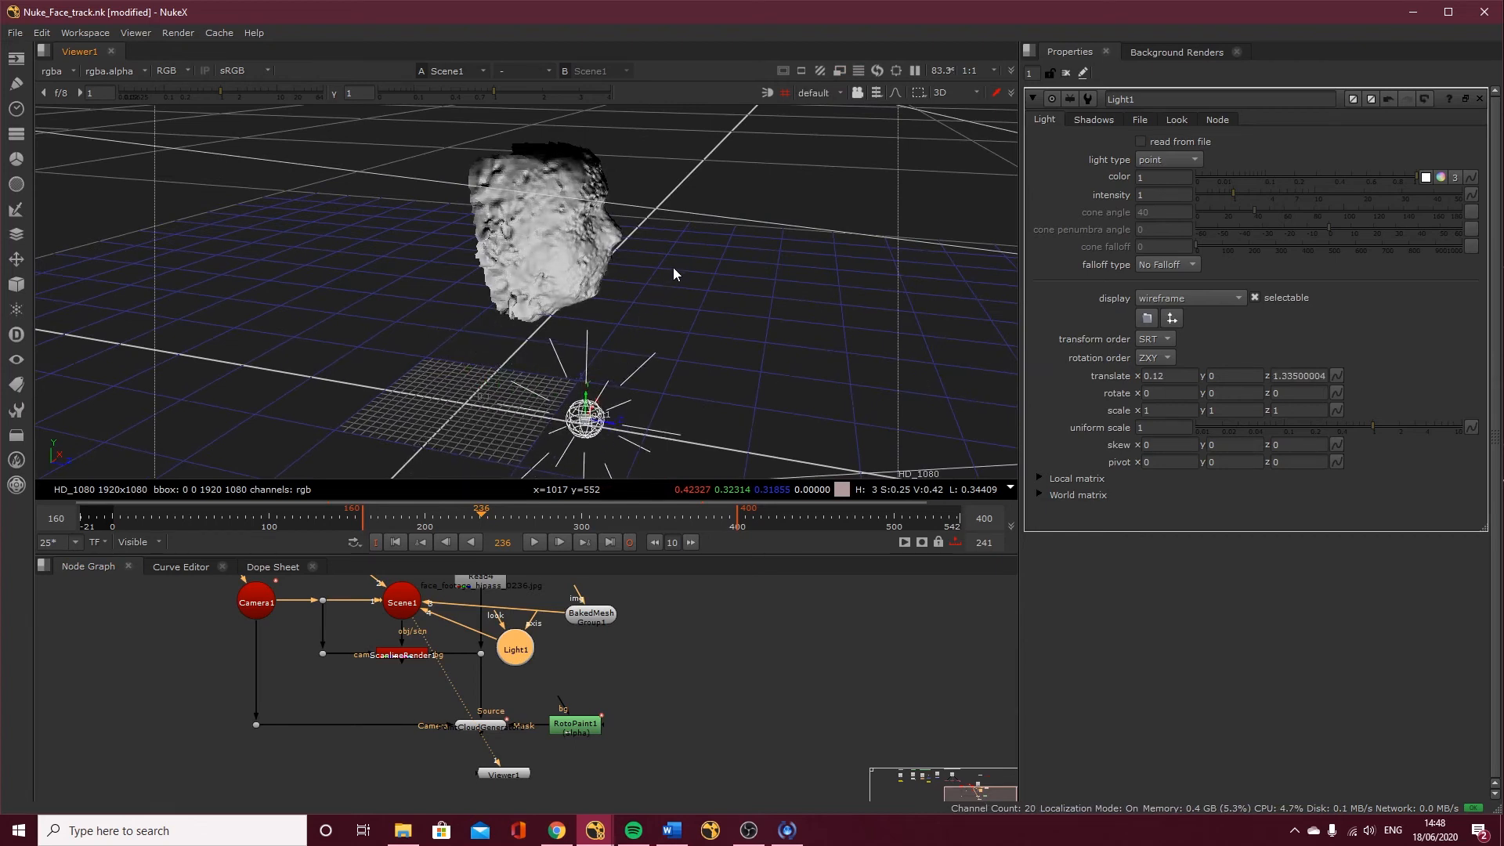
left_click_drag(586, 418, 410, 304)
left_click_drag(502, 361, 802, 430)
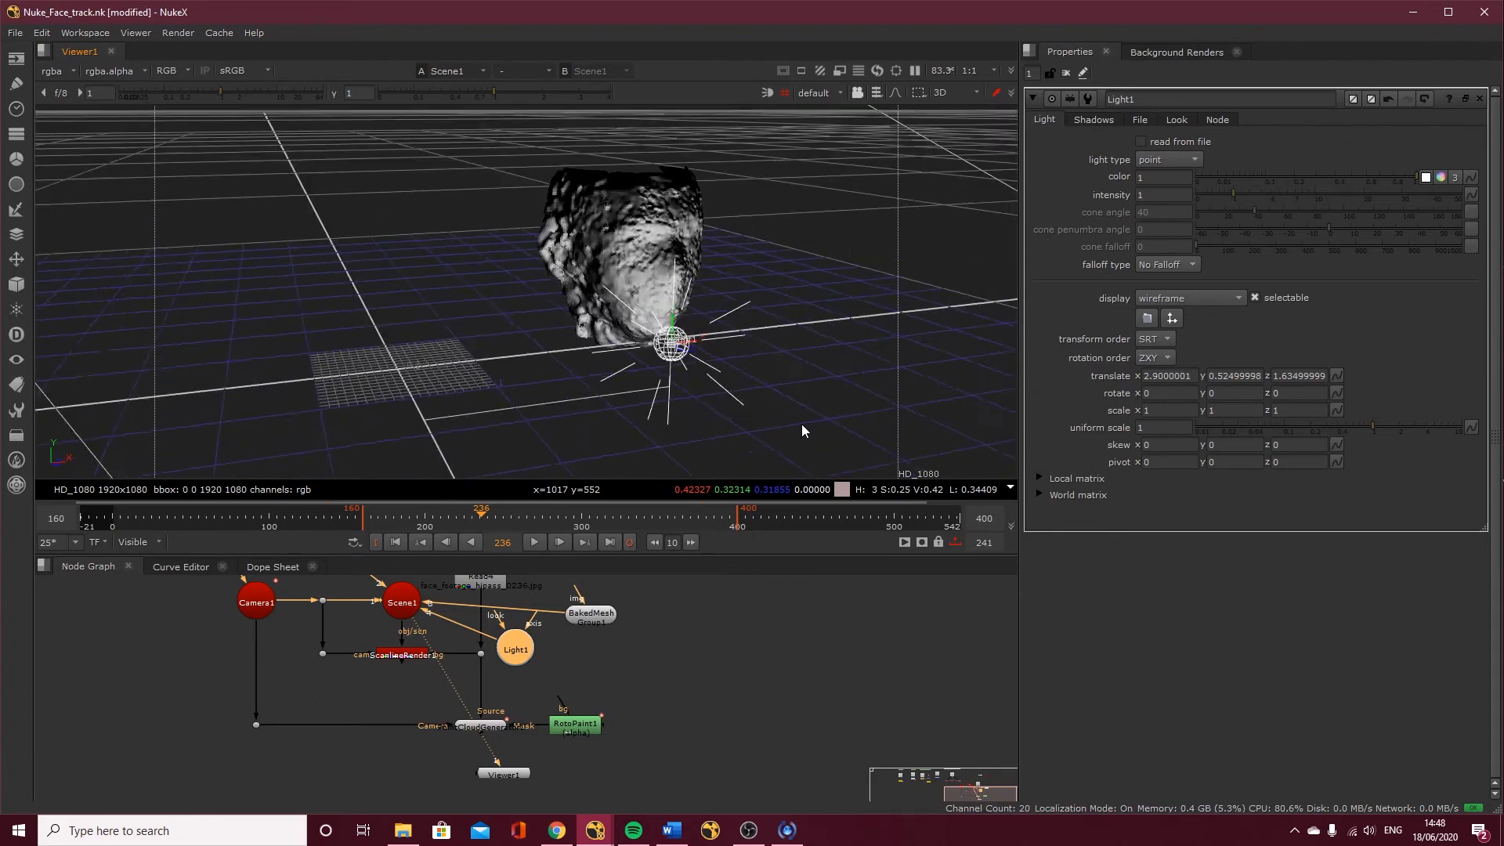
left_click_drag(666, 330, 401, 308)
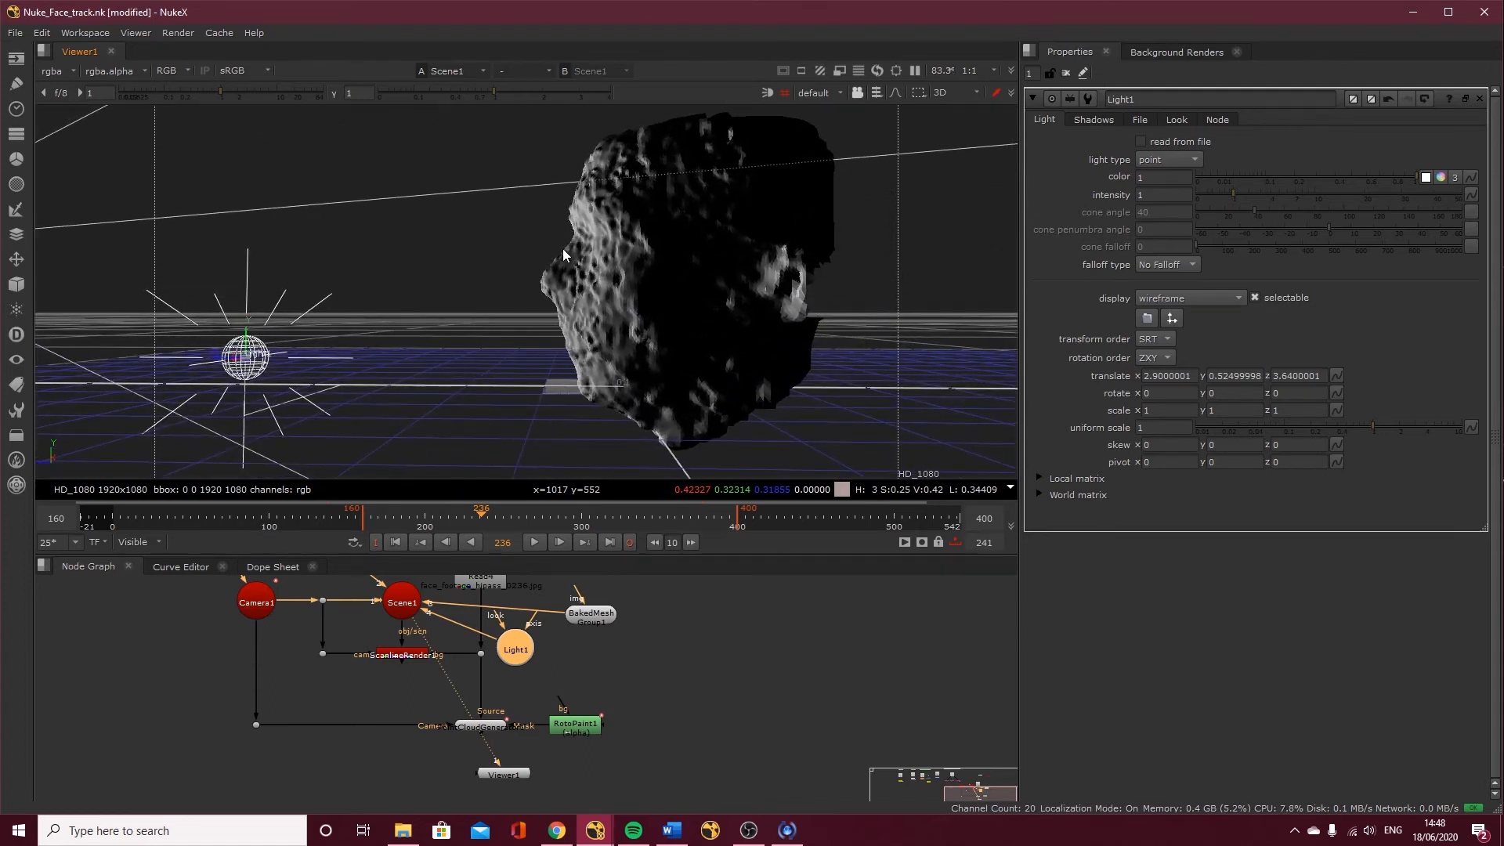
left_click_drag(562, 307, 817, 406, "ctrl")
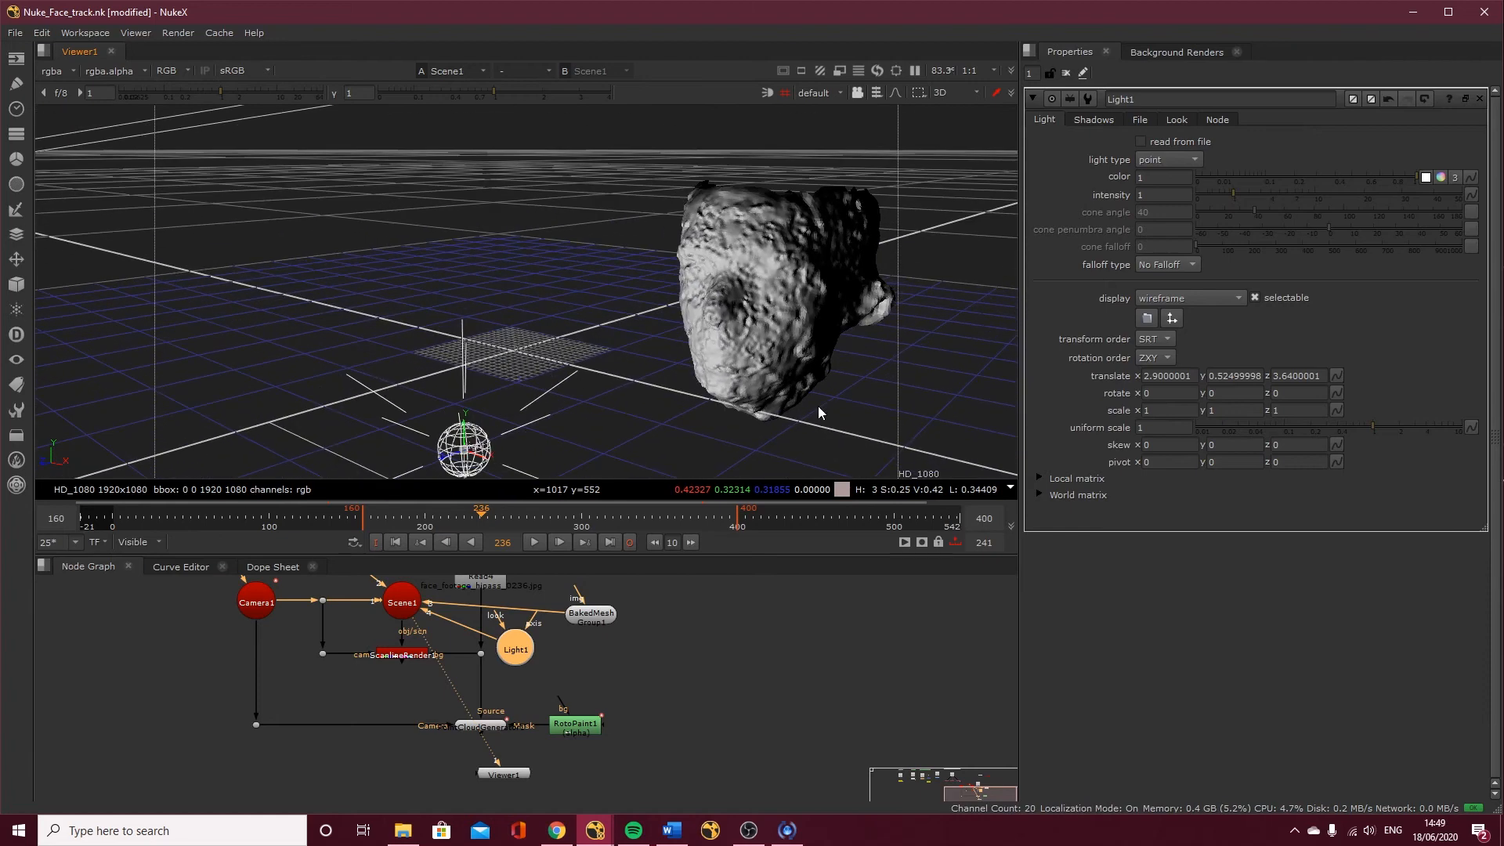
Bake the PointCloudGenerator's Group1 to a second mesh with Samples set to 2 and connect the new node to Scene1
mouse_move(744, 336)
left_mouse_down("ctrl")
mouse_move(925, 354)
mouse_move(610, 294)
mouse_move(509, 251)
mouse_move(350, 227)
mouse_move(294, 251)
mouse_move(551, 337)
mouse_move(714, 305)
mouse_move(725, 317)
left_mouse_up("ctrl")
left_click(490, 726)
double_click(491, 726)
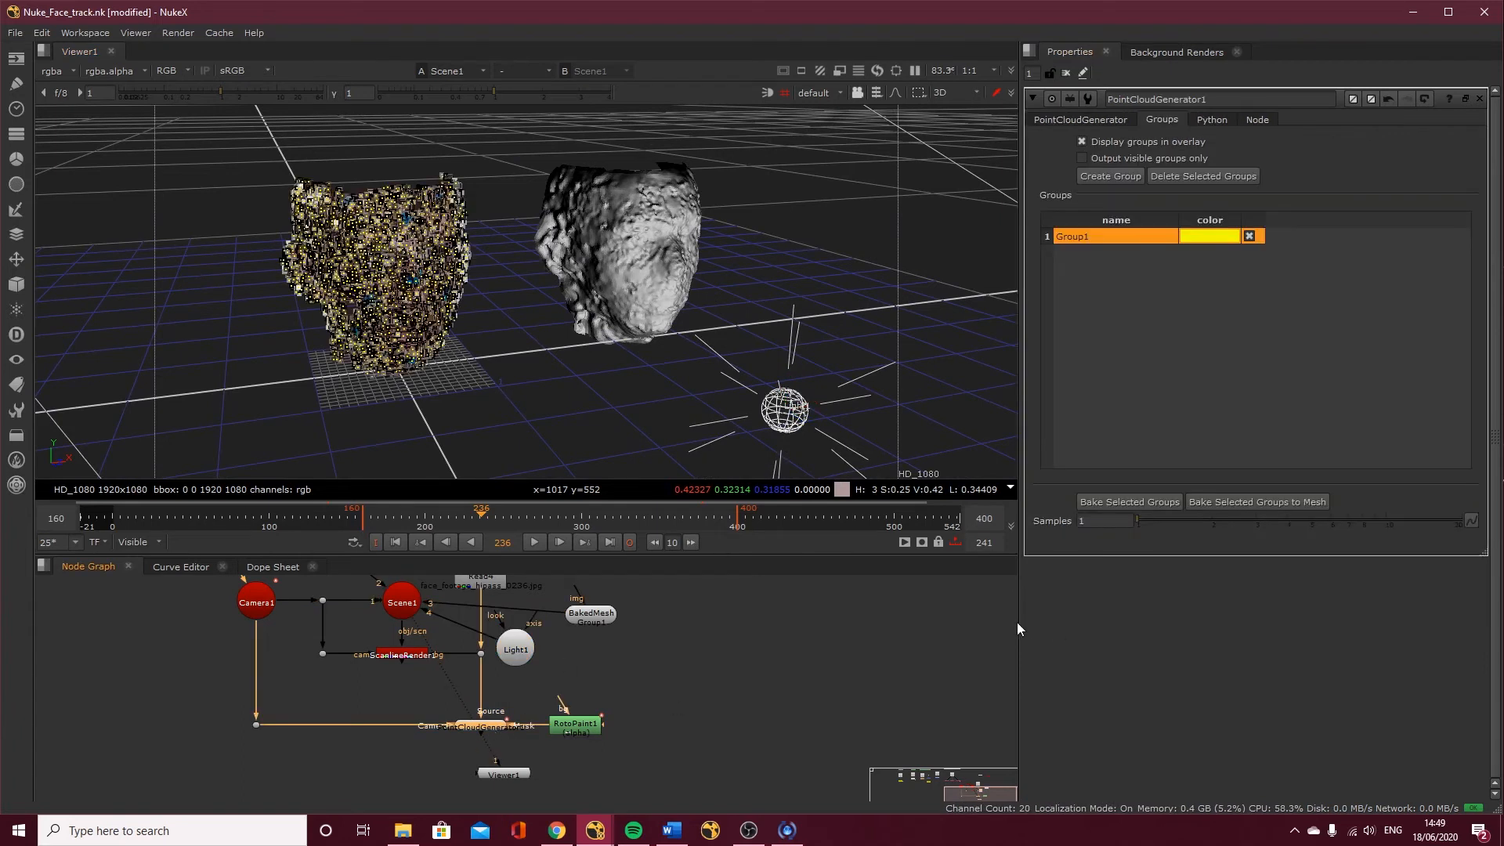
left_click(1094, 518)
type("2")
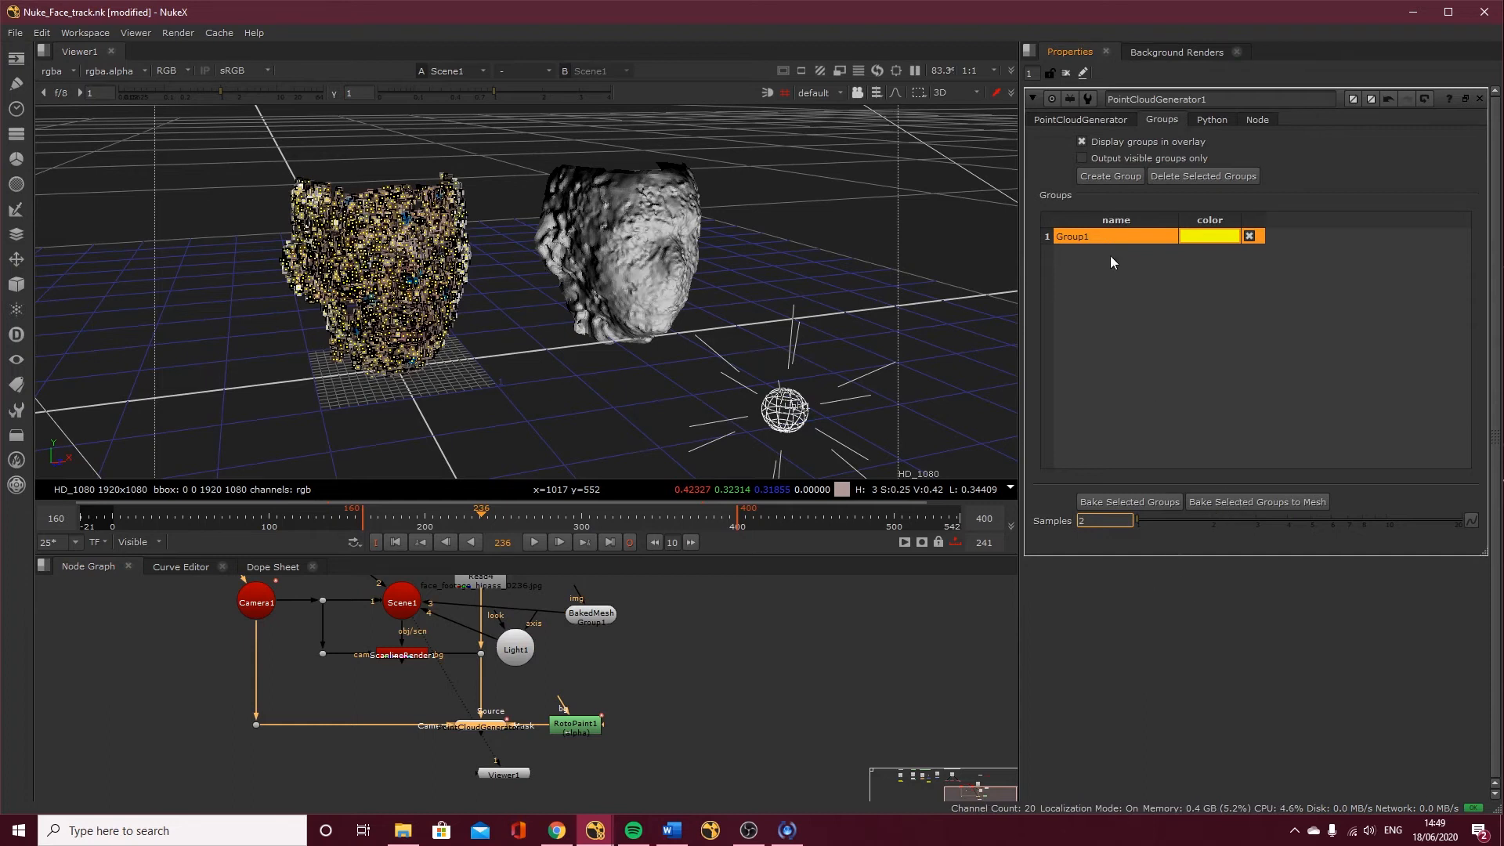
left_click(1233, 501)
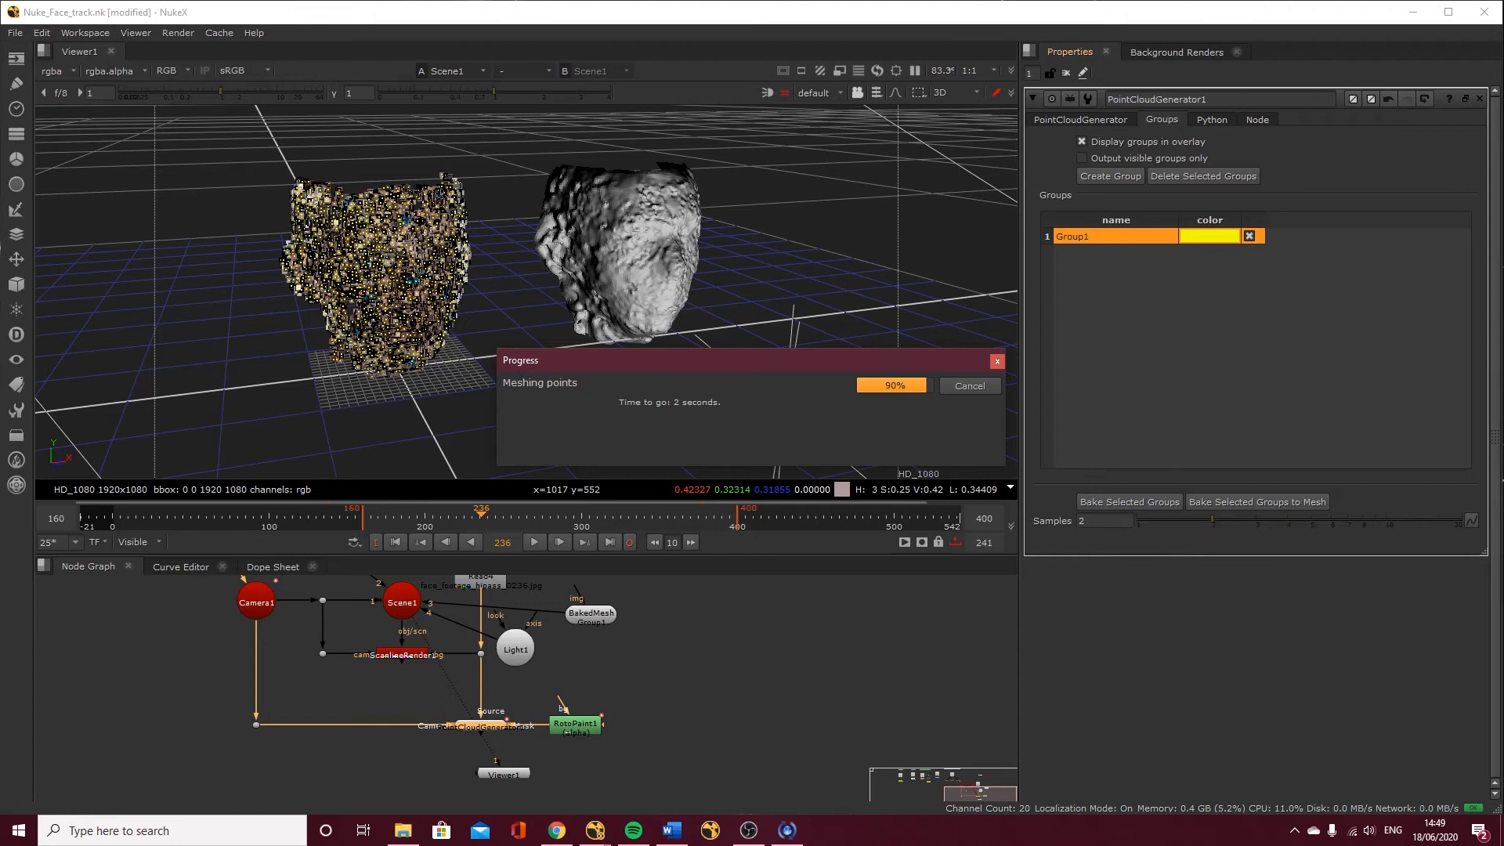
left_click_drag(486, 727, 399, 610)
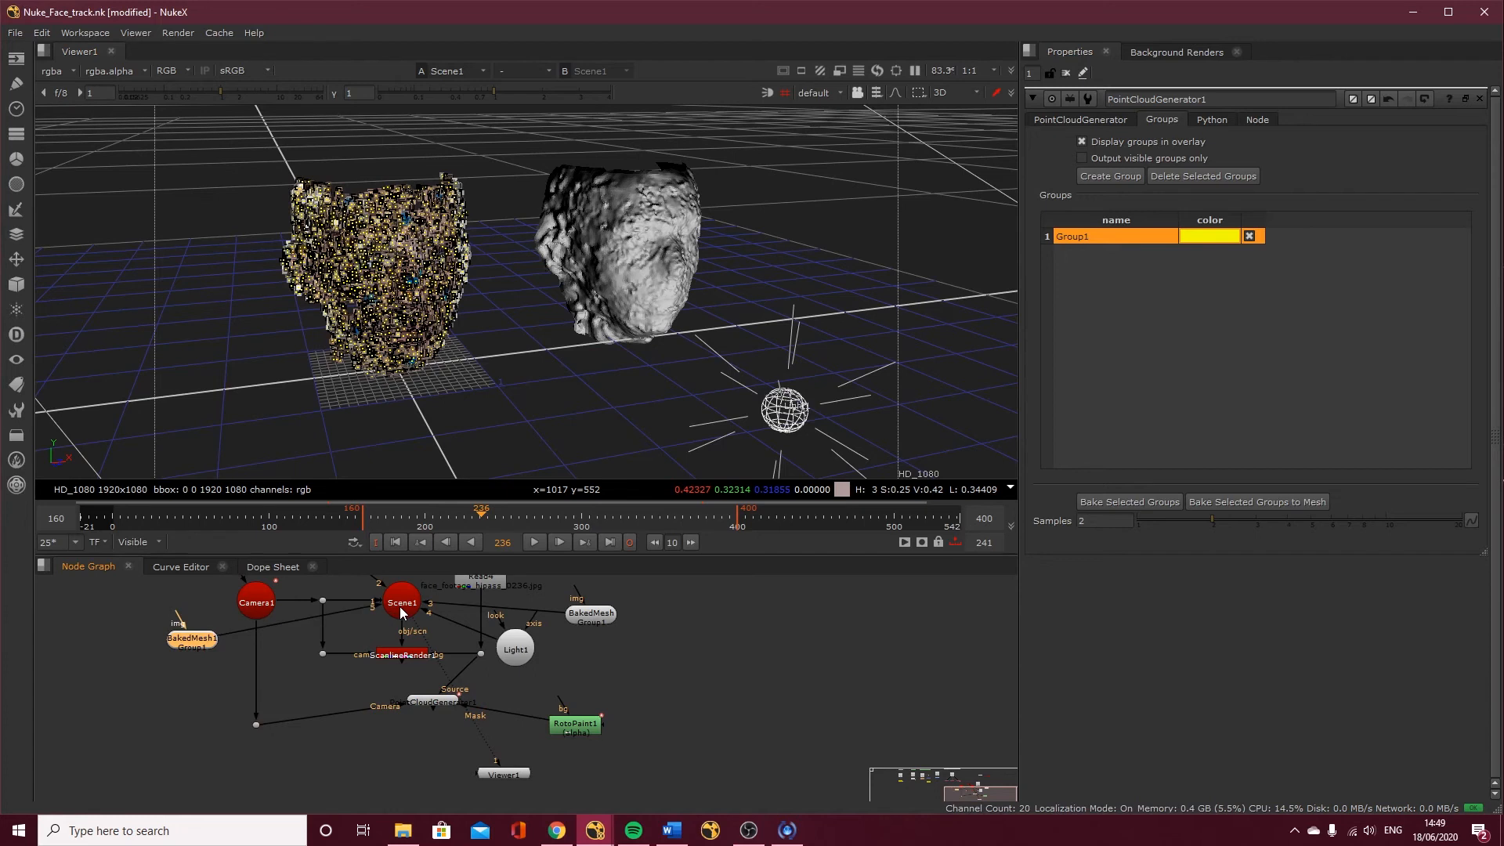
Move BakedMesh1 along X to about 1.33 so it stands beside the first baked mesh
double_click(200, 643)
left_click_drag(421, 385, 545, 321, "ctrl")
scroll(546, 319, "up", 4)
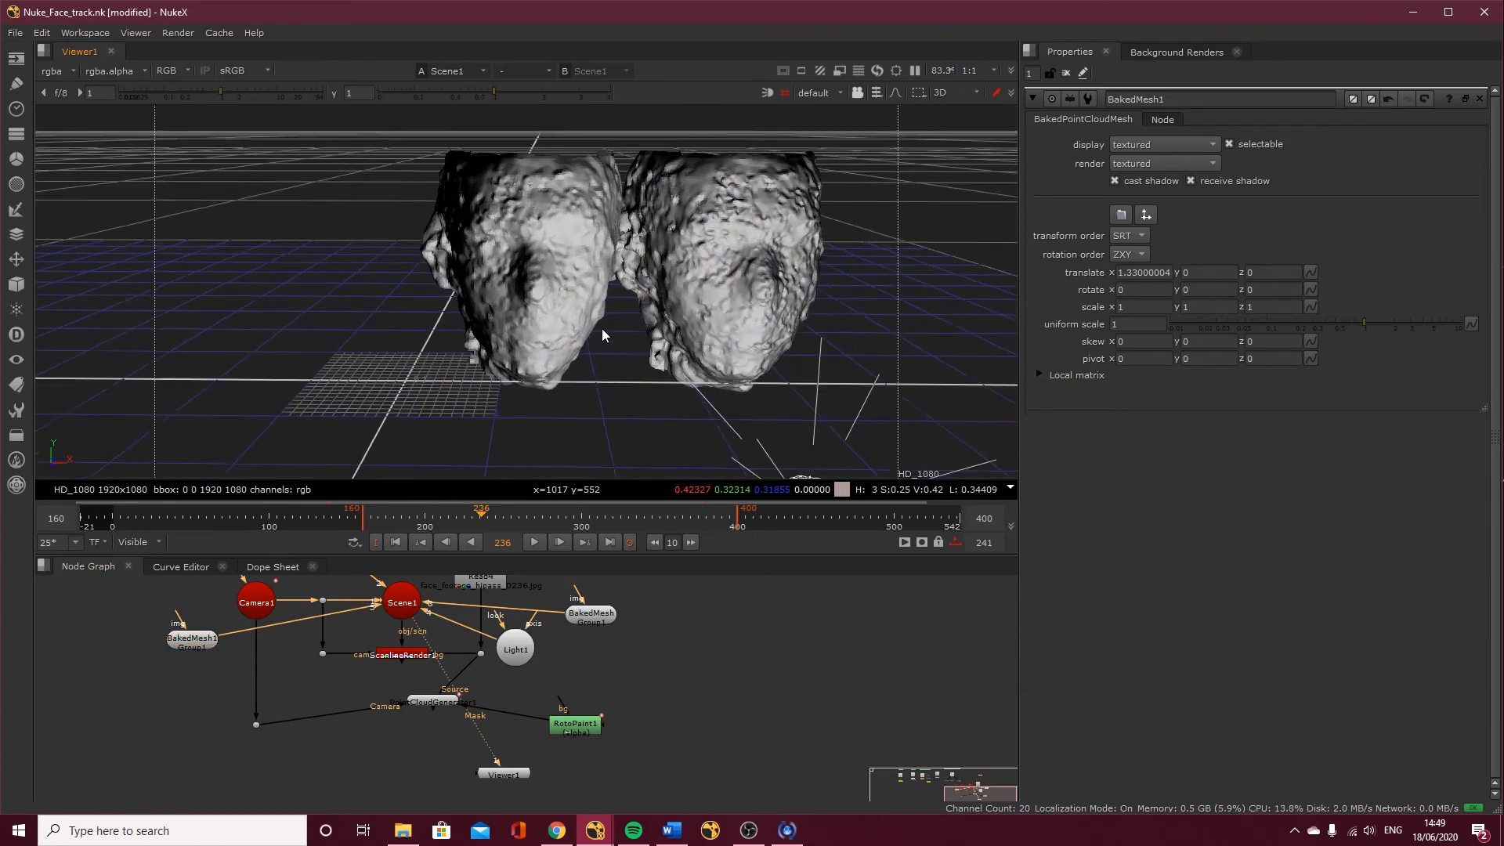
Compare the surface detail of the two baked face meshes from the front and the side
left_click_drag(622, 354, 413, 161, "ctrl")
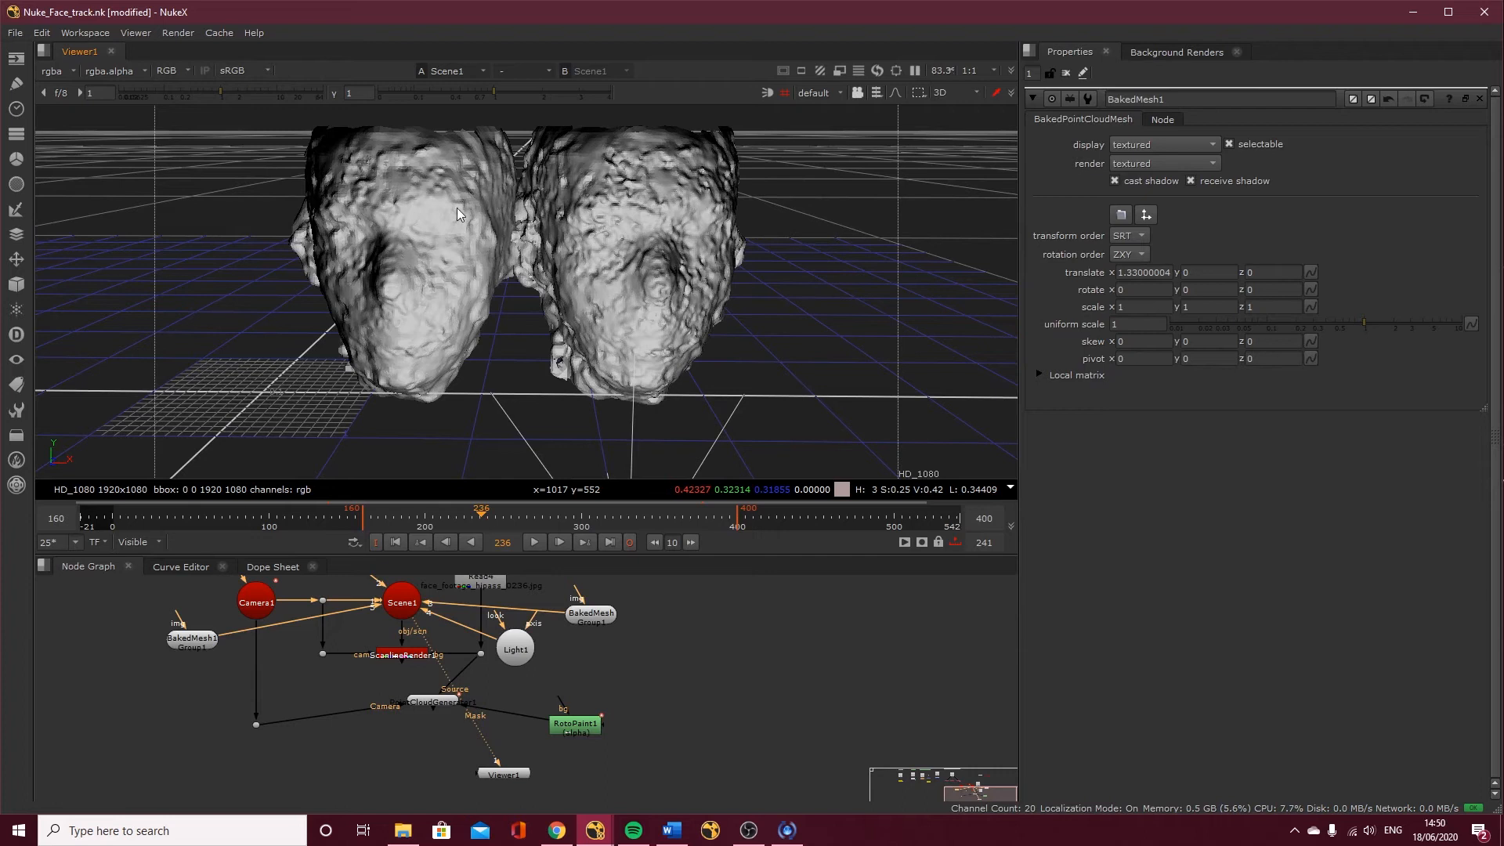
mouse_move(521, 313)
left_mouse_down("ctrl")
mouse_move(180, 231)
mouse_move(638, 287)
mouse_move(885, 232)
mouse_move(609, 250)
mouse_move(525, 282)
mouse_move(516, 310)
left_mouse_up("ctrl")
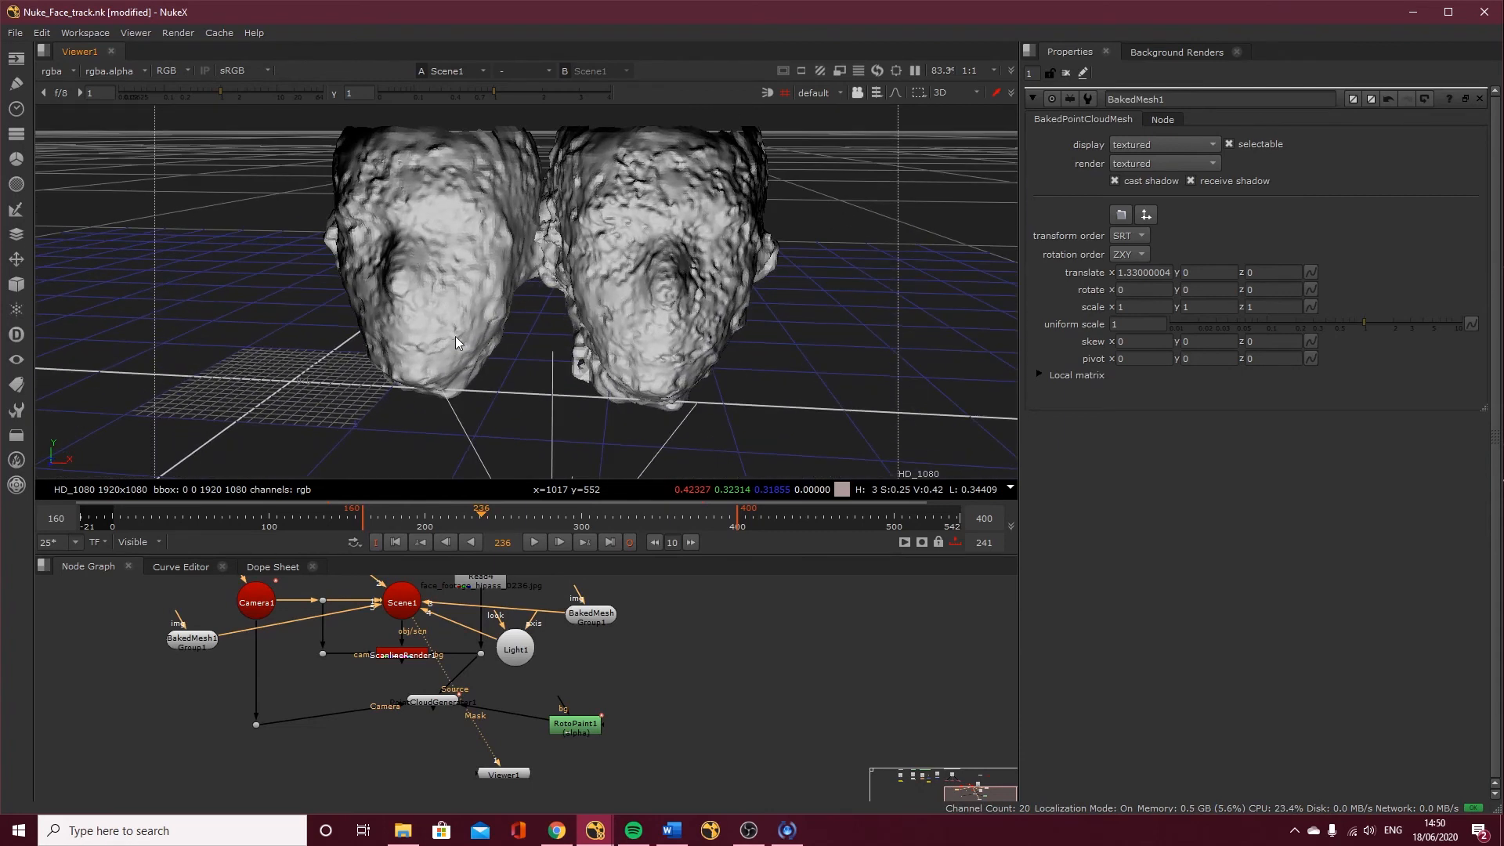
left_click_drag(650, 403, 664, 275, "ctrl")
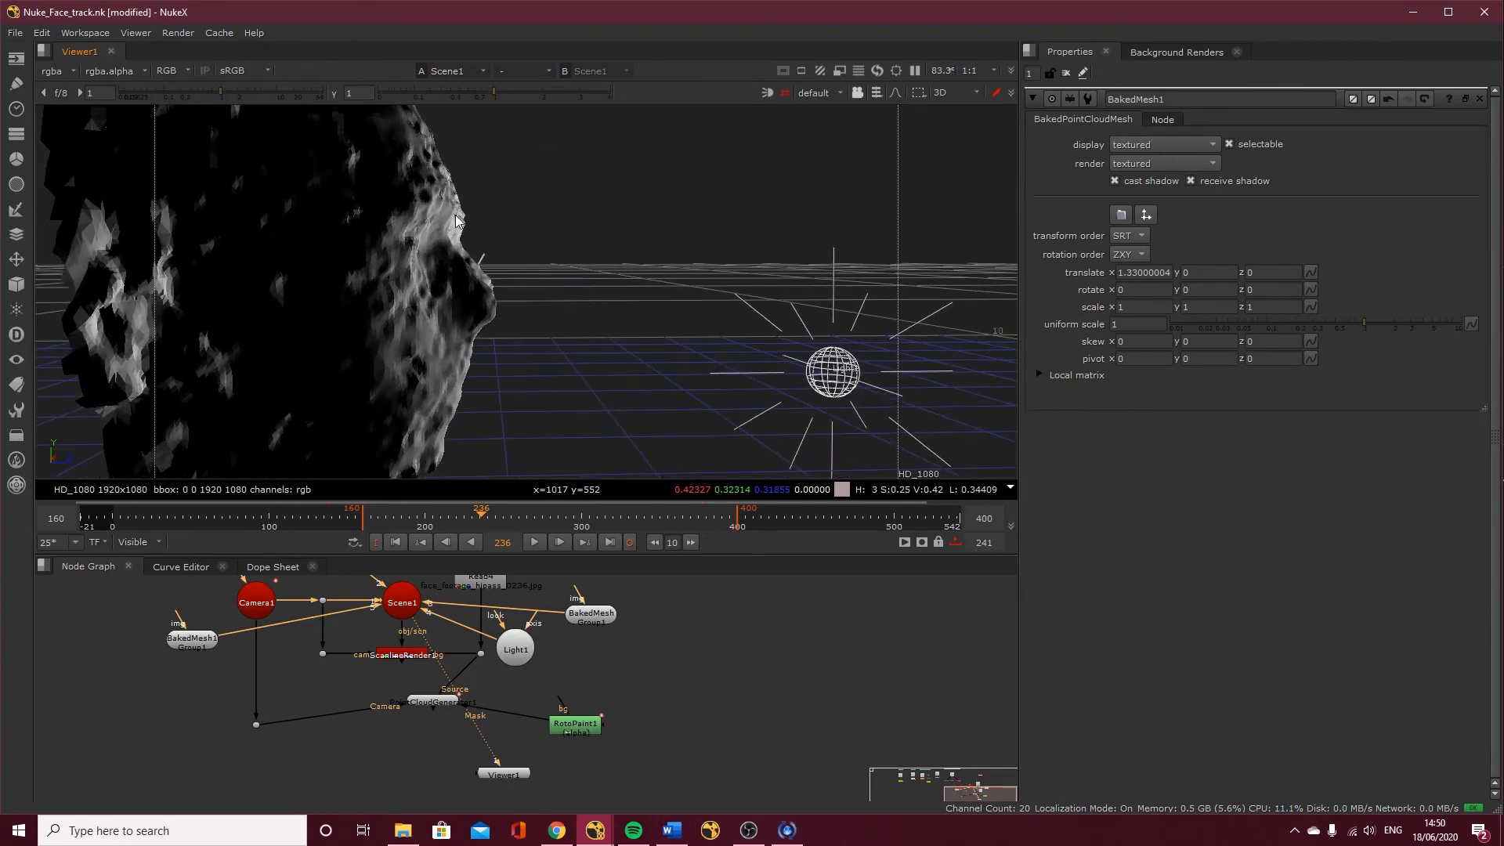
left_click_drag(461, 248, 636, 311, "ctrl")
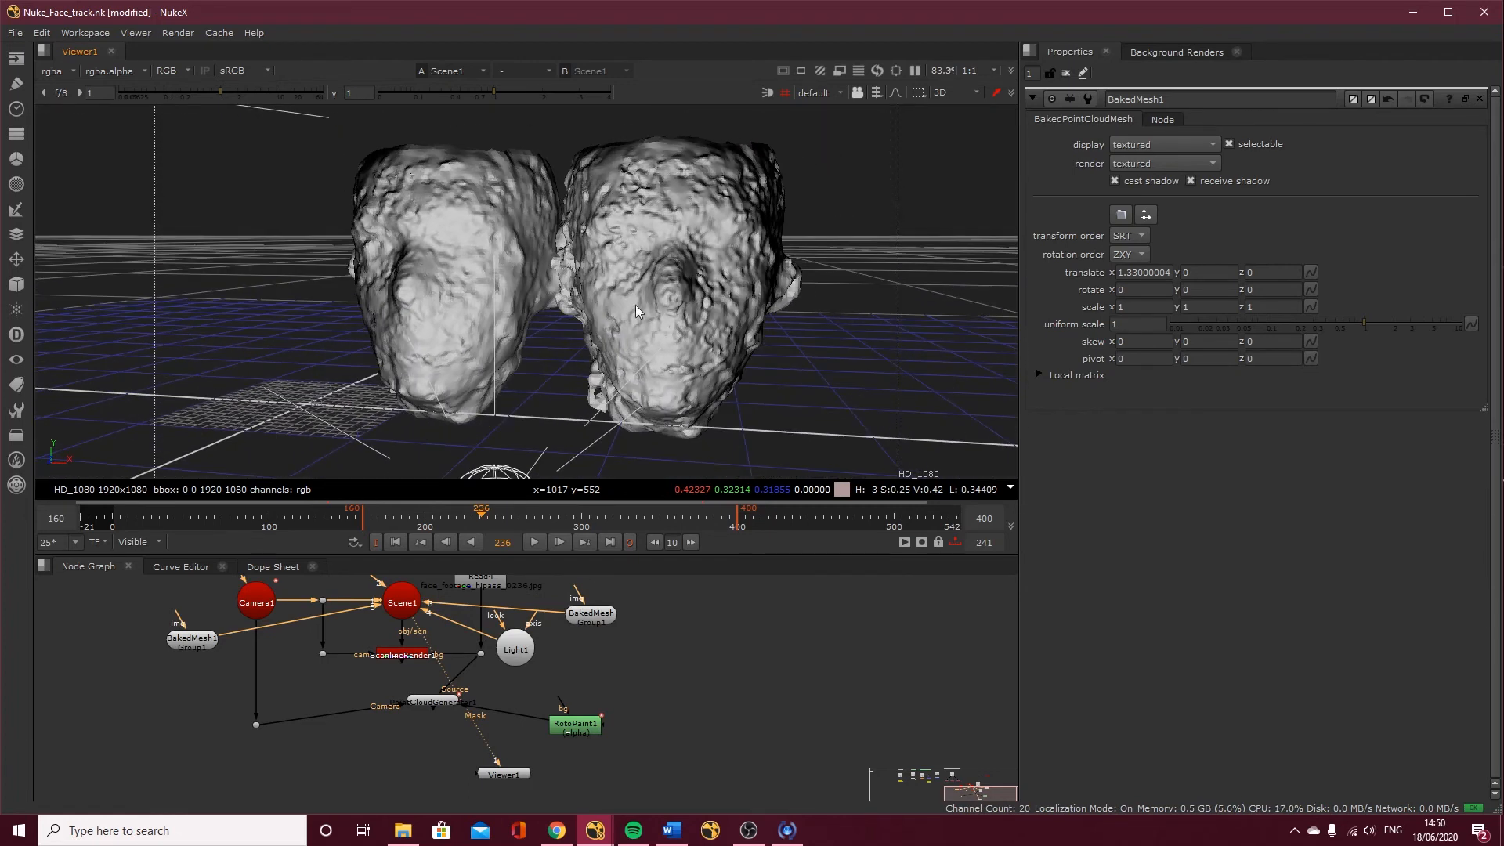
left_click_drag(492, 360, 385, 187, "ctrl")
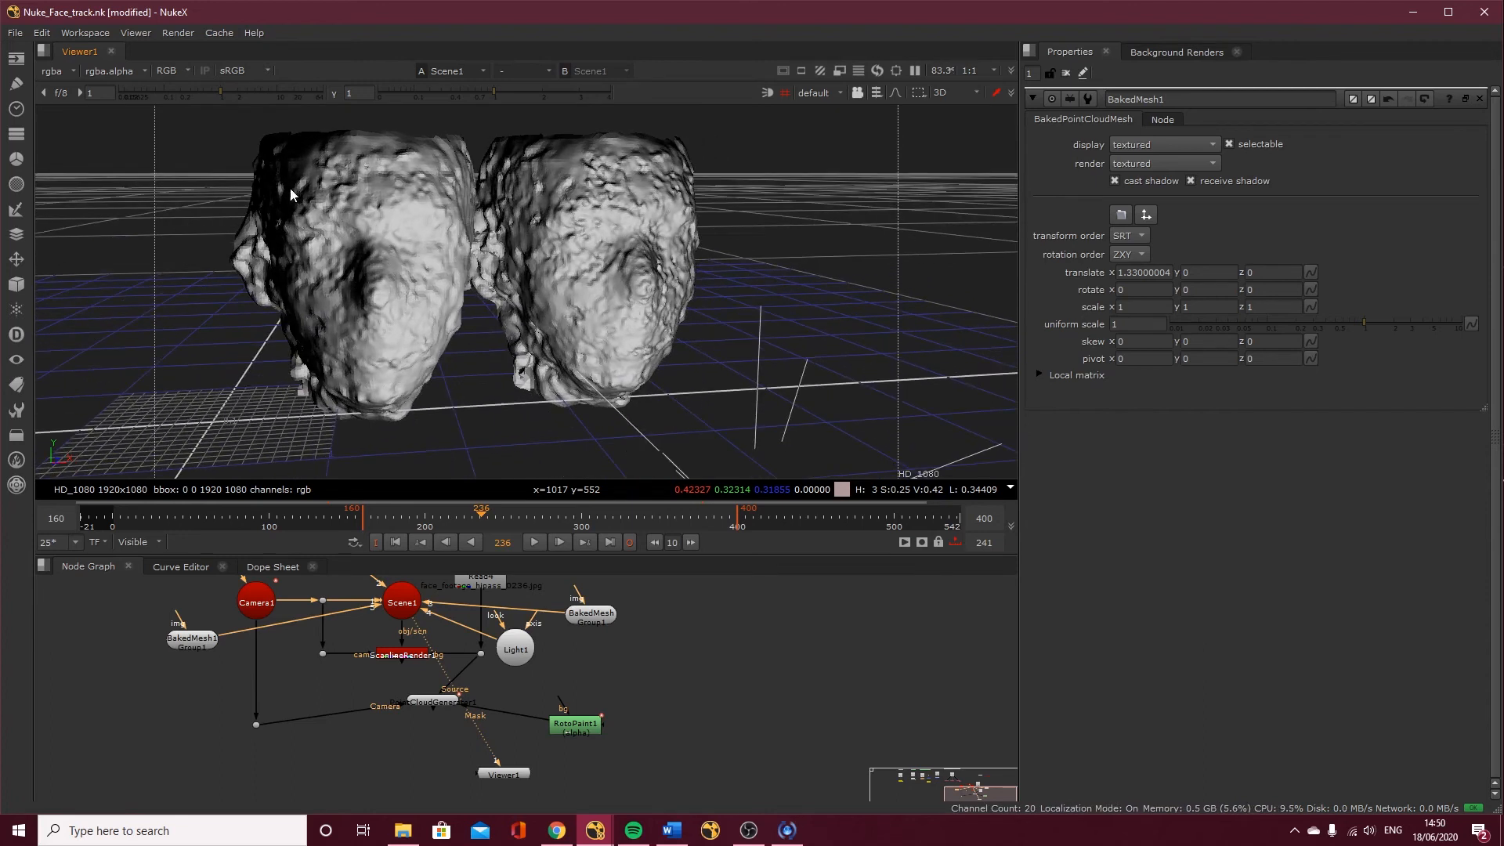
left_click_drag(357, 362, 498, 324, "ctrl")
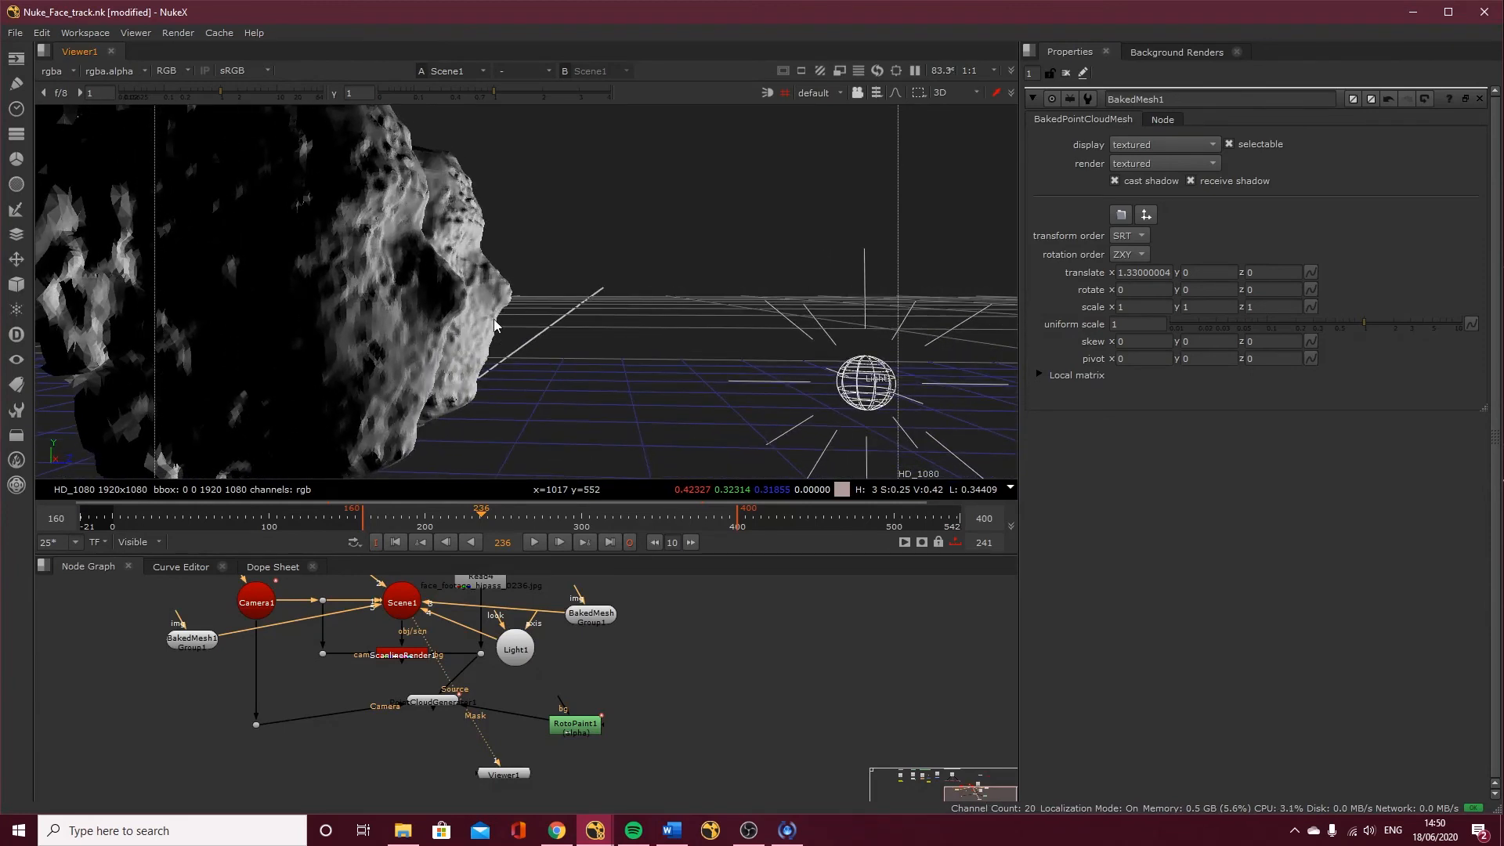
left_click_drag(637, 389, 564, 439, "ctrl")
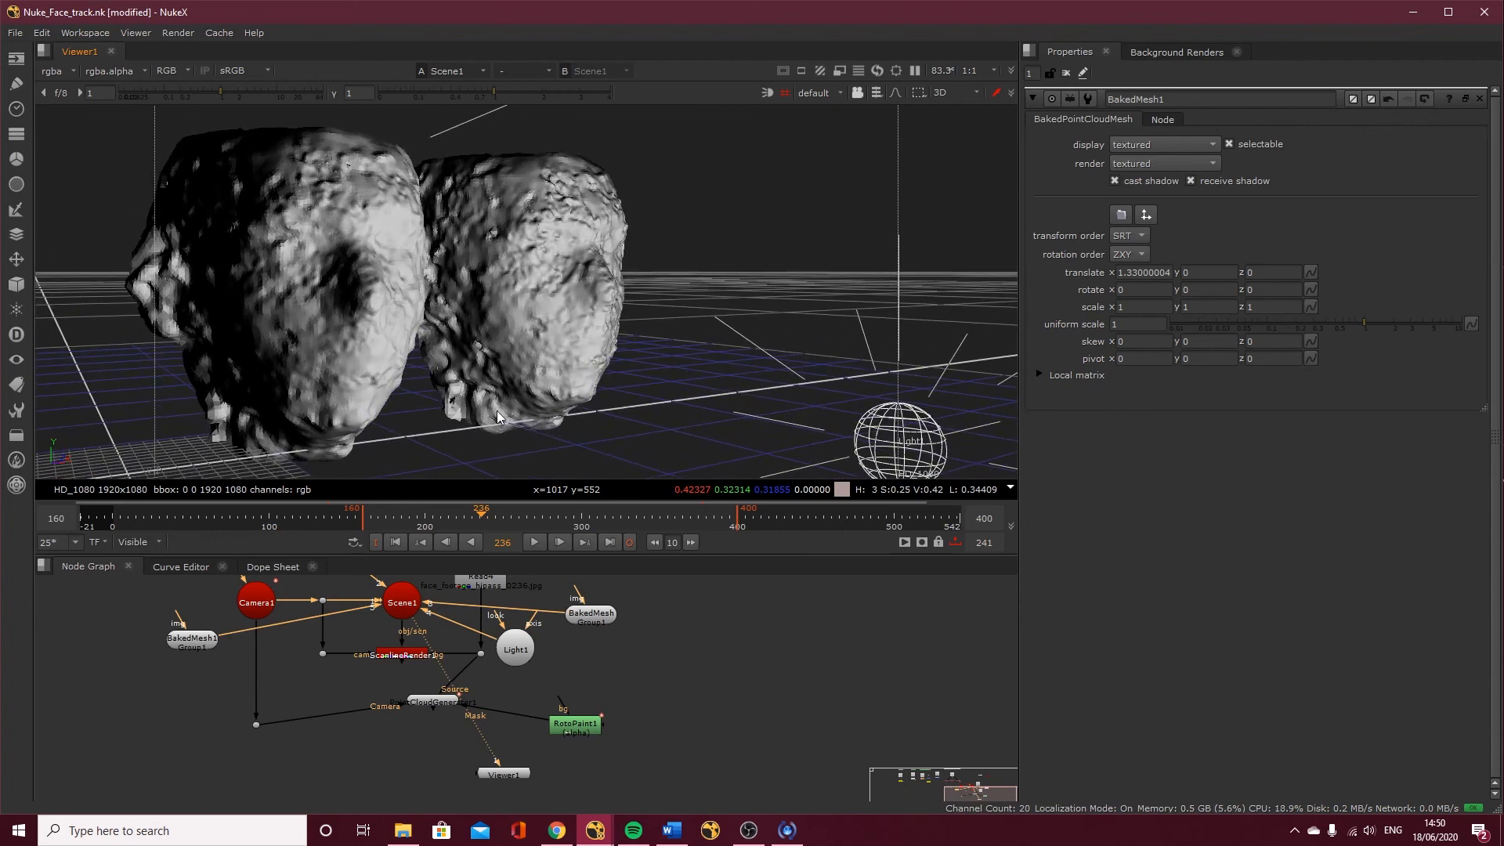
Bake Group1 to a third mesh with Samples set to 1.7 and connect the new node to Scene1
left_click(430, 702)
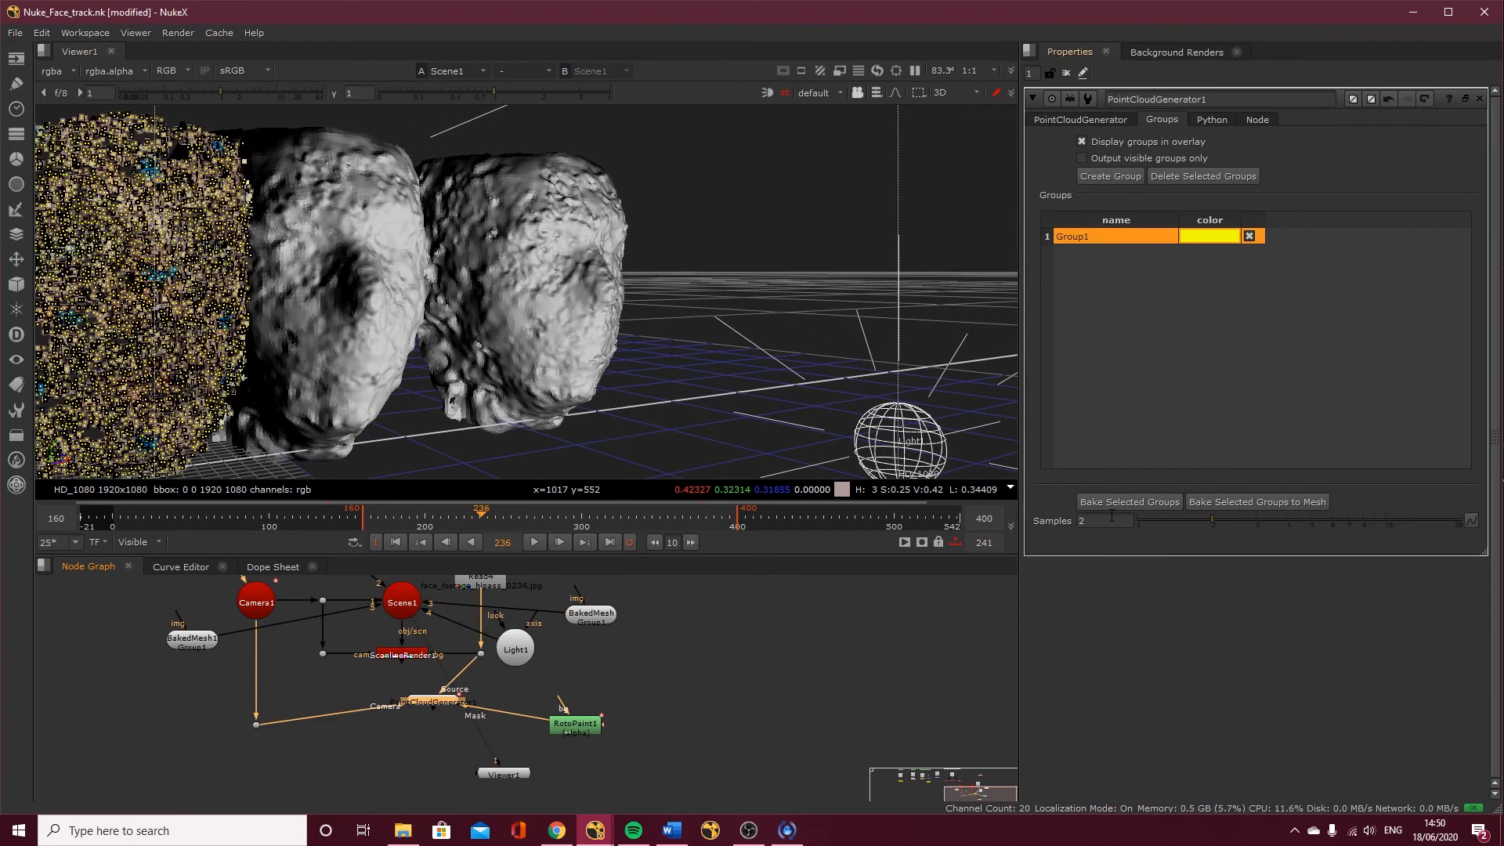
type("1.7")
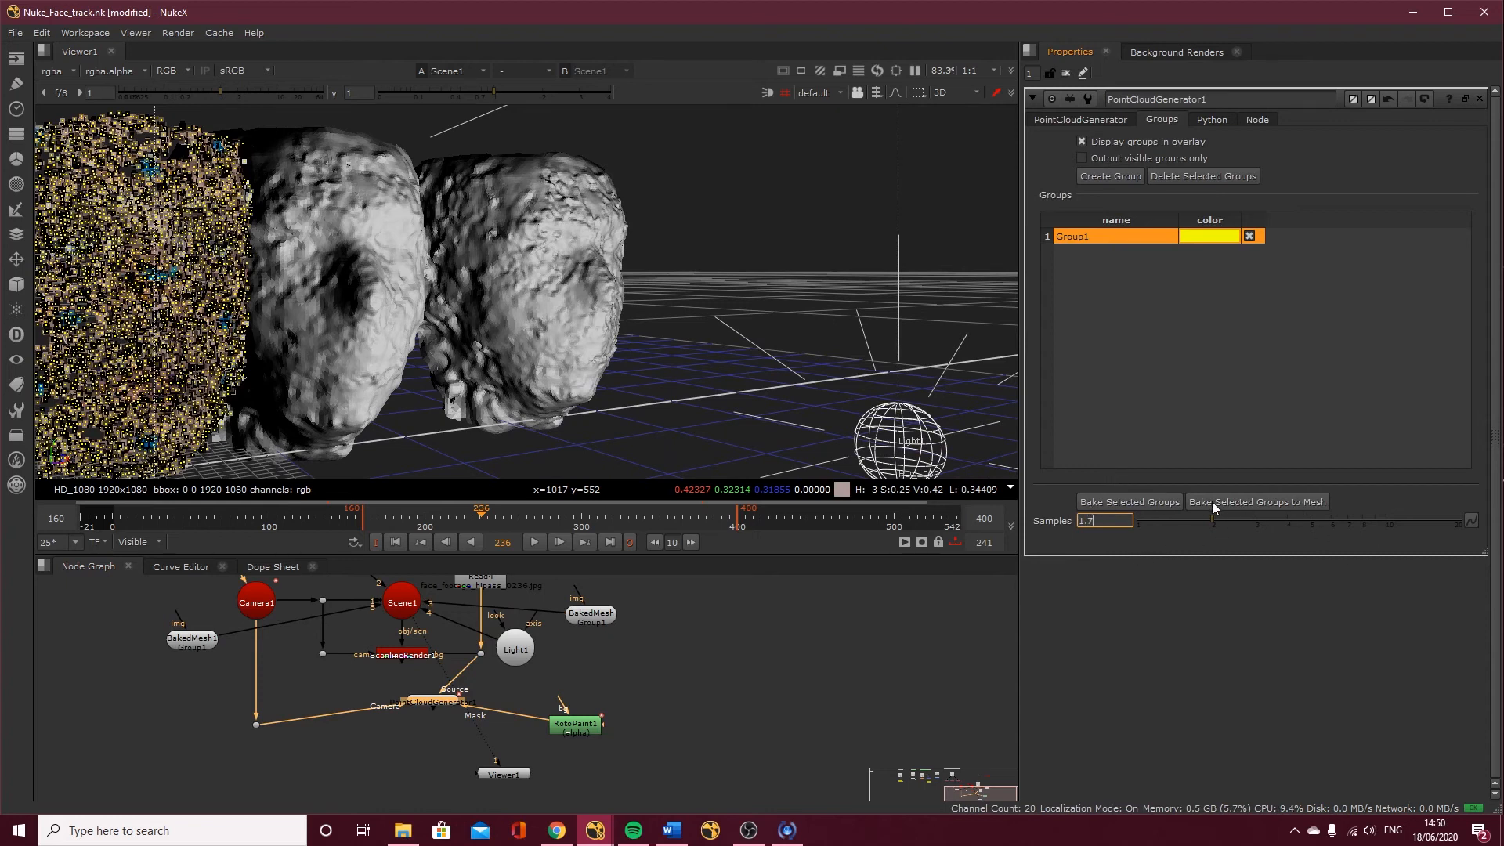
left_click(1239, 501)
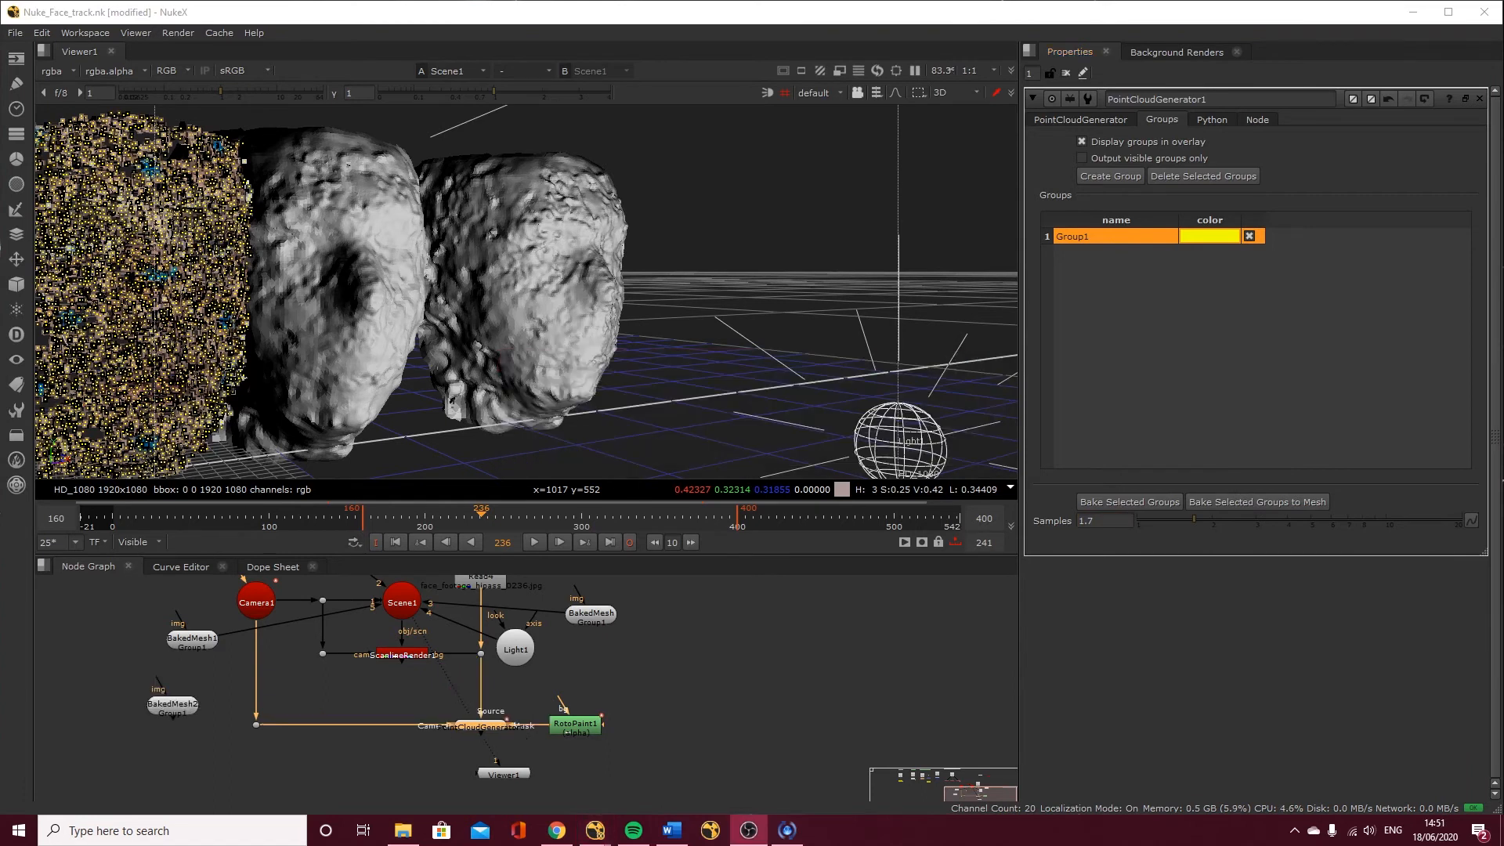
left_click_drag(174, 719, 394, 611)
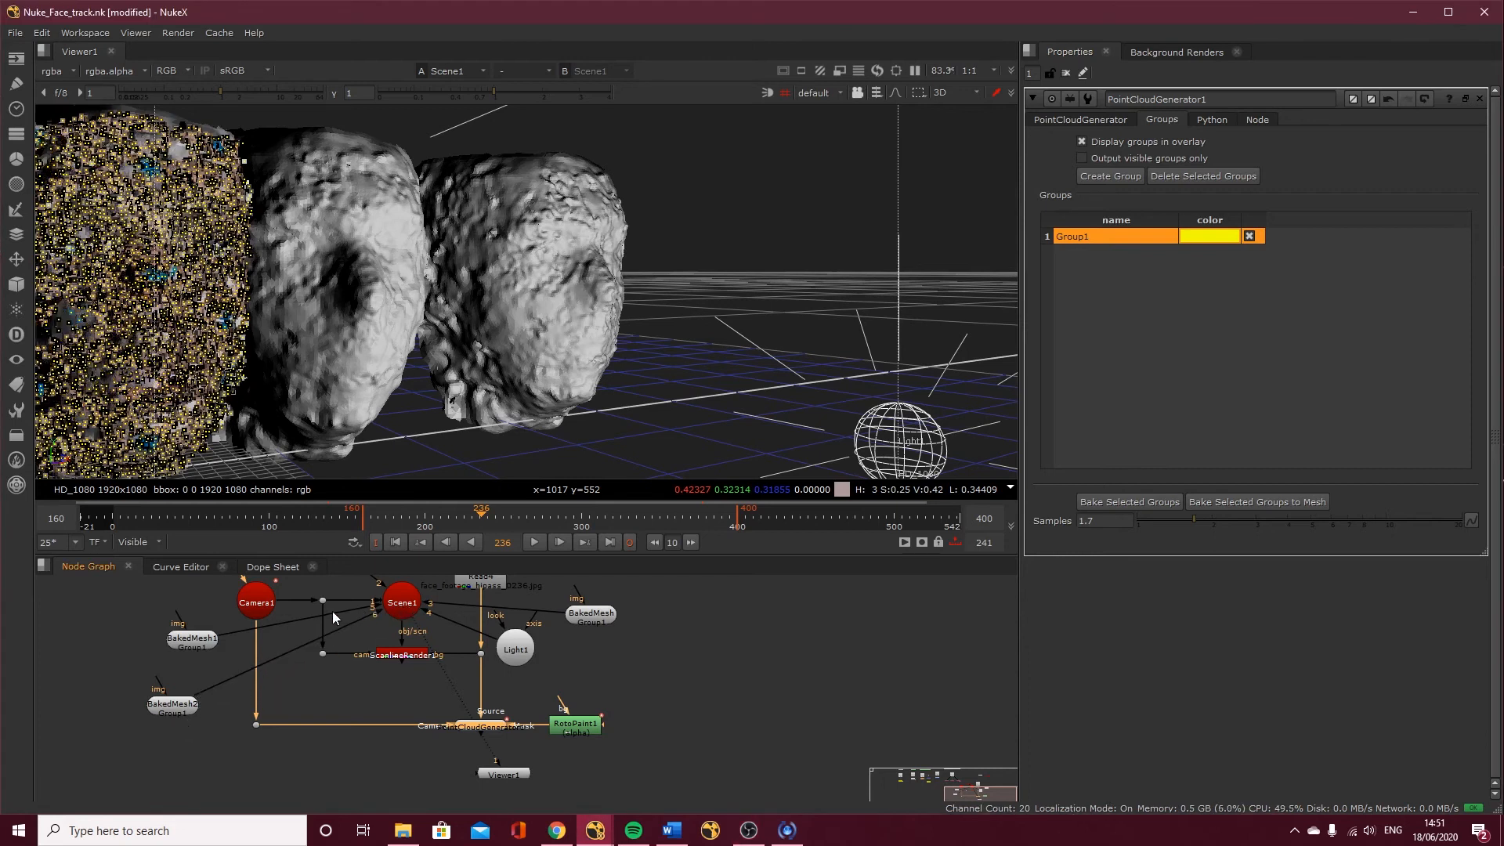
Open BakedMesh2's properties and compare the surface detail of the three baked face meshes from different angles
double_click(160, 708)
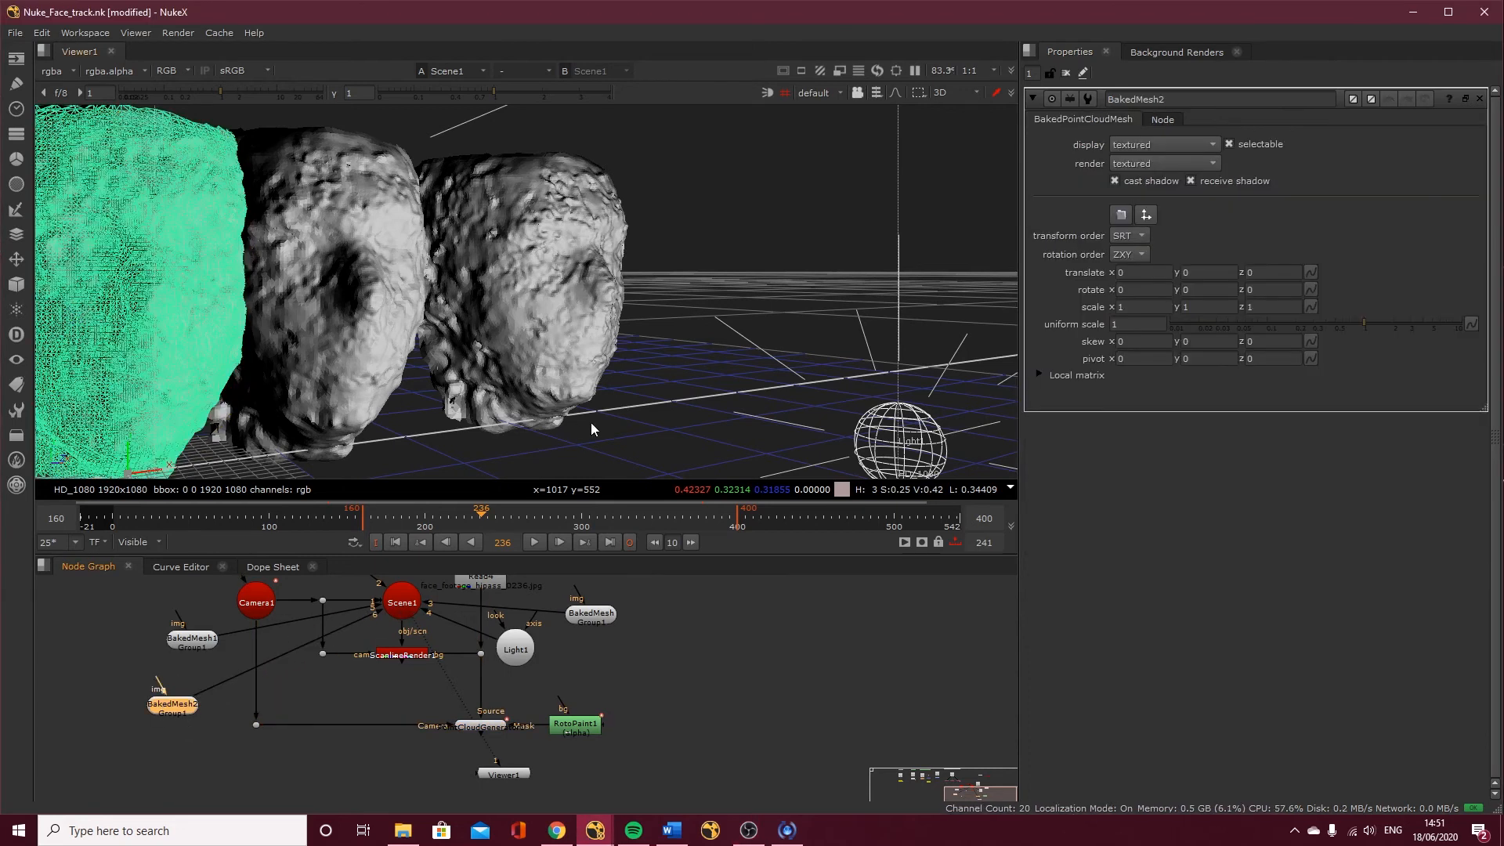
left_click_drag(592, 441, 363, 429, "ctrl")
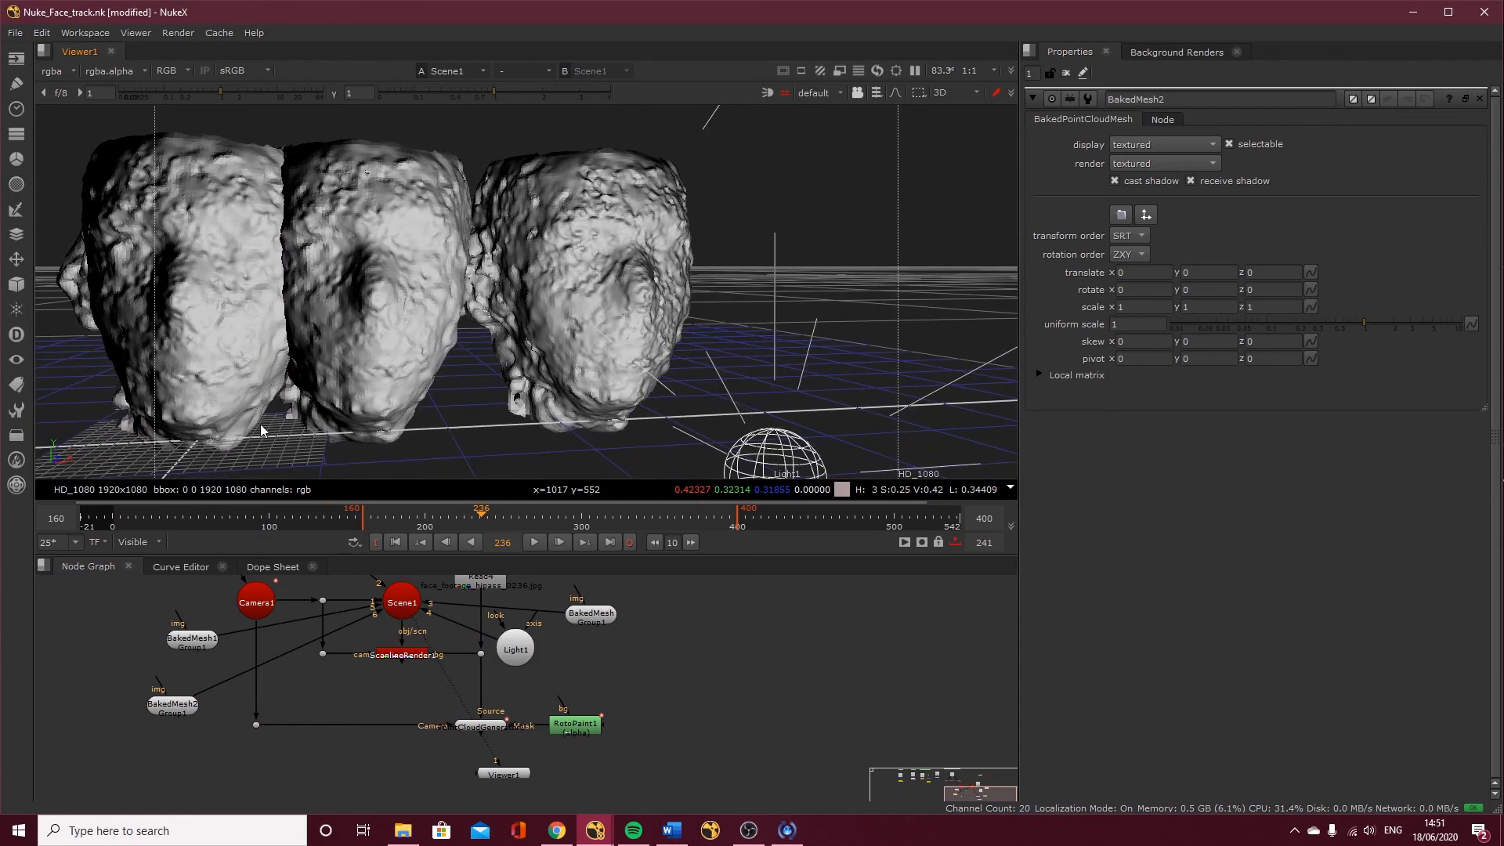
left_click_drag(285, 455, 377, 425, "ctrl")
Delete the BakedMesh1 and BakedMesh nodes, keeping BakedMesh2 as the only baked mesh in the scene
left_click(205, 648)
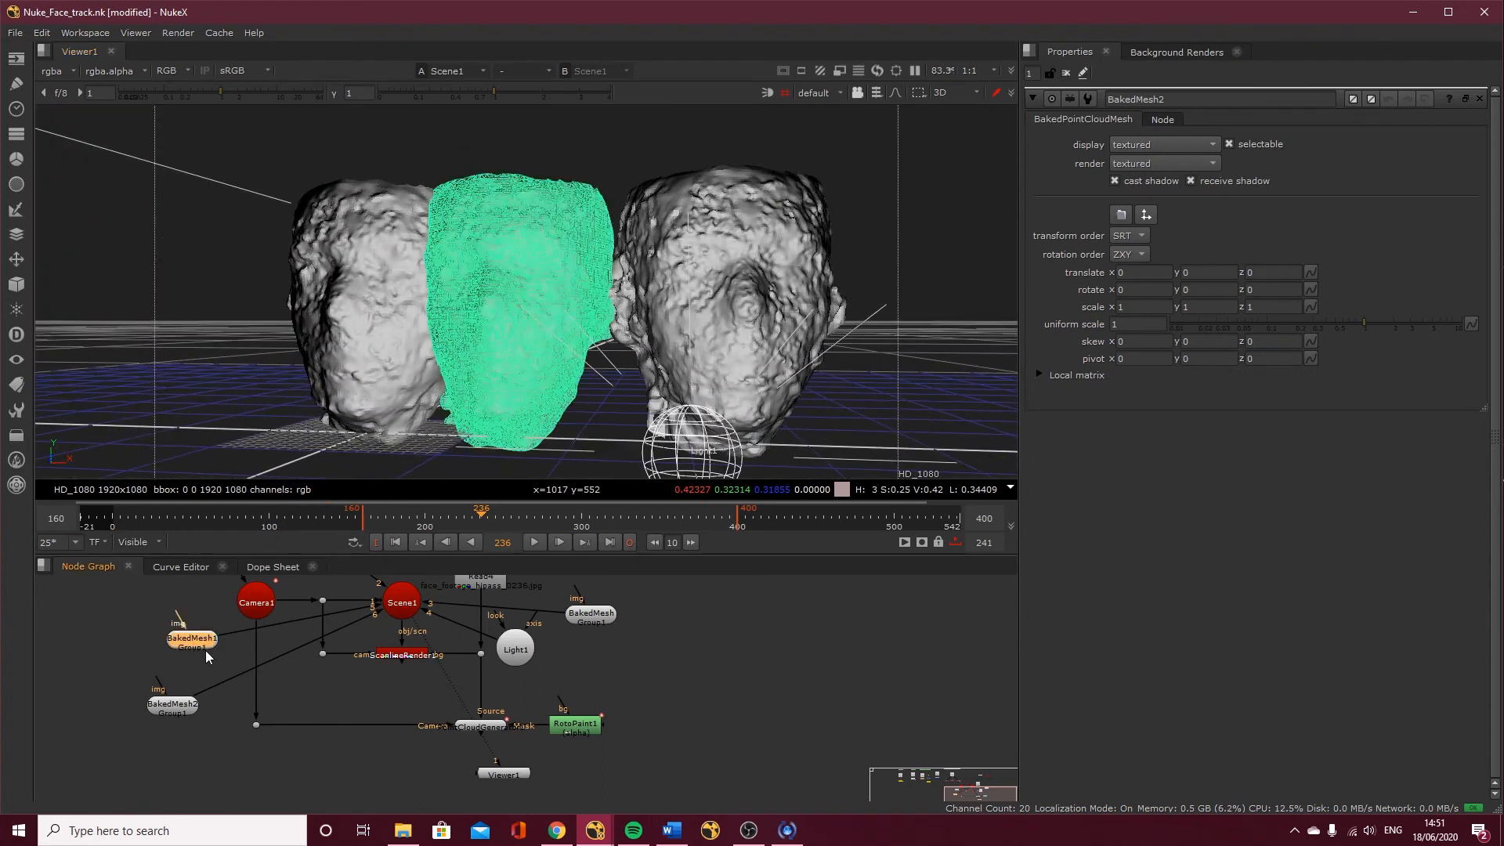
key("Delete")
left_click(600, 617)
key("Delete")
left_click(179, 708)
left_click_drag(178, 708, 178, 693)
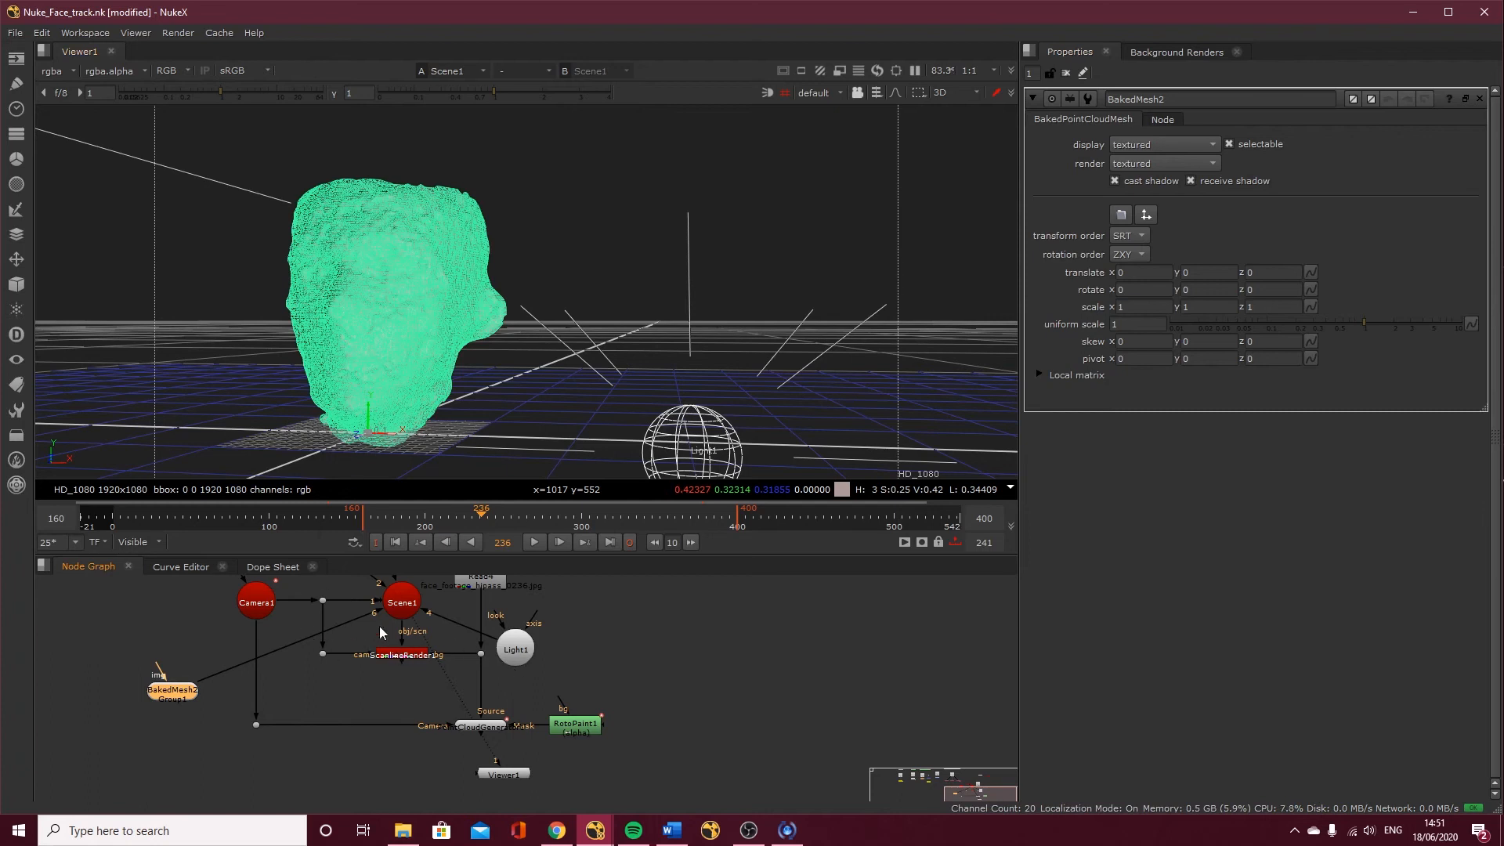
Open the CameraTrackerPointCloud1 node's properties and inspect the remaining face mesh from the side
mouse_move(372, 655)
middle_mouse_down()
mouse_move(372, 709)
mouse_move(367, 677)
middle_mouse_up()
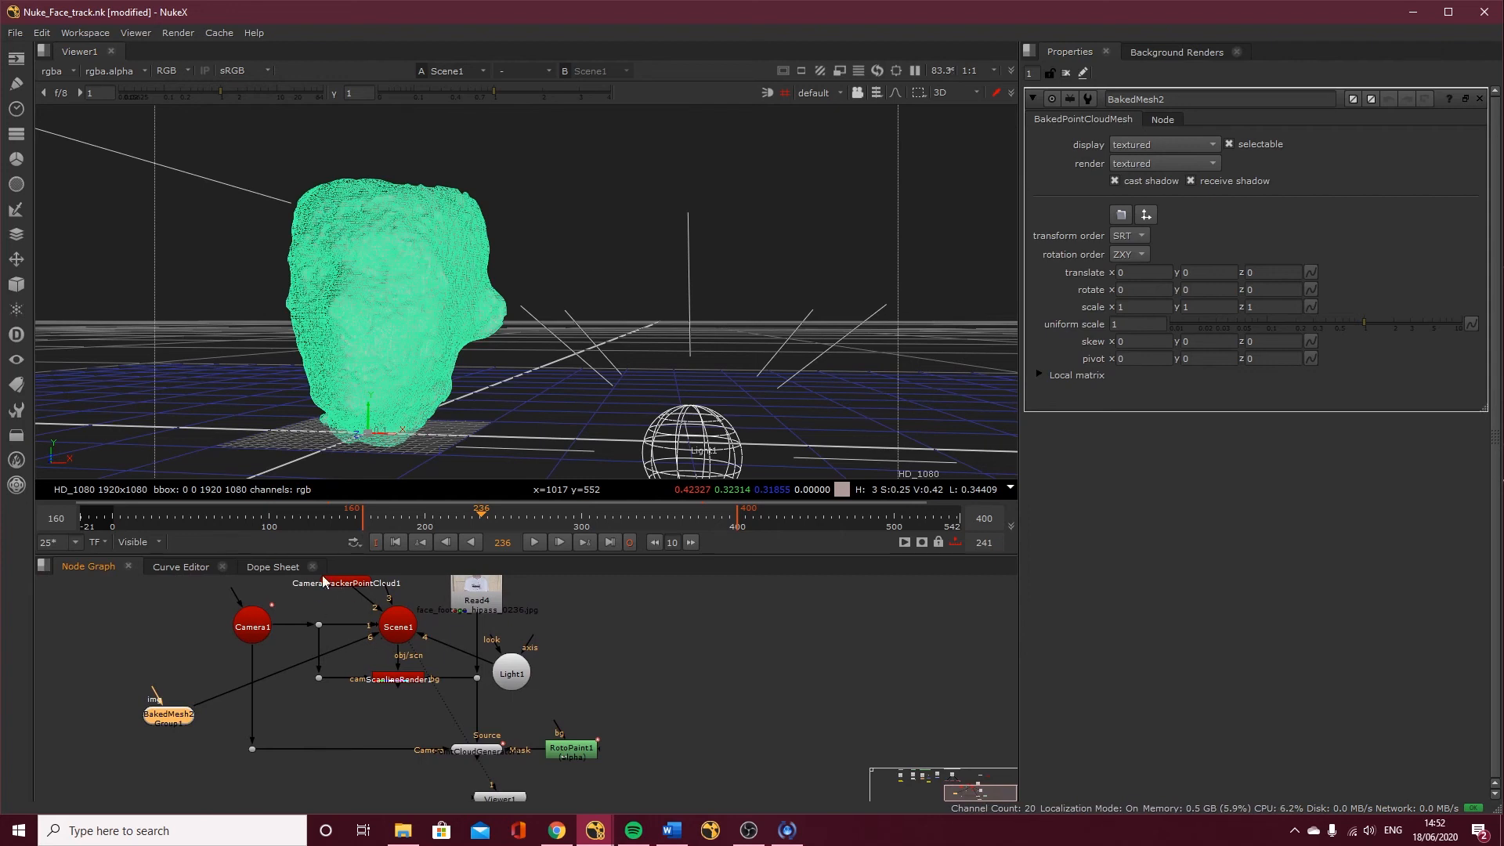
double_click(336, 581)
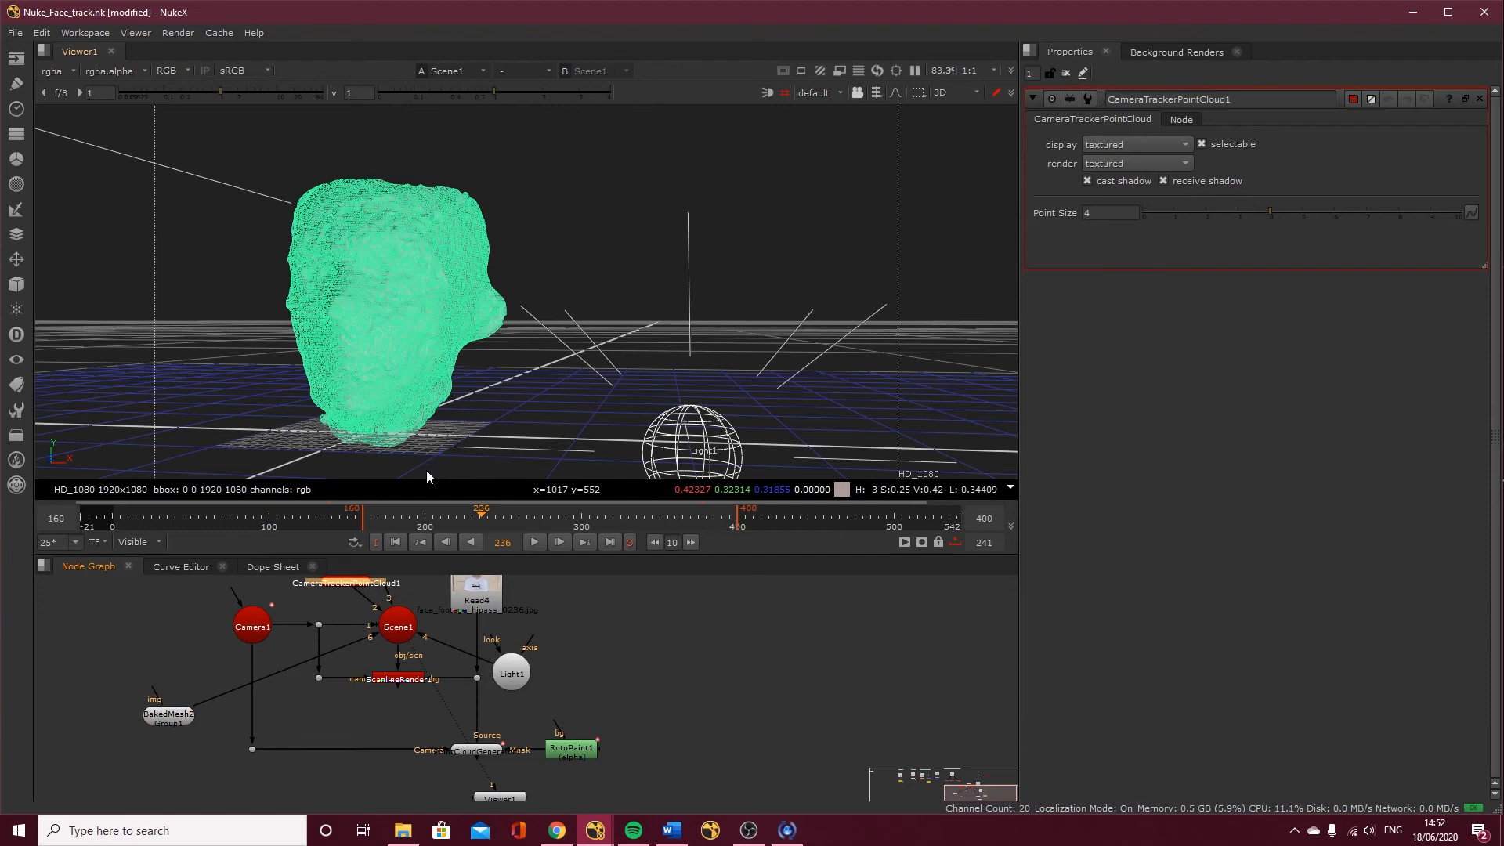
left_click_drag(475, 442, 673, 462, "ctrl")
Reposition the BakedMesh2 node beside Camera1 in the node graph
left_click(174, 716)
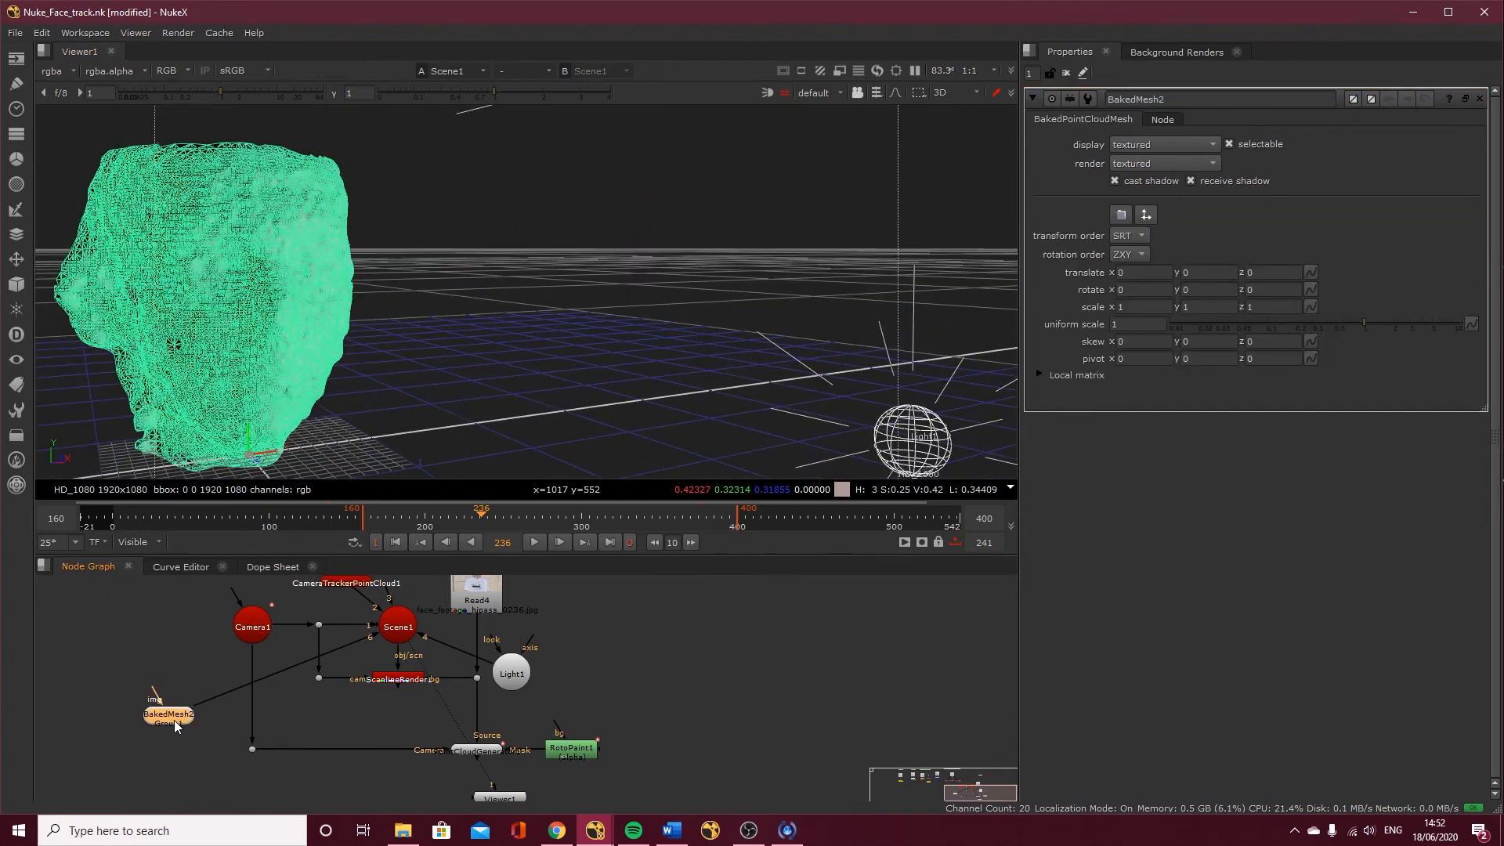
left_click(244, 627)
left_click(171, 717)
left_click_drag(174, 714, 125, 628)
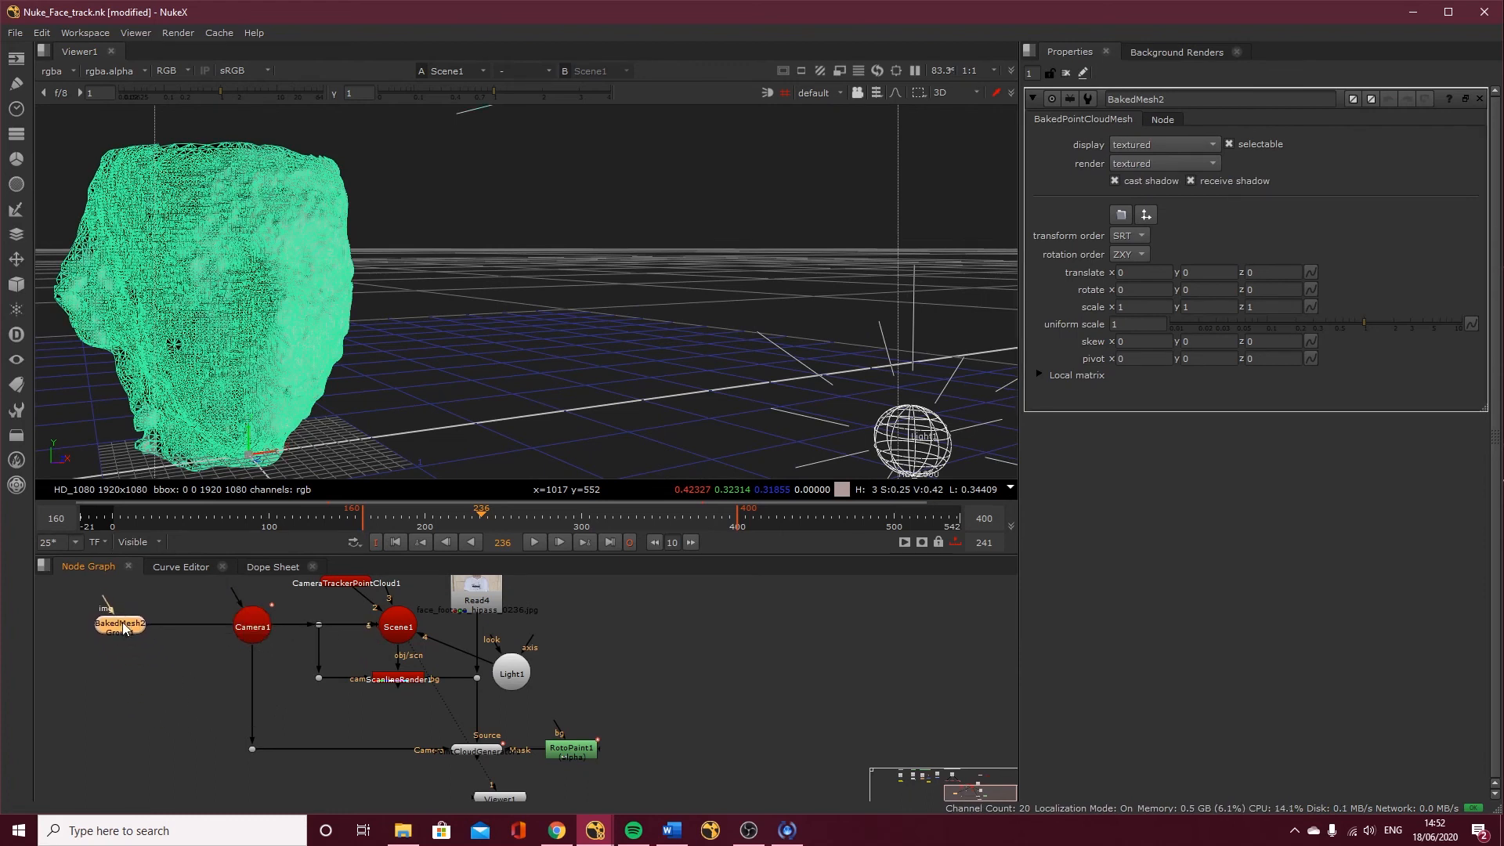
Add a MergeGeo node below BakedMesh2 and Camera1 and connect both nodes to its inputs
left_click(168, 687)
key("Tab")
type("mer")
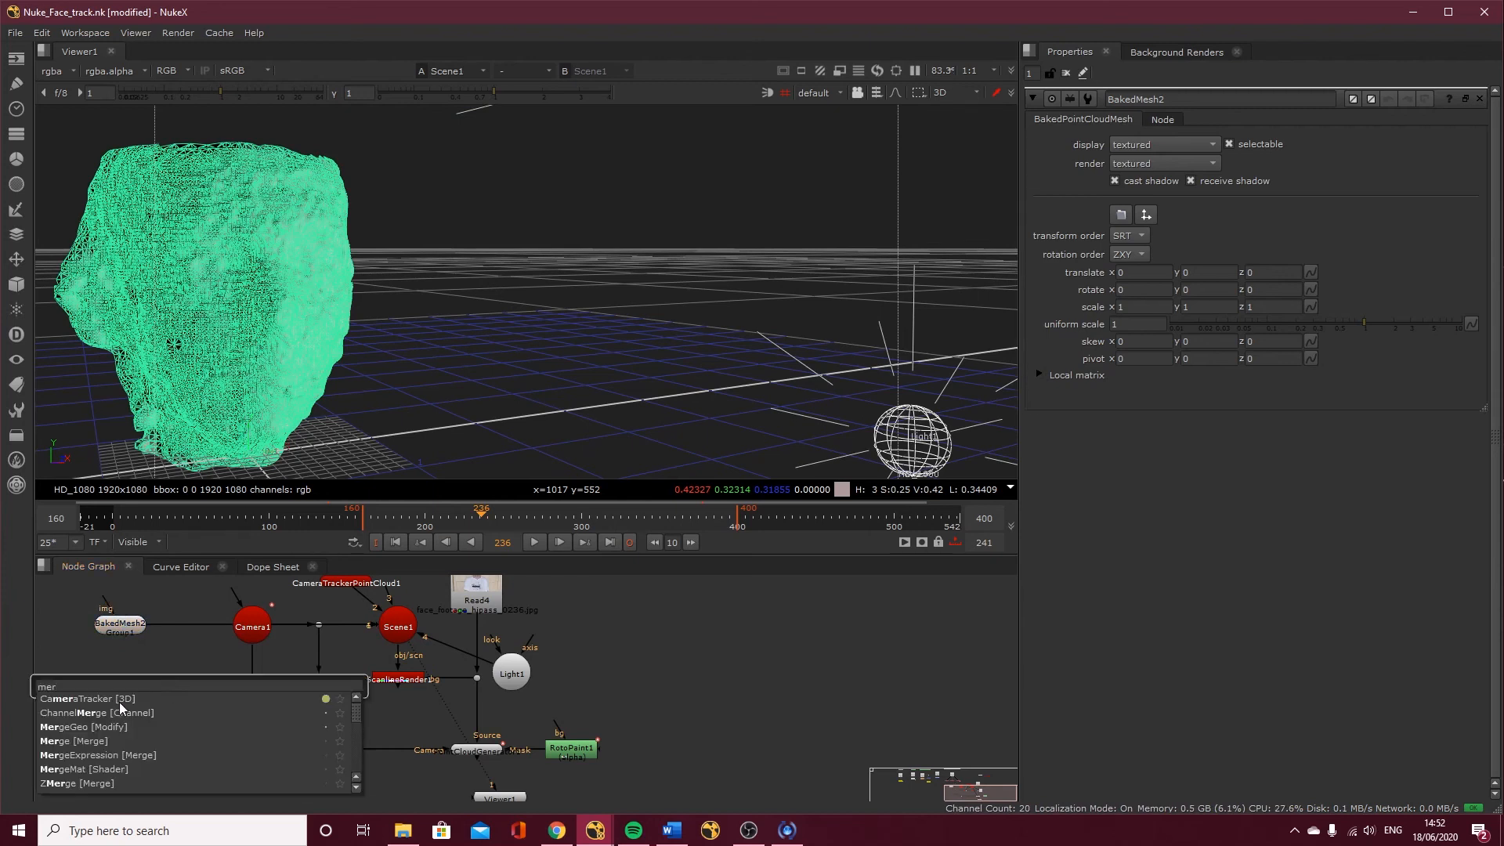
type("ge")
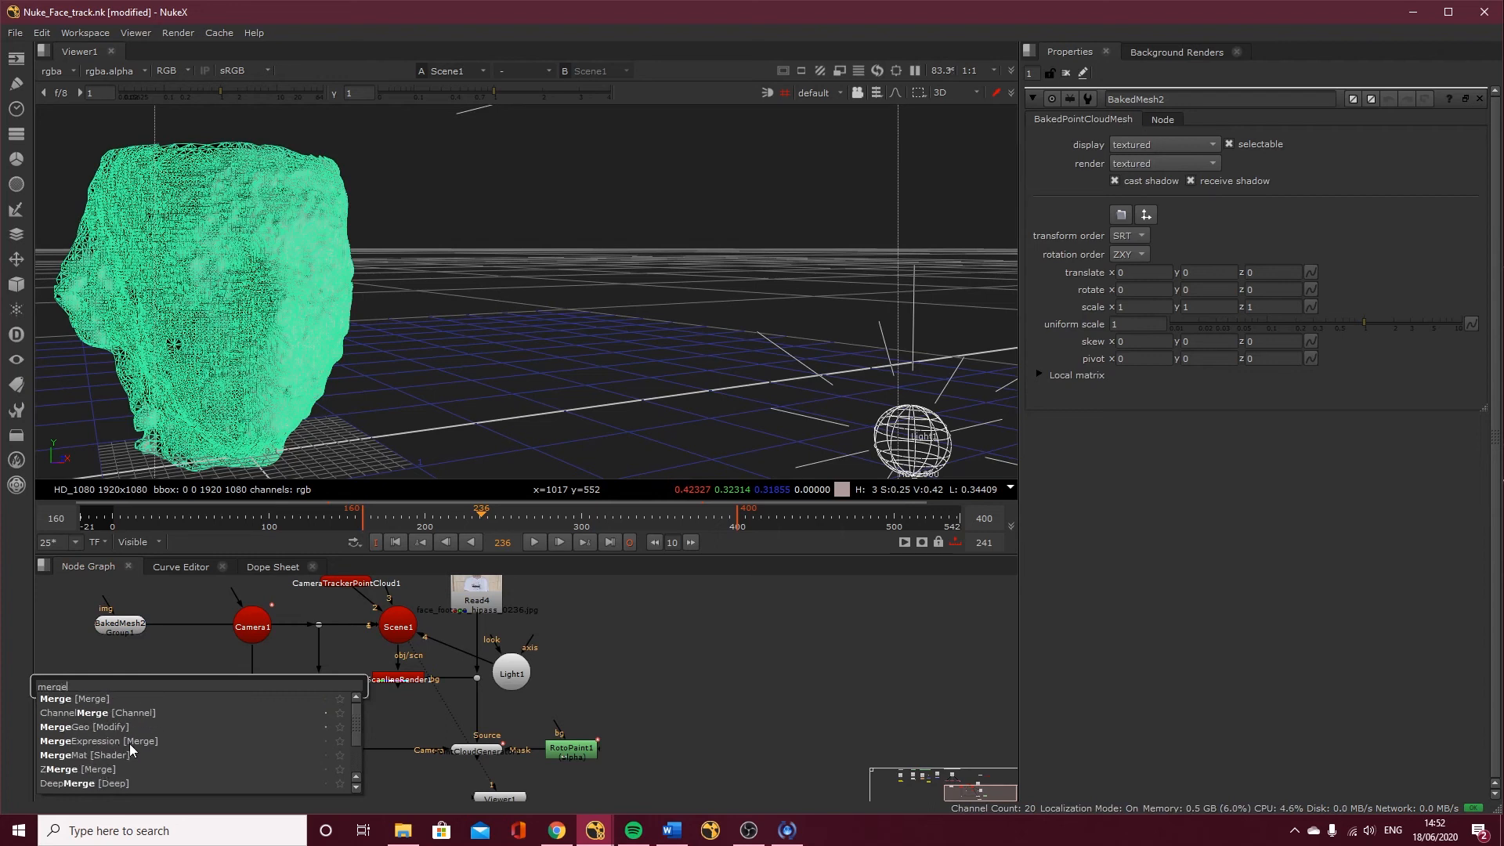
type("geo")
left_click(83, 696)
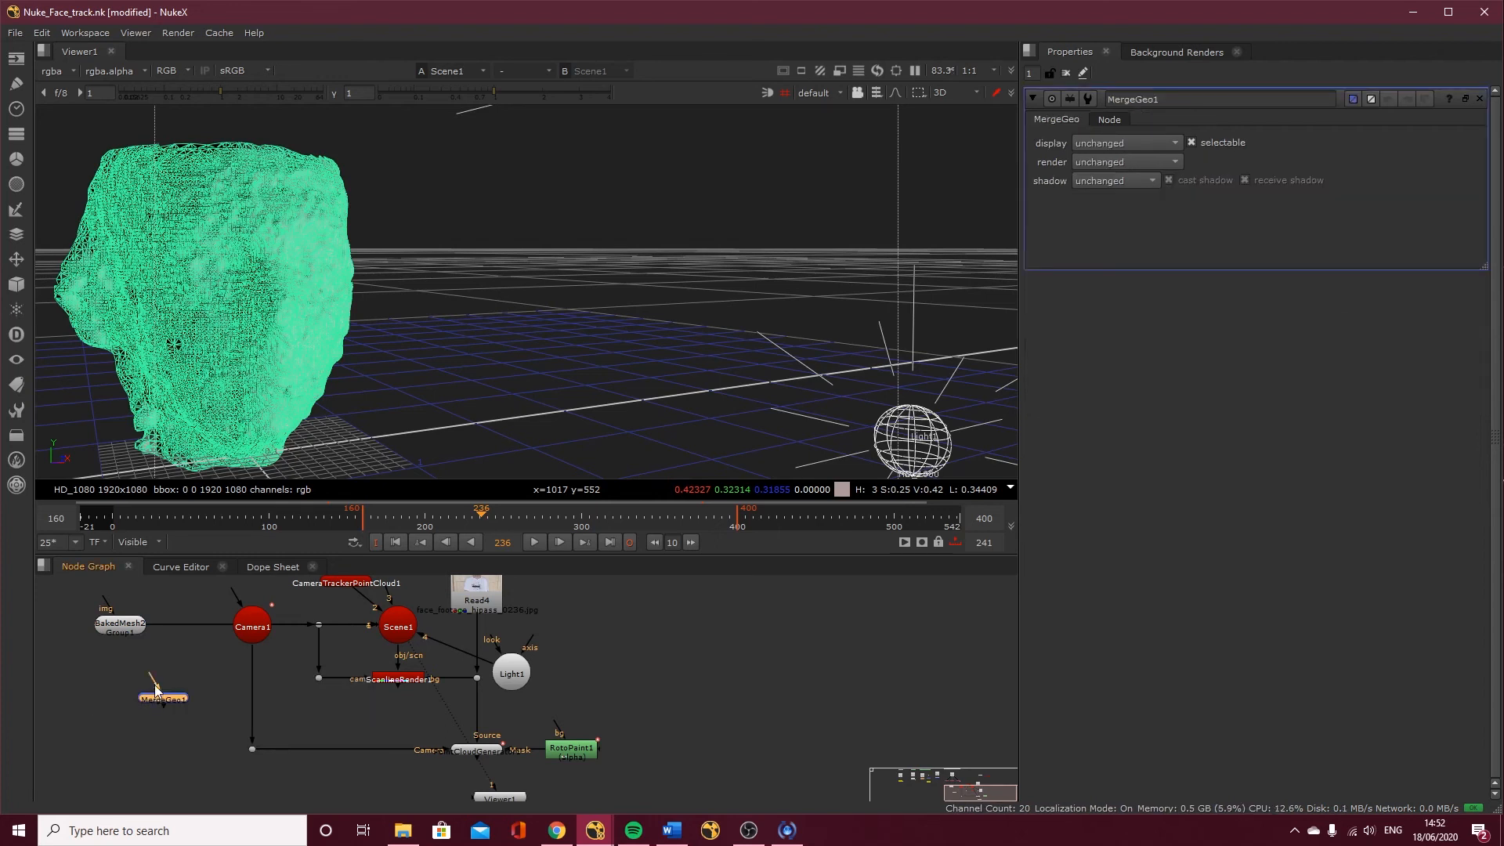
left_click_drag(129, 641, 122, 627)
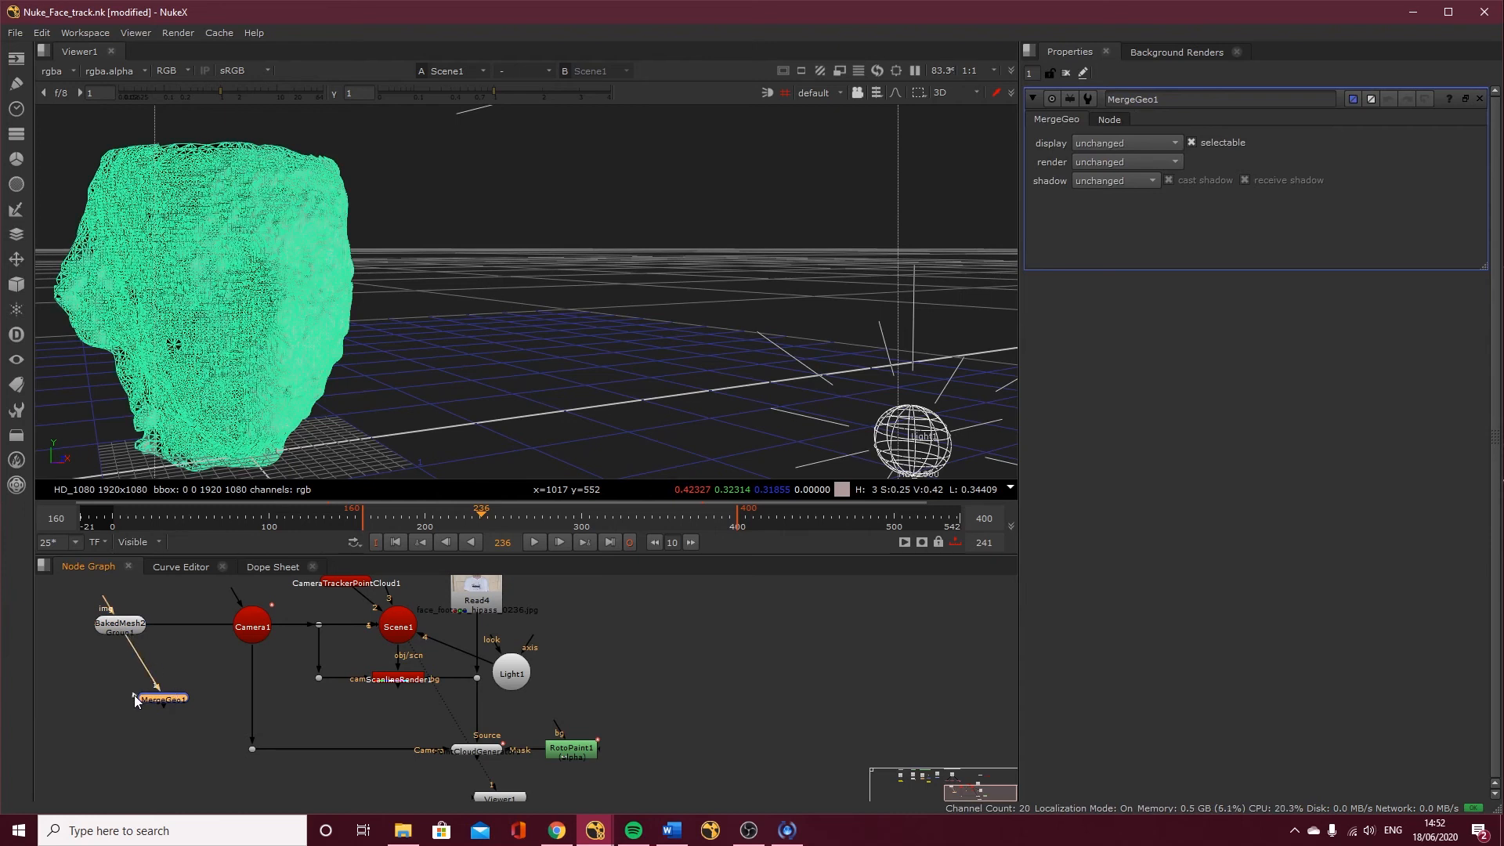
left_click_drag(216, 649, 246, 632)
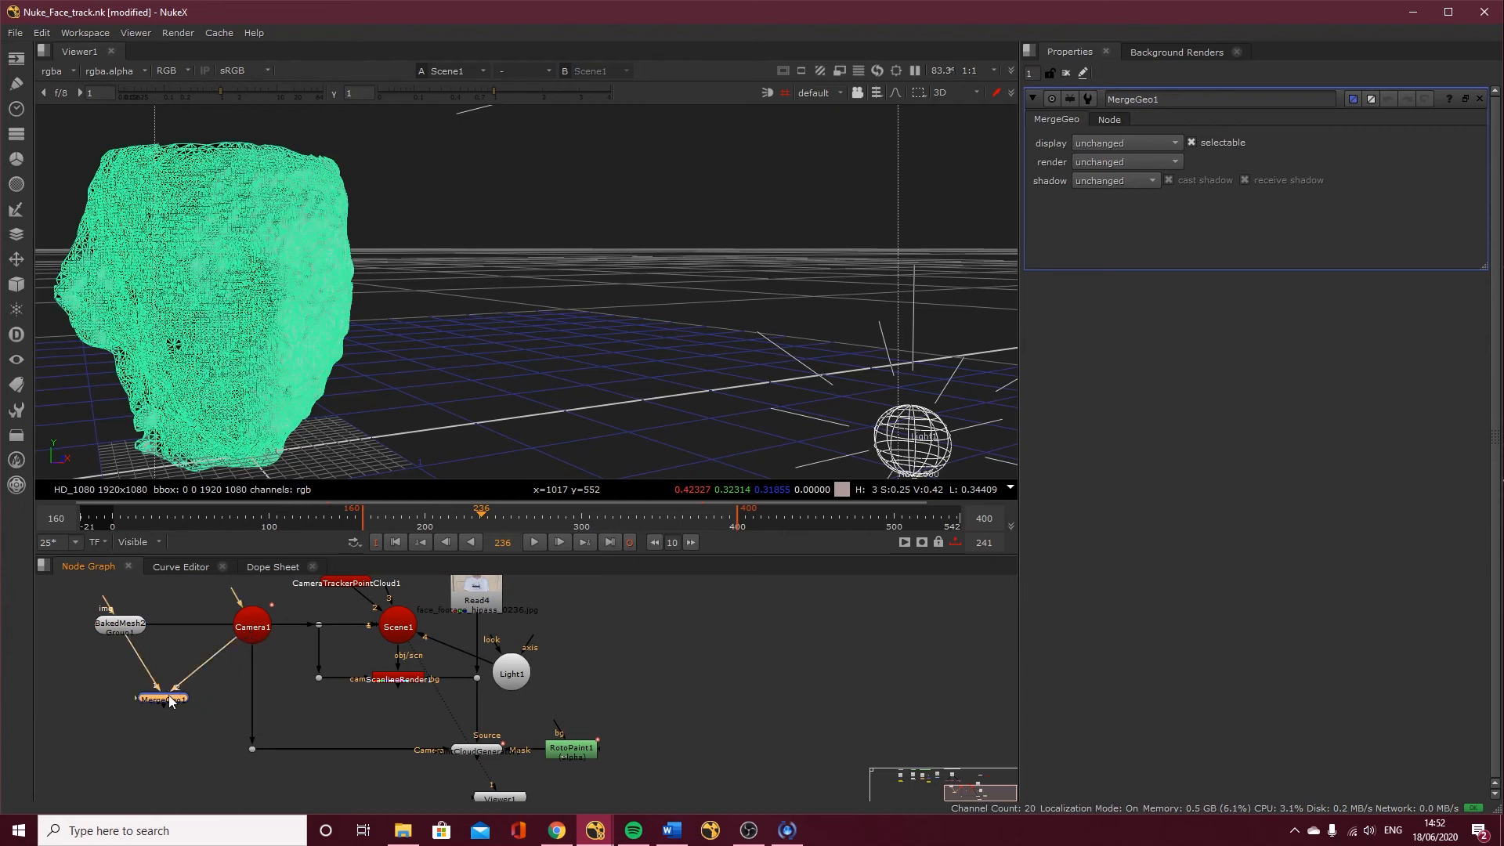
View the MergeGeo1 output and scrub to frame 187 to check the camera's movement around the face mesh
key("1")
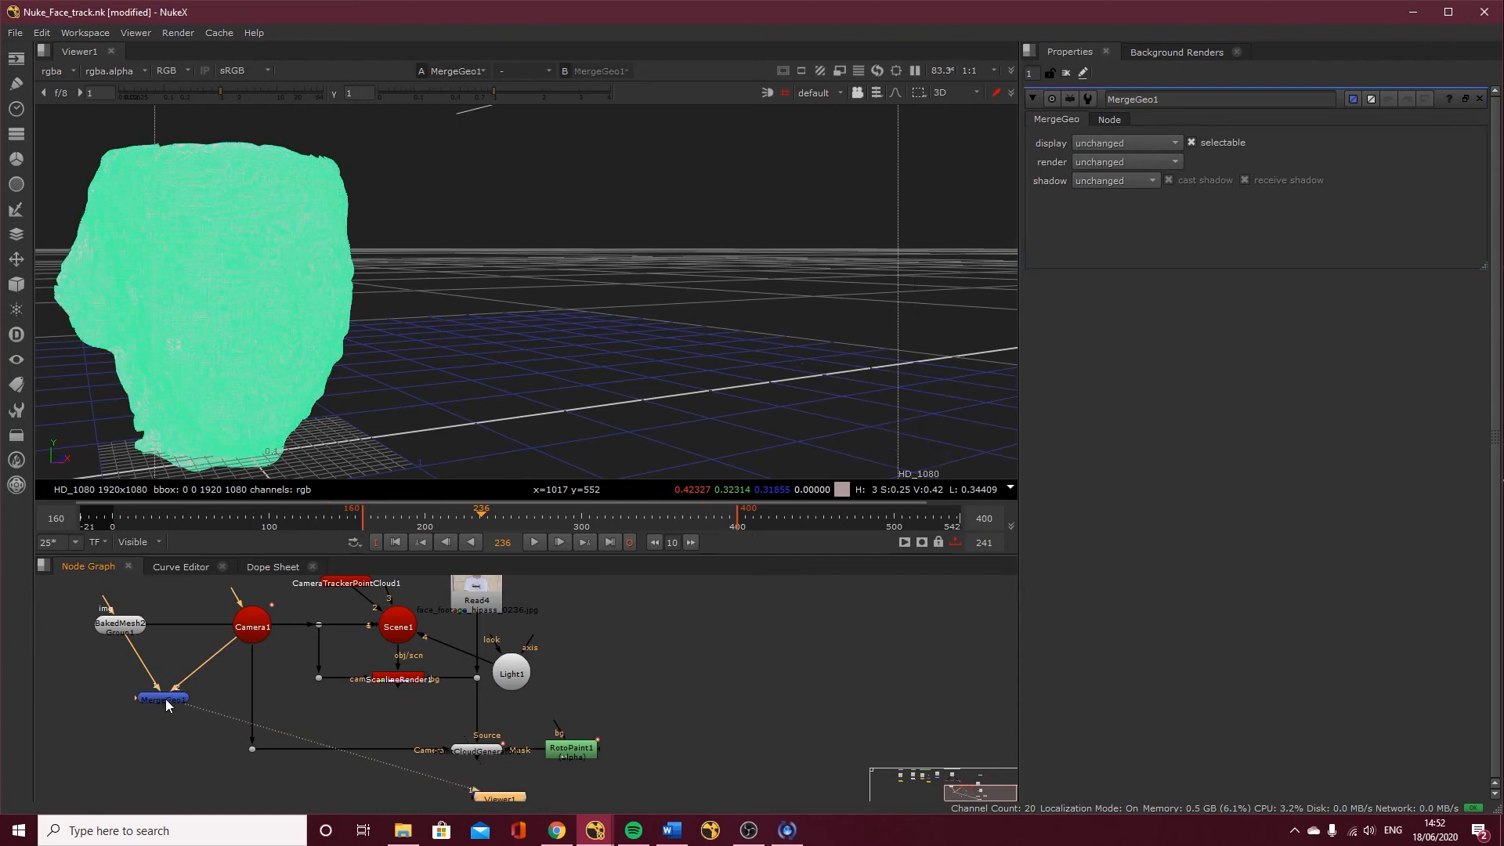
scroll(715, 445, "down", 5)
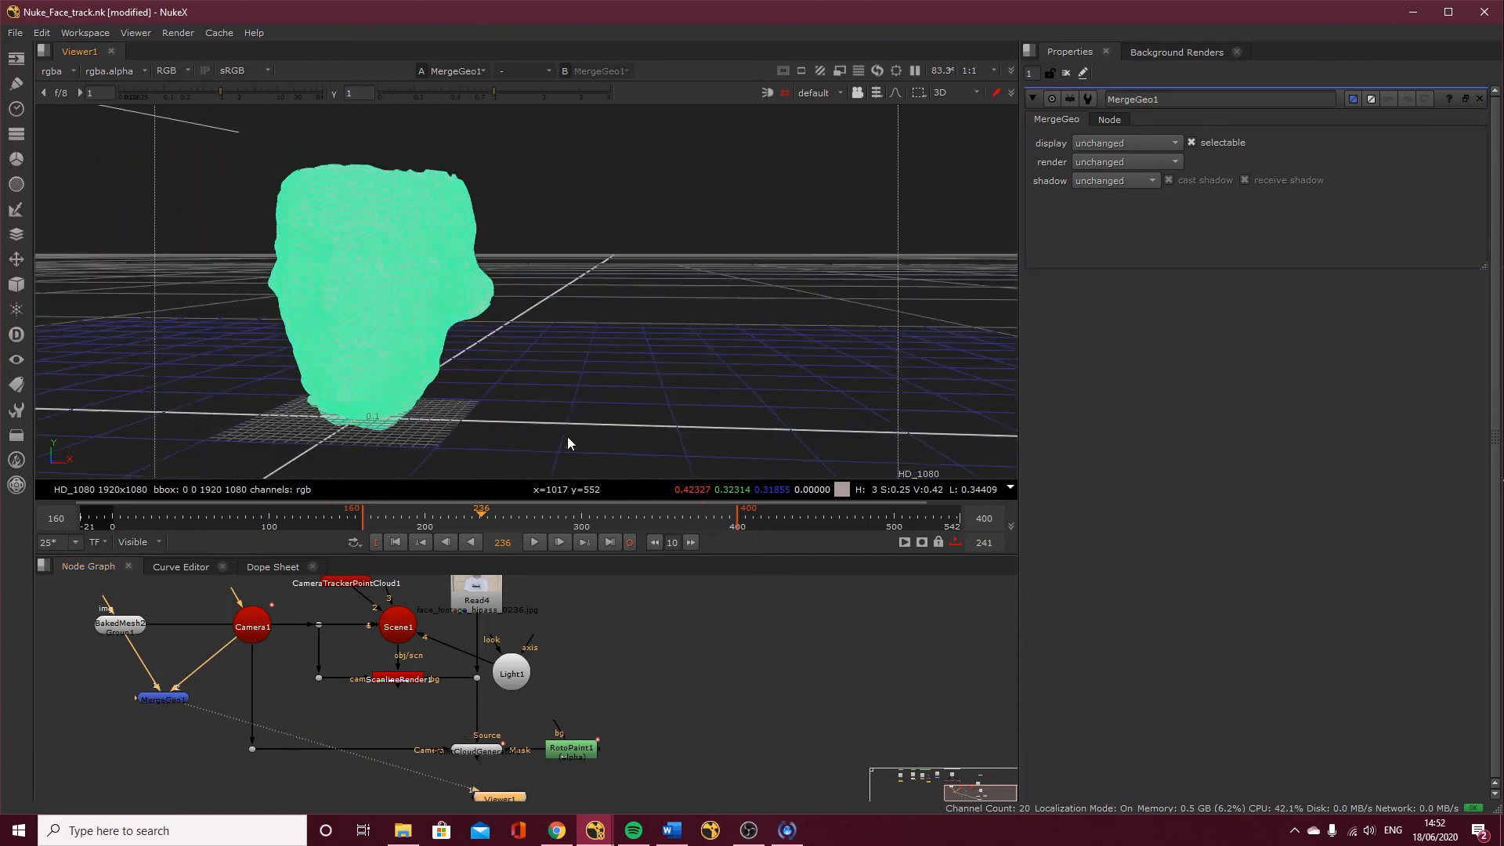
scroll(591, 445, "down", 5)
left_click_drag(539, 455, 760, 470, "ctrl")
left_click_drag(420, 517, 404, 515)
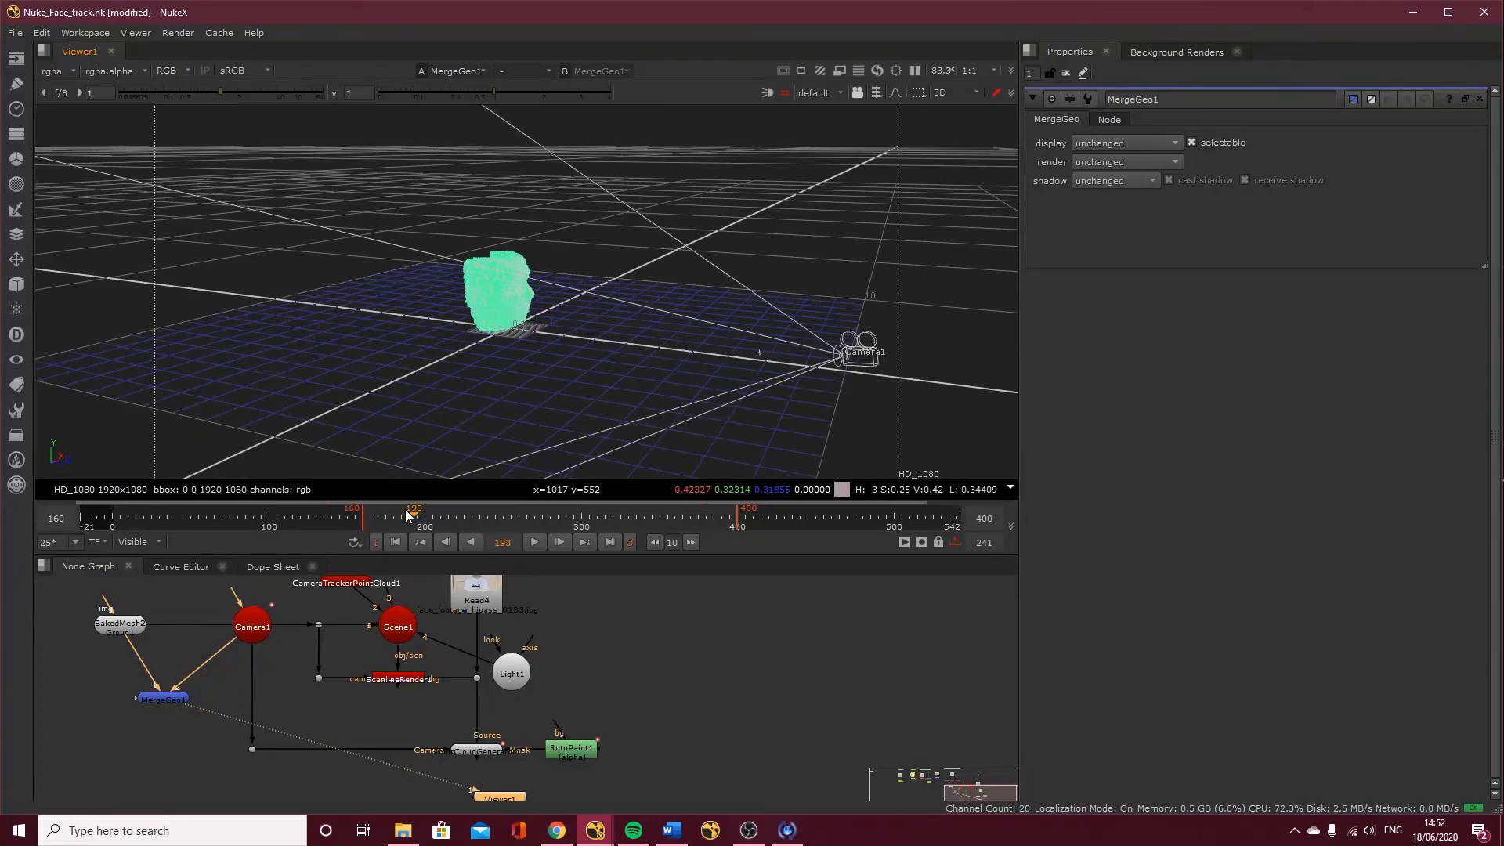
Add a WriteGeo node below MergeGeo1 and set its file type to fbx with only geometries and cameras included
left_click(152, 735)
key("Tab")
type("w")
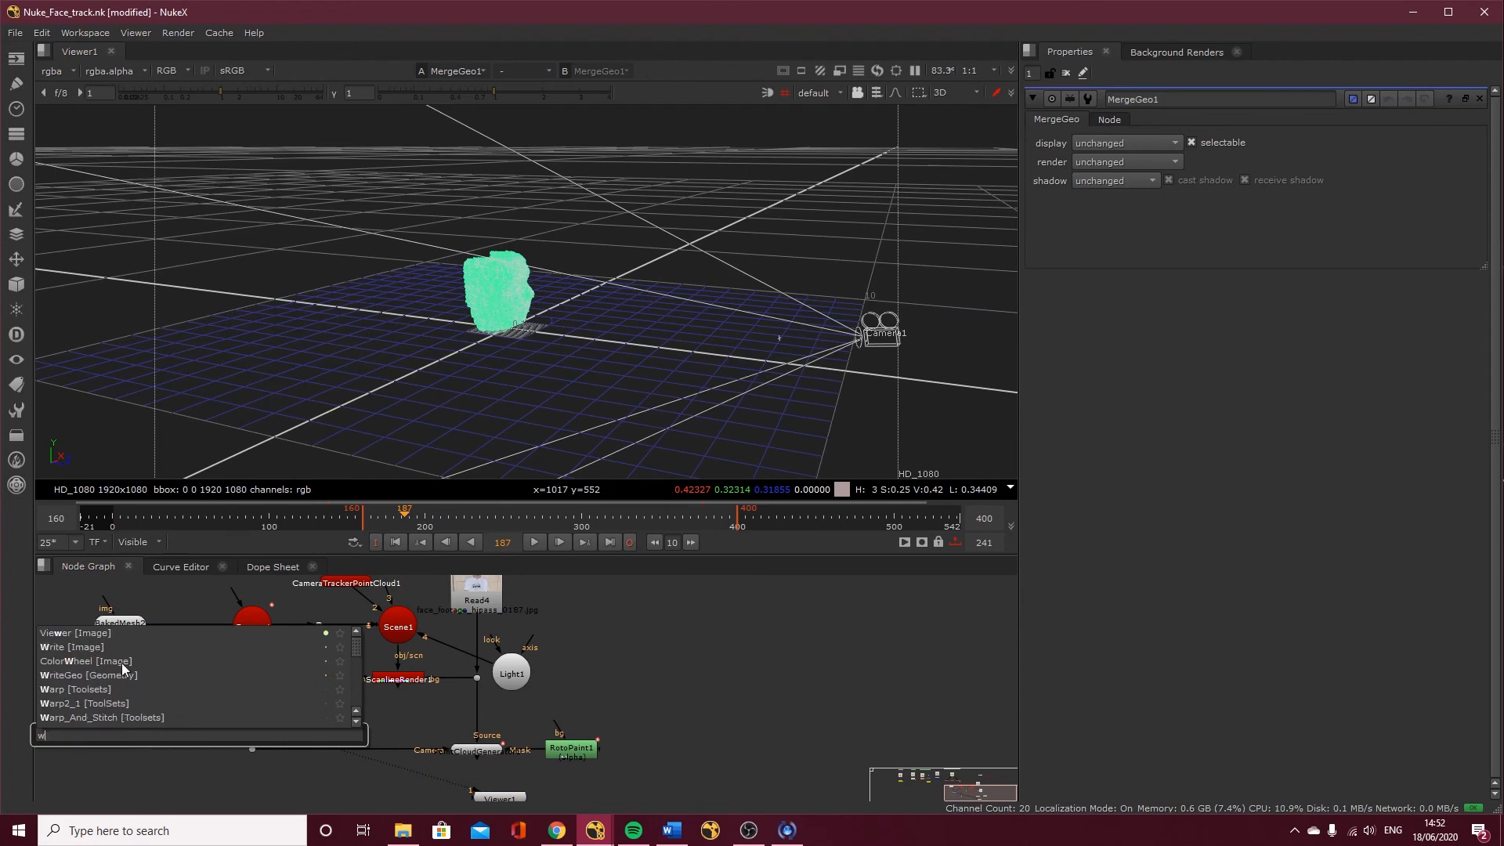
left_click(73, 674)
left_click_drag(157, 727, 171, 733)
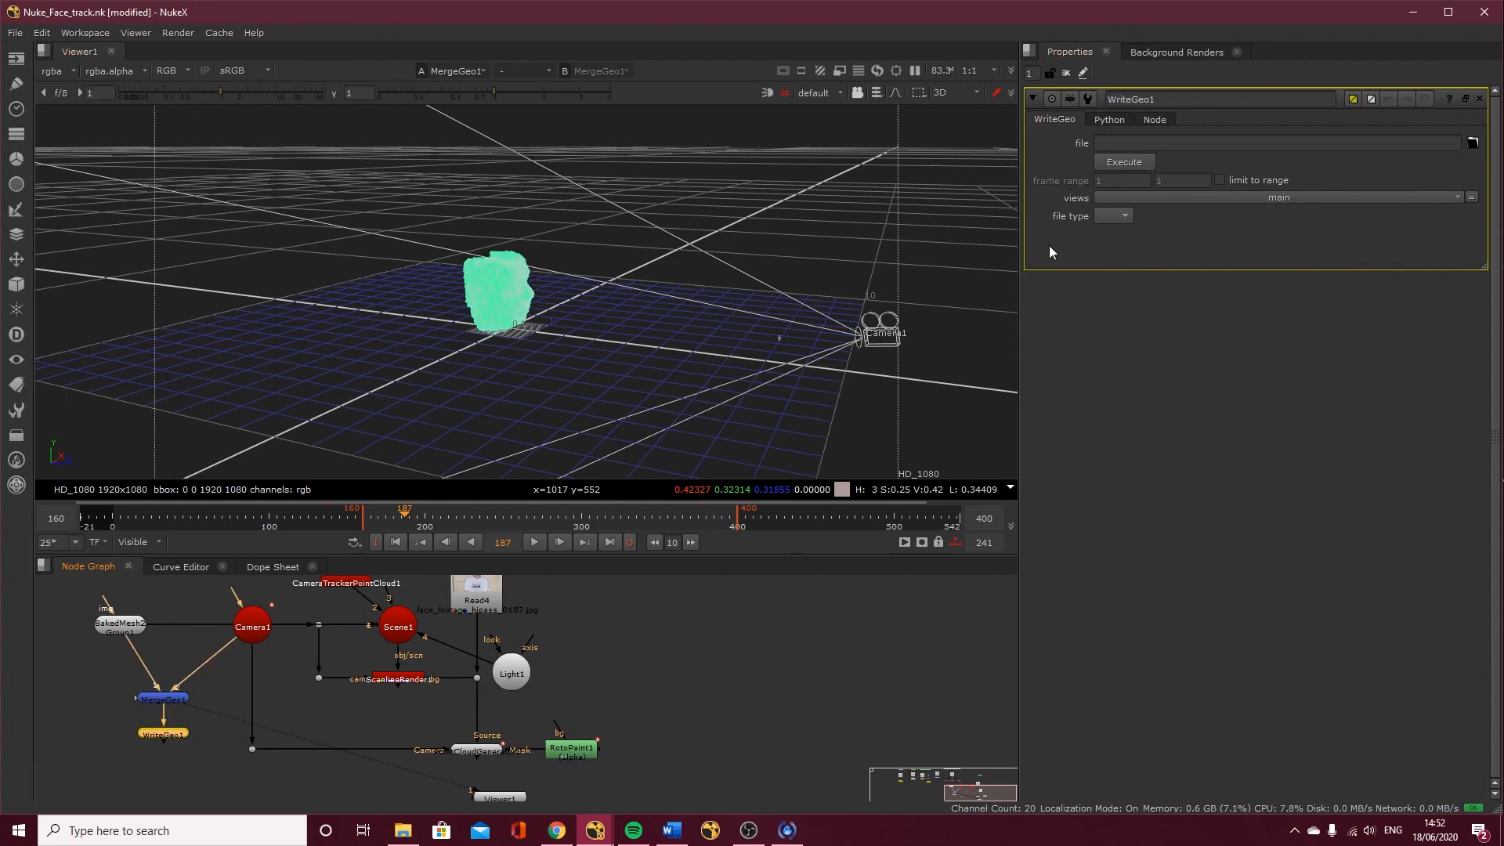
left_click(1115, 217)
left_click(1121, 252)
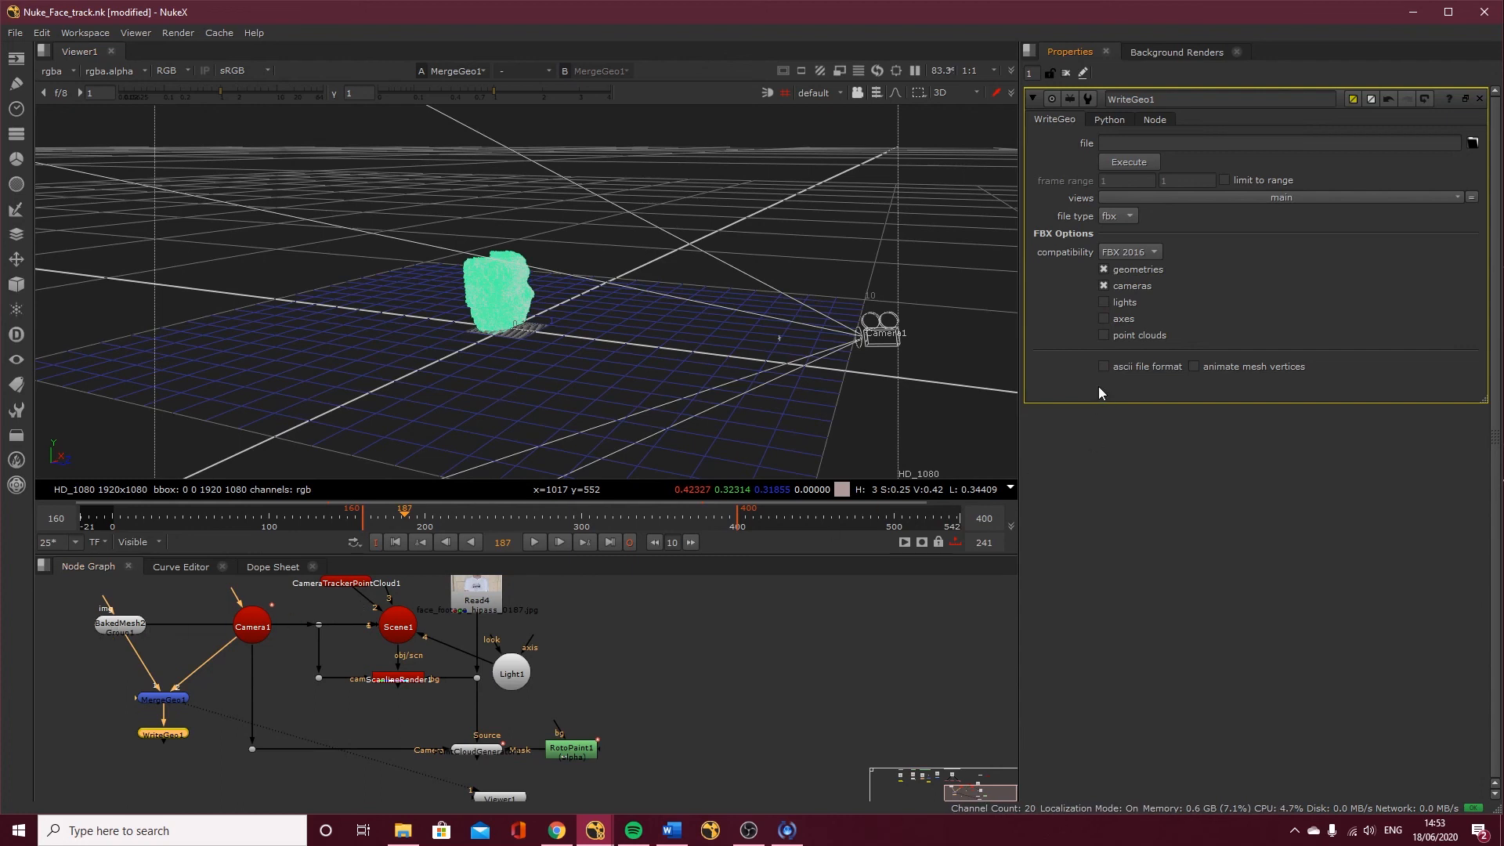
Set WriteGeo1's output file to face_mesh_v2 in the maya _files/scenes/NukeExports folder
left_click(1472, 145)
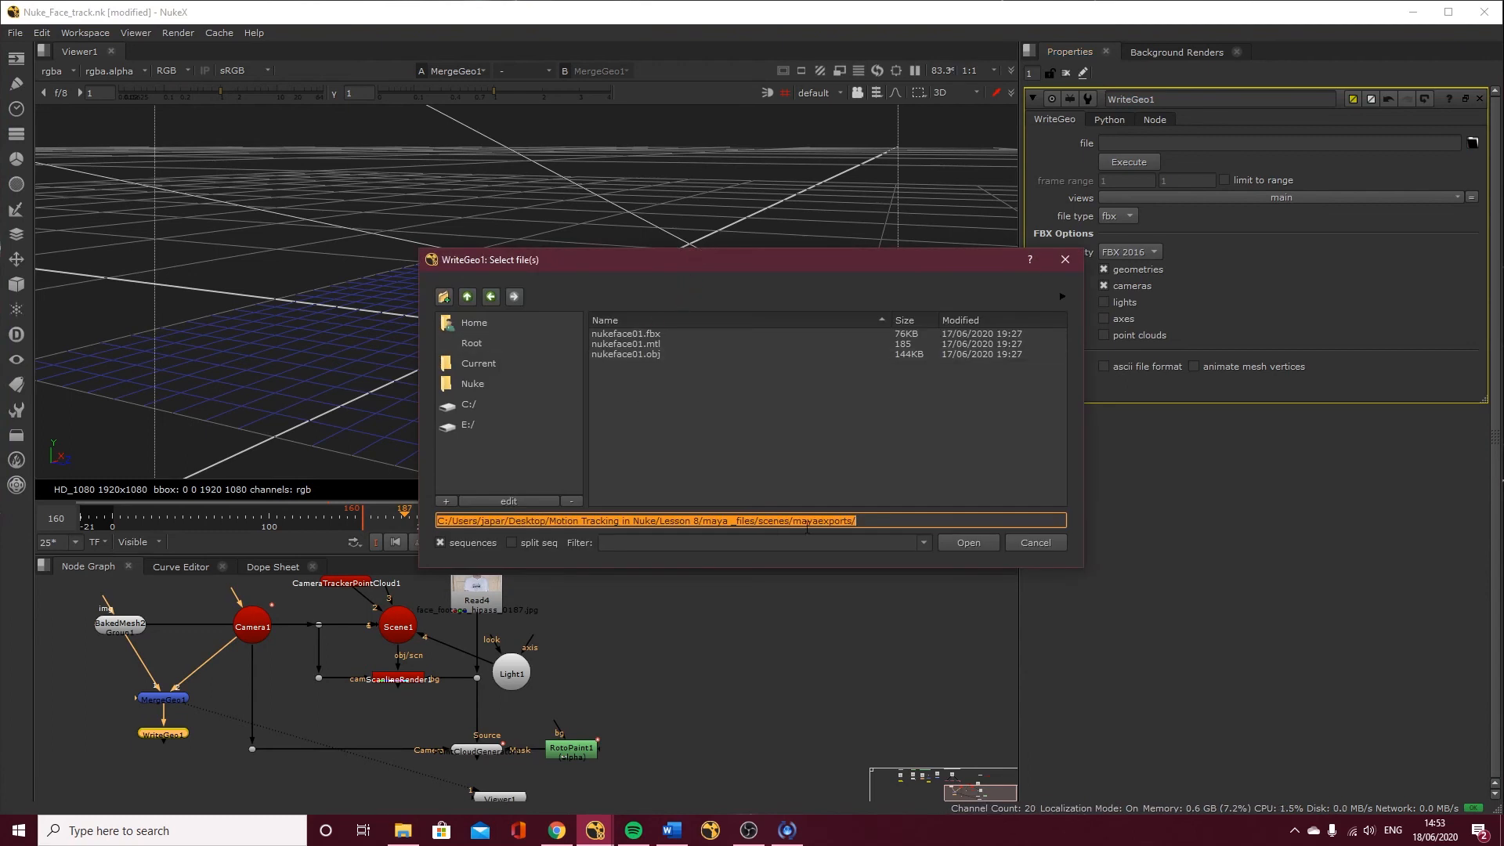
left_click(879, 520)
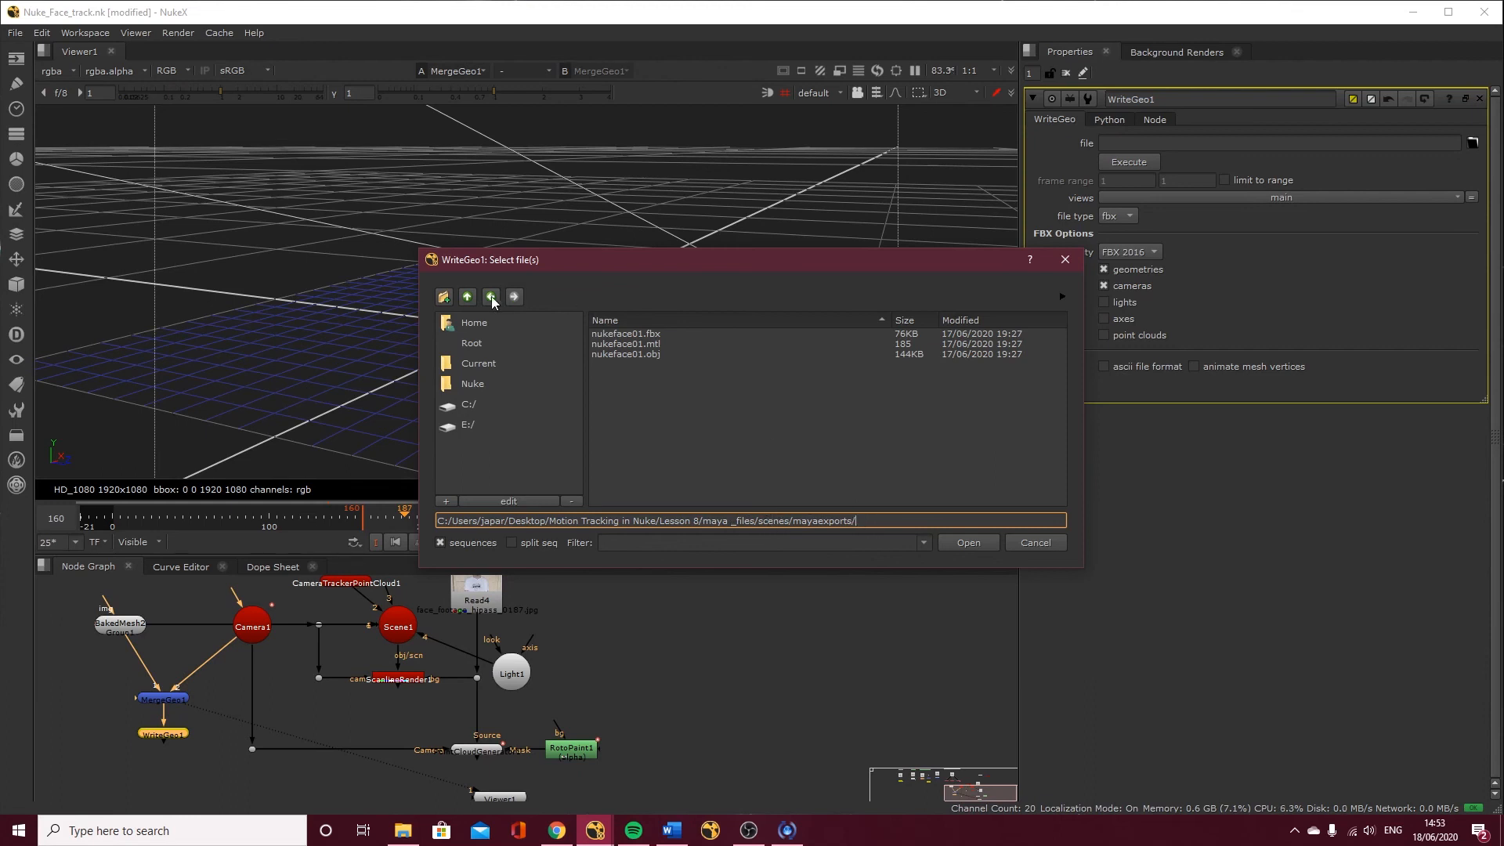
left_click(470, 298)
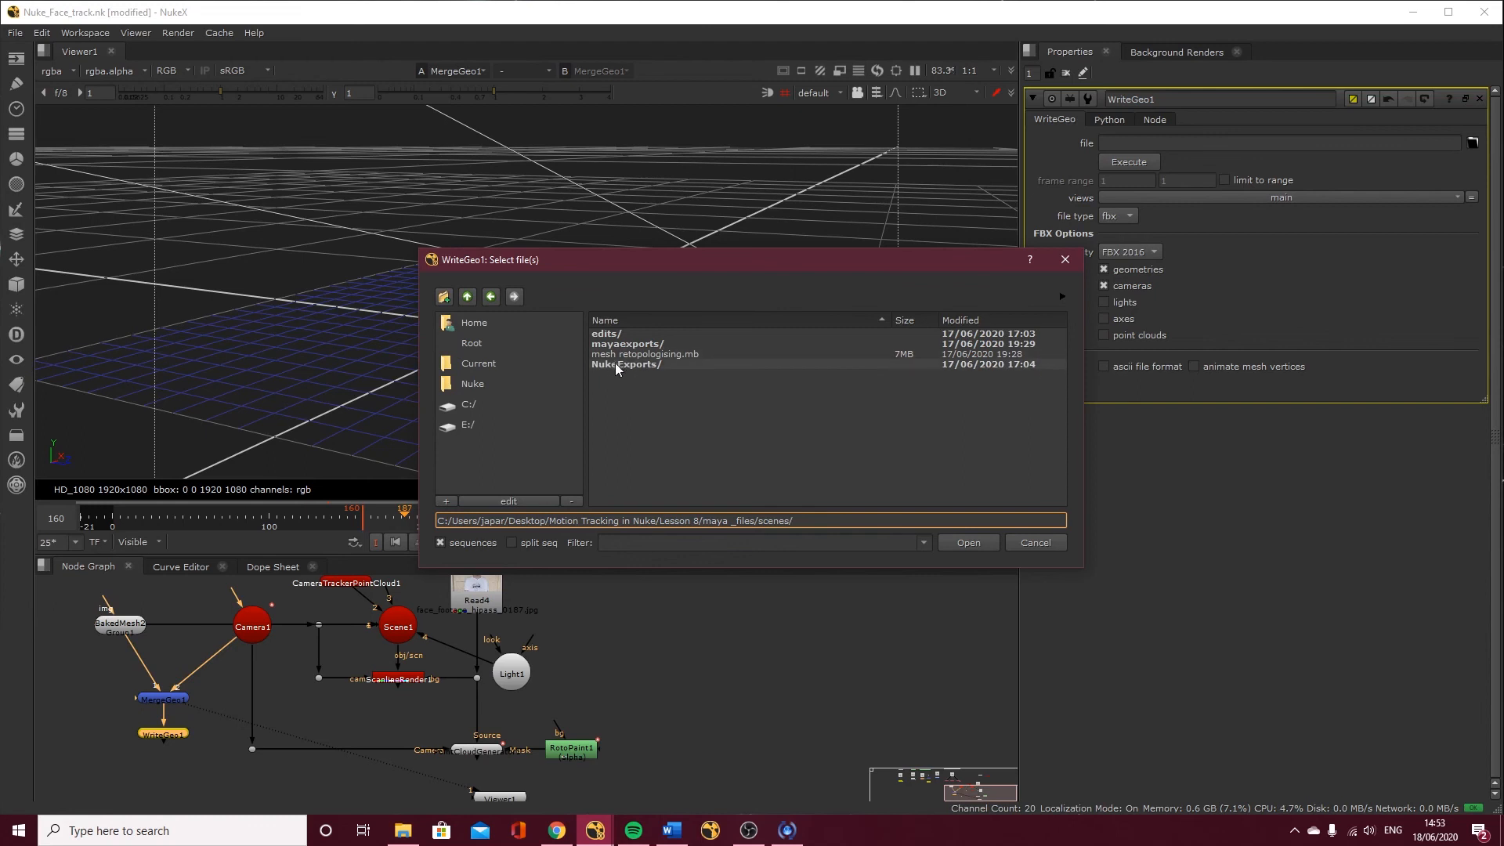
left_click(468, 298)
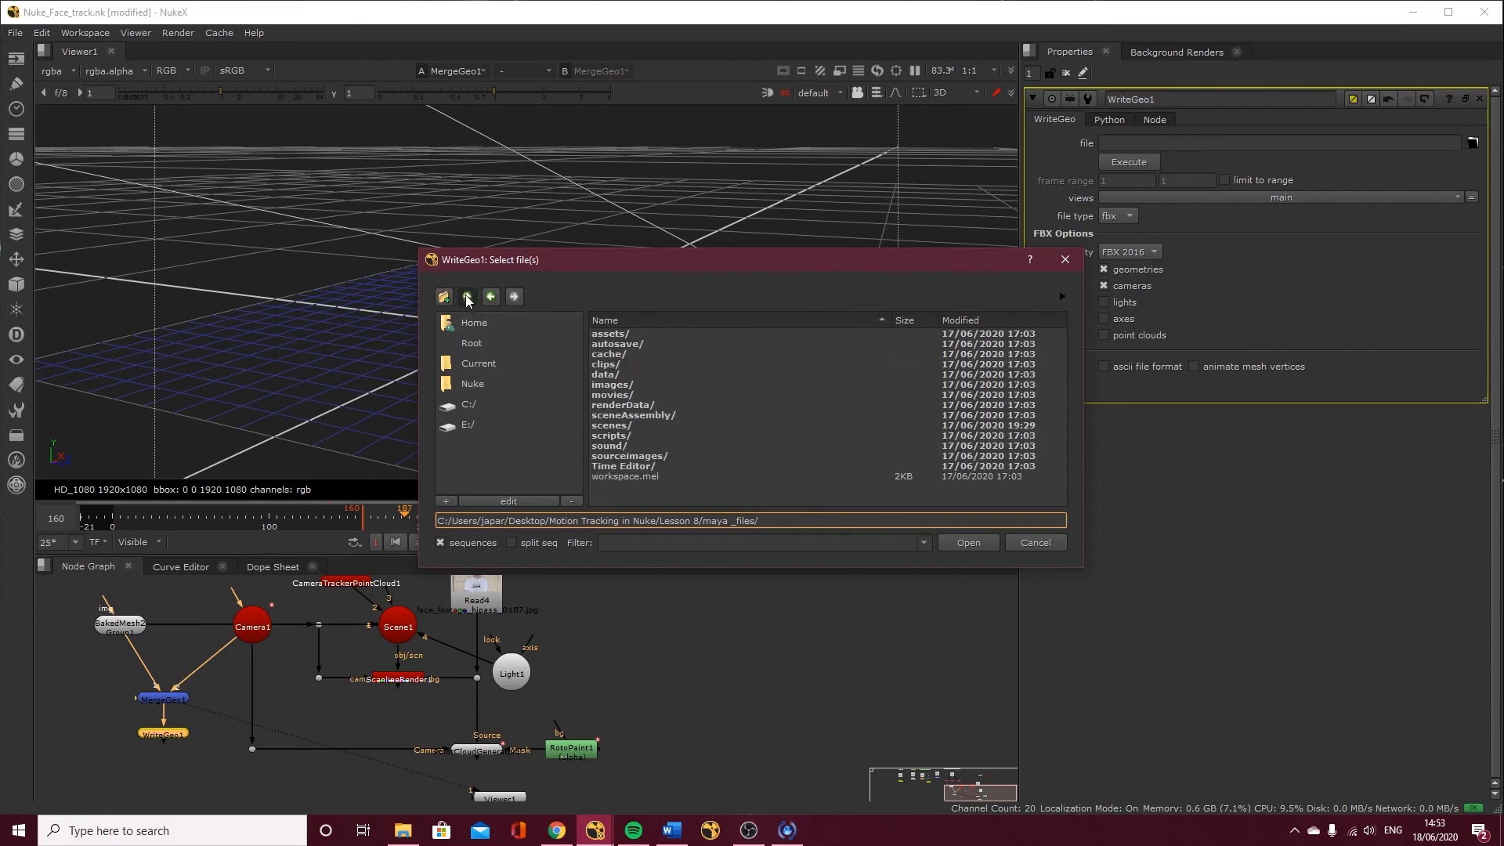
left_click(468, 297)
double_click(623, 345)
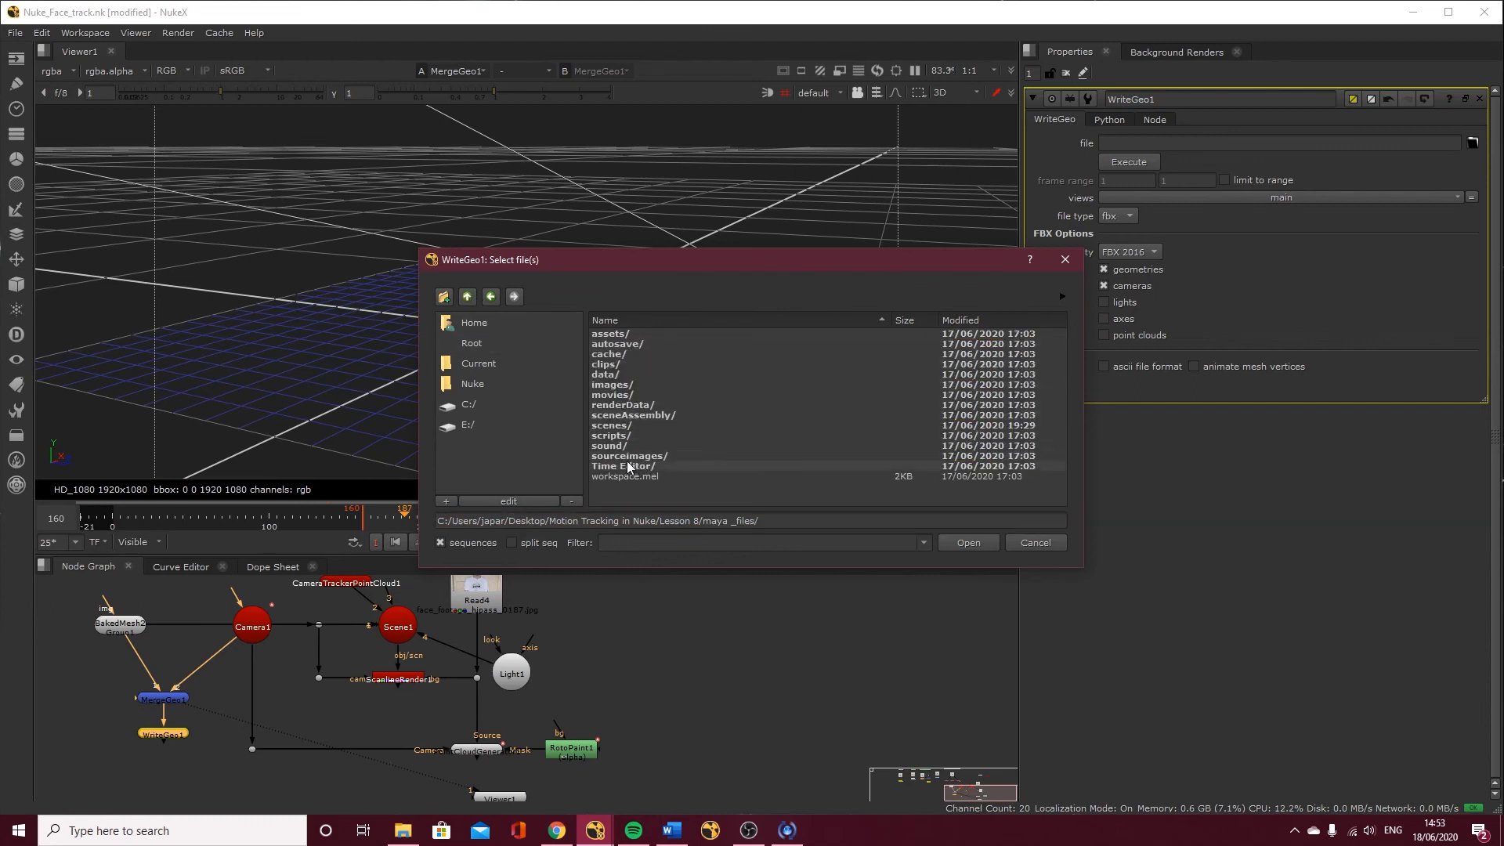
double_click(628, 426)
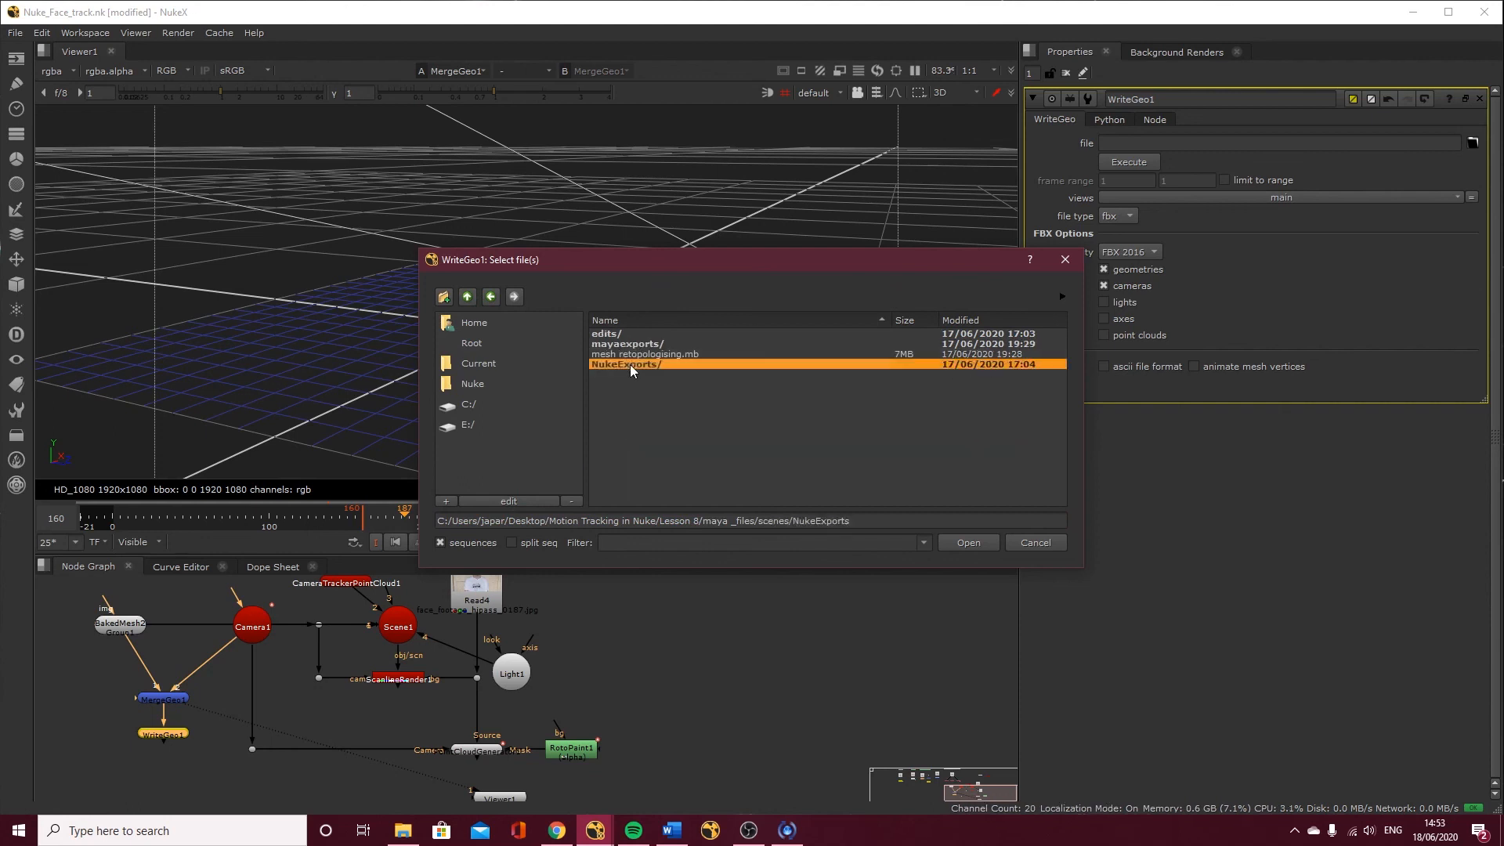
double_click(629, 364)
left_click(895, 520)
type("face_mesh")
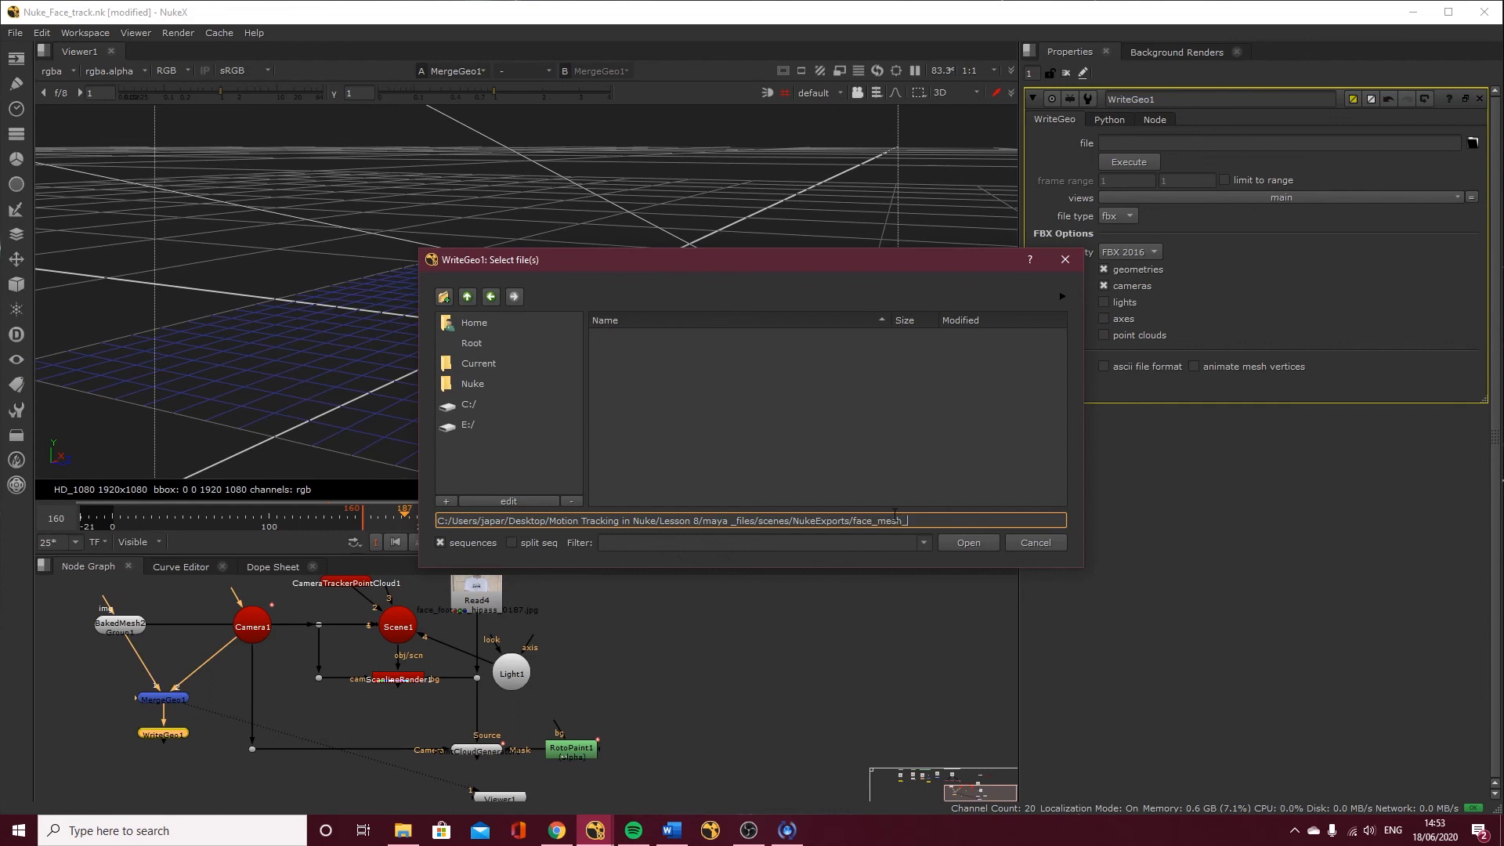
type("_v2")
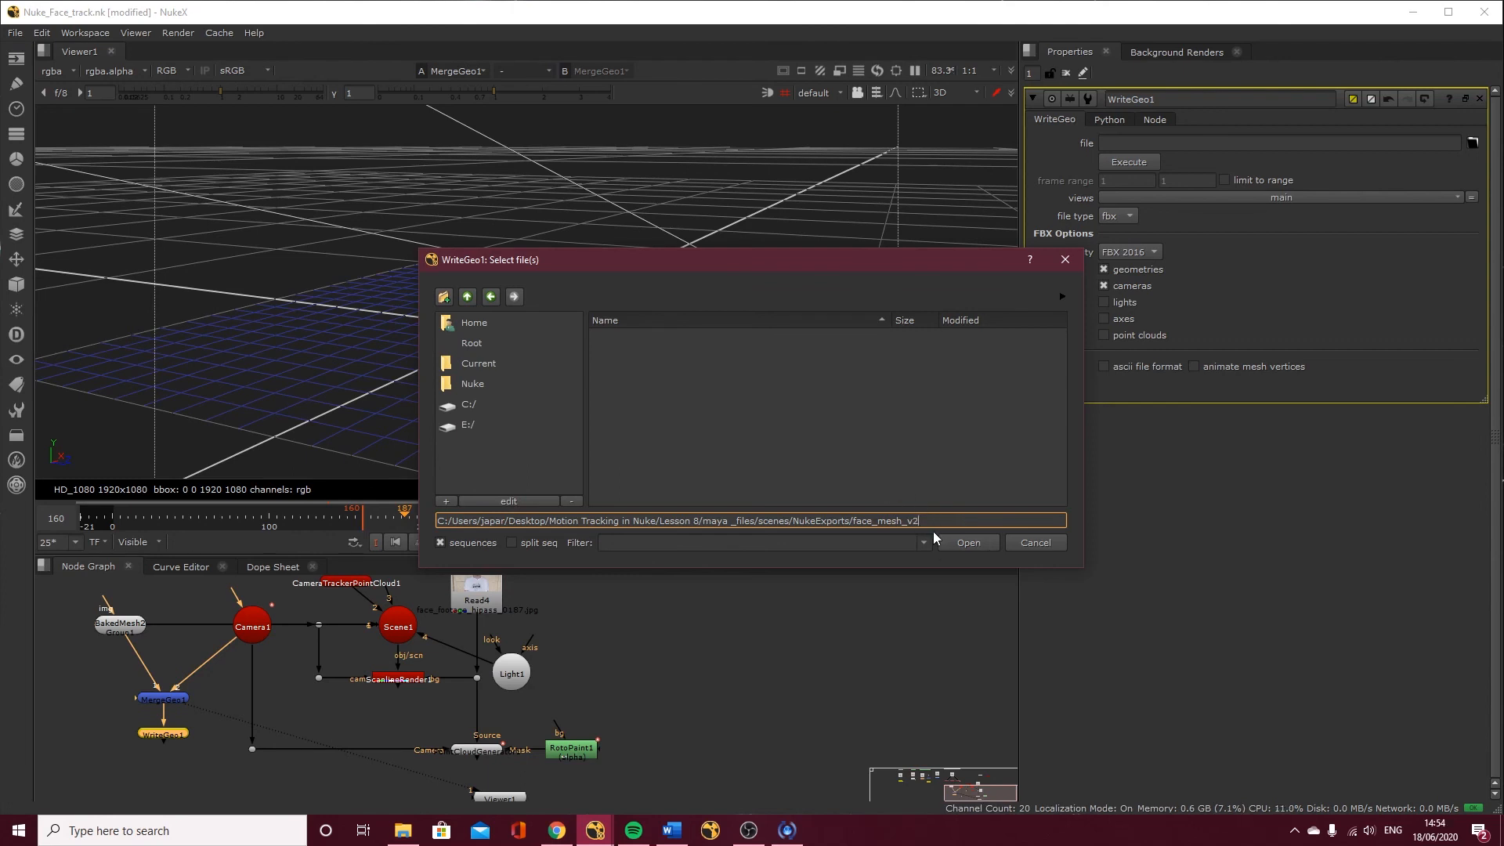
left_click(953, 547)
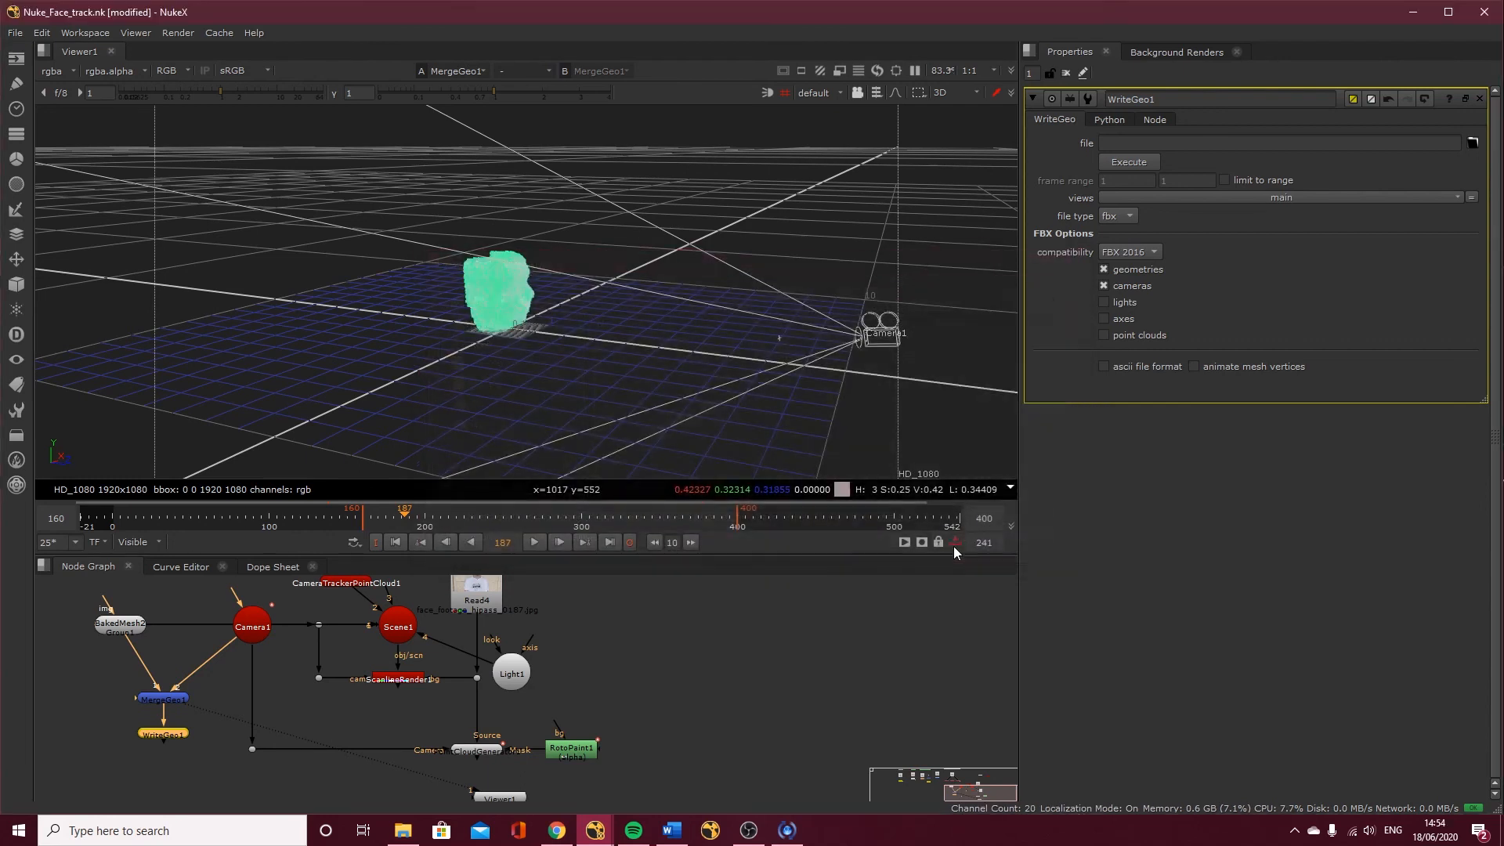
Try to execute WriteGeo1 for frames 160-400 using the file name without an extension
left_click(1130, 161)
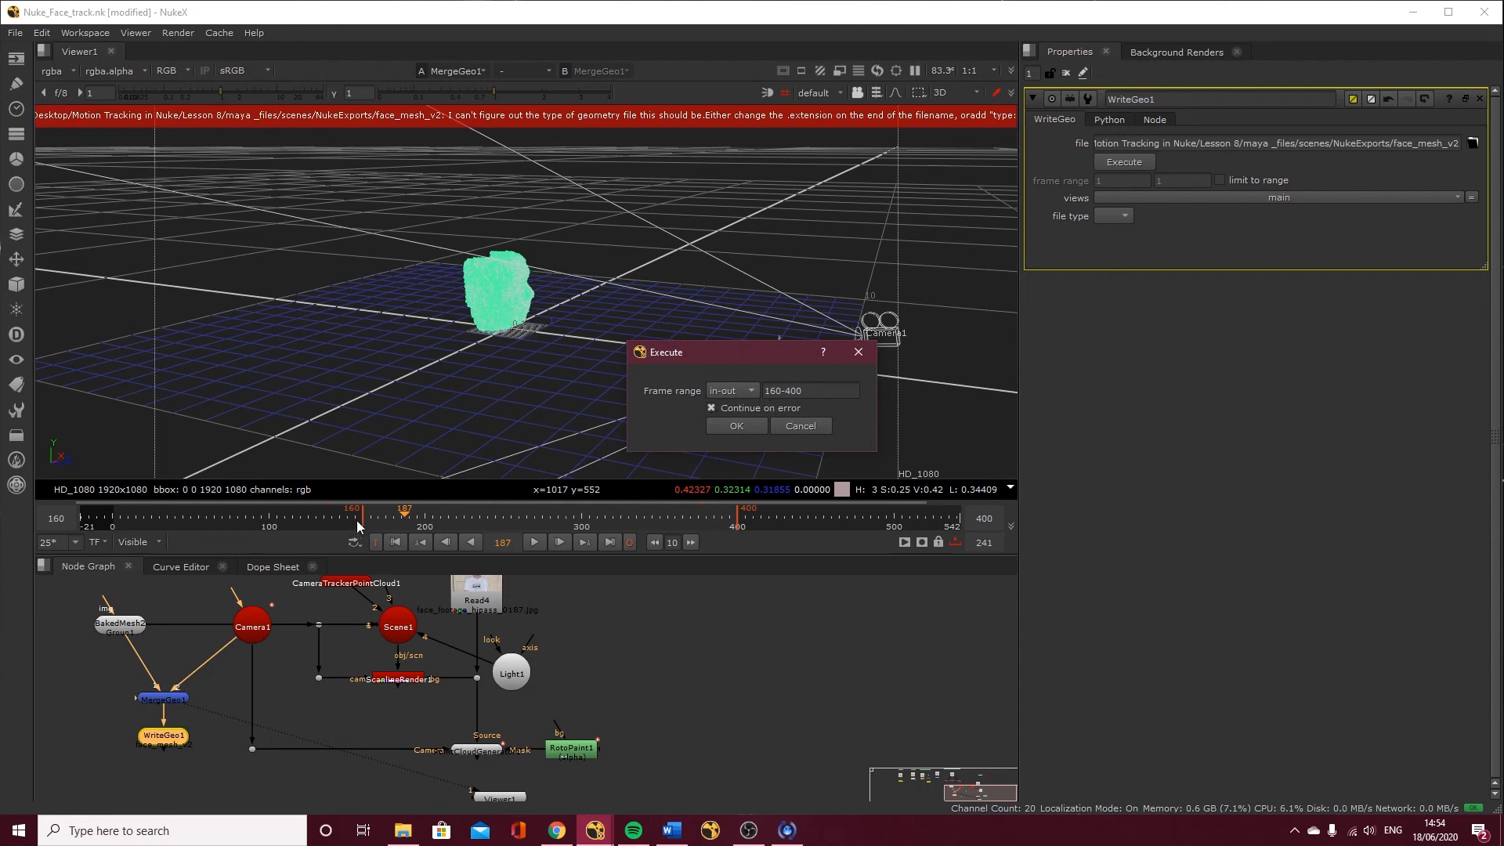
left_click(737, 426)
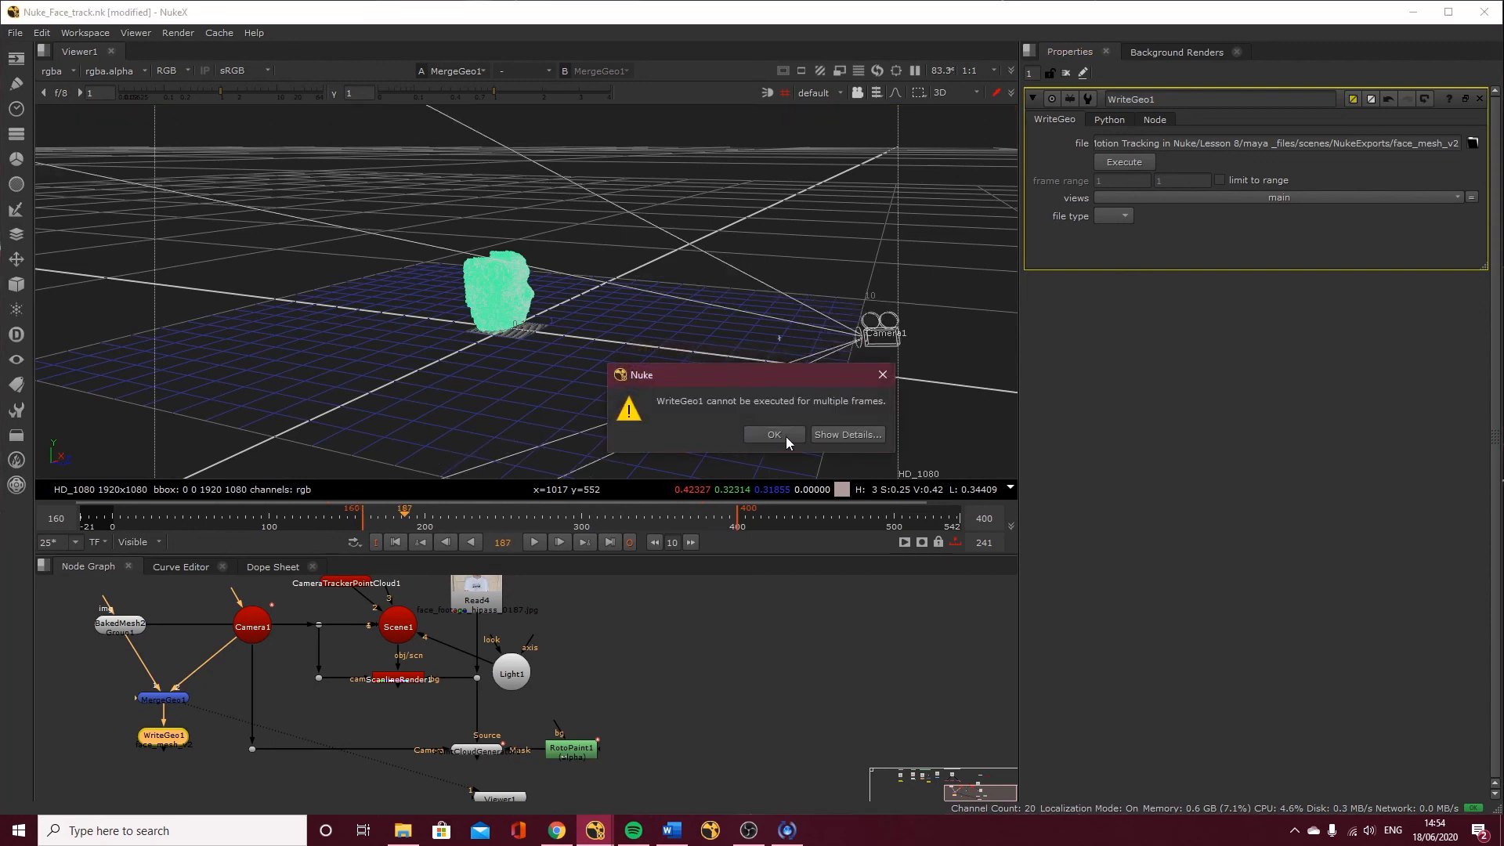
left_click(786, 435)
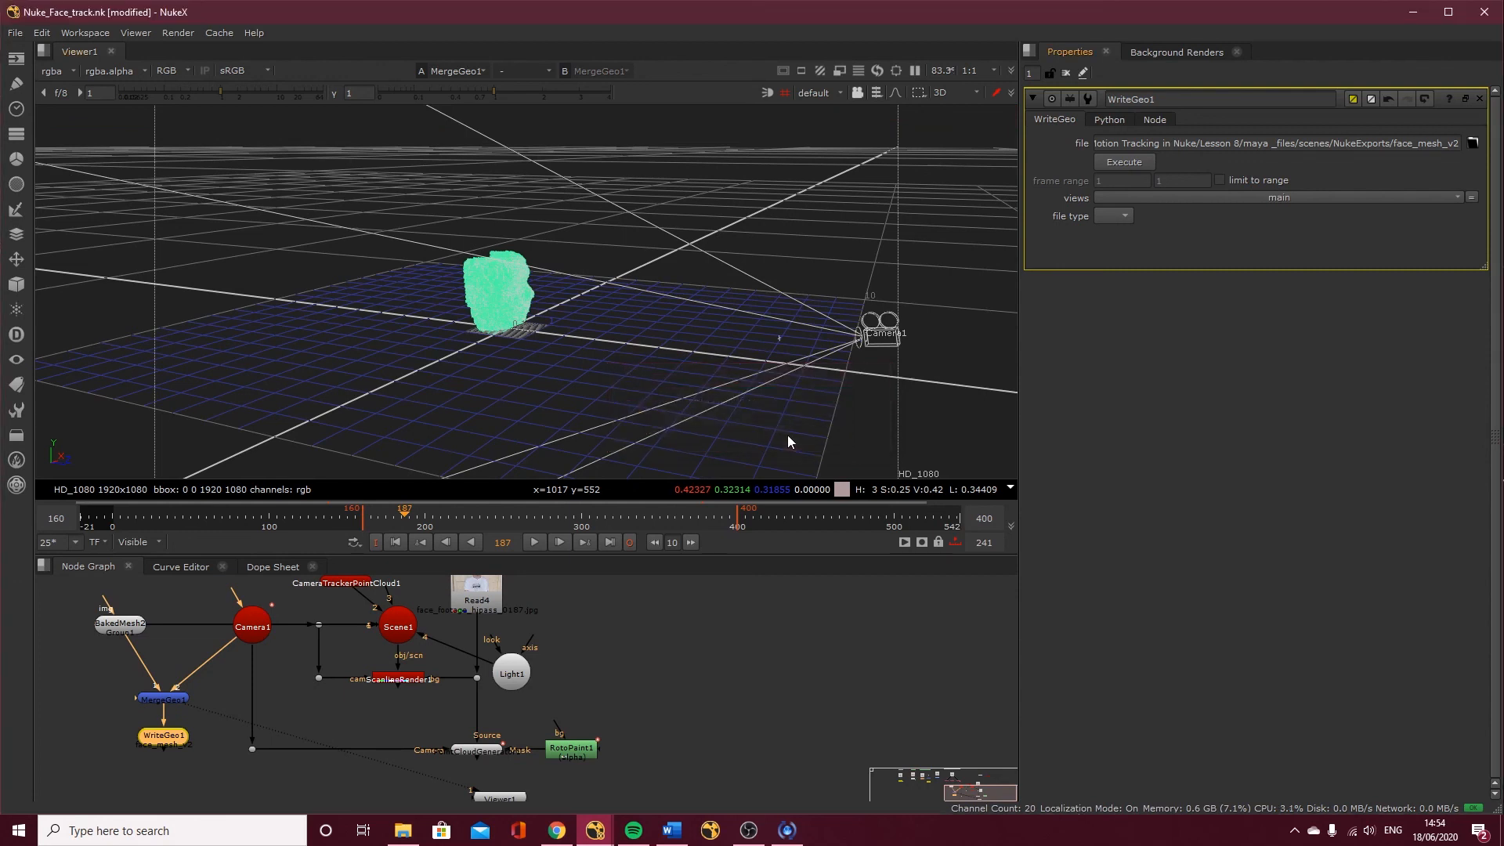
Set WriteGeo1's file type to fbx and append the .fbx extension to the output name, giving face_mesh_v2.fbx
left_click(1119, 217)
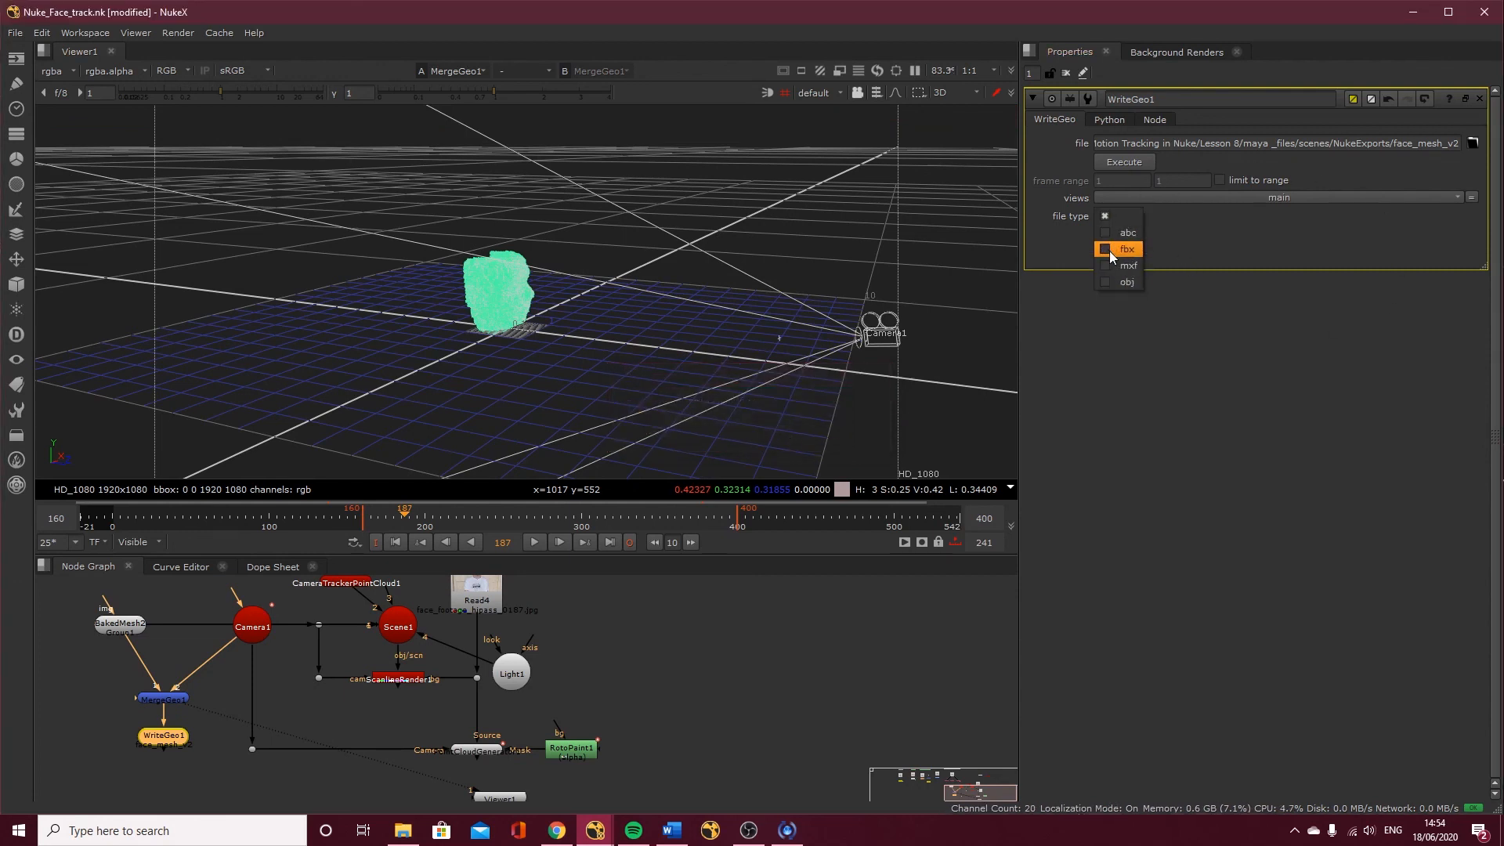
left_click(1109, 250)
left_click_drag(1439, 143, 1456, 143)
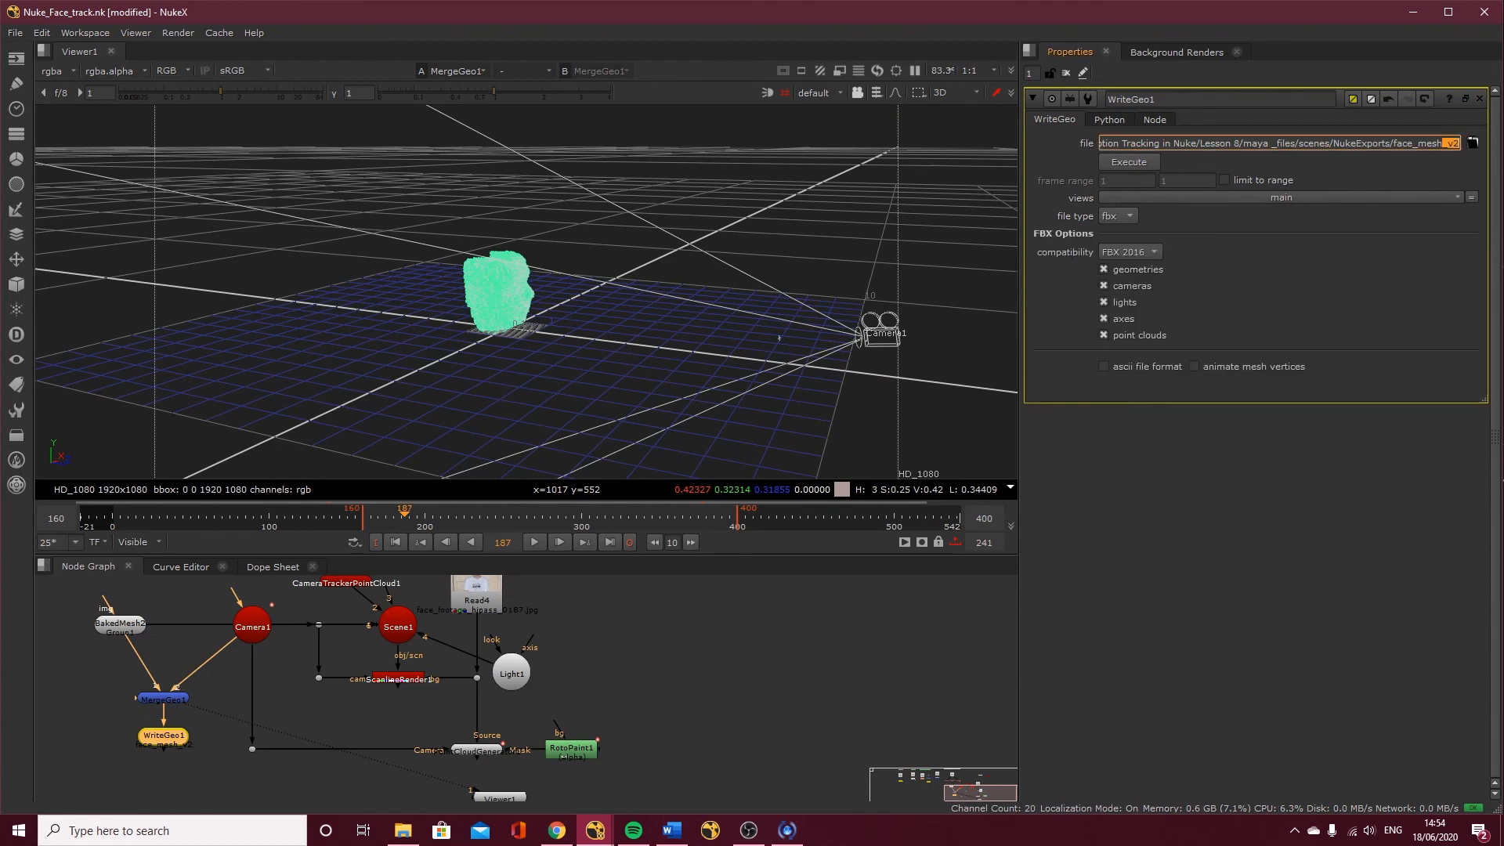
key("End")
type(".")
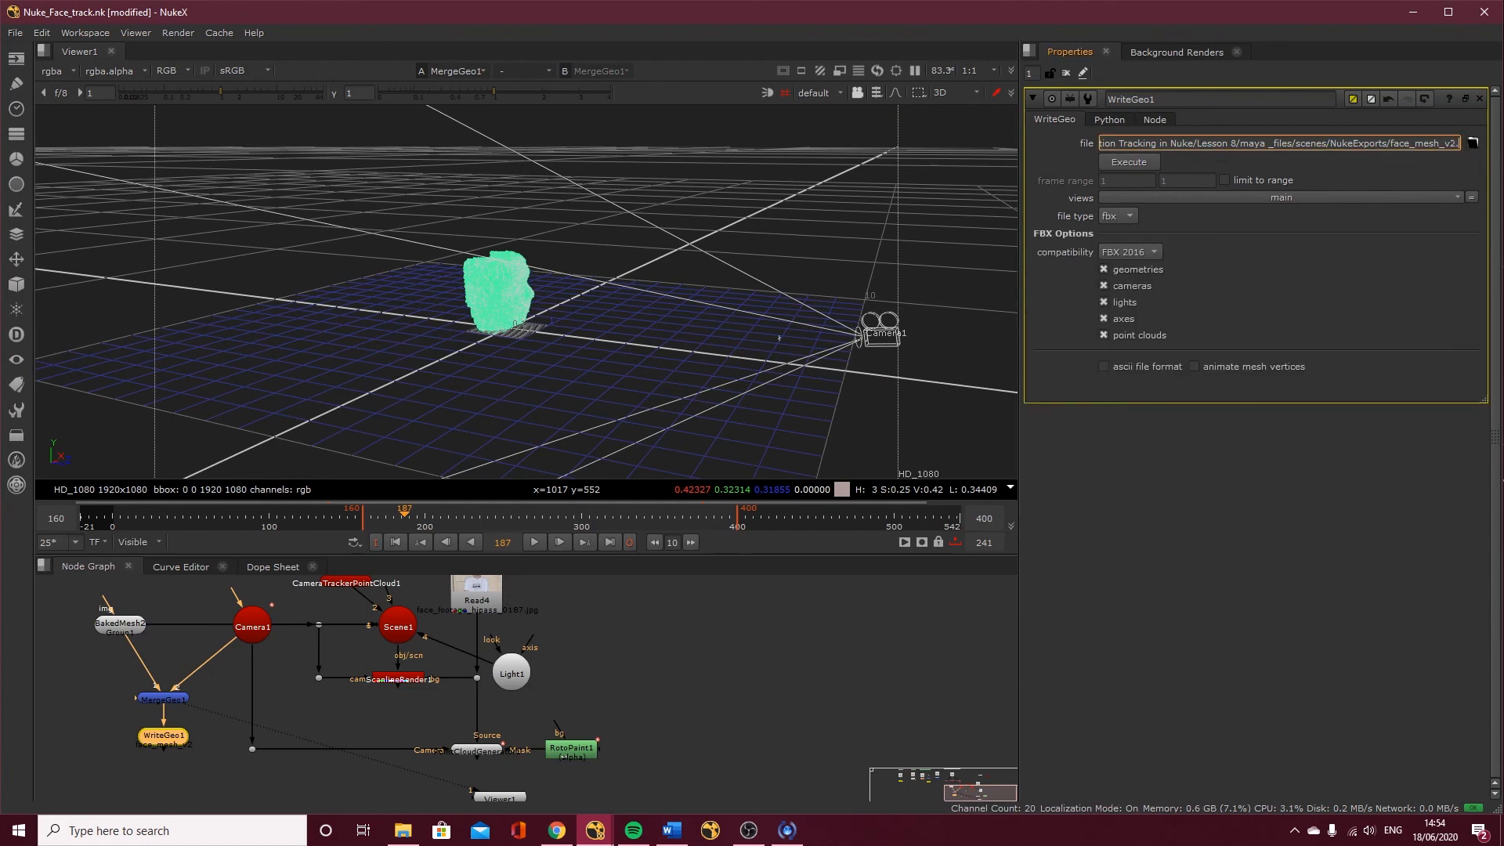
type("fbx")
key("Return")
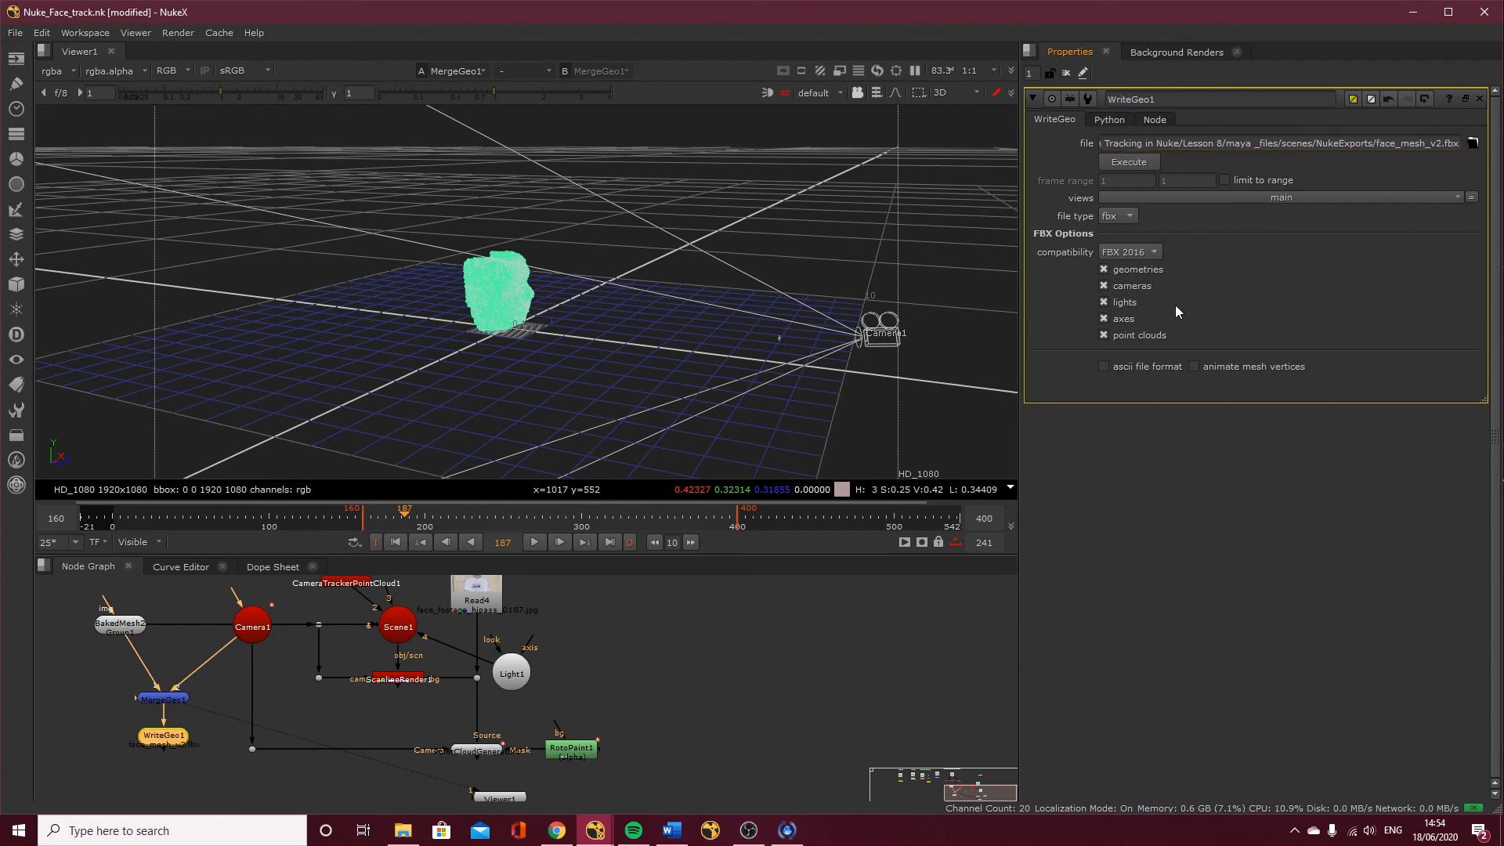
Exclude lights, axes and point clouds from the FBX and execute the export for frames 160-400
left_click(1104, 303)
left_click(1140, 159)
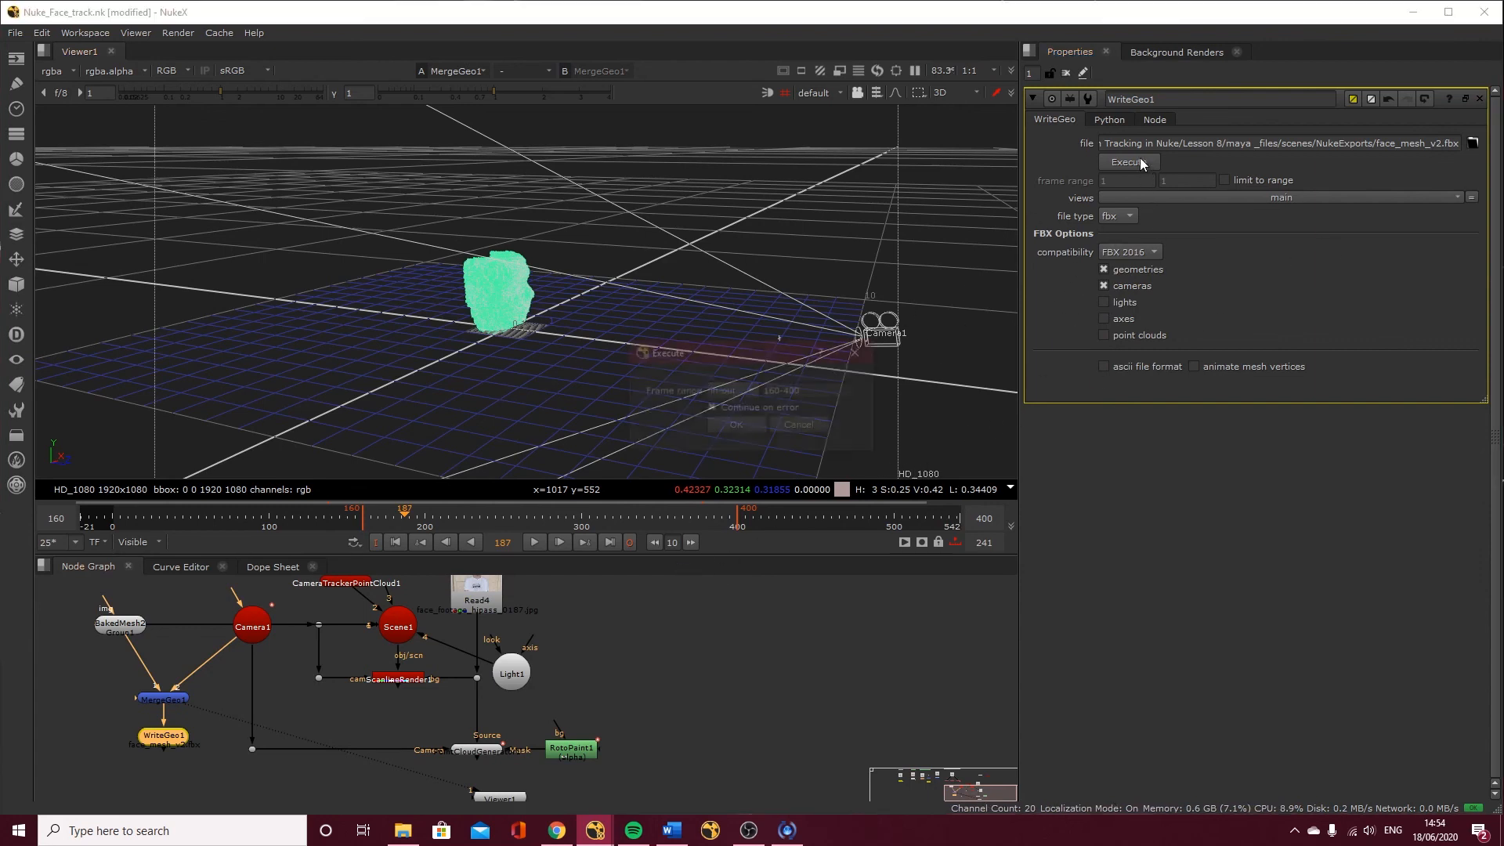
left_click(737, 426)
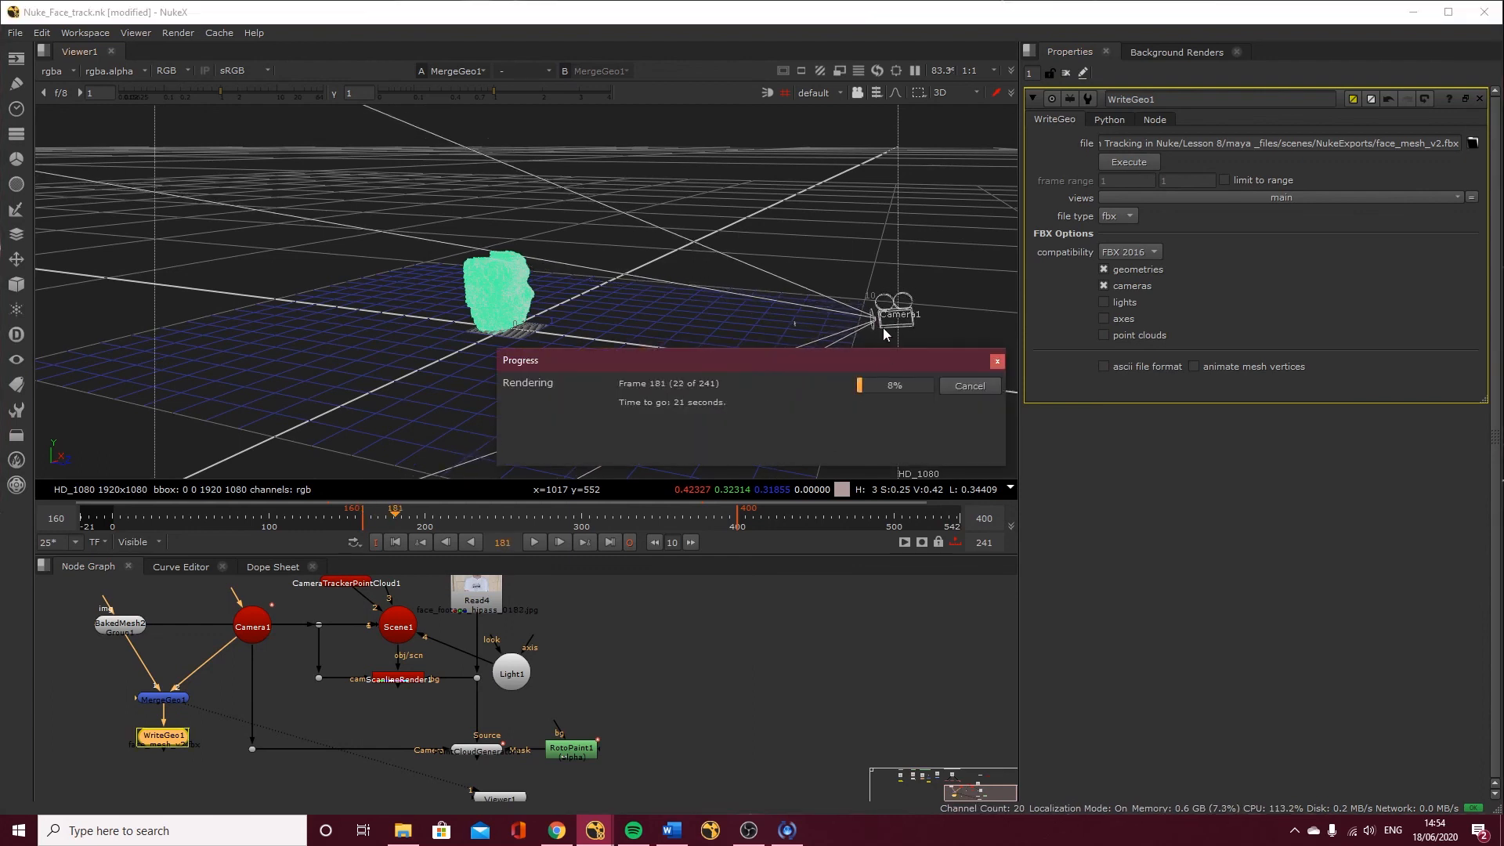